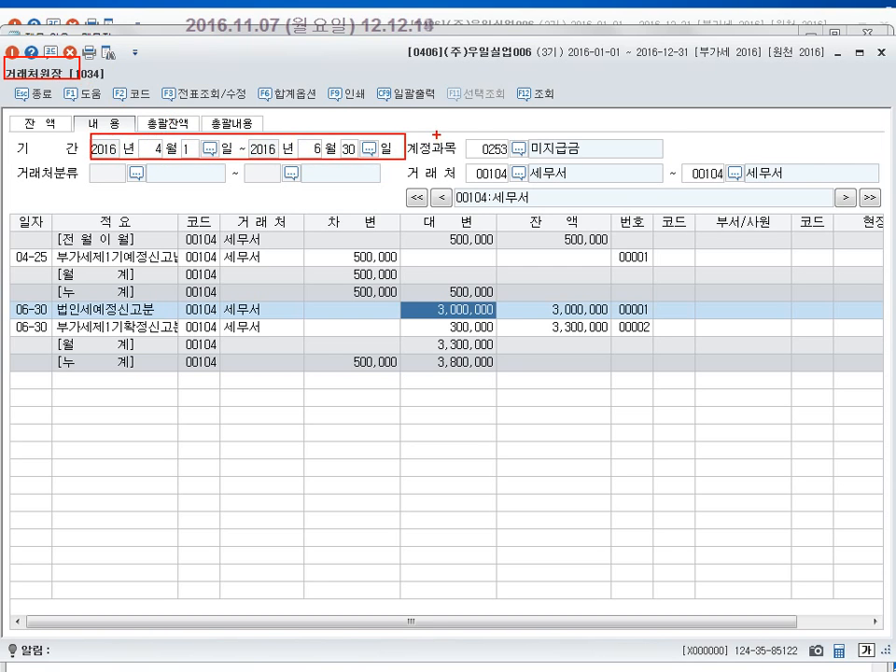
pyautogui.moveTo(448, 164)
pyautogui.mouseDown()
pyautogui.moveTo(574, 189)
pyautogui.moveTo(793, 190)
pyautogui.mouseUp()
pyautogui.moveTo(15, 297)
pyautogui.mouseDown()
pyautogui.moveTo(156, 316)
pyautogui.moveTo(638, 321)
pyautogui.mouseUp()
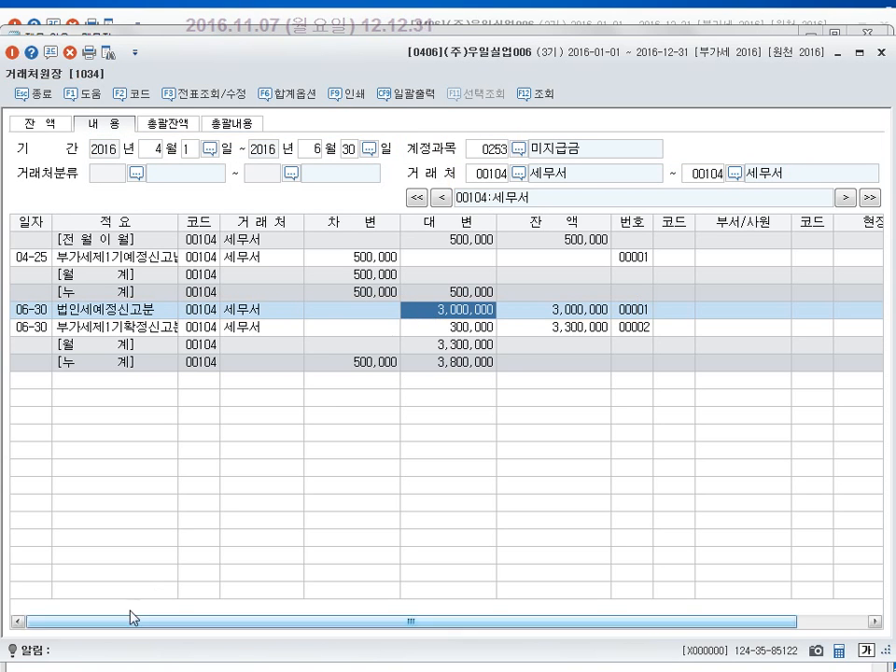
# Step: Switch to Notepad and fill in entry 11 with debit 미지급금 30 and credit 현금 300
pyautogui.hotkey('alt', 'Tab')
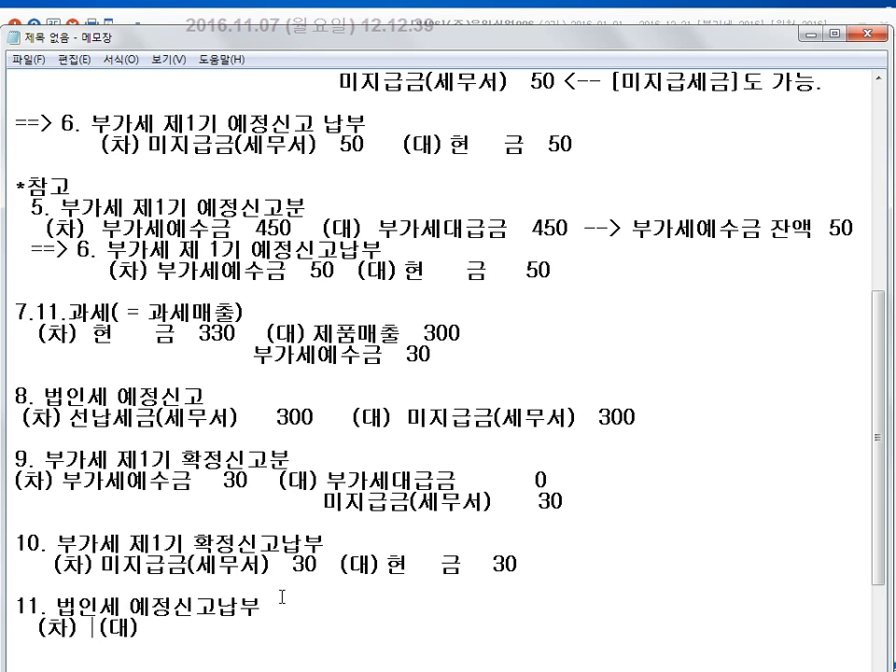
pyautogui.write('미지급금')
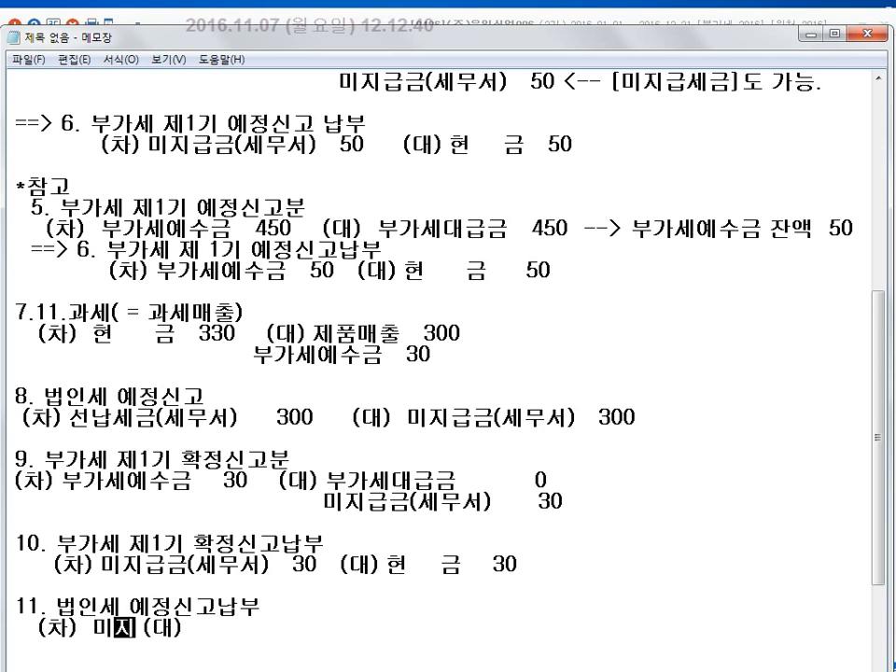
pyautogui.write('  30')
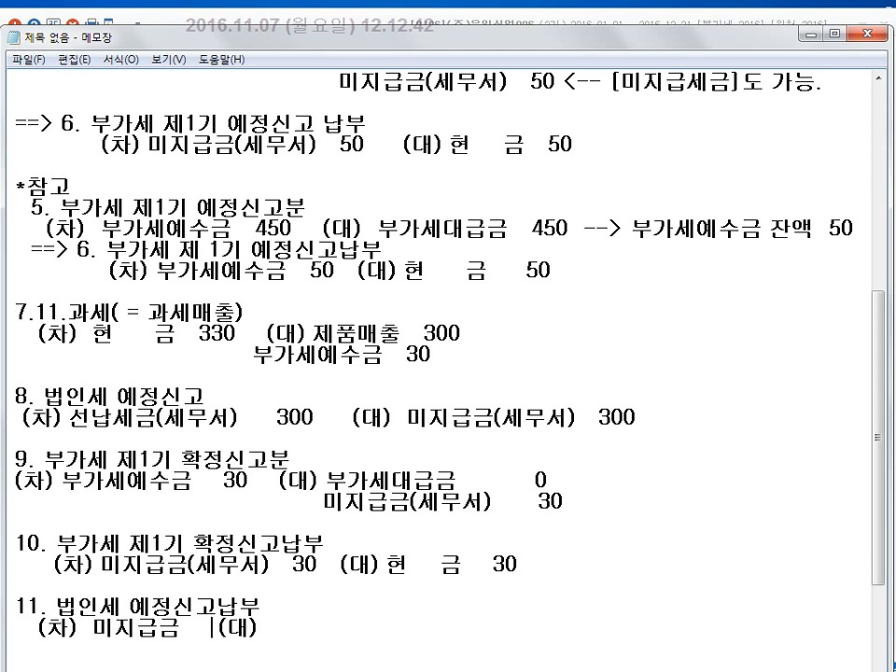
pyautogui.press('End')
pyautogui.write('현     ')
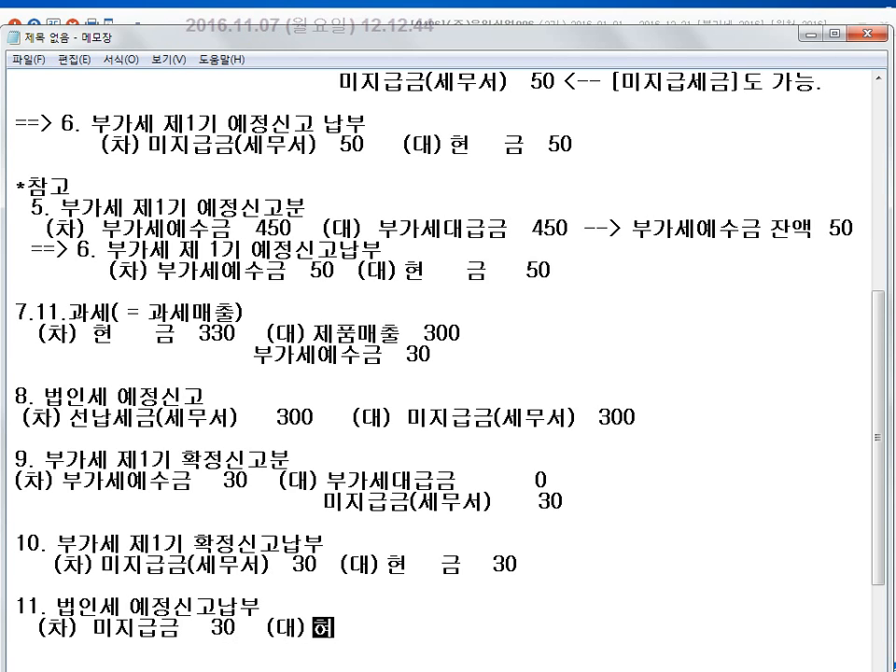
pyautogui.write('금 ')
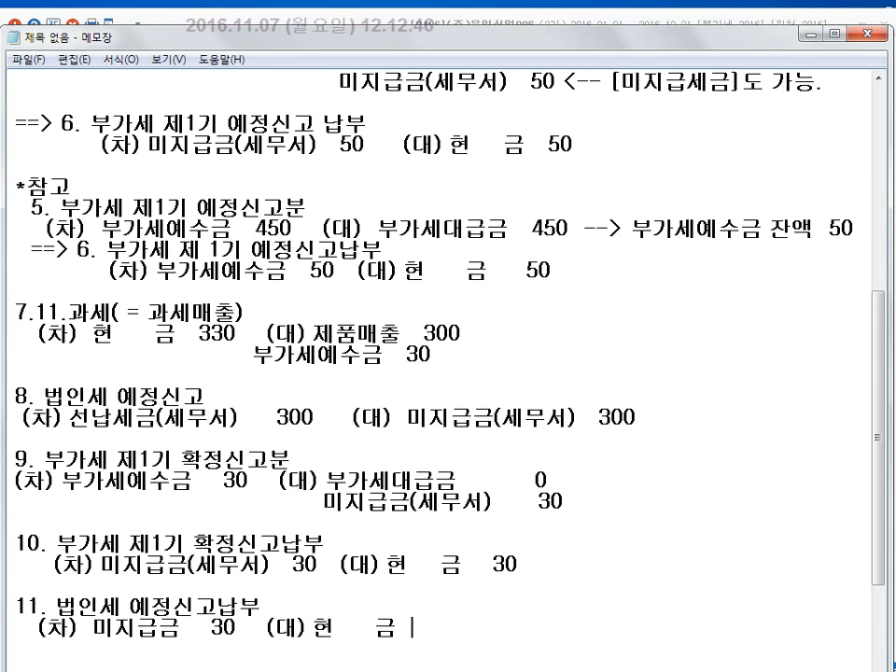
pyautogui.write('300')
# Step: Correct entry 11's debit amount to 300 and add (세무서) after 미지급금
pyautogui.press('Left')
pyautogui.press('Left')
pyautogui.press('Left')
pyautogui.press('Left')
pyautogui.press('Left')
pyautogui.press('Left')
pyautogui.press('Left')
pyautogui.press('Left')
pyautogui.press('Left')
pyautogui.press('Left')
pyautogui.press('Left')
pyautogui.press('Left')
pyautogui.press('Left')
pyautogui.press('Left')
pyautogui.press('Left')
pyautogui.press('Left')
pyautogui.press('Left')
pyautogui.press('Left')
pyautogui.press('Left')
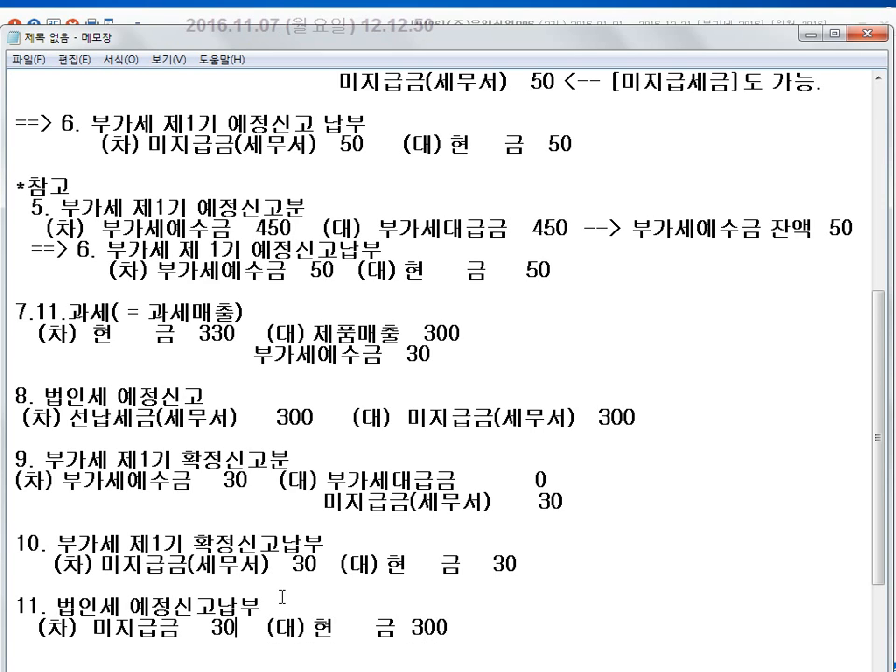
pyautogui.write('0')
pyautogui.press('Left')
pyautogui.press('Left')
pyautogui.press('Left')
pyautogui.press('Left')
pyautogui.press('Left')
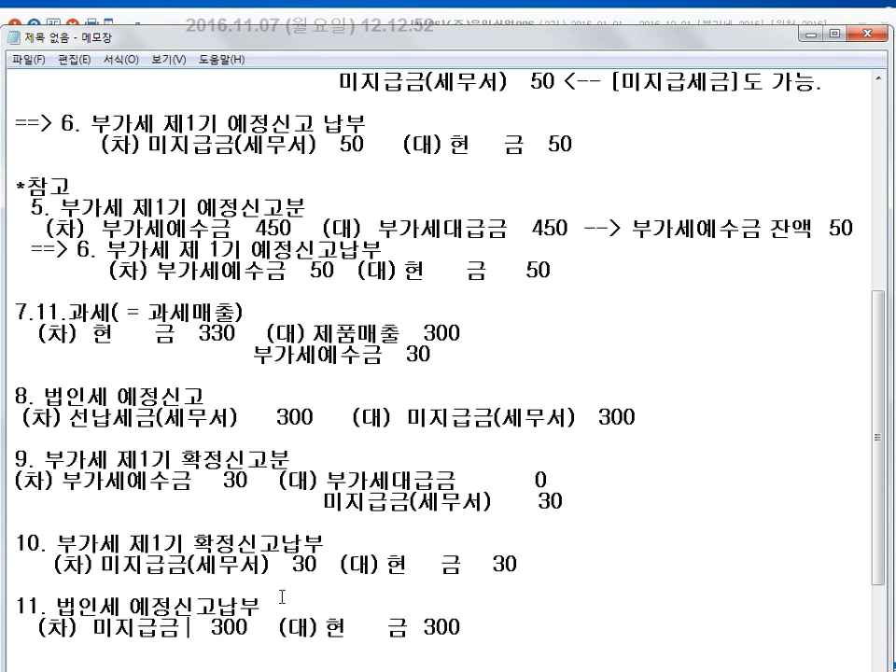
pyautogui.write('(세무서)')
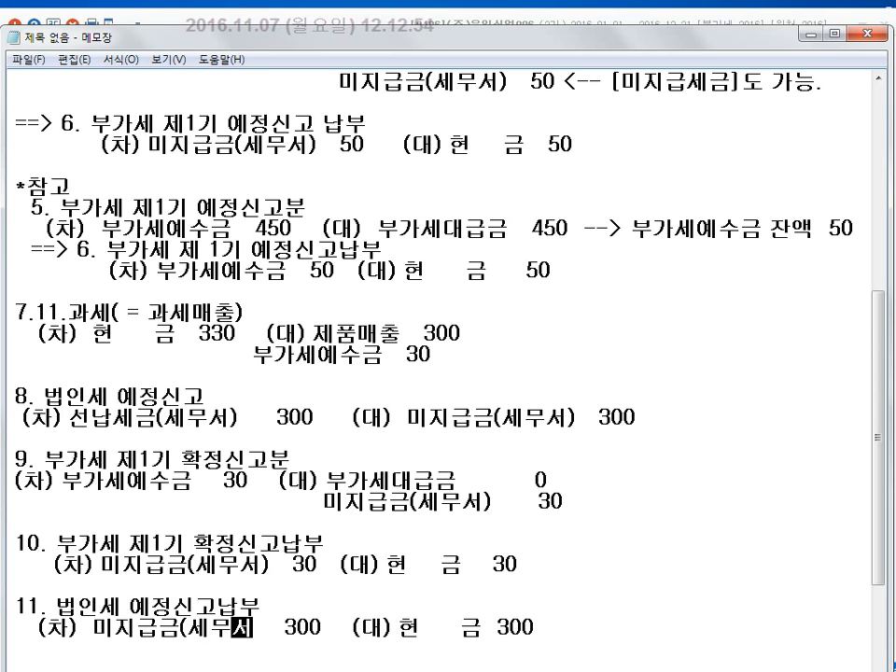
# Step: Add a long run of blank lines below entry 11 to make room for further notes
pyautogui.press('Down')
pyautogui.press('Return')
pyautogui.press('Return')
pyautogui.press('Return')
pyautogui.press('Return')
pyautogui.press('Return')
pyautogui.press('Return')
pyautogui.press('Return')
pyautogui.press('Return')
pyautogui.press('Return')
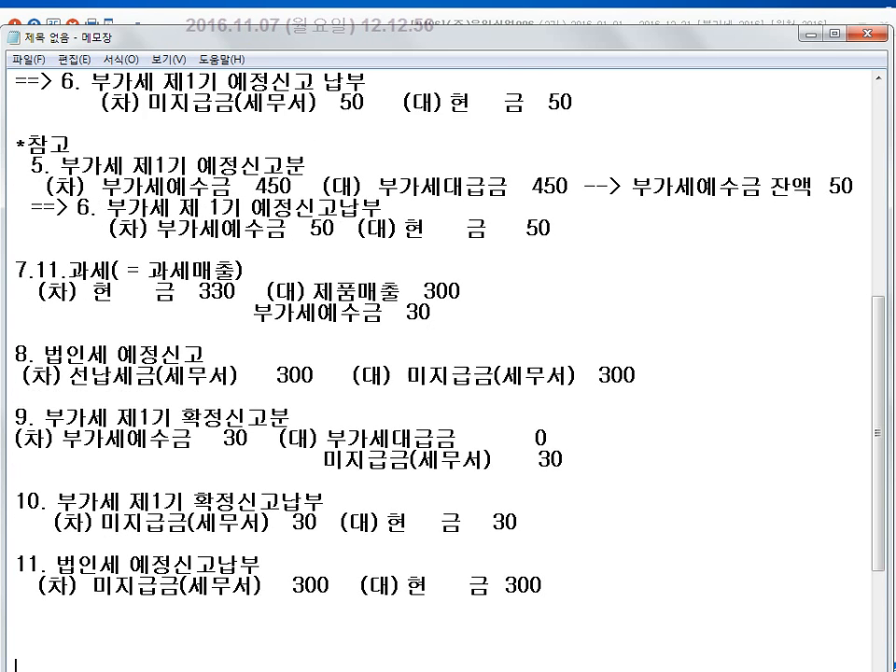
pyautogui.press('Return')
pyautogui.press('Return')
pyautogui.press('Return')
pyautogui.press('Return')
pyautogui.press('Return')
pyautogui.press('Return')
pyautogui.press('Return')
pyautogui.press('Return')
pyautogui.press('Return')
pyautogui.press('Return')
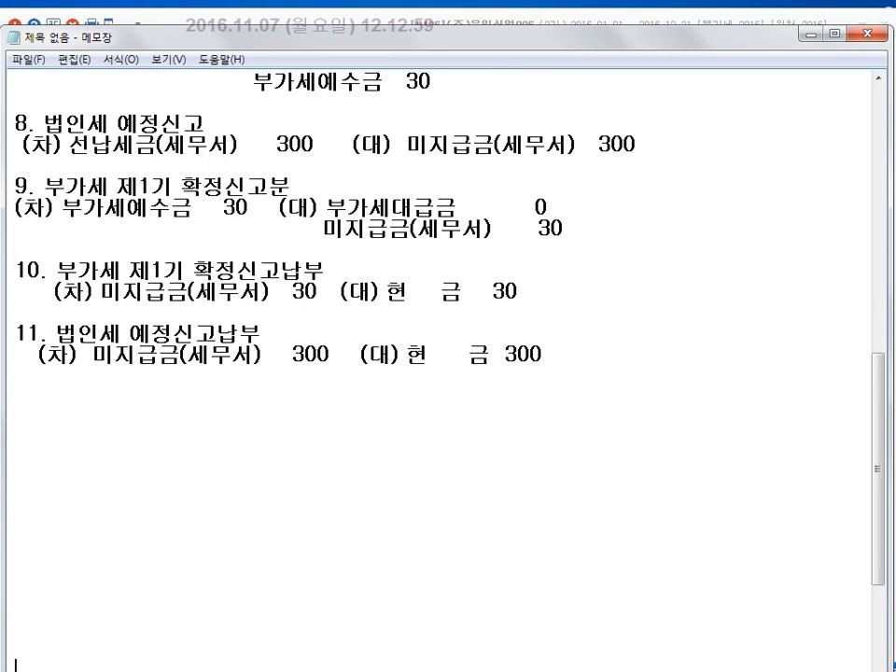
pyautogui.press('Return')
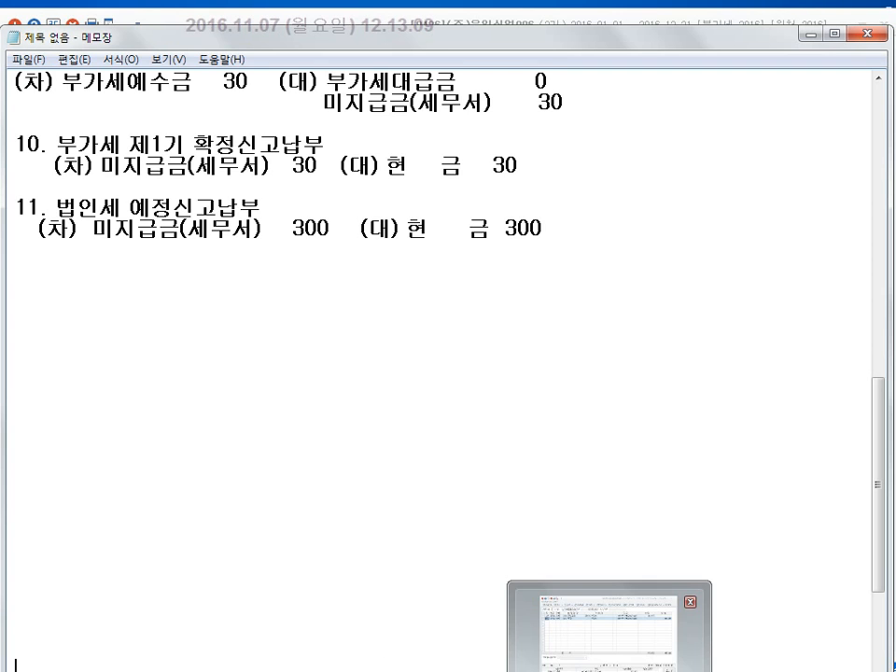
# Step: Switch to KcLep's 일반전표입력 window, set the month to 08 and start a voucher line on day 31
pyautogui.click(610, 664)
pyautogui.click(57, 175)
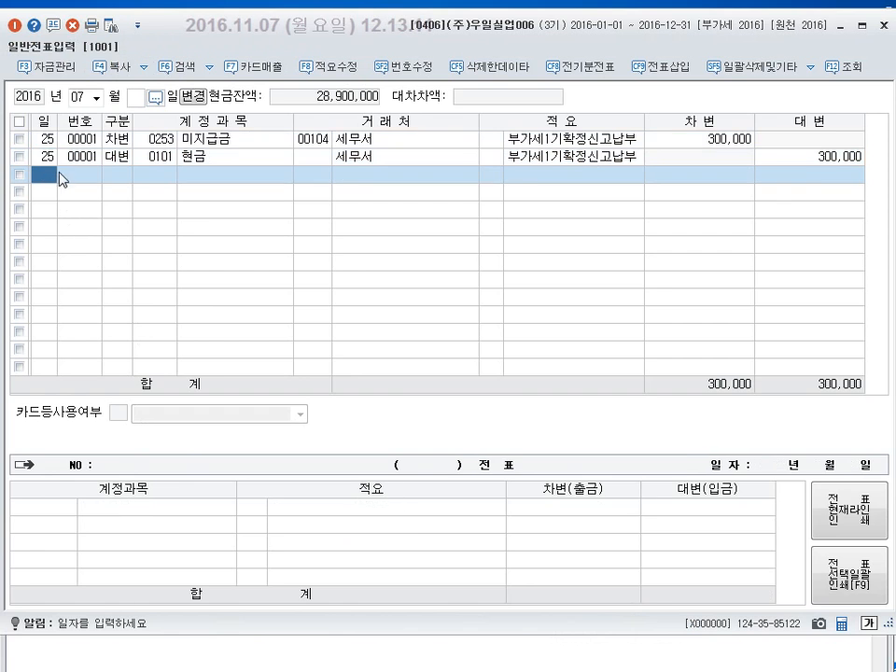
pyautogui.click(96, 97)
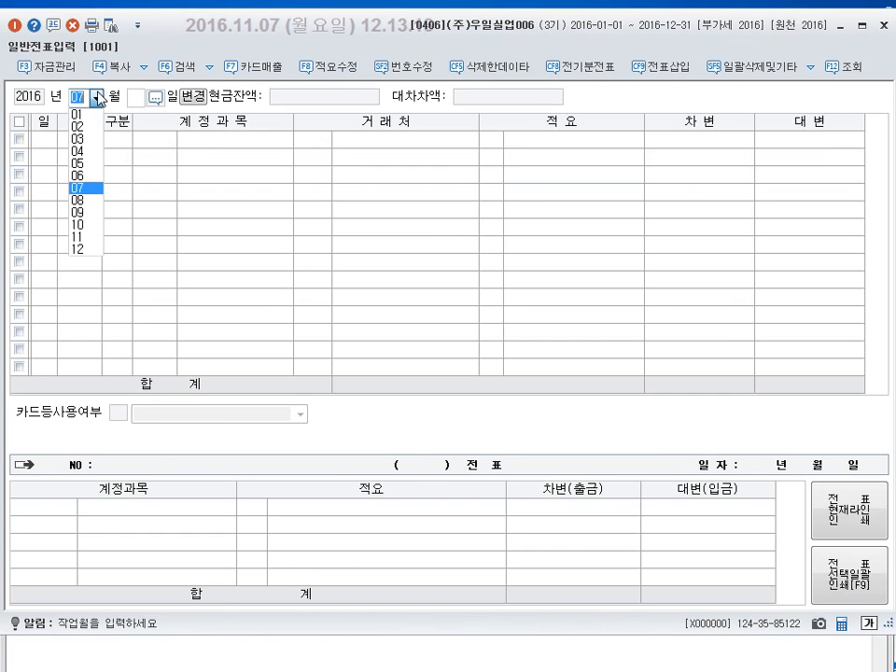
pyautogui.click(95, 201)
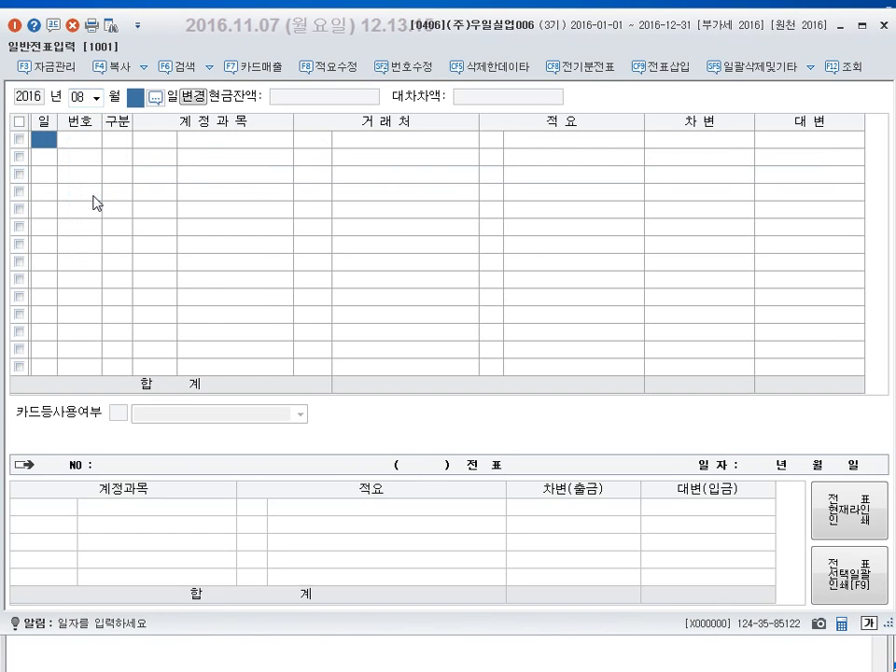
pyautogui.press('Return')
pyautogui.write('31')
pyautogui.press('Return')
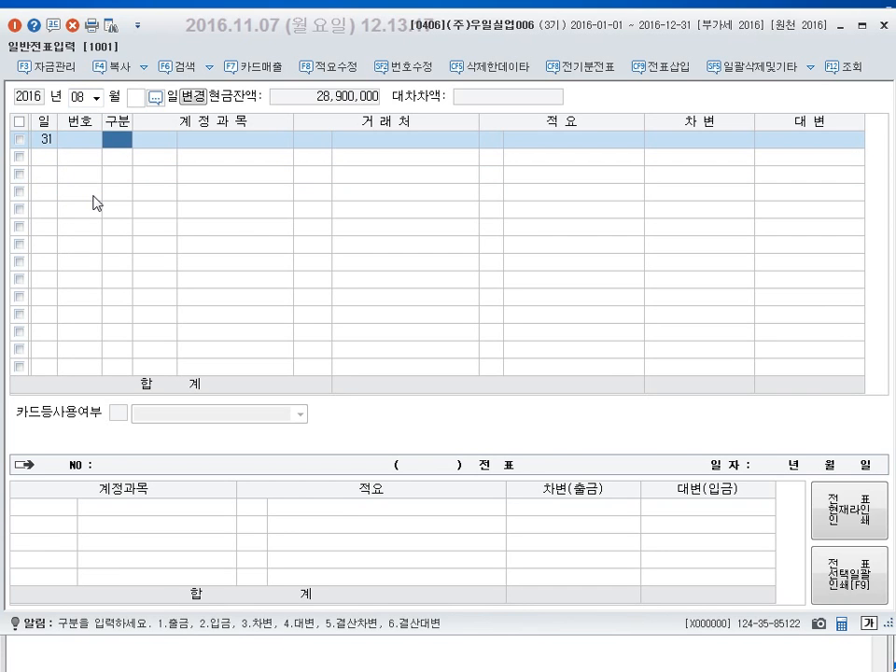
# Step: Make the August 31 line a debit (차변) to account 0253 미지급금 with 세무서 as the 거래처
pyautogui.write('3')
pyautogui.press('Return')
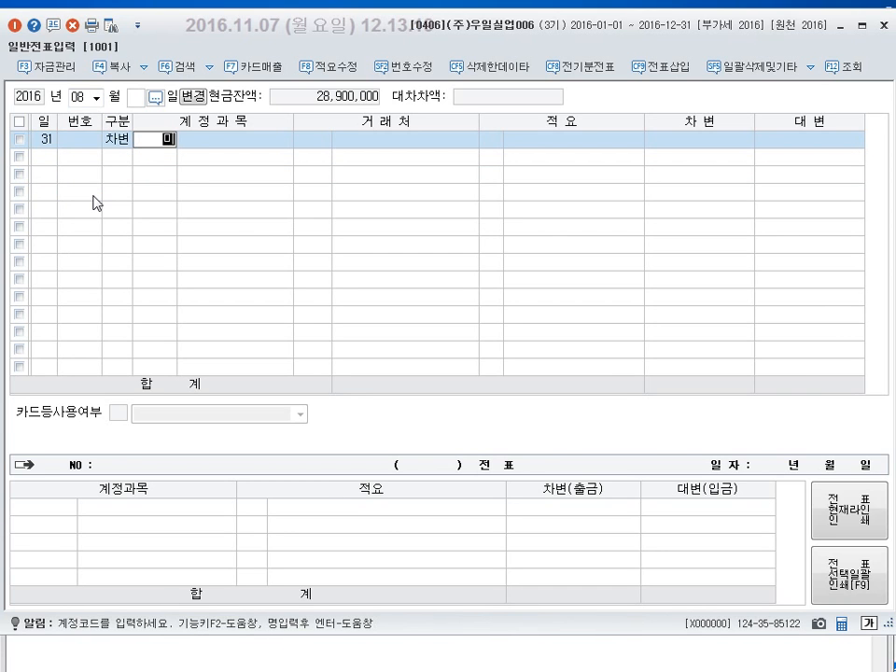
pyautogui.write('미지')
pyautogui.press('Return')
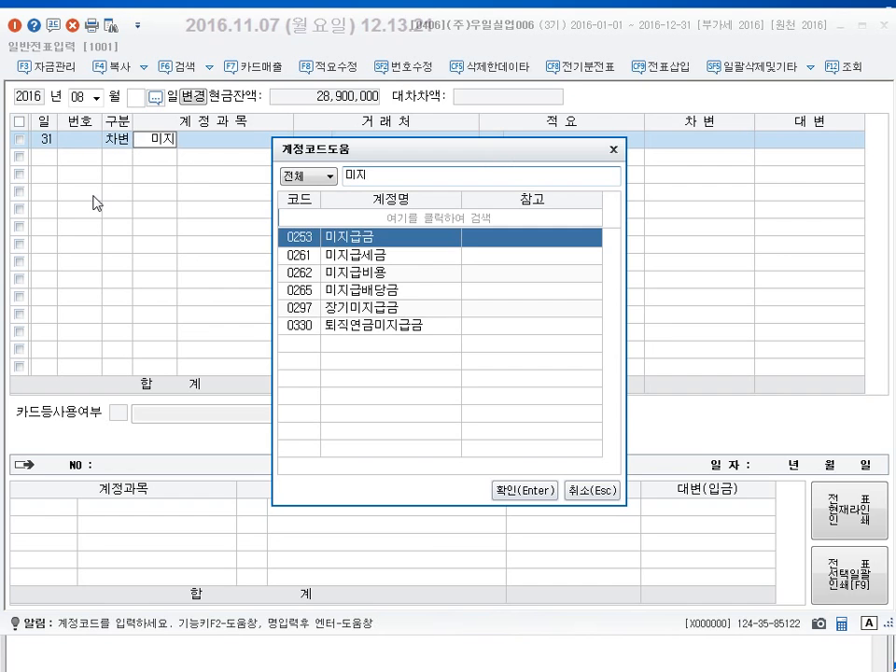
pyautogui.press('Return')
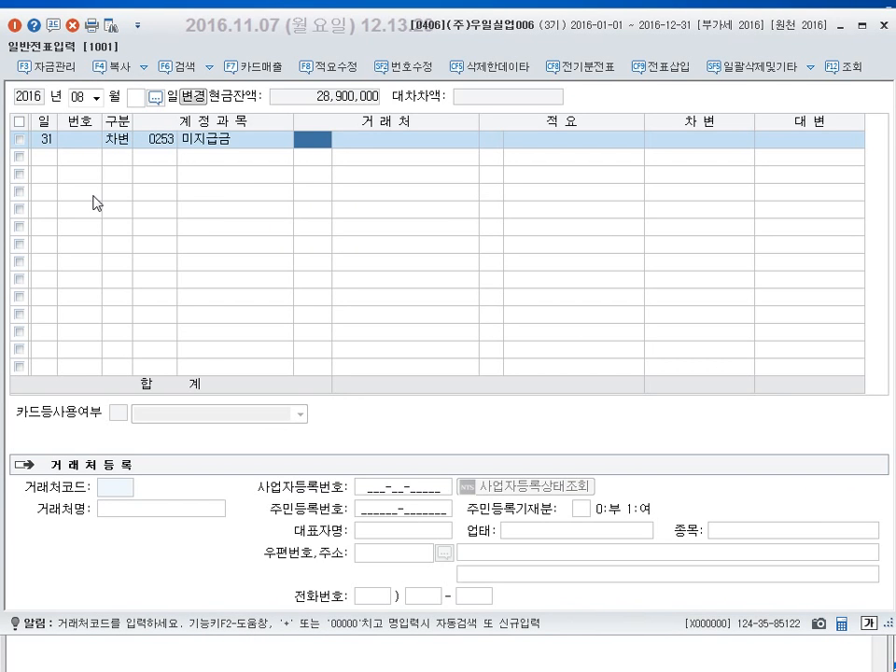
pyautogui.press('F2')
pyautogui.write('셈')
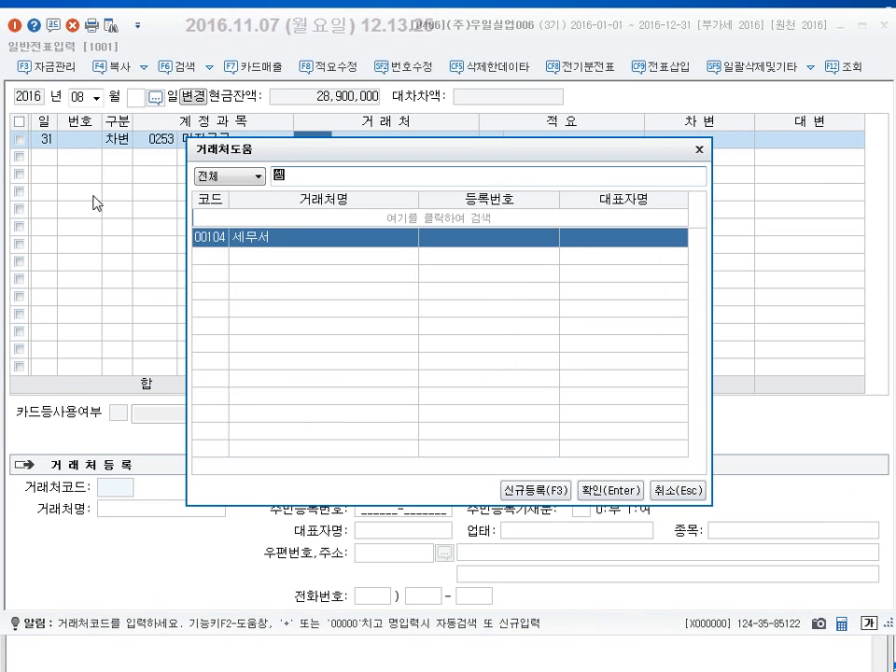
pyautogui.press('Return')
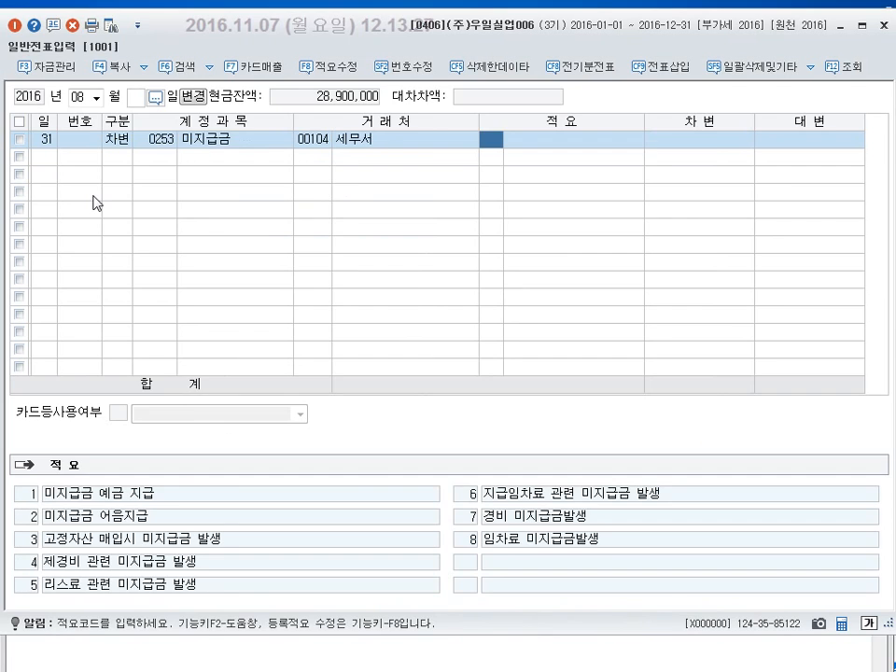
# Step: Give the debit line the description 법인세예정신고납부 and the amount 3,000,000
pyautogui.press('Return')
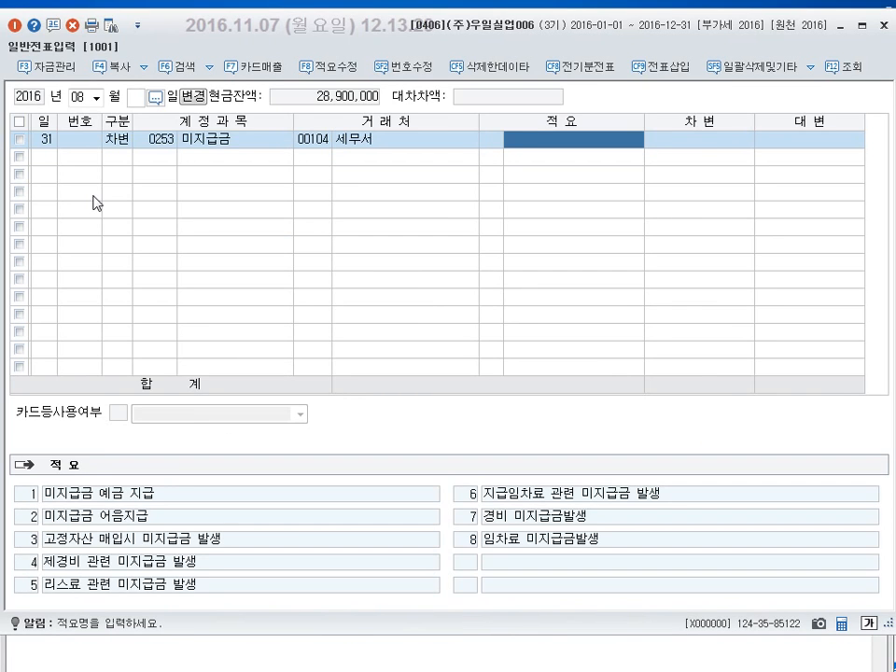
pyautogui.write('법인세예지정신고납부')
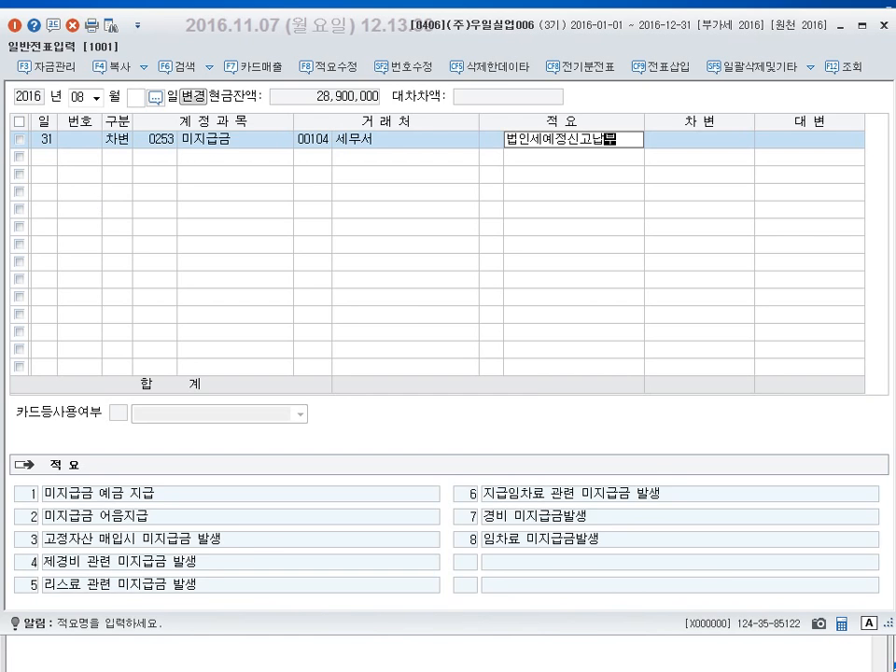
pyautogui.press('Return')
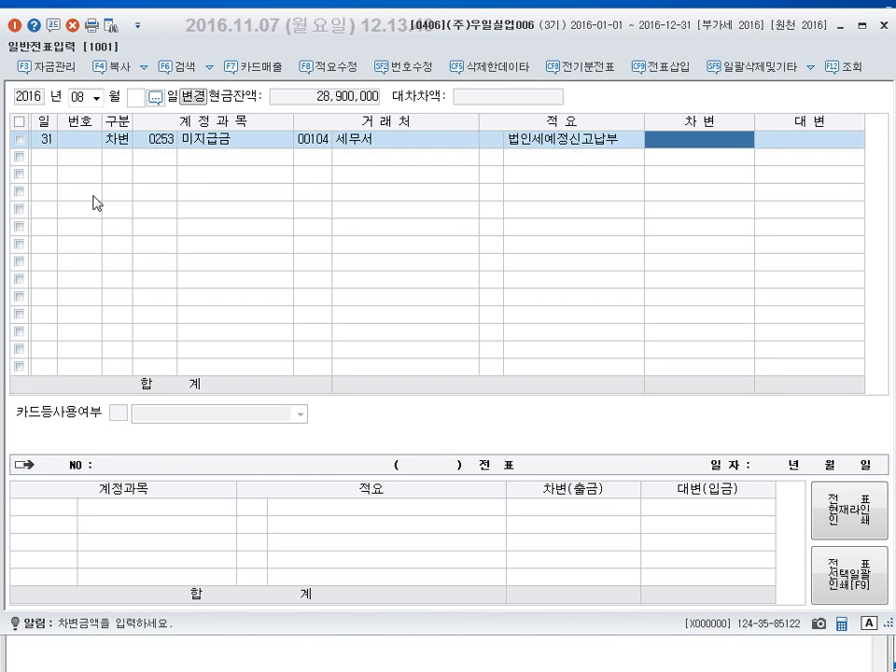
pyautogui.write('3000000')
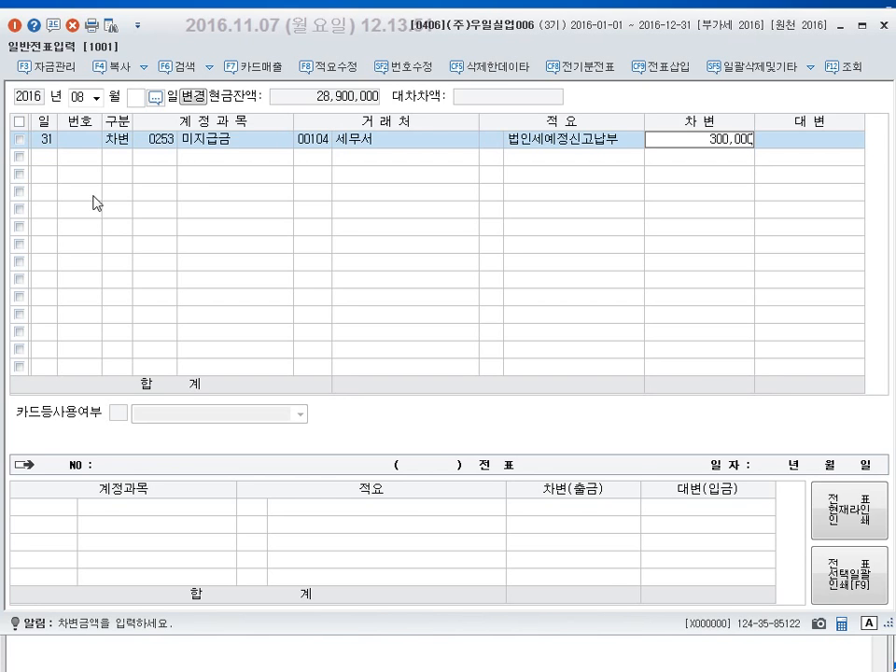
pyautogui.press('Return')
pyautogui.press('Return')
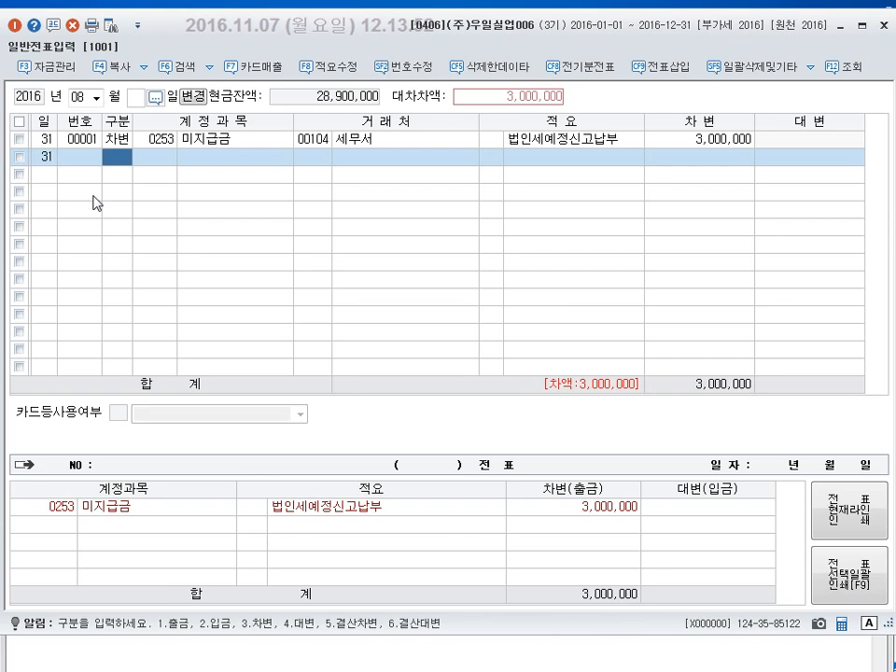
# Step: Add the matching credit (대변) line to account 0101 현금, accepting the carried-over 거래처, description and 3,000,000 amount
pyautogui.write('4')
pyautogui.press('Return')
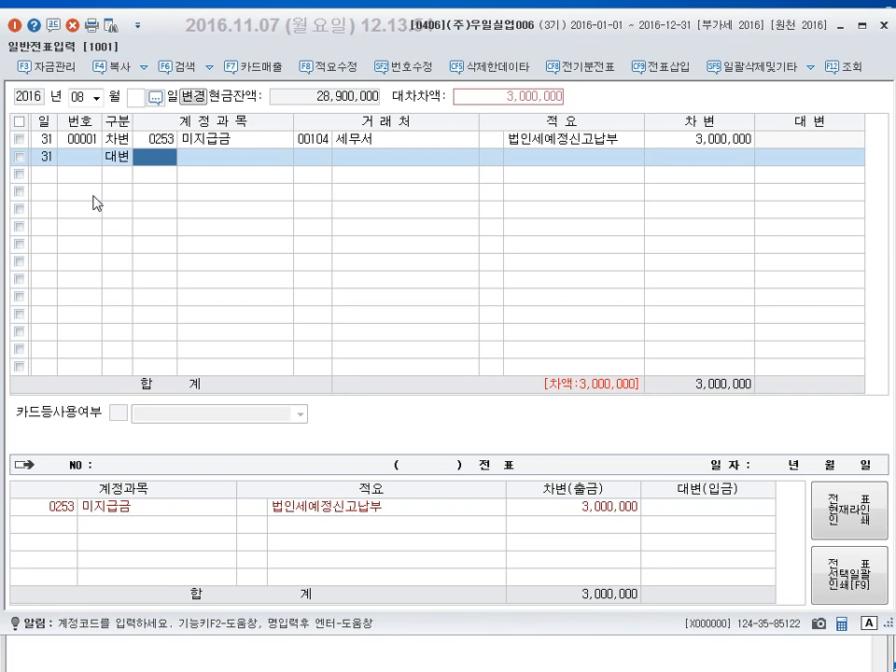
pyautogui.write('101')
pyautogui.press('Return')
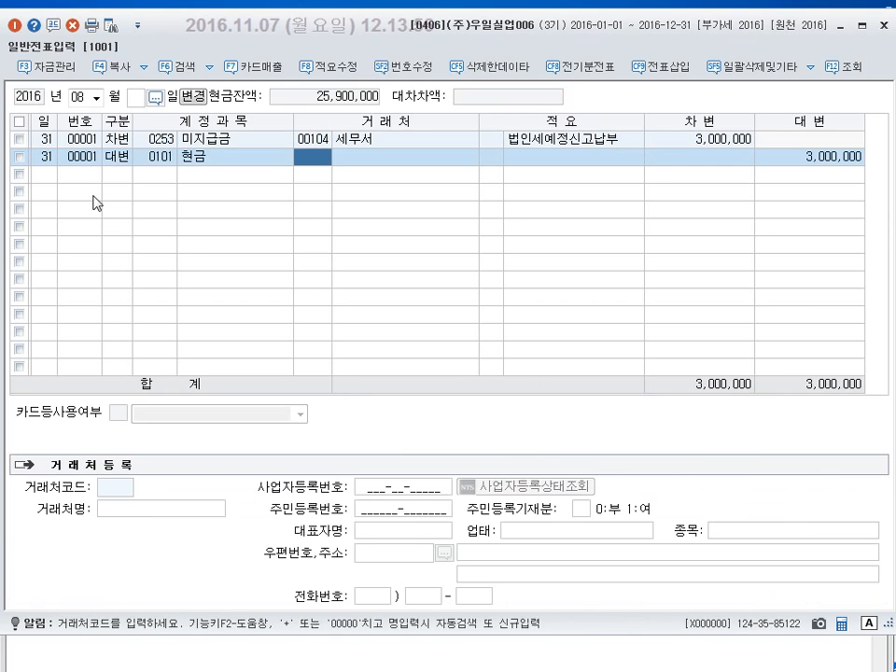
pyautogui.press('Return')
pyautogui.press('Return')
pyautogui.press('Return')
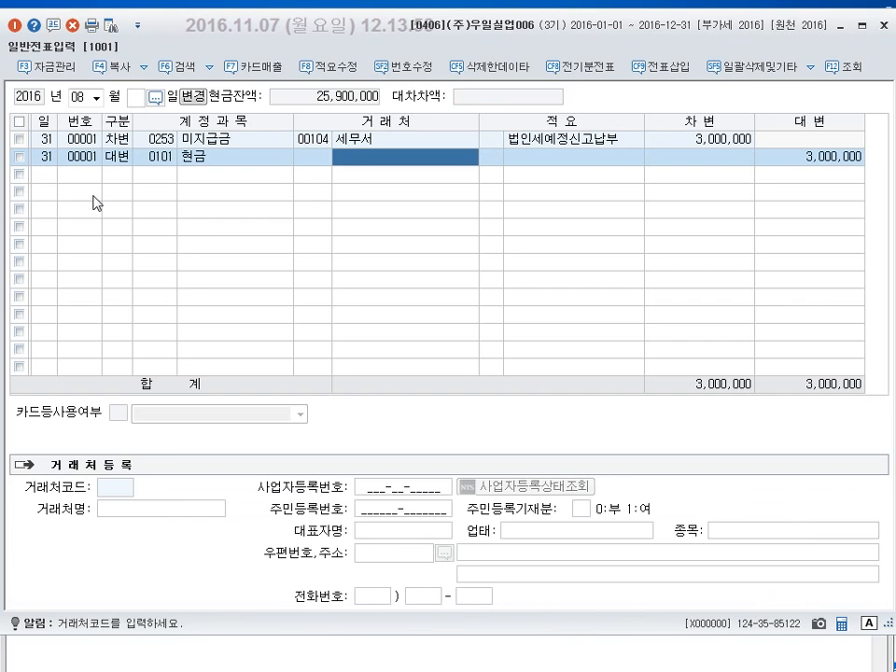
pyautogui.press('Return')
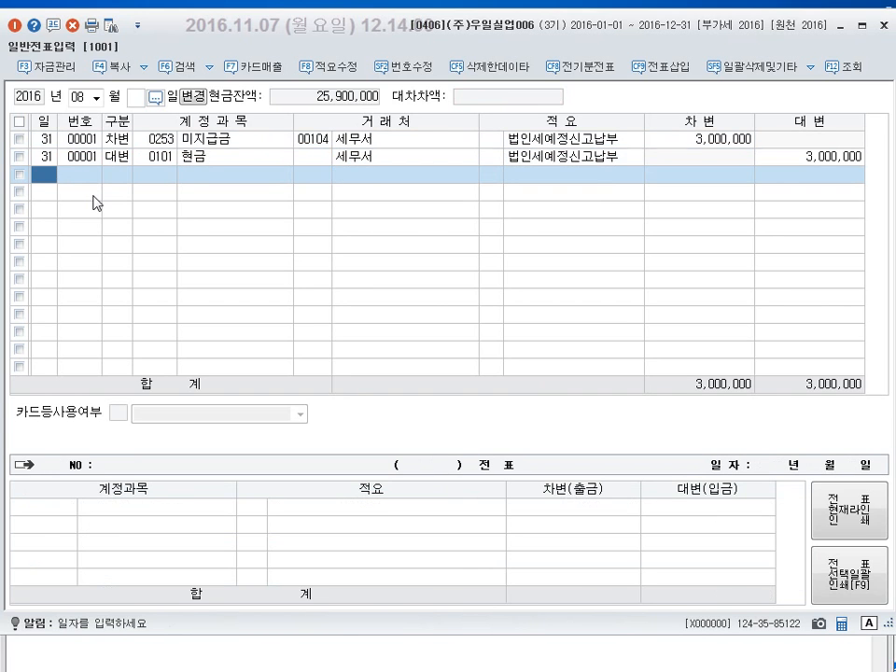
pyautogui.press('Up')
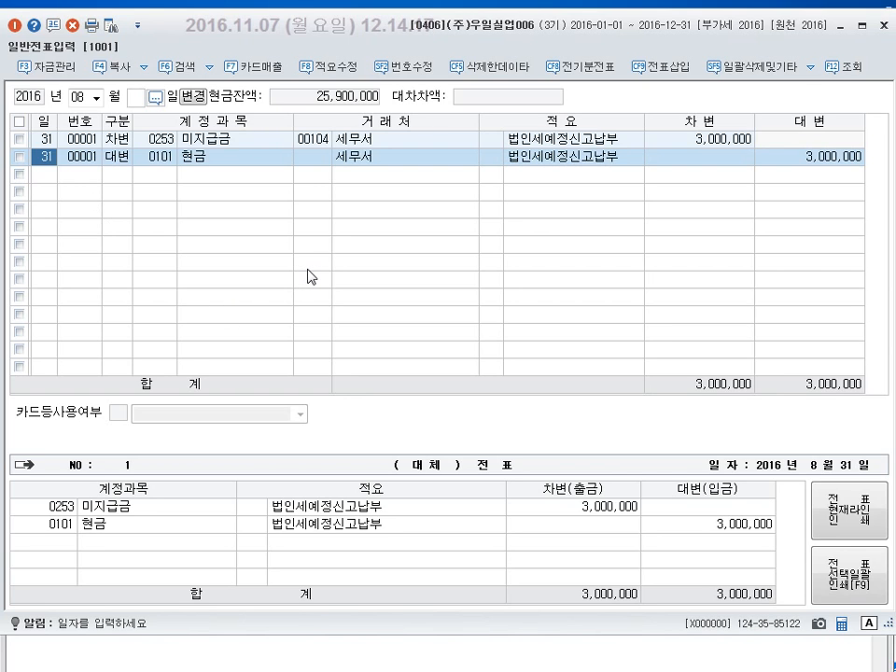
# Step: Minimize the voucher entry window and start item 12 below entry 11 in Notepad
pyautogui.click(840, 29)
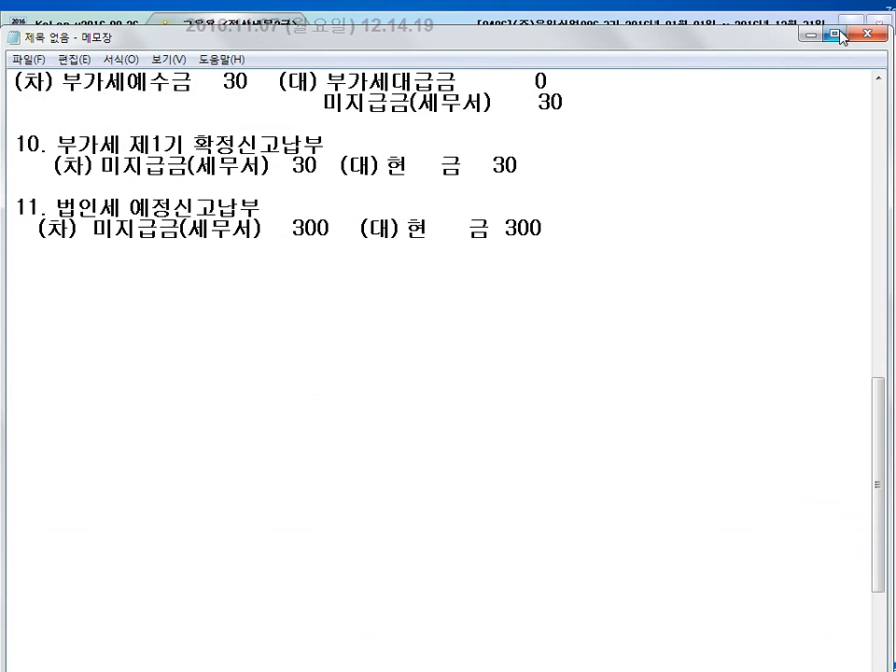
pyautogui.click(565, 267)
pyautogui.write('12.')
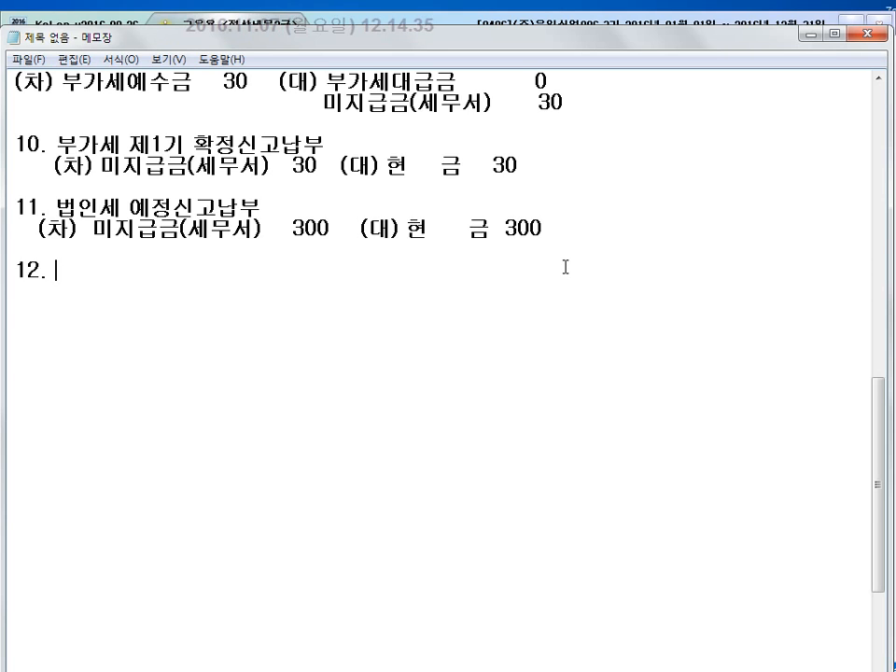
# Step: Switch to KcLep, open the 계정별원장 ledger and set its period to July 1 through September 30, 2016
pyautogui.click(504, 667)
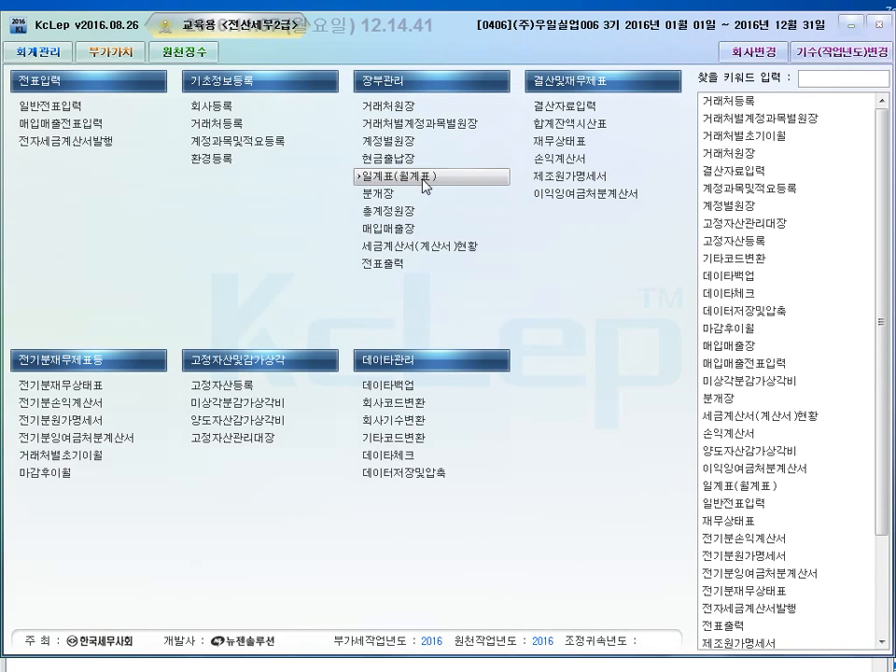
pyautogui.click(411, 143)
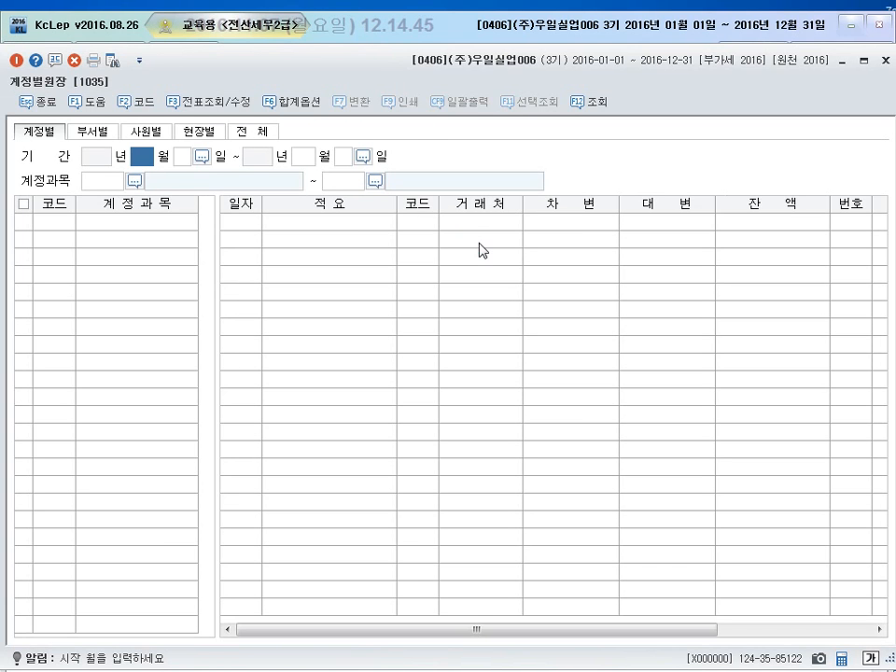
pyautogui.write('7')
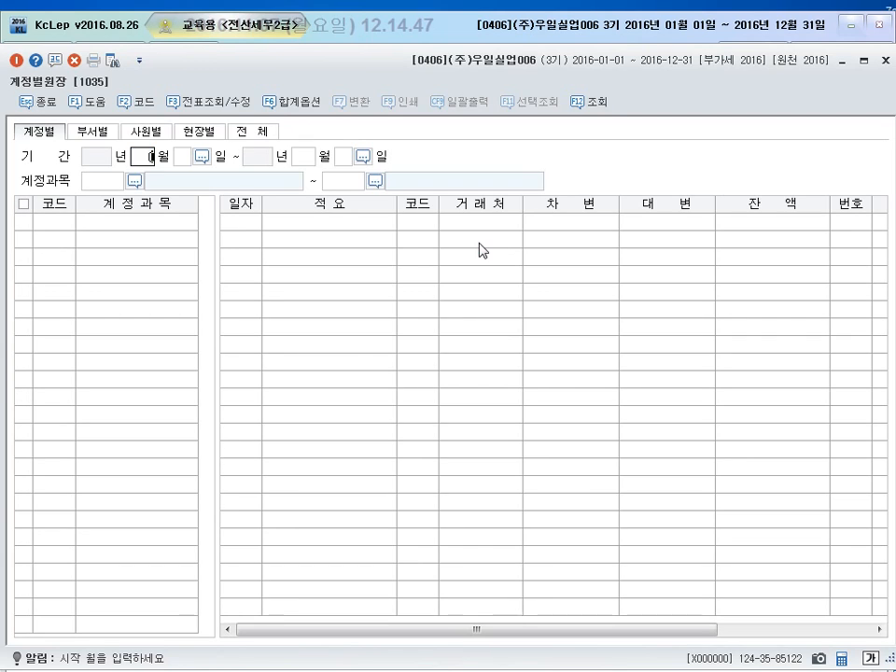
pyautogui.press('Return')
pyautogui.write('1')
pyautogui.press('Return')
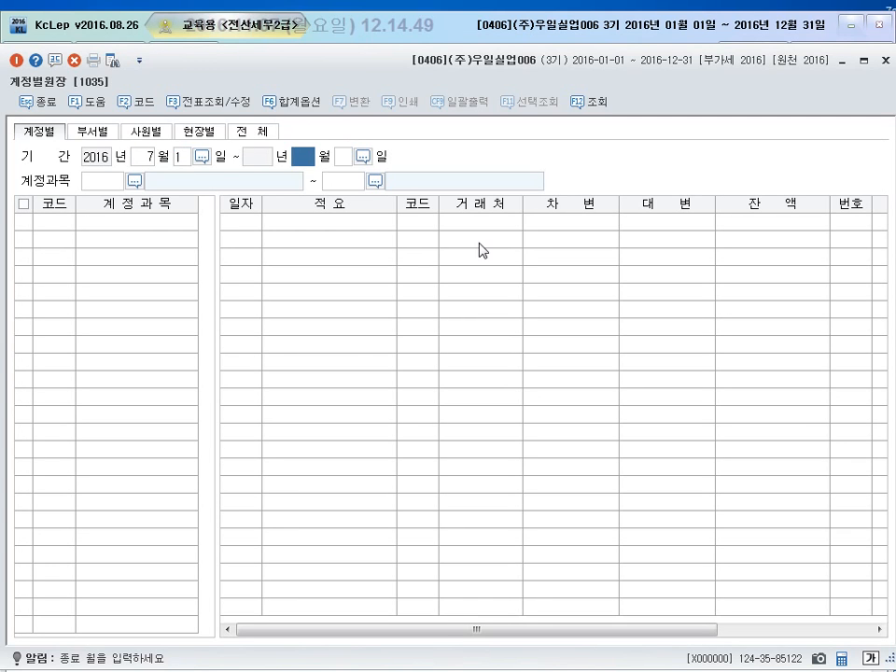
pyautogui.write('9')
pyautogui.press('Return')
pyautogui.write('30')
pyautogui.press('Return')
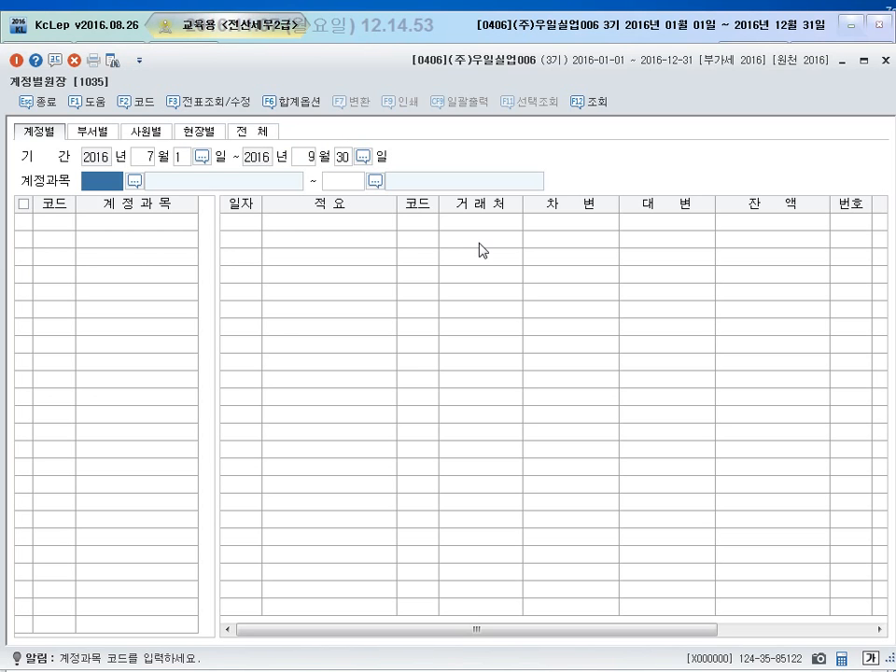
# Step: Query the ledger for account 0135 부가세대급금 and check its balance
pyautogui.press('F2')
pyautogui.write('부')
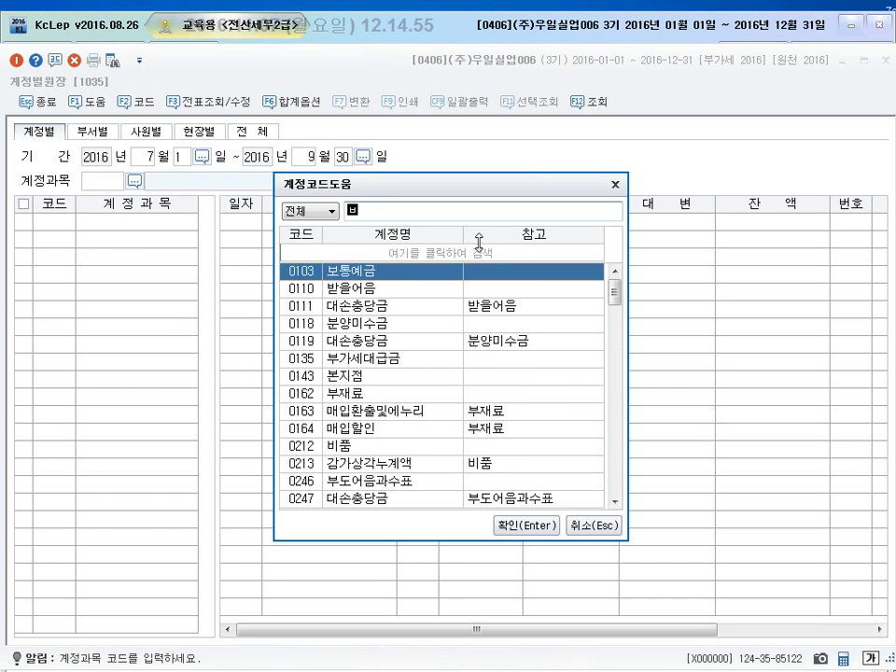
pyautogui.write('가')
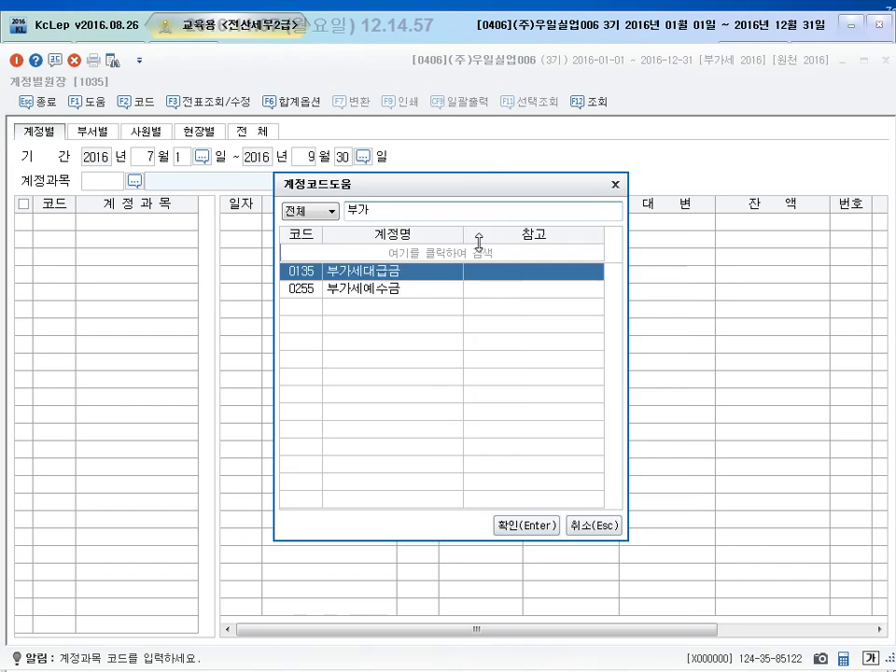
pyautogui.press('Return')
pyautogui.write('135')
pyautogui.press('Return')
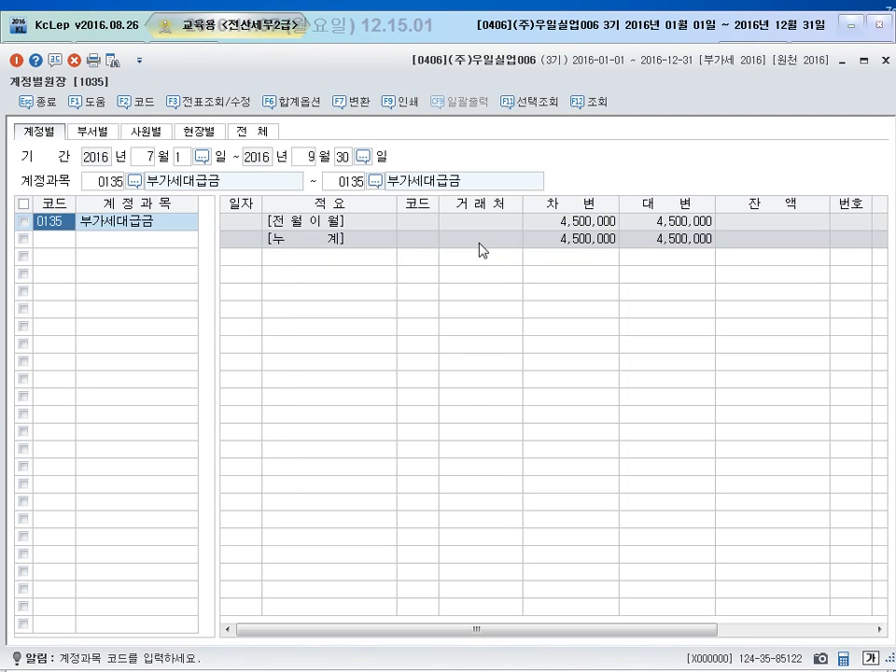
pyautogui.click(784, 224)
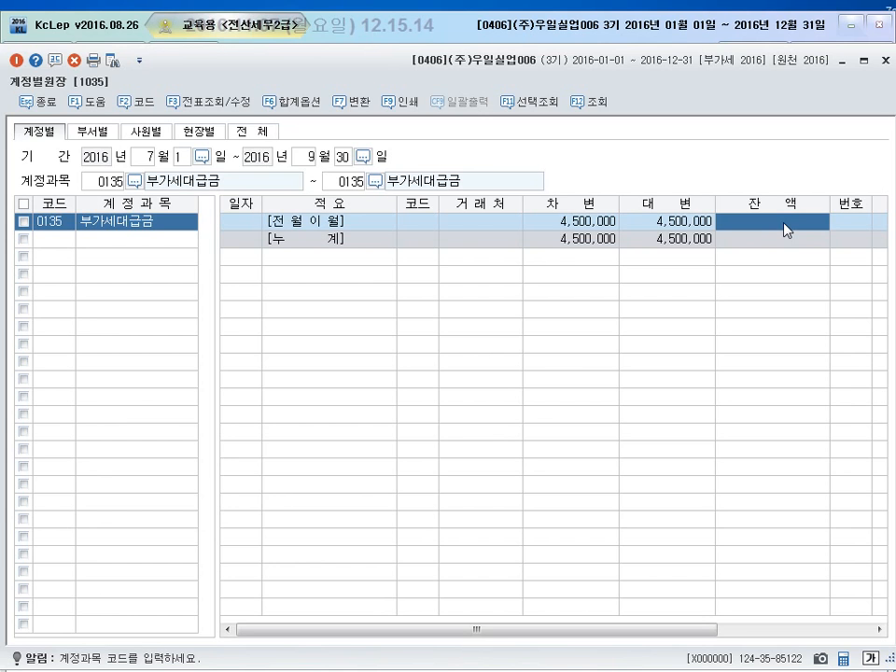
# Step: Query the ledger for account 0255 부가세예수금 over the same period and check its balance
pyautogui.click(115, 183)
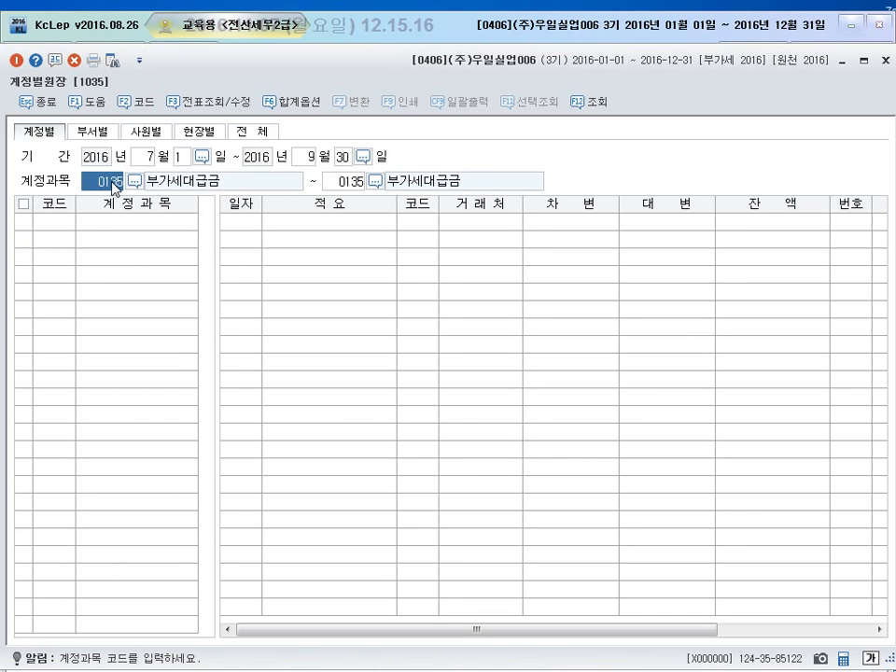
pyautogui.press('F2')
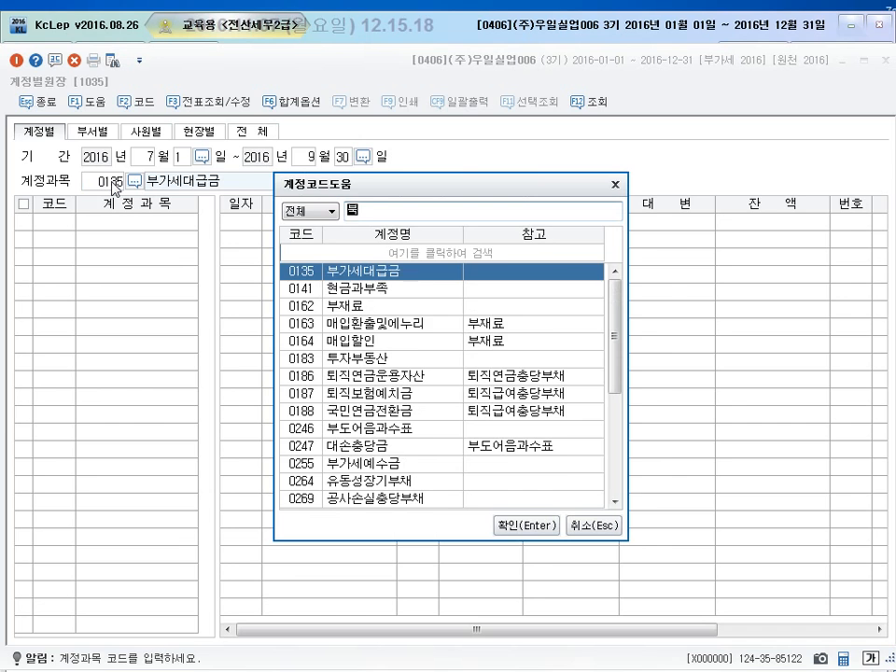
pyautogui.write('부가')
pyautogui.press('Down')
pyautogui.press('Return')
pyautogui.write('0255')
pyautogui.press('Return')
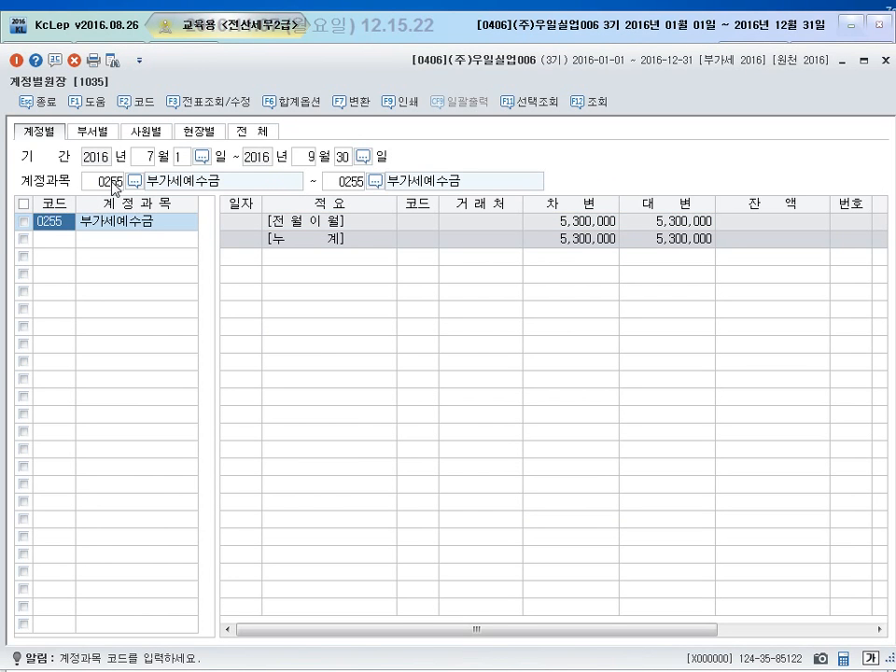
pyautogui.click(771, 225)
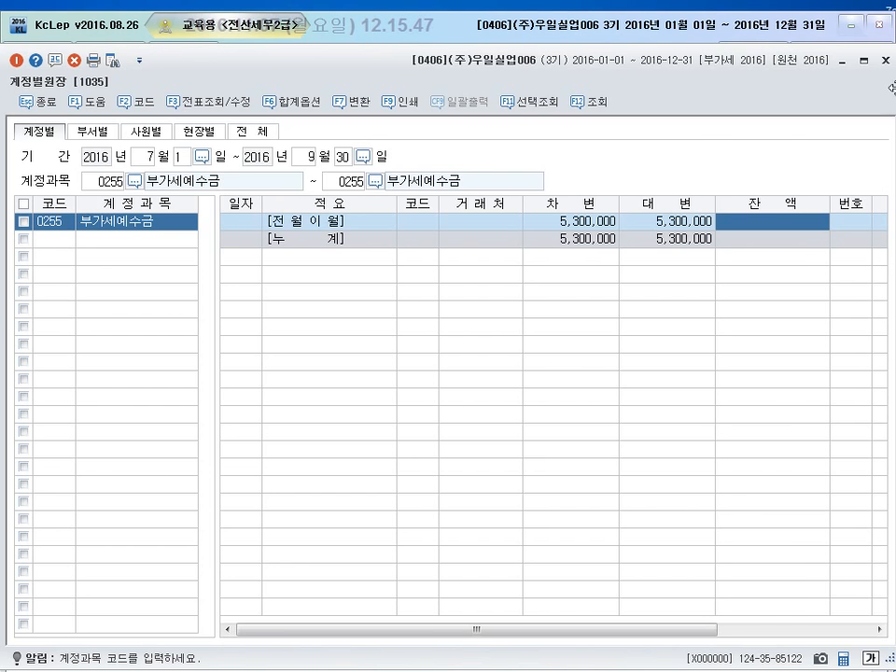
# Step: Close the 계정별원장 and the minimized 거래처원장 ledger windows
pyautogui.click(882, 60)
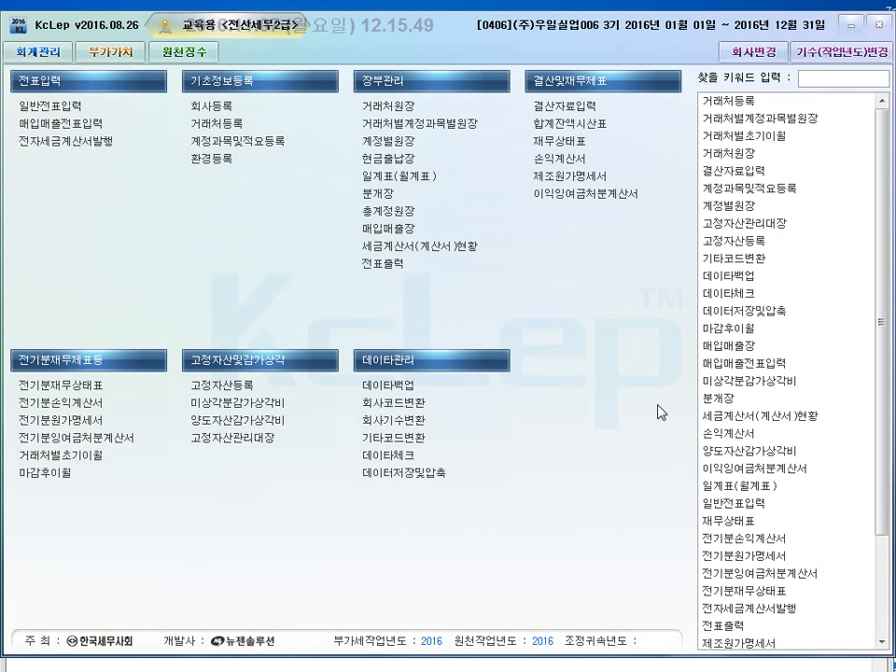
pyautogui.click(700, 670)
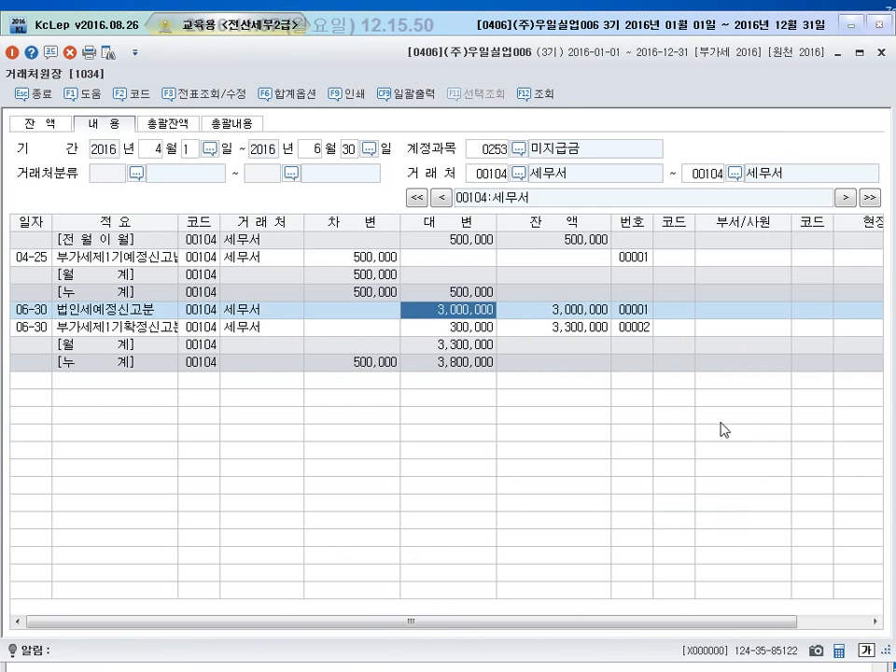
pyautogui.click(879, 56)
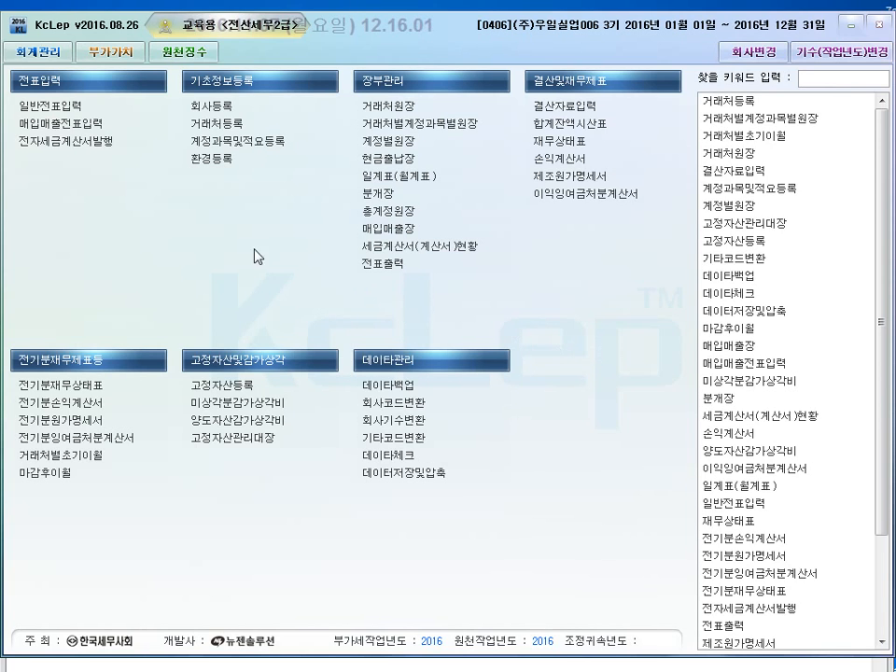
# Step: Open 매입매출전표입력 for October and start a line dated the 27th with VAT type 51 과세 (taxable purchase)
pyautogui.click(88, 123)
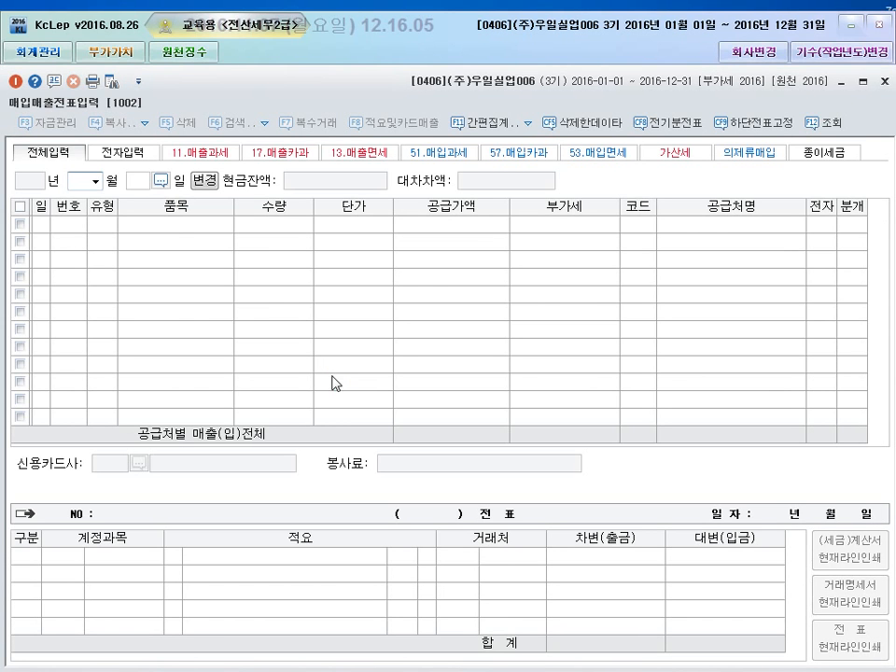
pyautogui.click(95, 180)
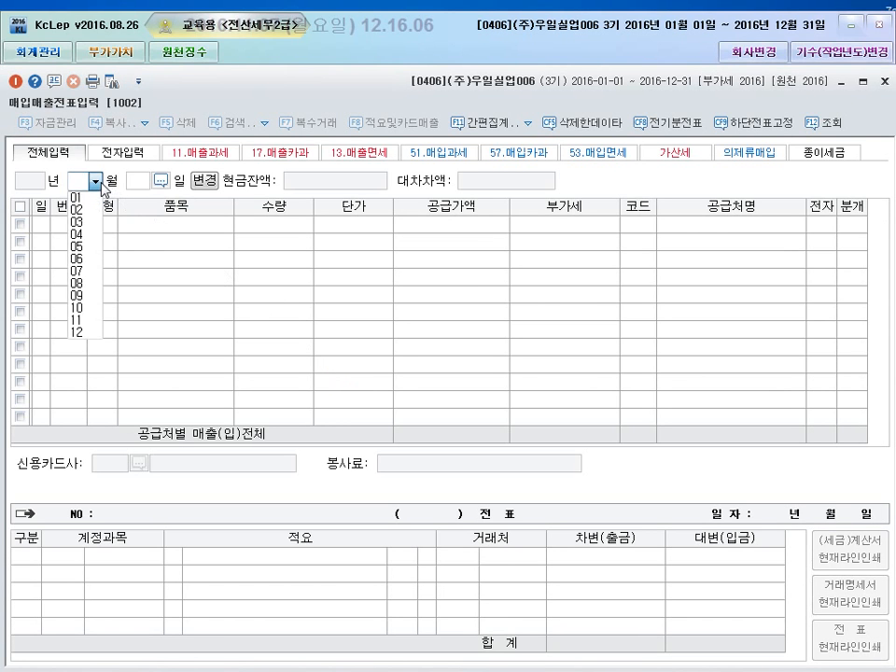
pyautogui.click(90, 308)
pyautogui.press('Return')
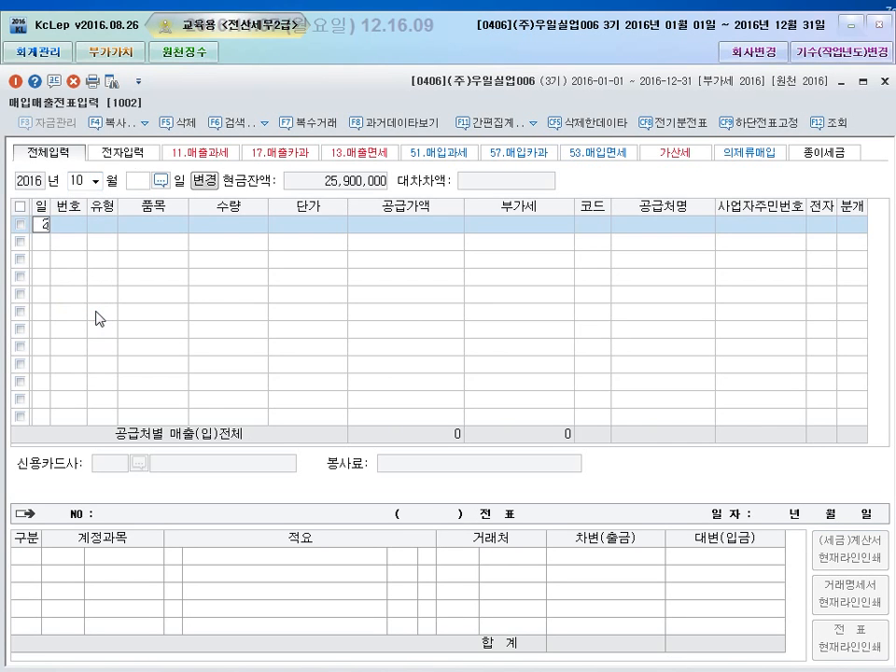
pyautogui.write('27')
pyautogui.press('Return')
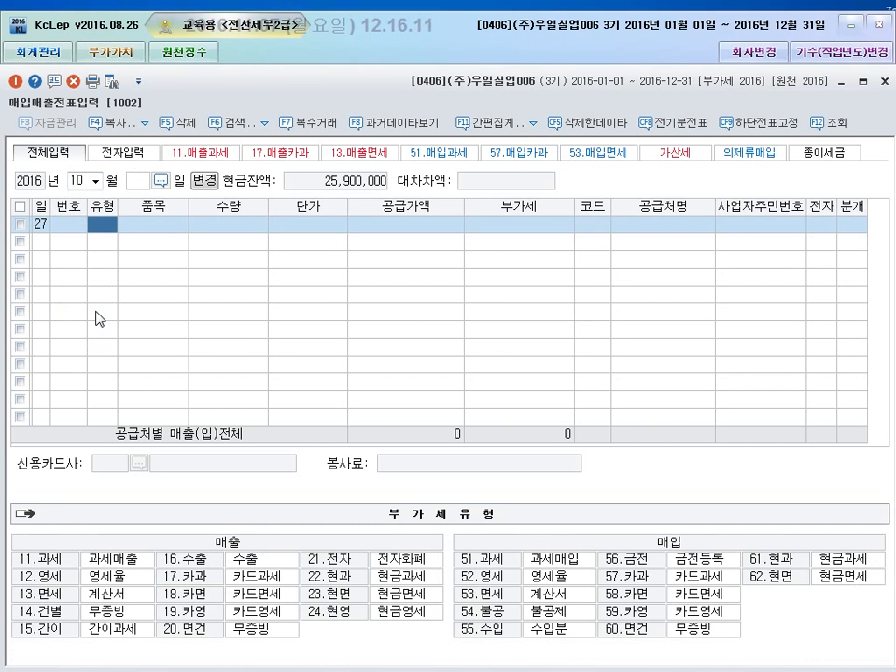
pyautogui.write('1')
pyautogui.press('BackSpace')
pyautogui.write('51')
pyautogui.press('Return')
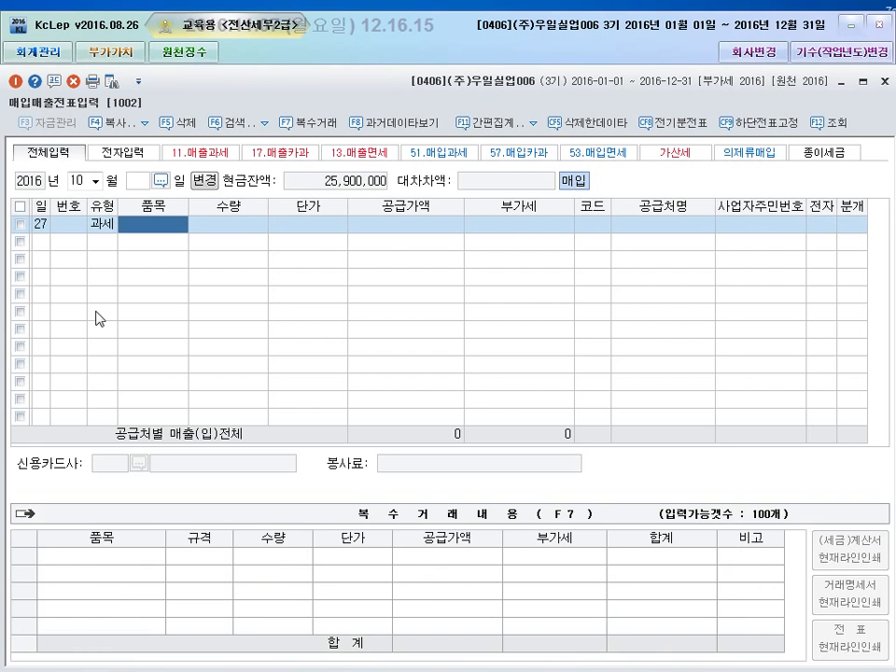
# Step: Enter 기계장치 as the item with a supply amount of 12,000,000, leaving quantity and unit price blank and accepting the calculated VAT
pyautogui.write('기')
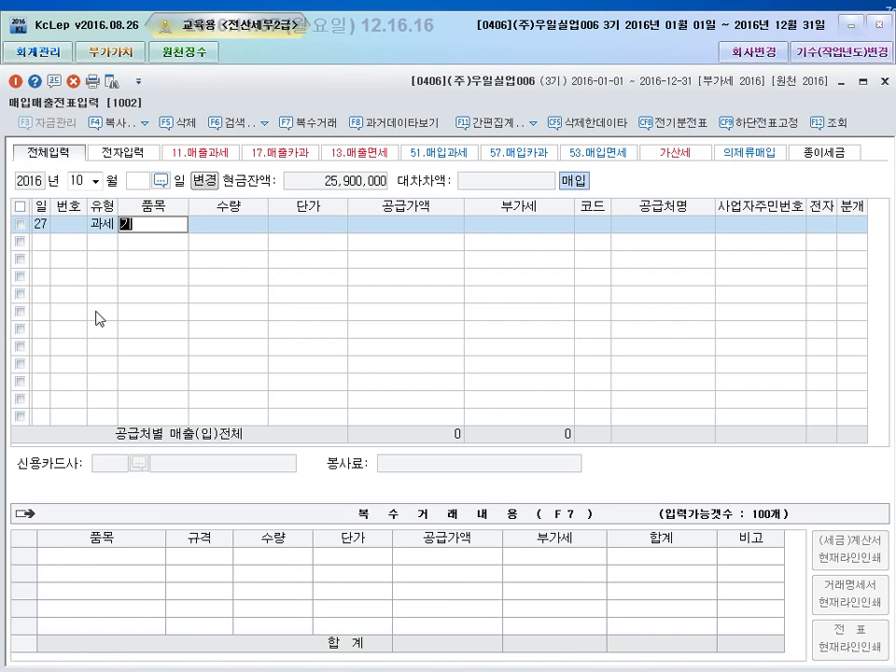
pyautogui.write('계장치')
pyautogui.press('Return')
pyautogui.press('Return')
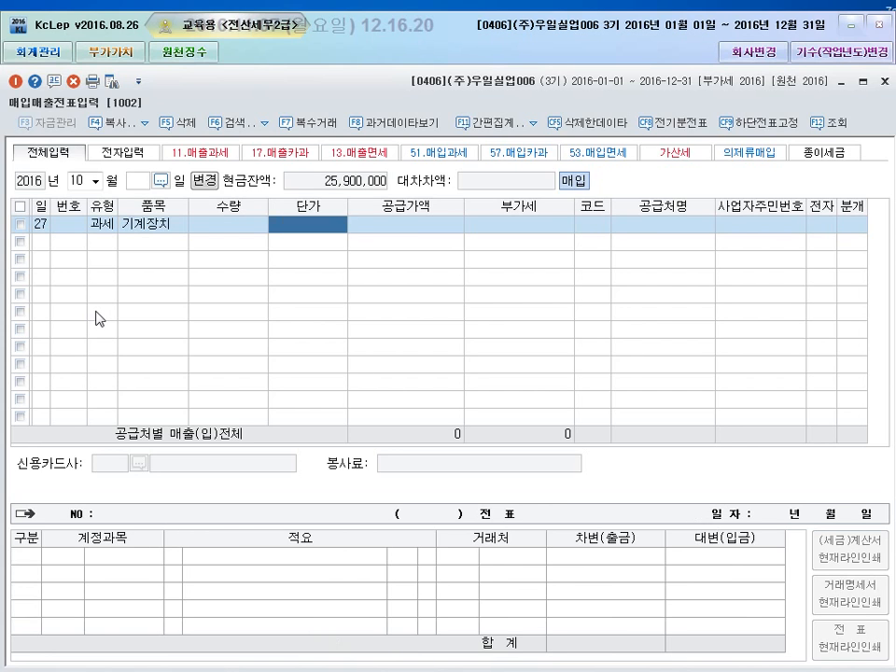
pyautogui.press('Return')
pyautogui.write('1')
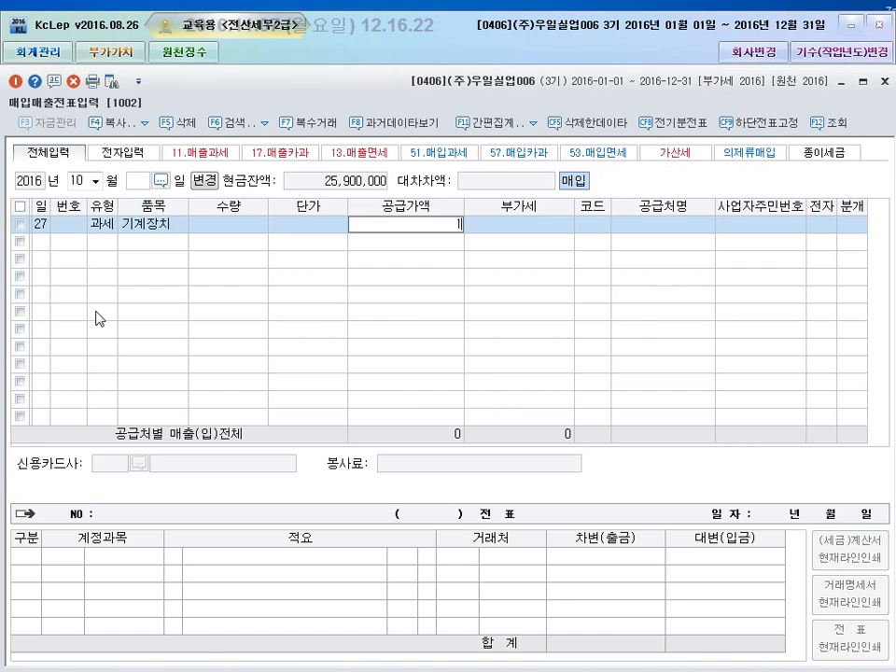
pyautogui.write('2,000,000')
pyautogui.press('Return')
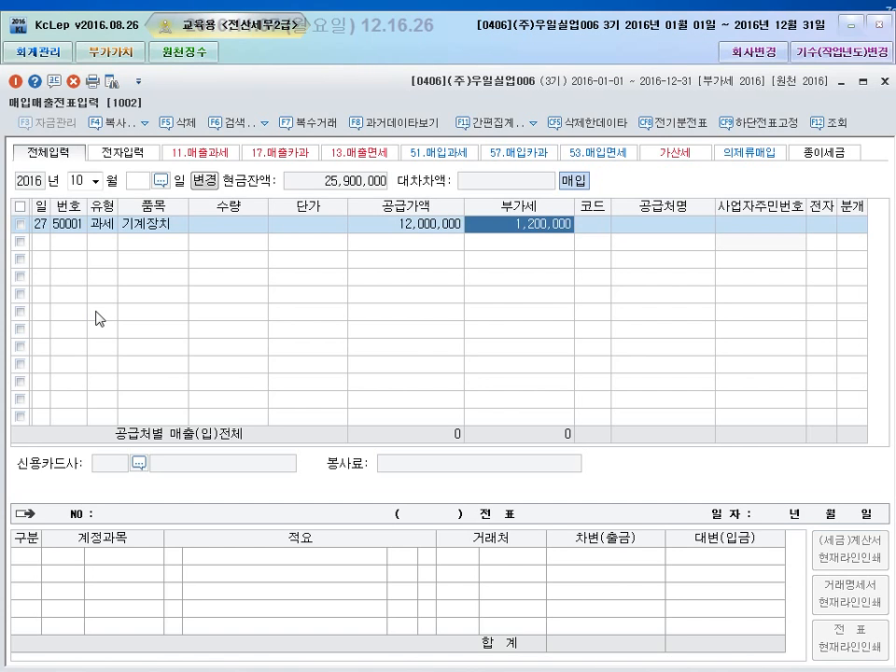
pyautogui.press('Return')
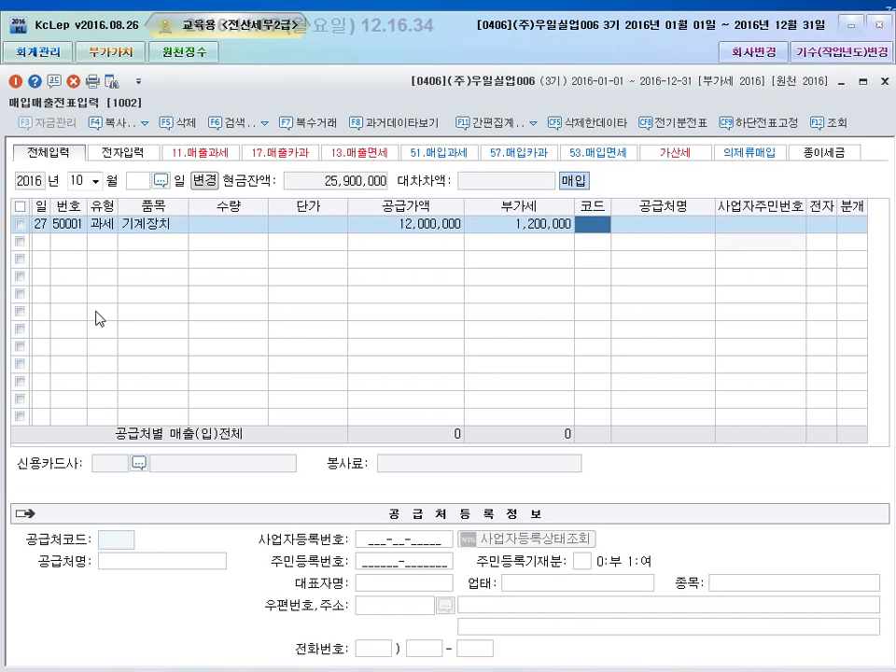
# Step: Register 한양기계 as a new supplier of type 동시 under the suggested code and assign it to the purchase line
pyautogui.press('F2')
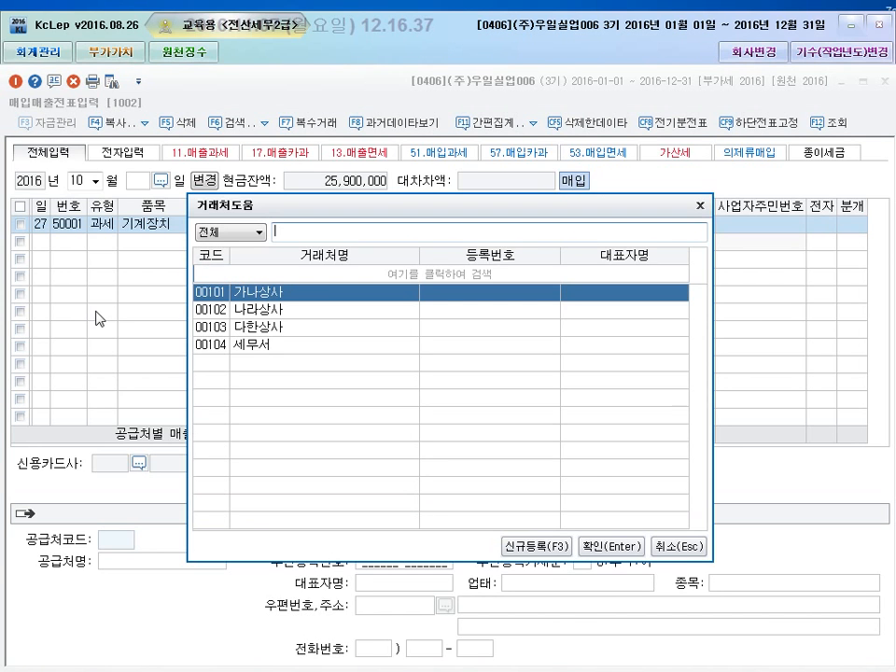
pyautogui.press('F3')
pyautogui.press('Return')
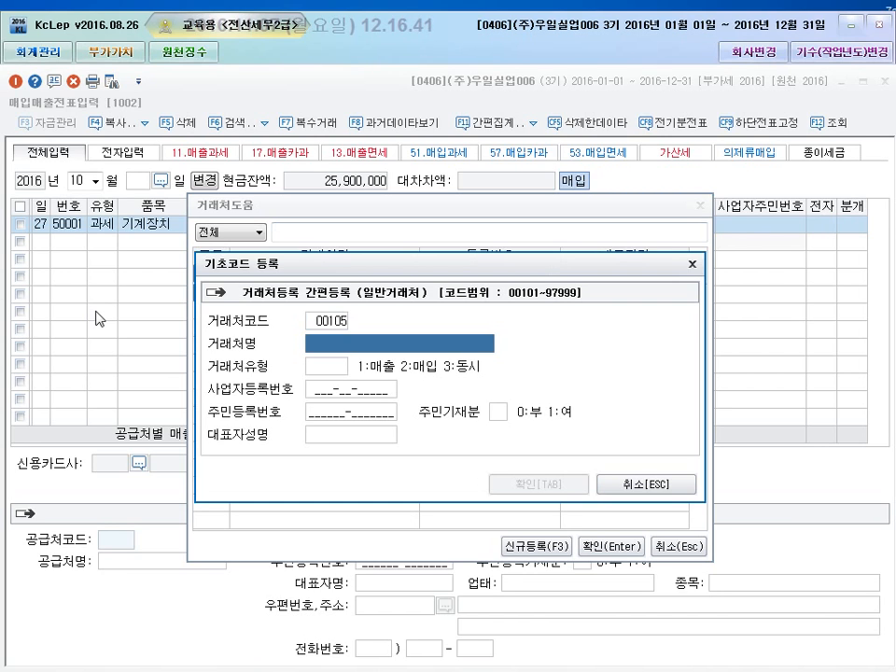
pyautogui.write('한아ㅇ기계')
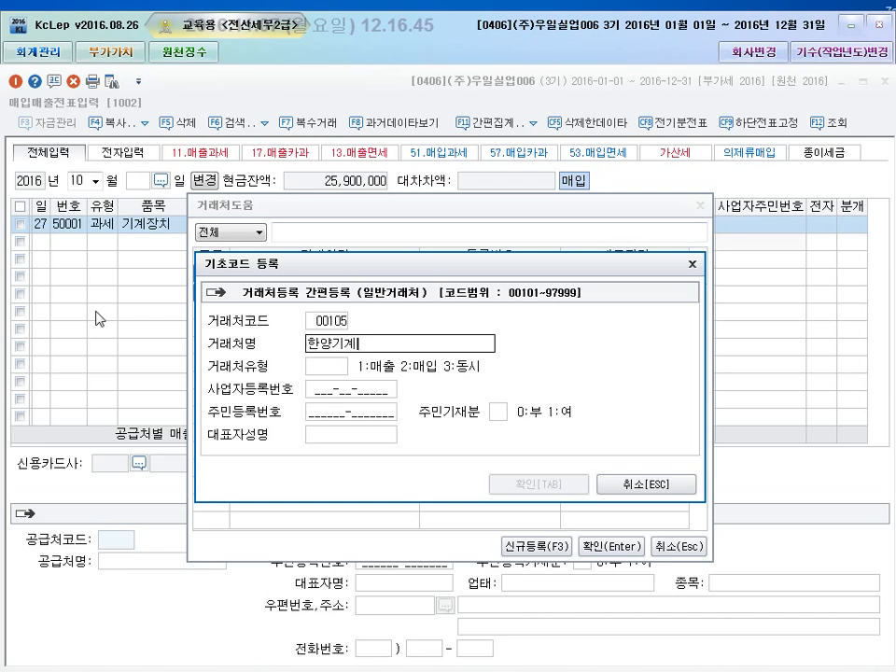
pyautogui.press('Return')
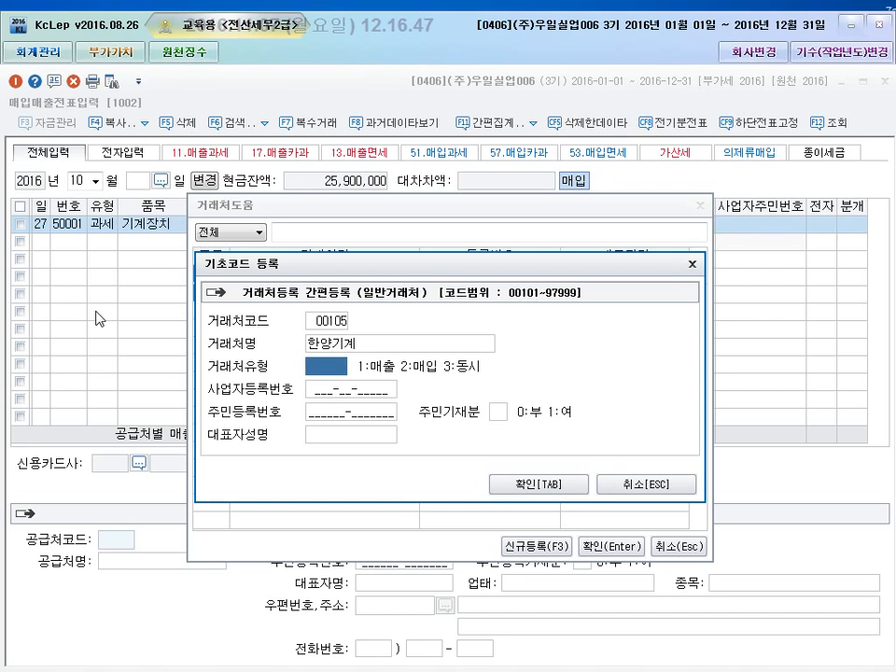
pyautogui.write('3')
pyautogui.press('Return')
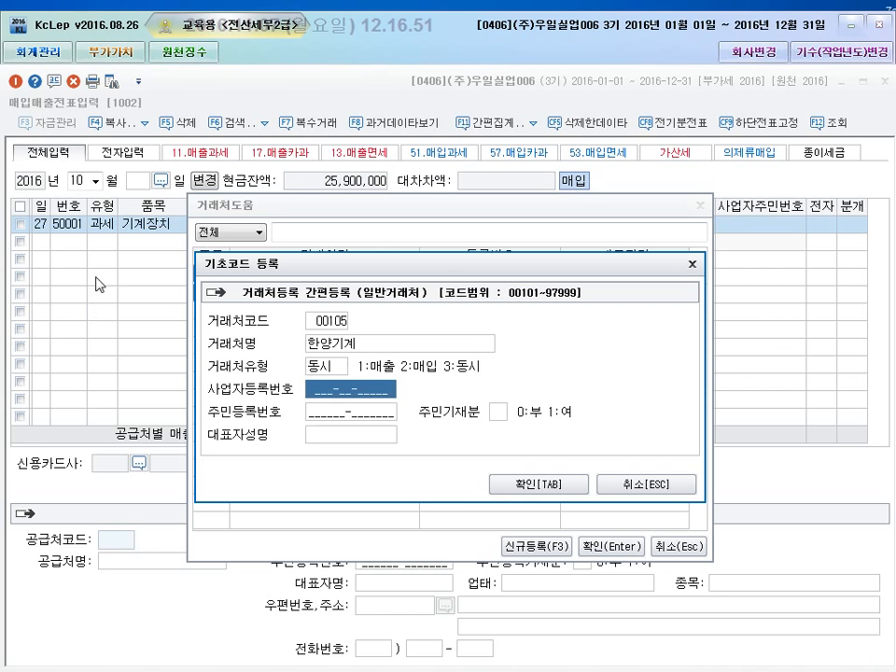
pyautogui.click(552, 493)
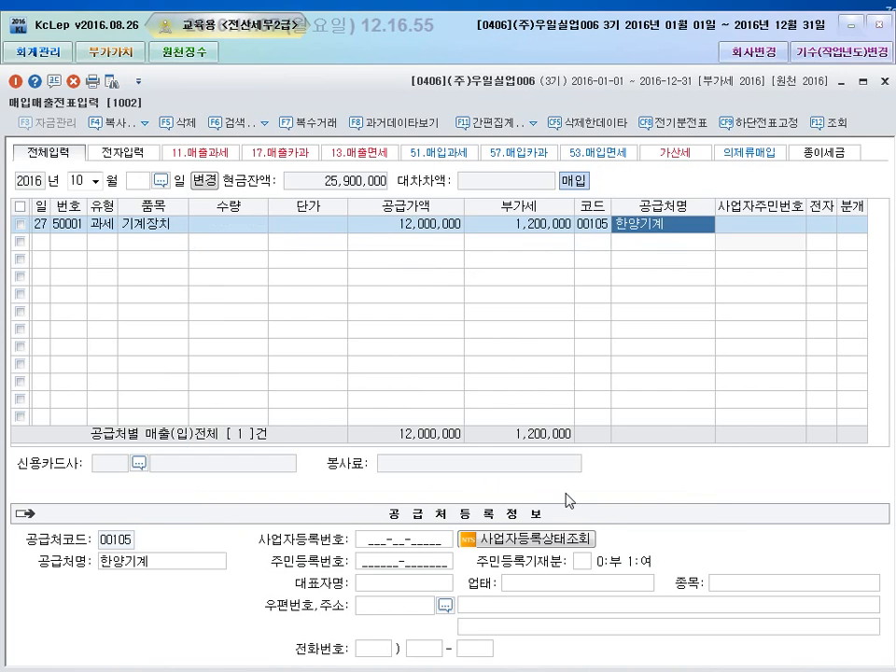
# Step: Set the purchase line's 분개 type to 혼합 and go to the account code of the 원재료 debit line
pyautogui.press('Return')
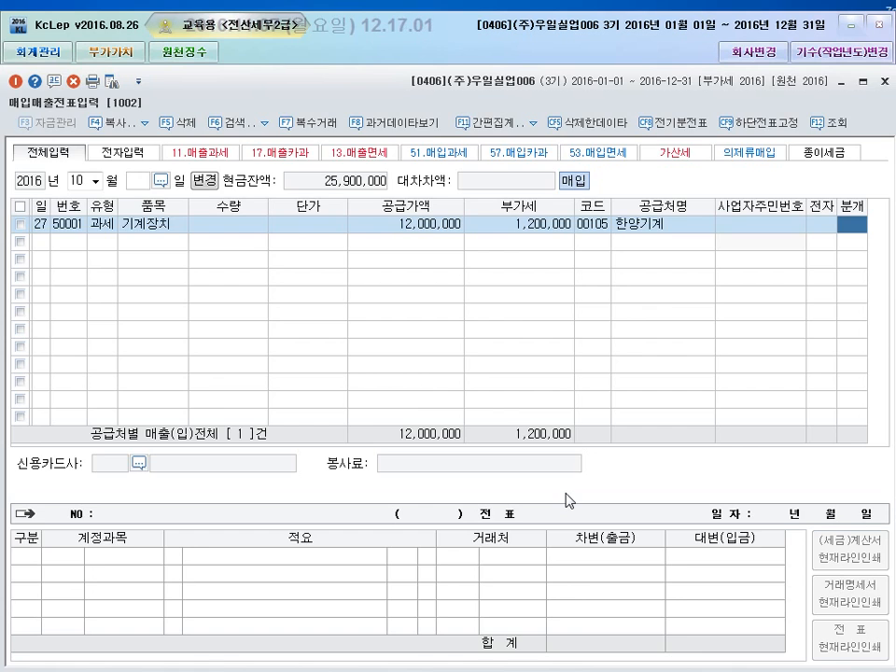
pyautogui.write('3')
pyautogui.press('Return')
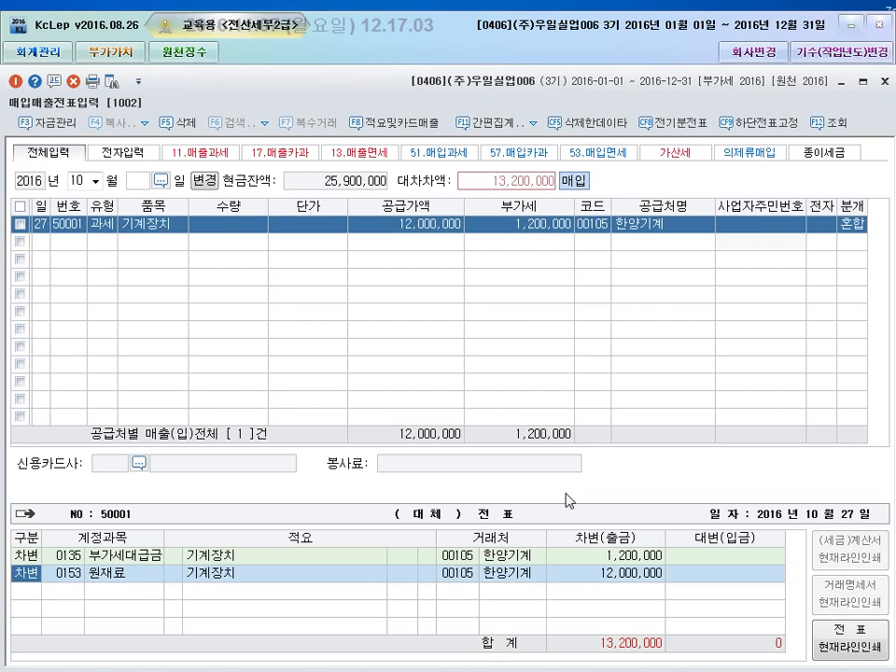
pyautogui.press('Return')
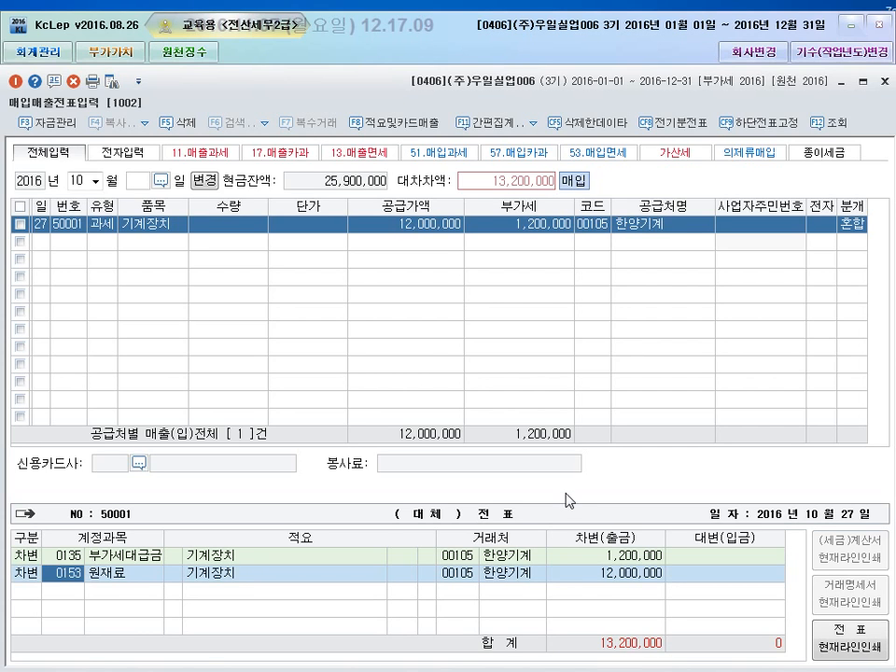
# Step: Change the 원재료 debit line's account to 0206 기계장치 by searching the account codes for 기계
pyautogui.write('긱')
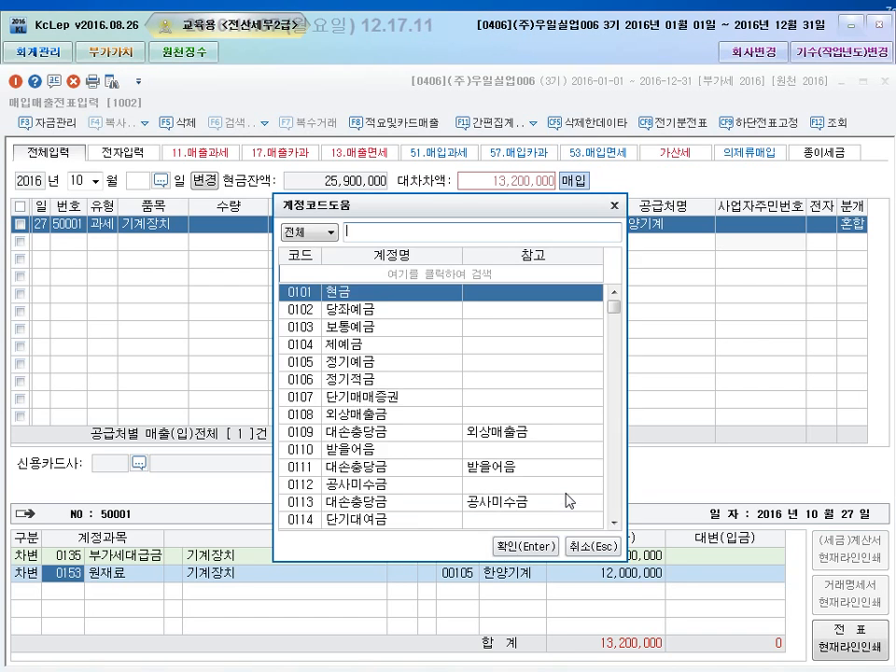
pyautogui.write('계')
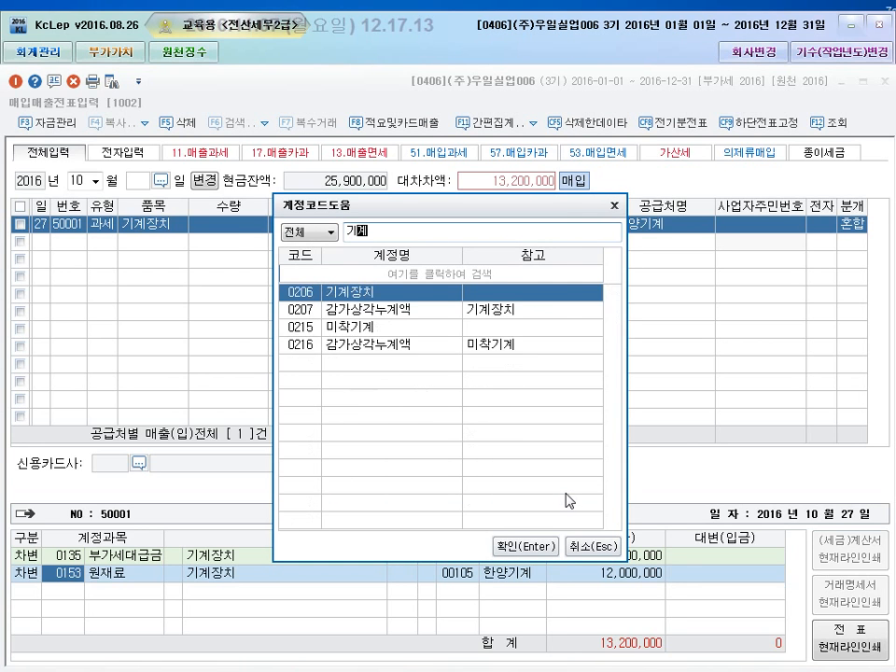
pyautogui.press('Return')
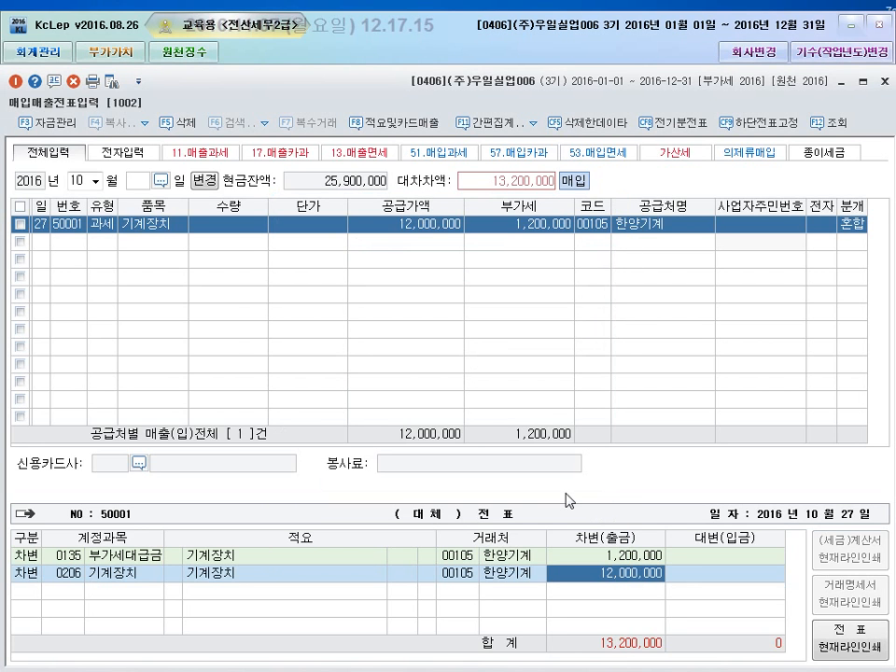
# Step: Register the machinery as a fixed asset with 경비구분 1.500번대/제조, keeping the suggested asset code, date, 정률법 method, amount and 5-year useful life
pyautogui.press('Return')
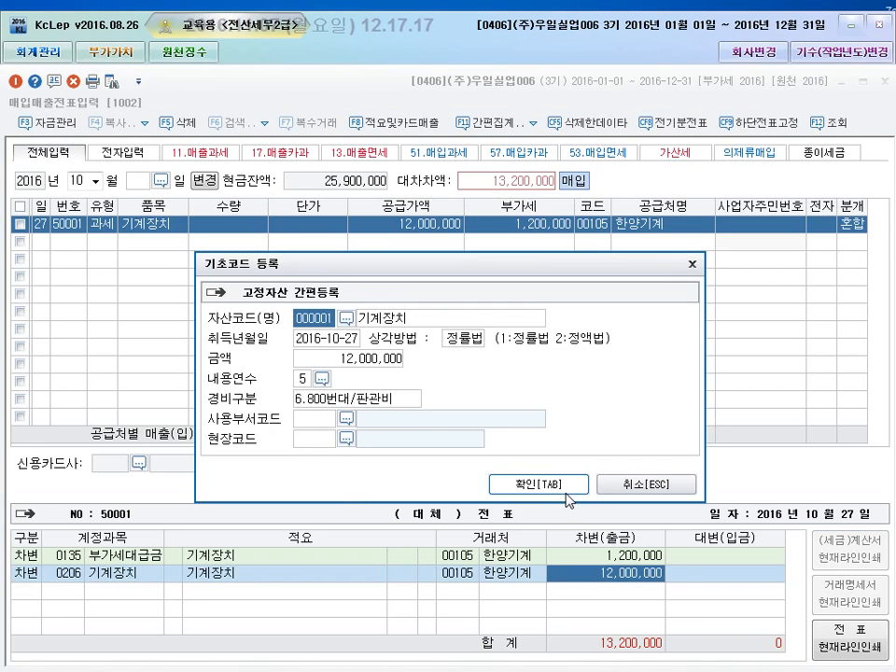
pyautogui.press('Return')
pyautogui.press('Return')
pyautogui.press('Return')
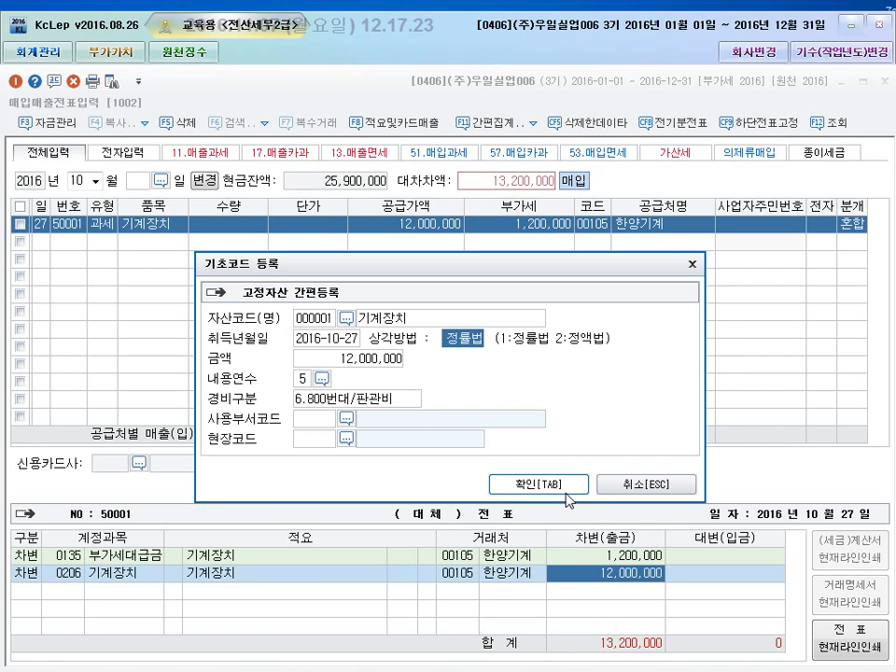
pyautogui.press('Return')
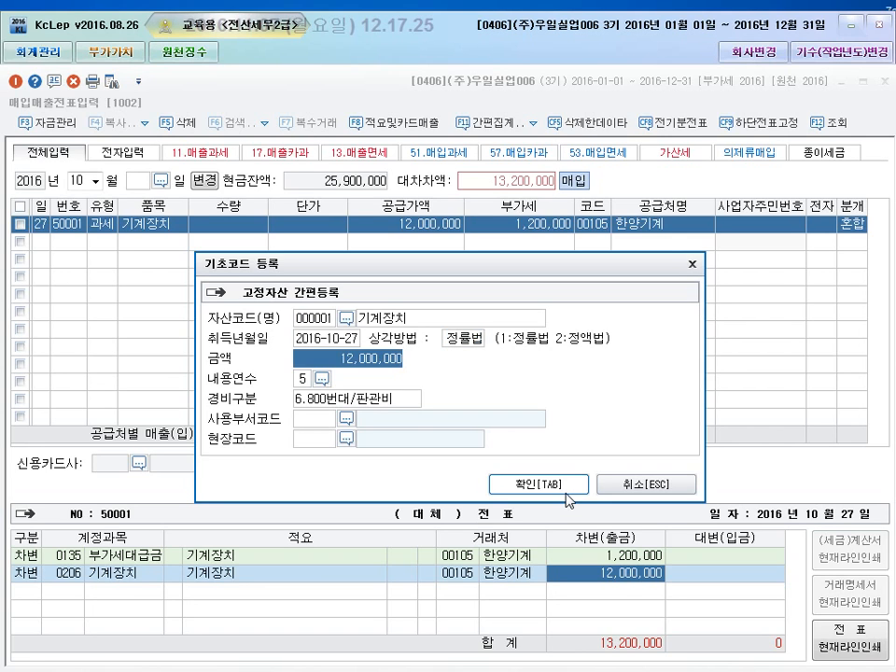
pyautogui.press('Return')
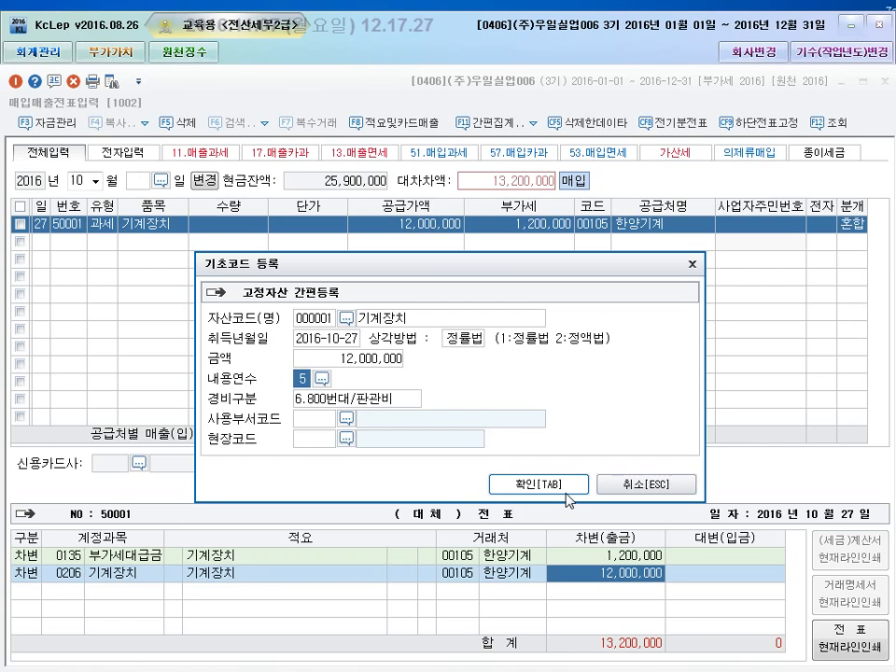
pyautogui.press('Return')
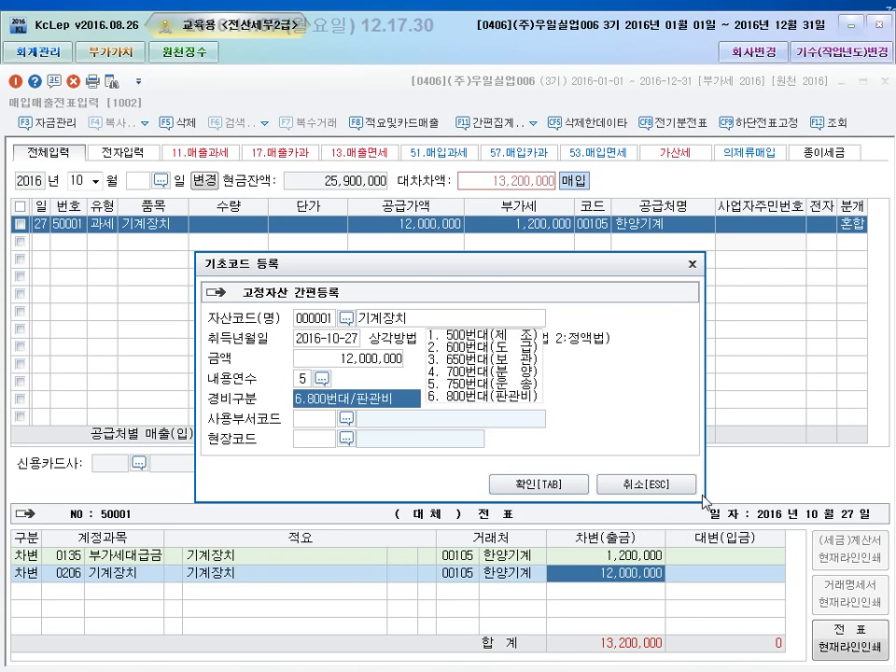
pyautogui.click(495, 337)
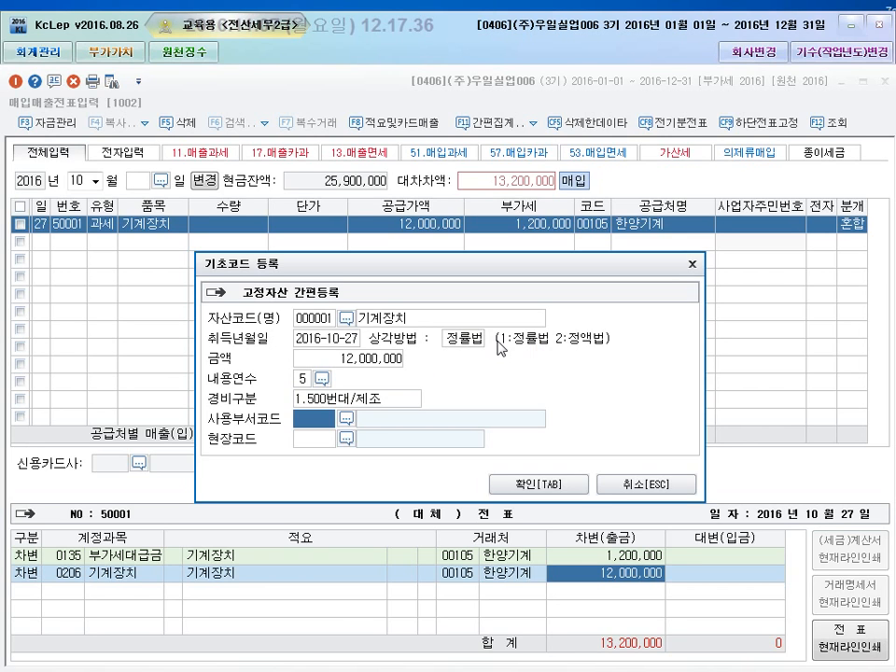
pyautogui.click(541, 486)
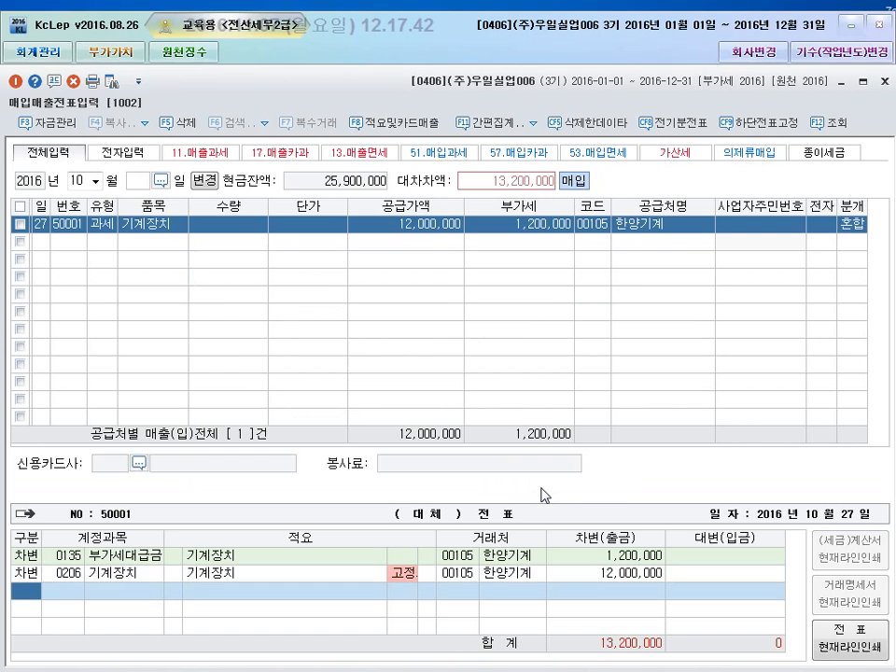
# Step: Add a 대변 line crediting 미지급금 for 13,200,000 to complete the slip, and switch the entry month to November
pyautogui.write('4')
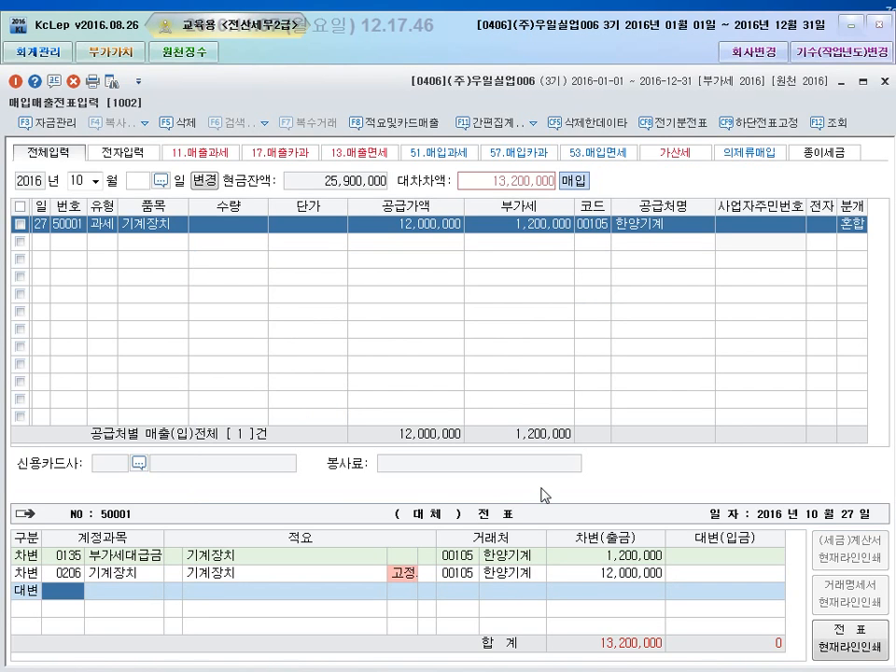
pyautogui.write('미지')
pyautogui.press('Return')
pyautogui.press('Return')
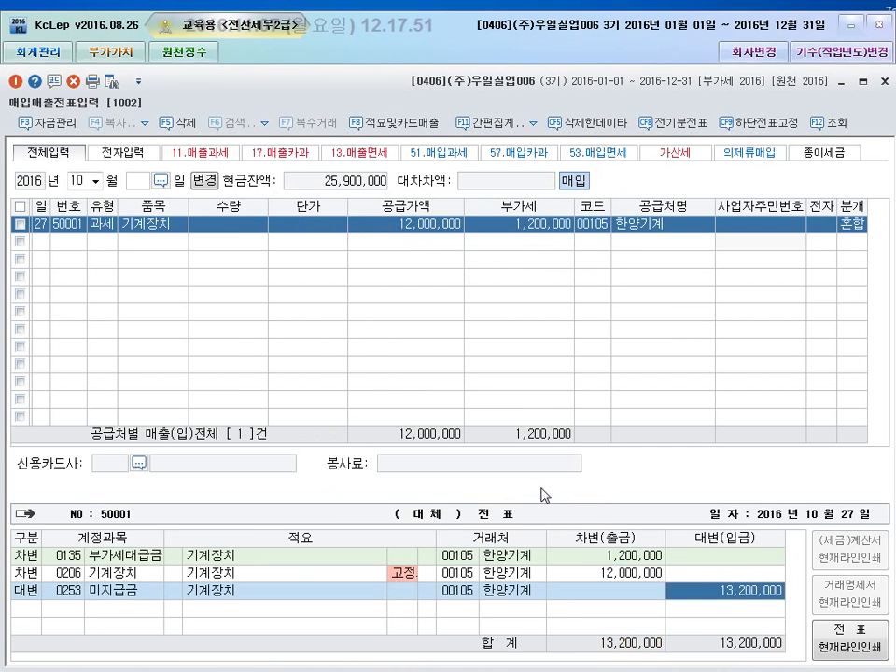
pyautogui.press('Return')
pyautogui.press('Up')
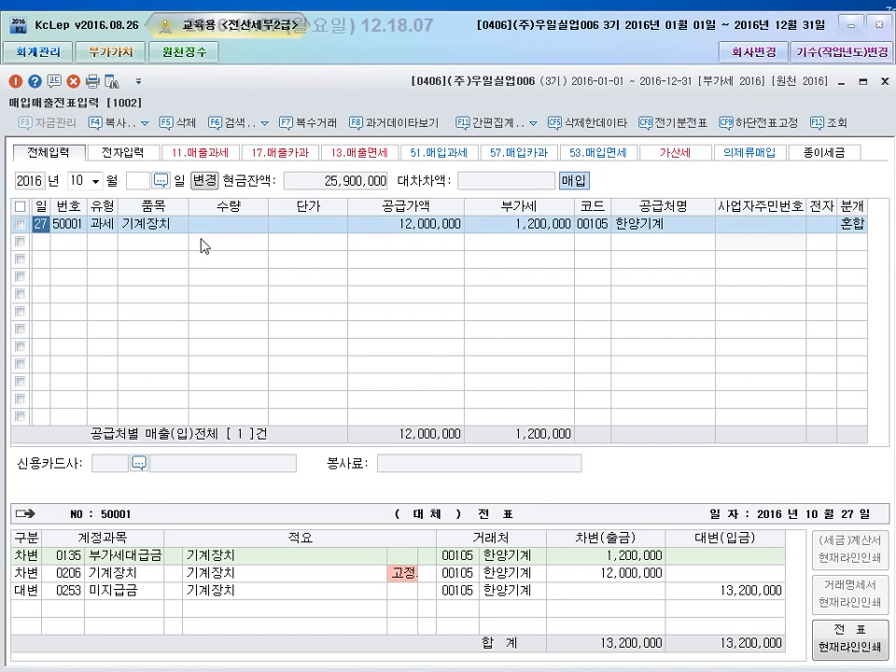
pyautogui.click(97, 182)
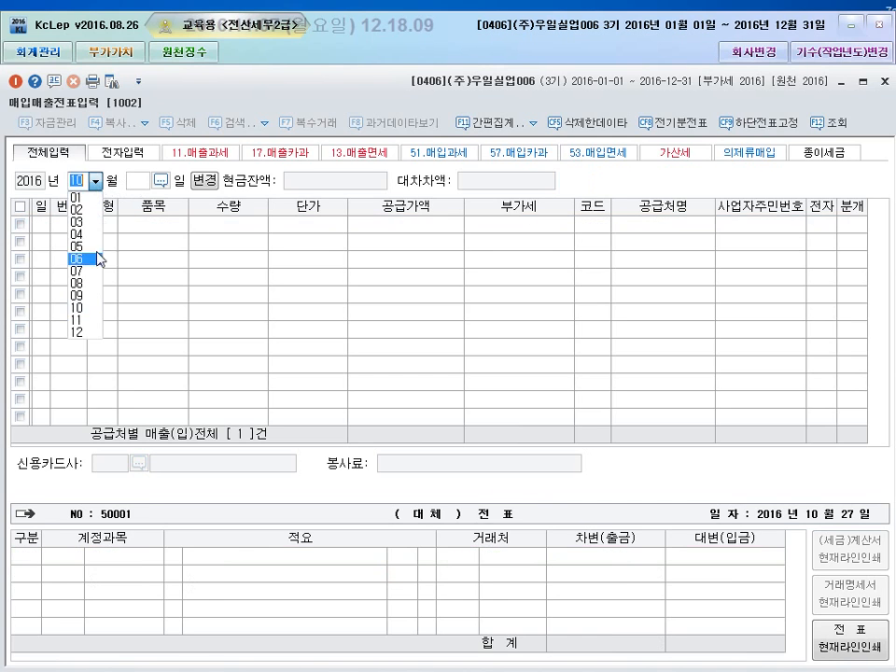
pyautogui.click(84, 314)
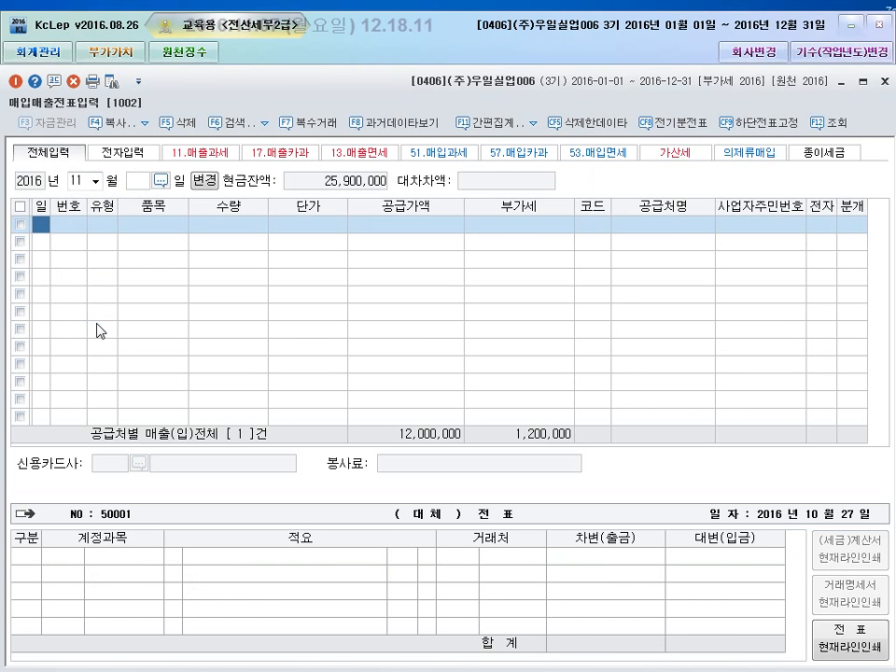
# Step: Switch to Notepad and write "<분개없음>" for item 12
pyautogui.hotkey('alt', 'Tab')
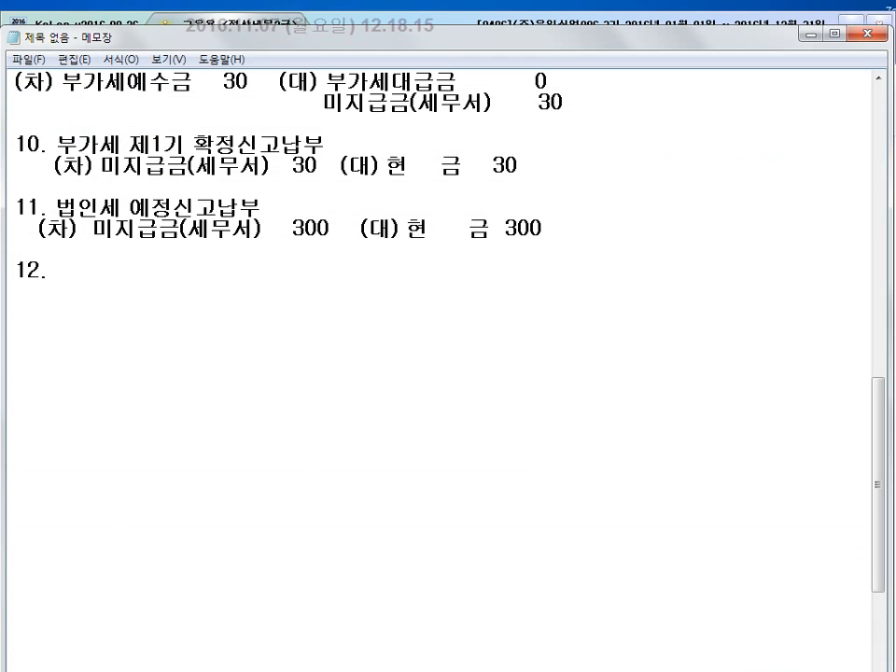
pyautogui.write('<분개어뵤으')
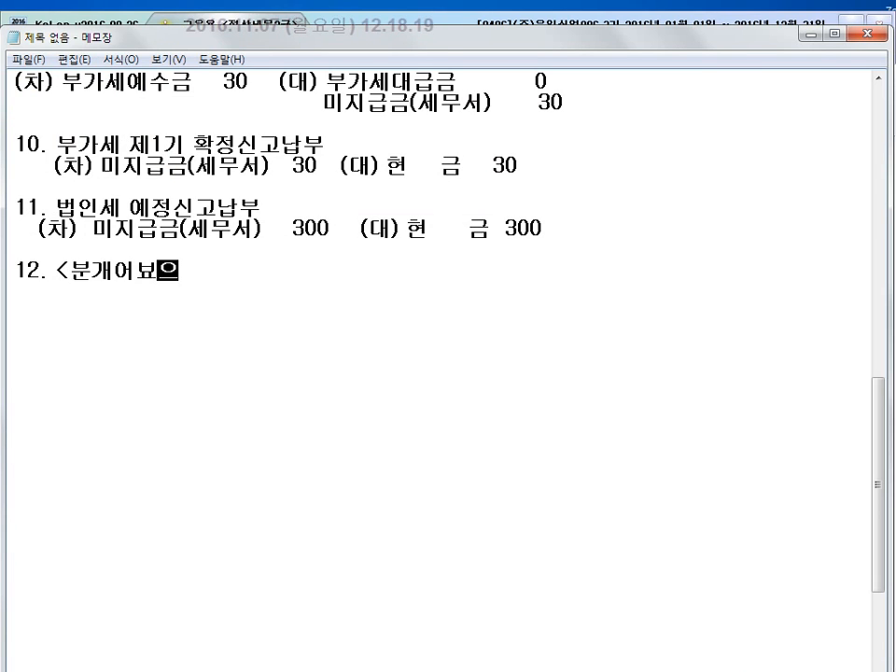
pyautogui.press('BackSpace')
pyautogui.press('BackSpace')
pyautogui.press('BackSpace')
pyautogui.press('BackSpace')
pyautogui.write('어없음>')
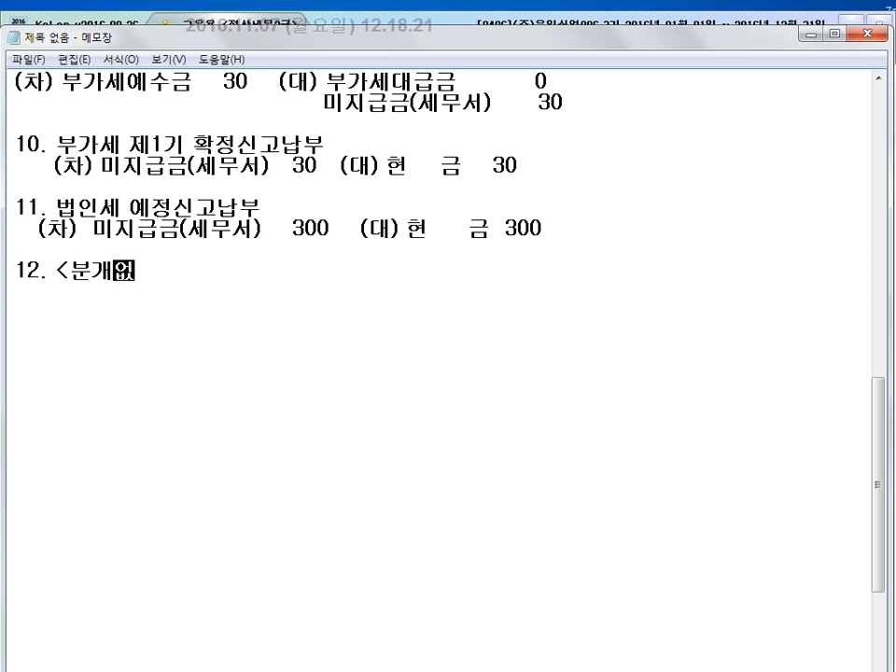
# Step: Insert the heading "부가세 제2기 예정신고" for item 12, moving "<분개없음>" onto its own line below it
pyautogui.press('Left')
pyautogui.press('Left')
pyautogui.press('Left')
pyautogui.press('Left')
pyautogui.press('Left')
pyautogui.press('Left')
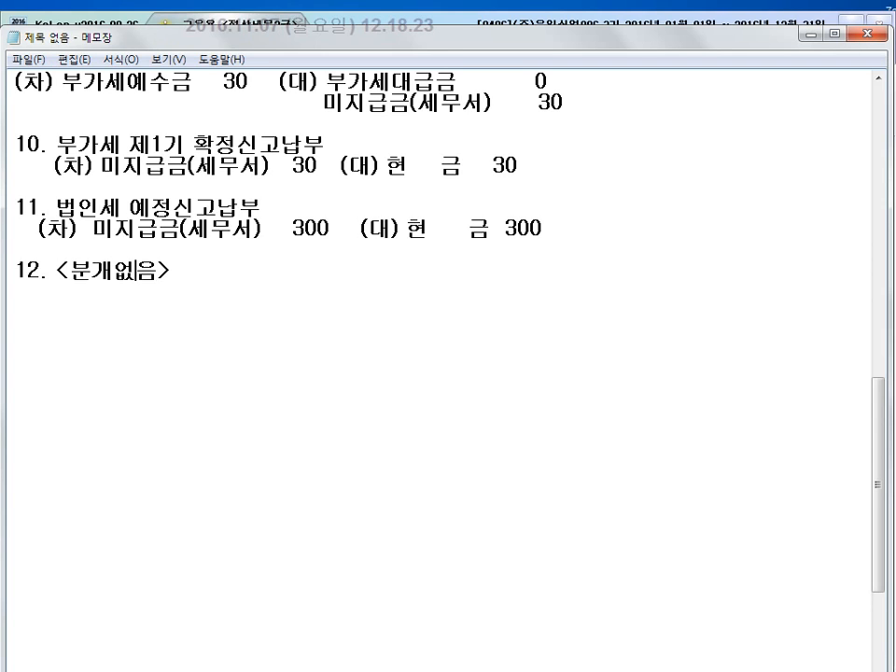
pyautogui.press('Return')
pyautogui.press('Left')
pyautogui.write('부가세 ㅈ제1ㄱ')
pyautogui.press('BackSpace')
pyautogui.press('BackSpace')
pyautogui.write('2기 옞정신고')
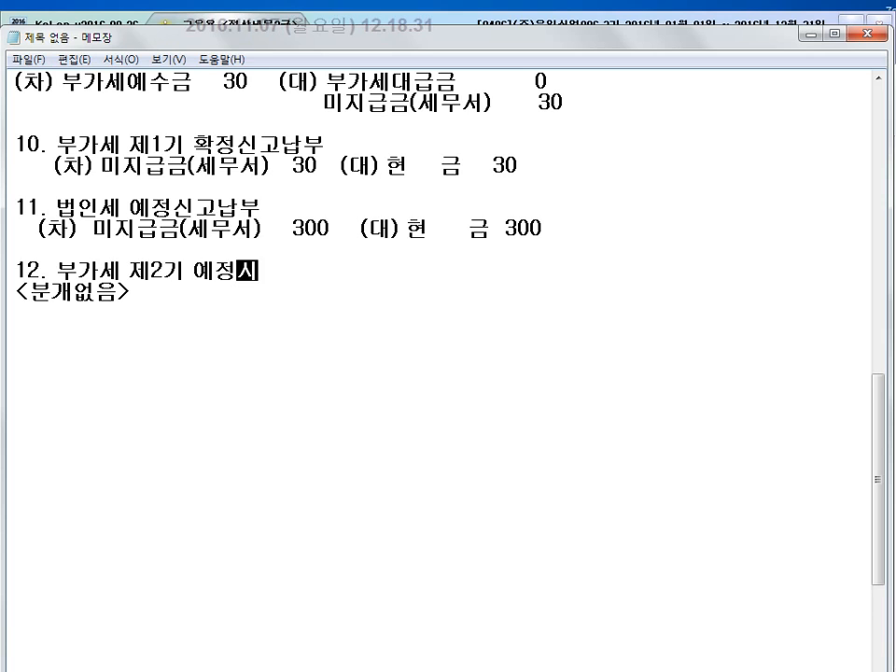
# Step: Add item 13, "부가세 제2기 확정신고", after a blank line, with "<분개없음>" beneath it
pyautogui.press('Down')
pyautogui.press('Return')
pyautogui.press('Return')
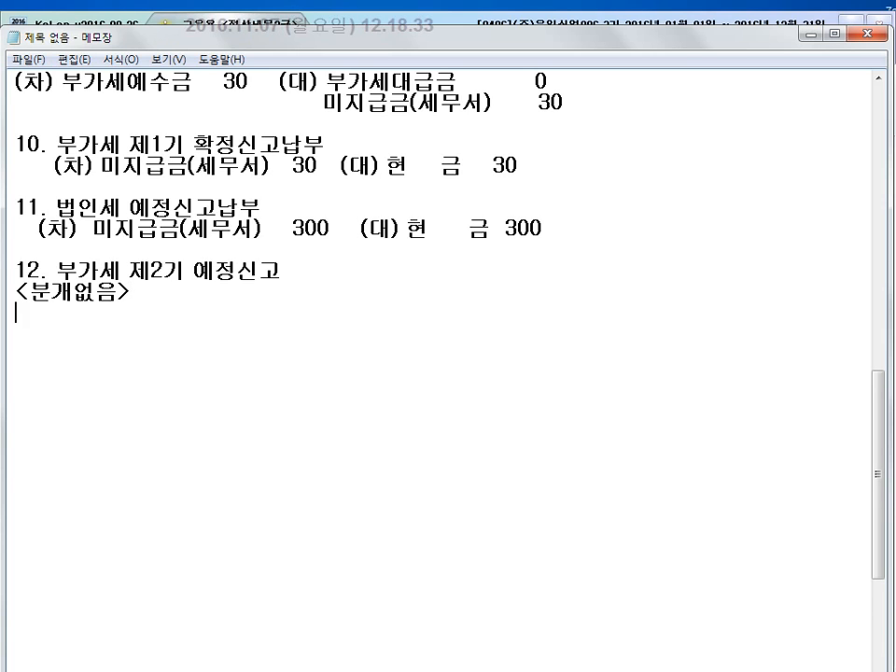
pyautogui.write('13.부가')
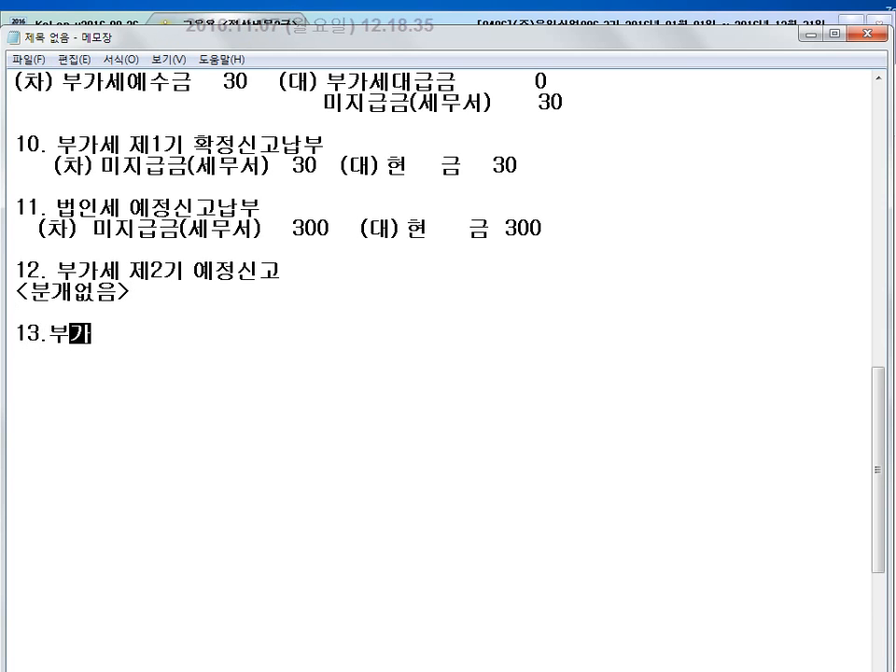
pyautogui.write('세 제2')
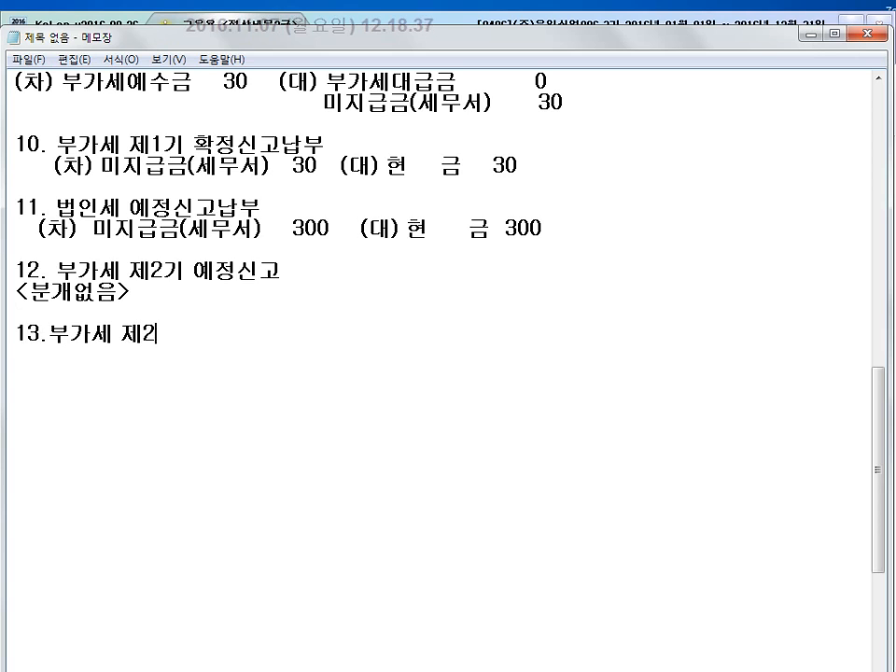
pyautogui.write('기 화정시')
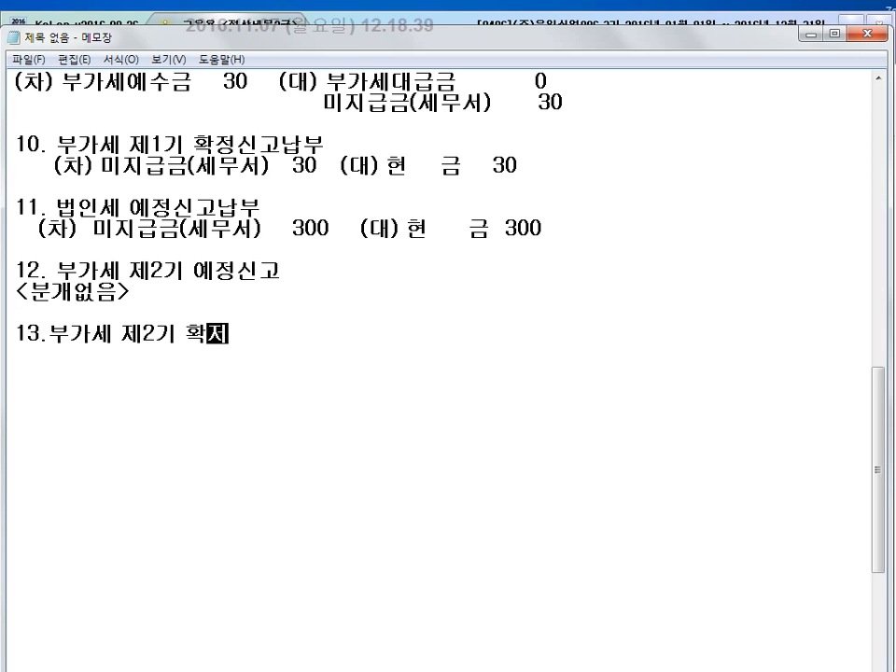
pyautogui.write('ㄴ고')
pyautogui.press('Return')
pyautogui.write('<')
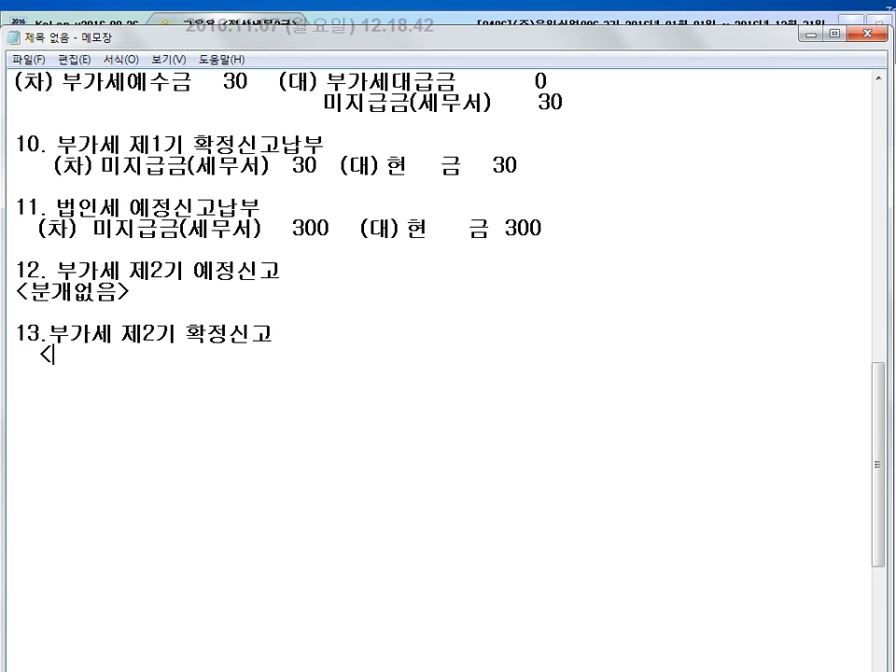
pyautogui.write('분개없음>')
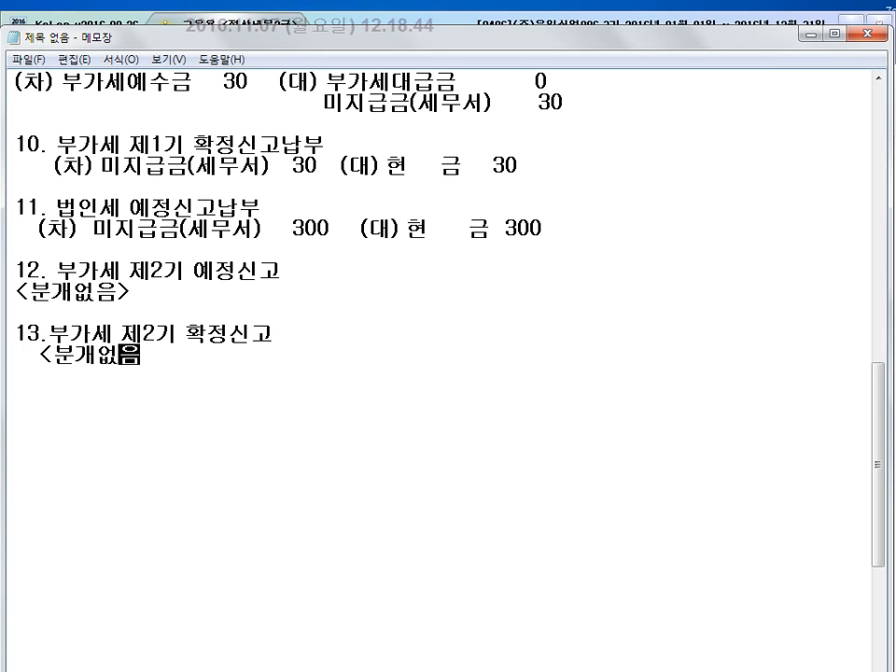
# Step: Add the item 14 heading "51.과세( = 과세매입)" after a blank line
pyautogui.press('Return')
pyautogui.press('Return')
pyautogui.write('14')
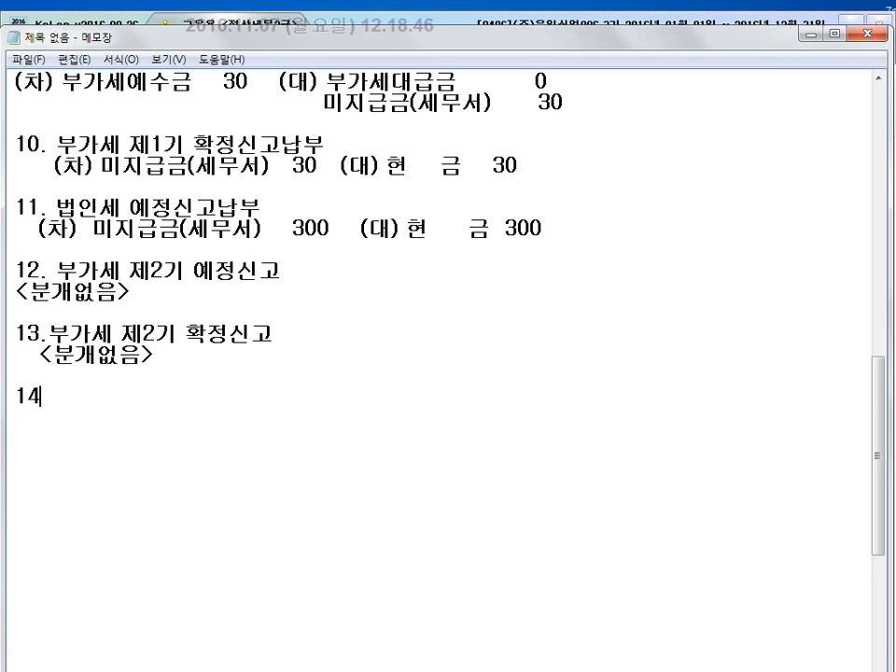
pyautogui.write('. 51.과세')
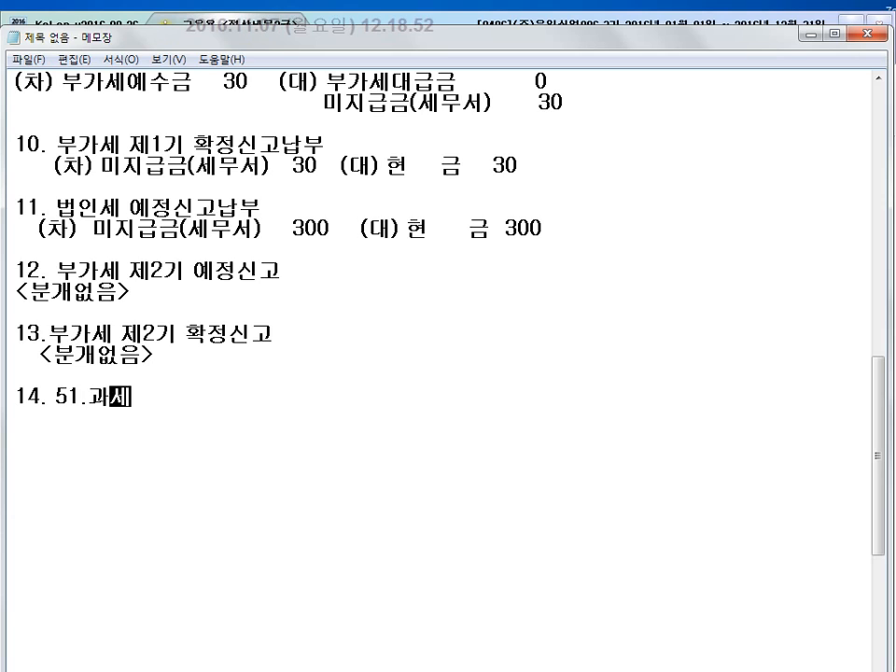
pyautogui.write('( = ㄱ과세매입')
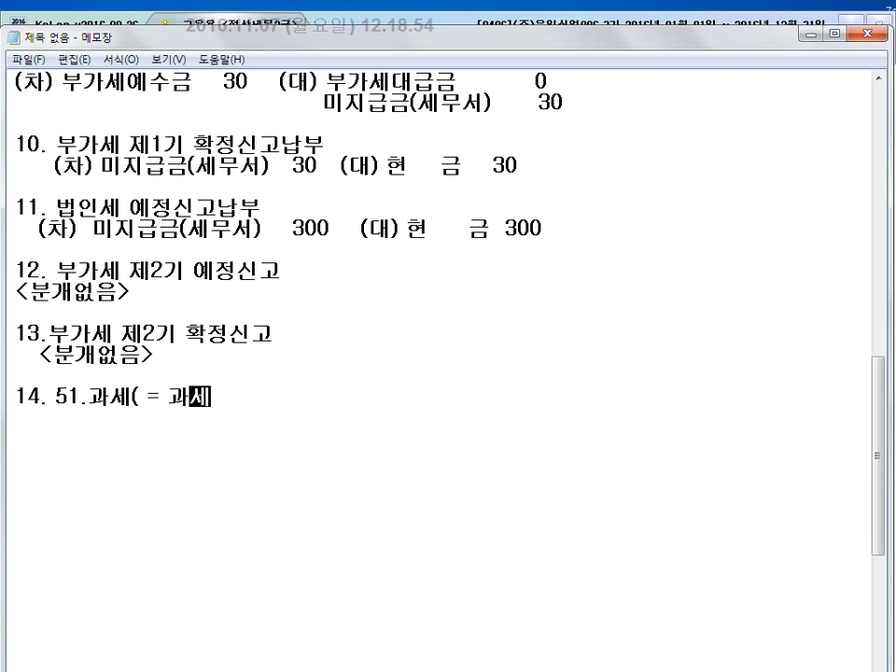
# Step: Write the debit line "(차) 기계장치 1200" under the item 14 heading, correcting the spelling of 기계장치, and begin a line below it
pyautogui.write('(차)')
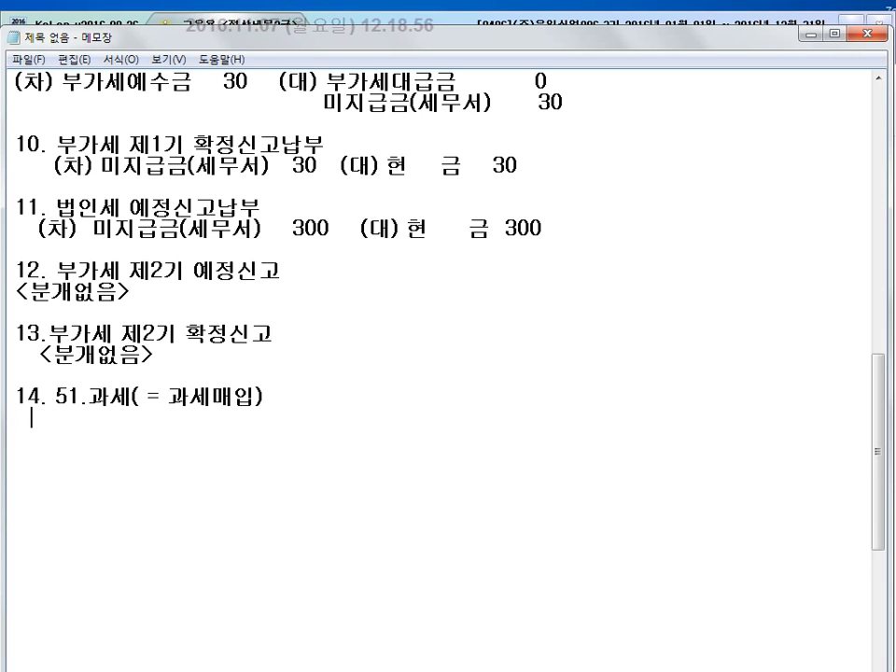
pyautogui.write(' 기계장ㅊ')
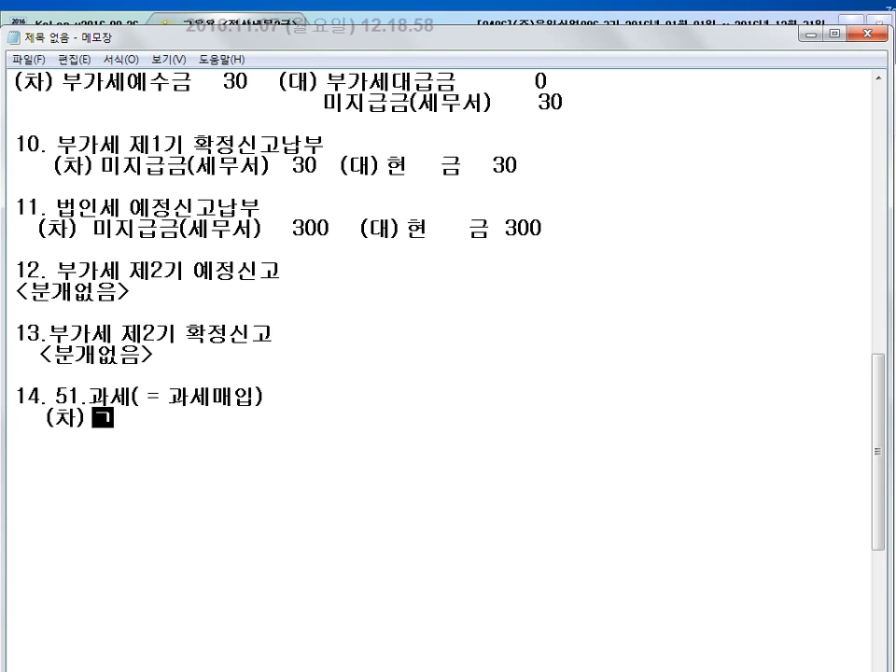
pyautogui.write('ㅣ 1200')
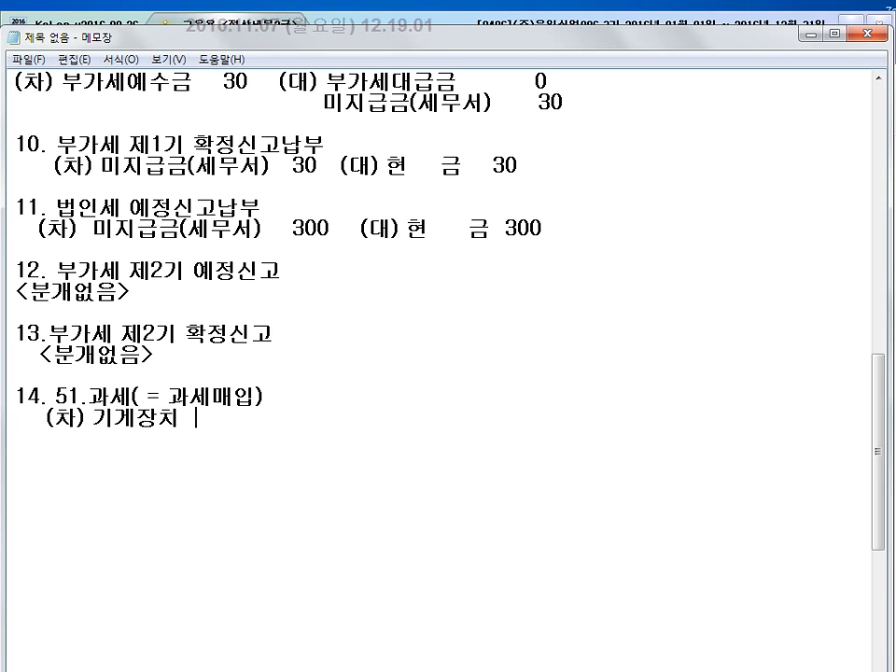
pyautogui.press('Return')
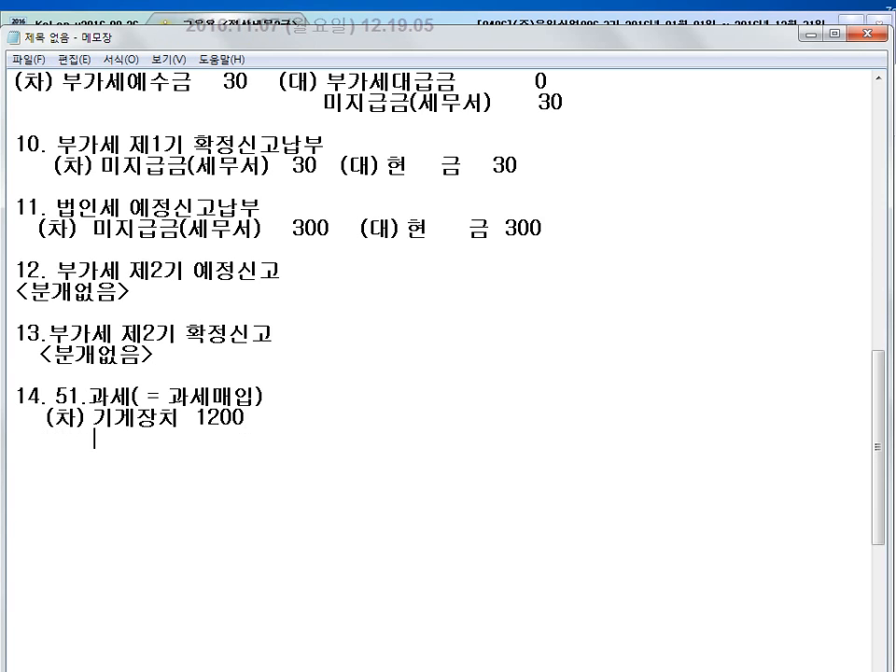
pyautogui.press('Up')
pyautogui.press('Right')
pyautogui.press('Delete')
pyautogui.write('게')
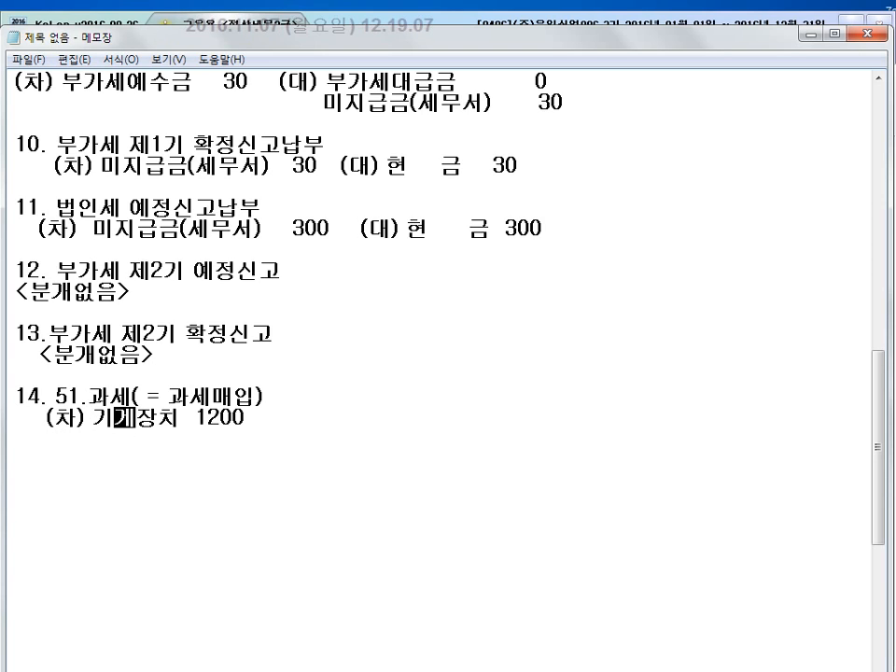
pyautogui.press('BackSpace')
pyautogui.write('ㅖ')
pyautogui.press('Down')
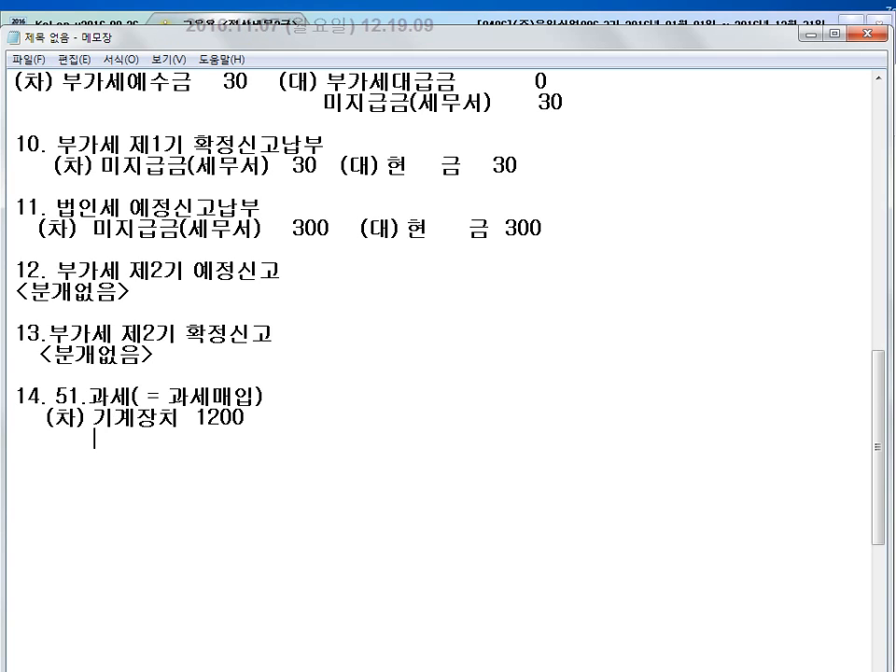
# Step: Complete item 14 with "부가세대급금 120" on the second debit line and the credit "(대) 미지급금 1320", leaving a blank line below
pyautogui.write('부가세대급금   120')
pyautogui.press('Up')
pyautogui.write('(대)')
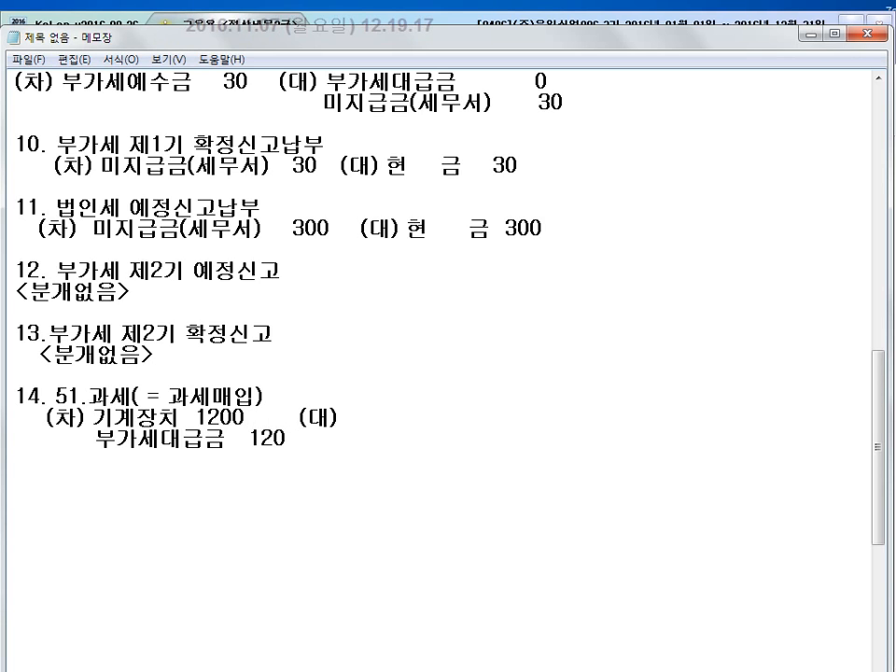
pyautogui.write(' 미지급')
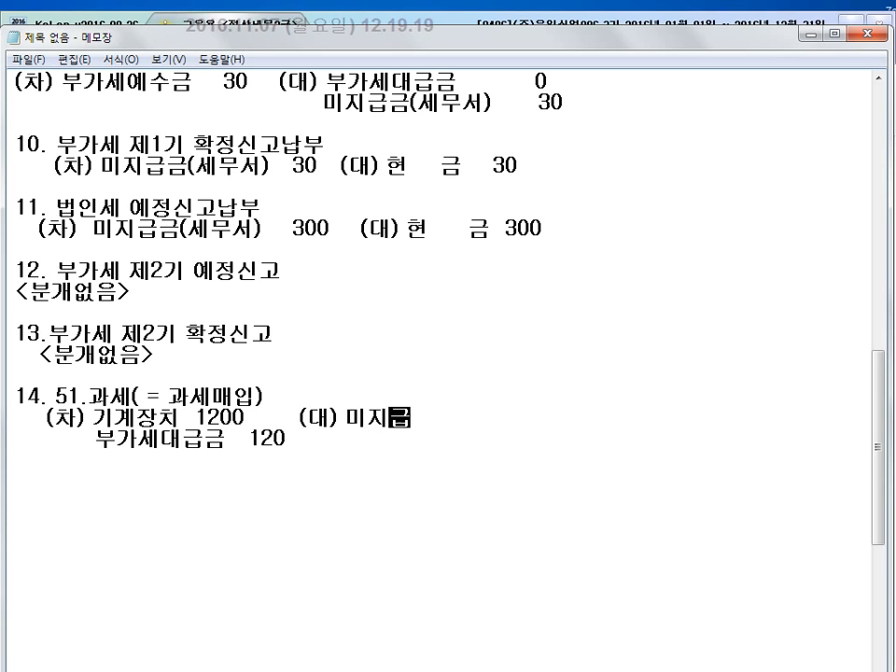
pyautogui.write('금   1320')
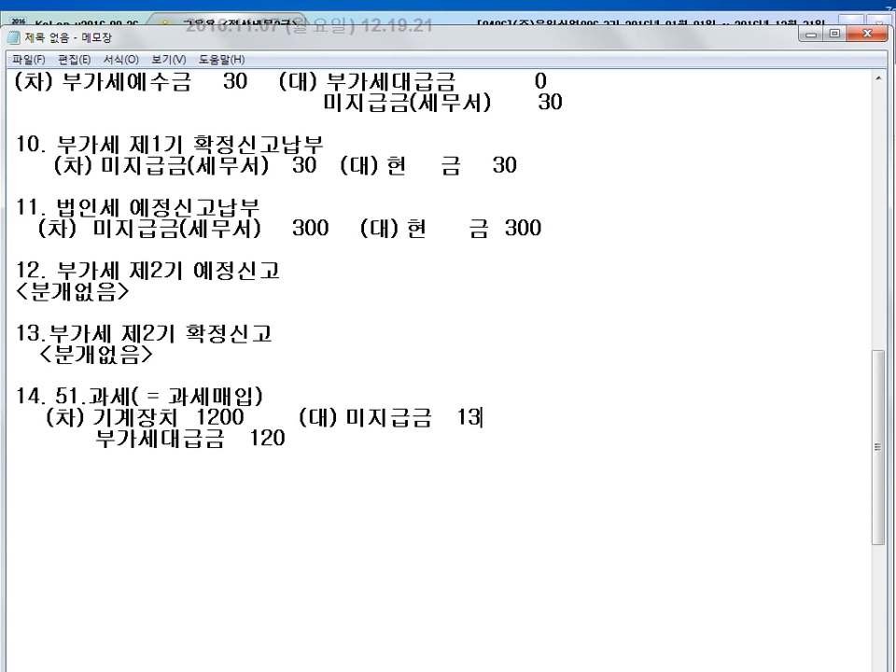
pyautogui.press('Down')
pyautogui.press('Return')
pyautogui.press('Return')
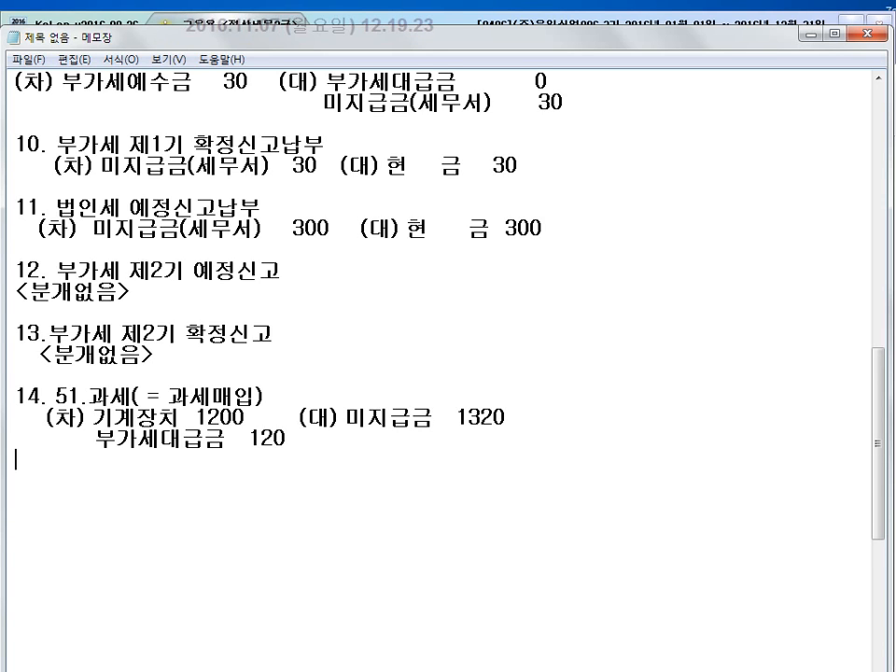
# Step: Add the item 15 heading "15.11.과세 ( = 과세매출)", replacing the premature "(차)" after the item number
pyautogui.write('15.(차)')
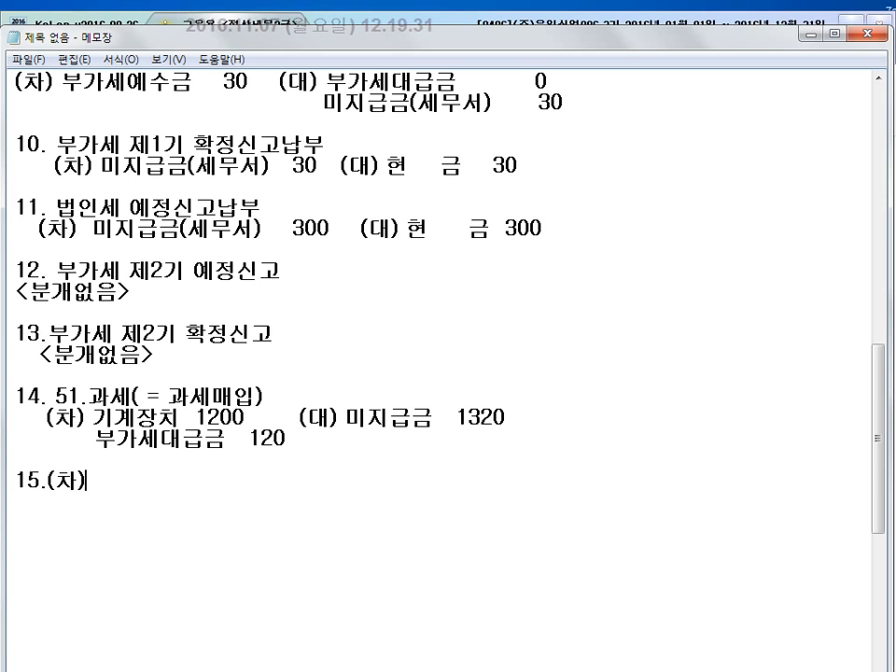
pyautogui.press('BackSpace')
pyautogui.press('BackSpace')
pyautogui.press('BackSpace')
pyautogui.write('11.ㄱ과세 ')
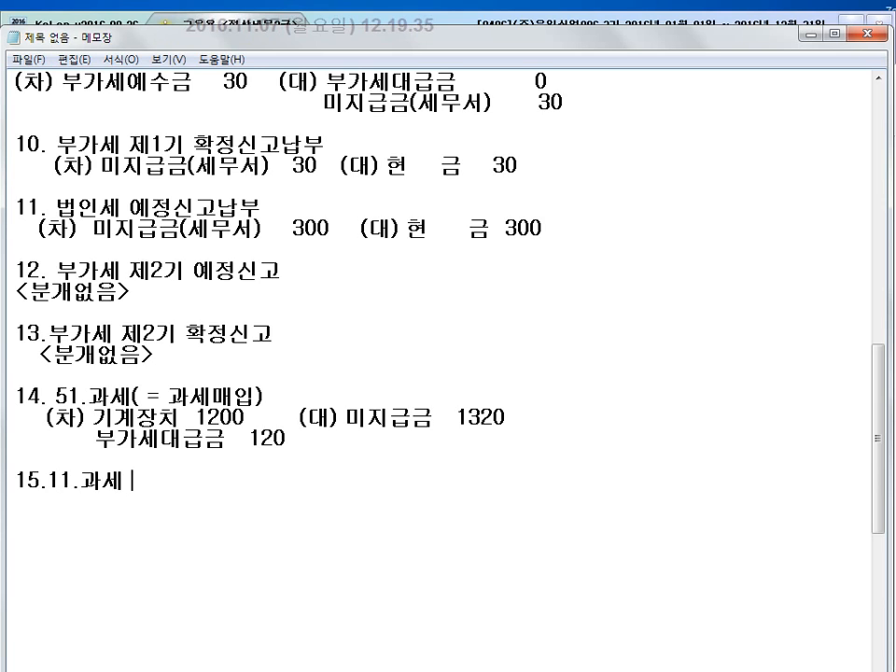
pyautogui.write('( = 과세매출')
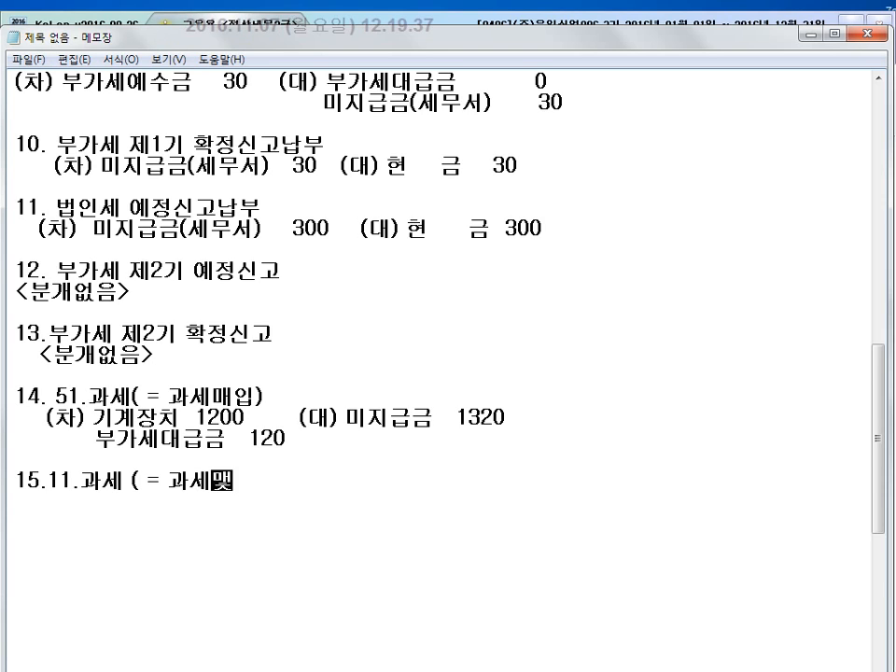
pyautogui.write(')')
pyautogui.press('Return')
# Step: Write the debit "(차) 현 금 1100" under the item 15 heading, followed by the credit marker "(대)"
pyautogui.write('(')
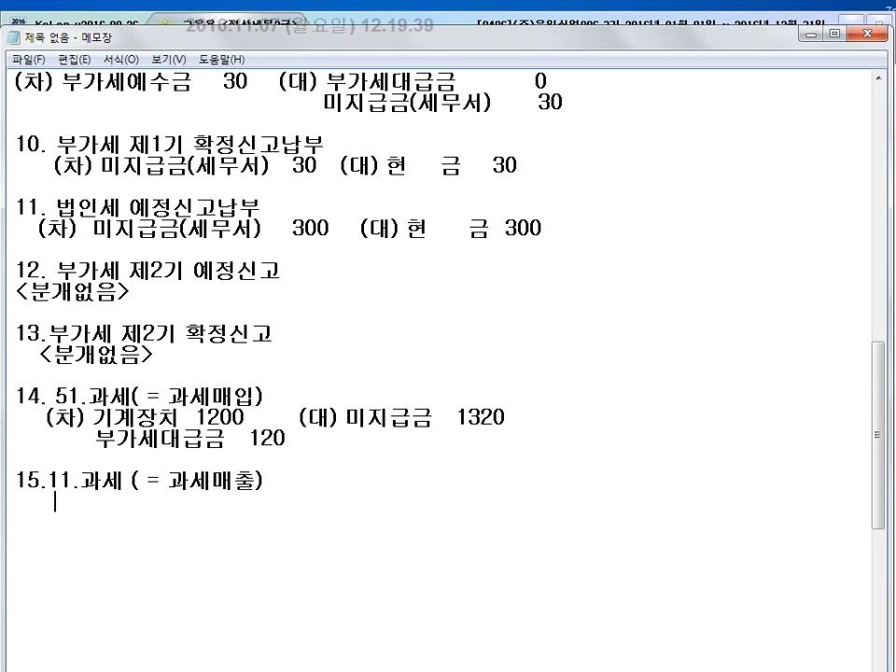
pyautogui.write('차)(대)')
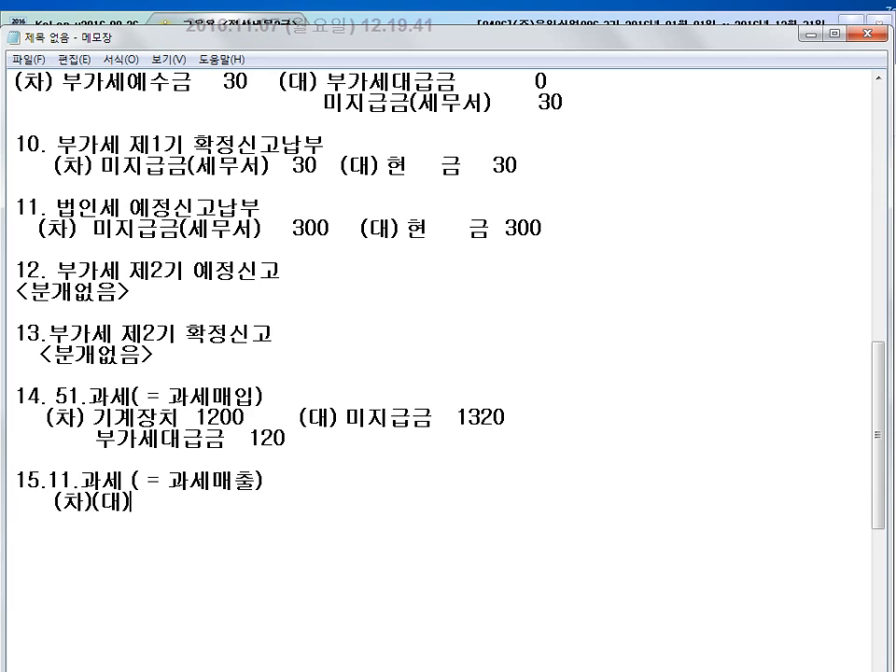
pyautogui.click(99, 501)
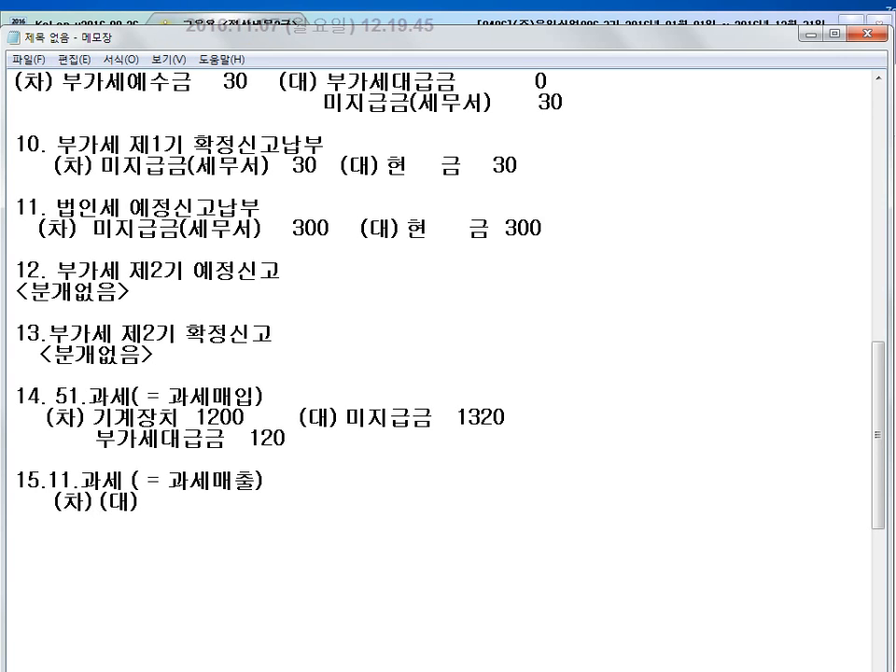
pyautogui.write('현   금  110')
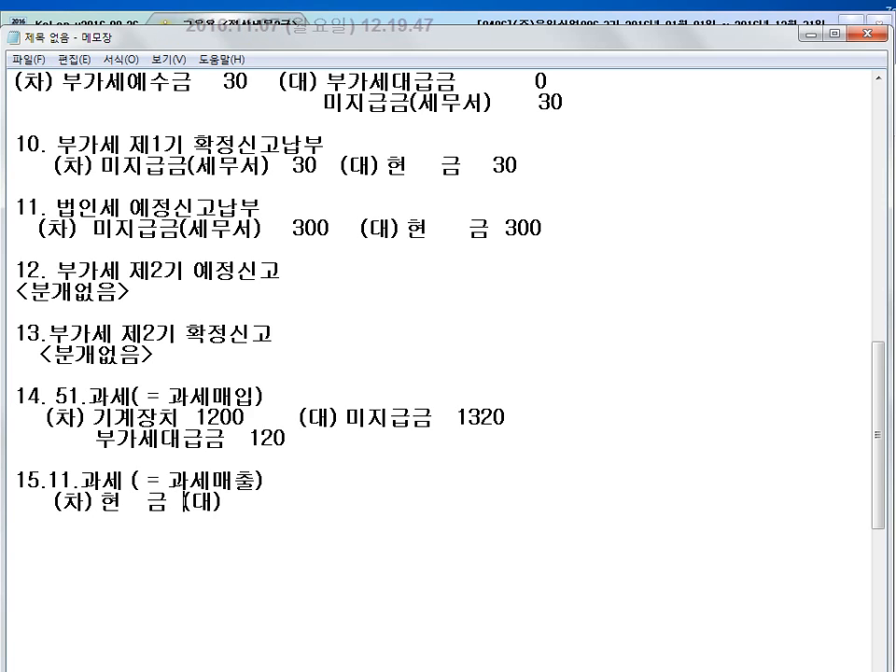
pyautogui.write('0')
pyautogui.press('End')
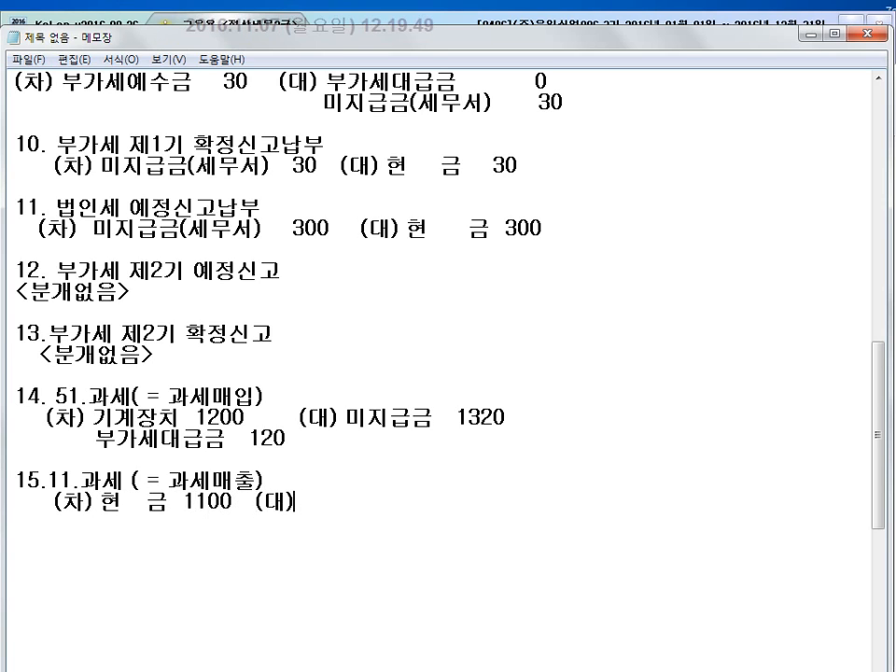
# Step: Add the item 15 credits "제품매출 1000" and, aligned on the line below, "부가세예수금 100", followed by a blank line
pyautogui.write('제품')
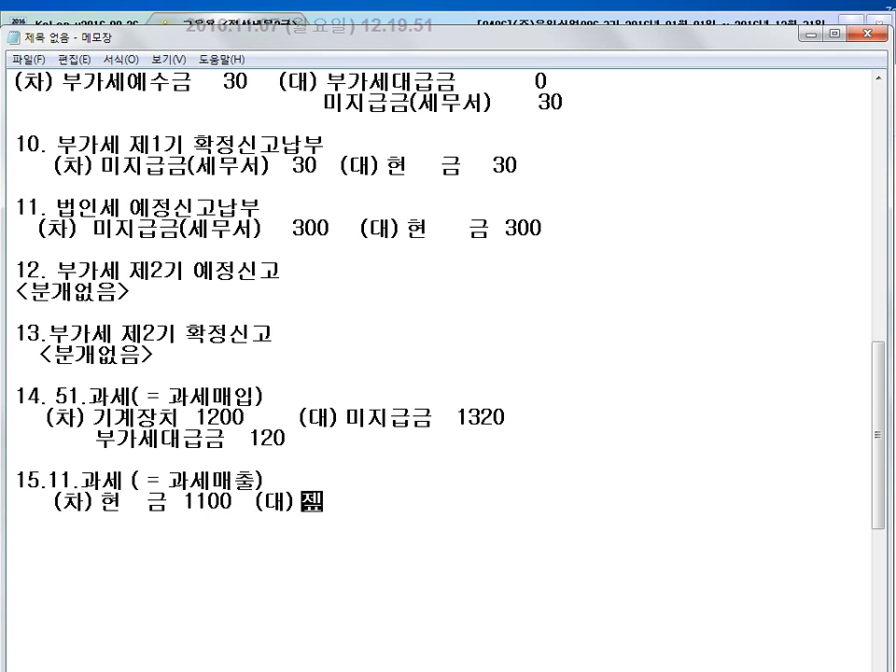
pyautogui.write('매출   1')
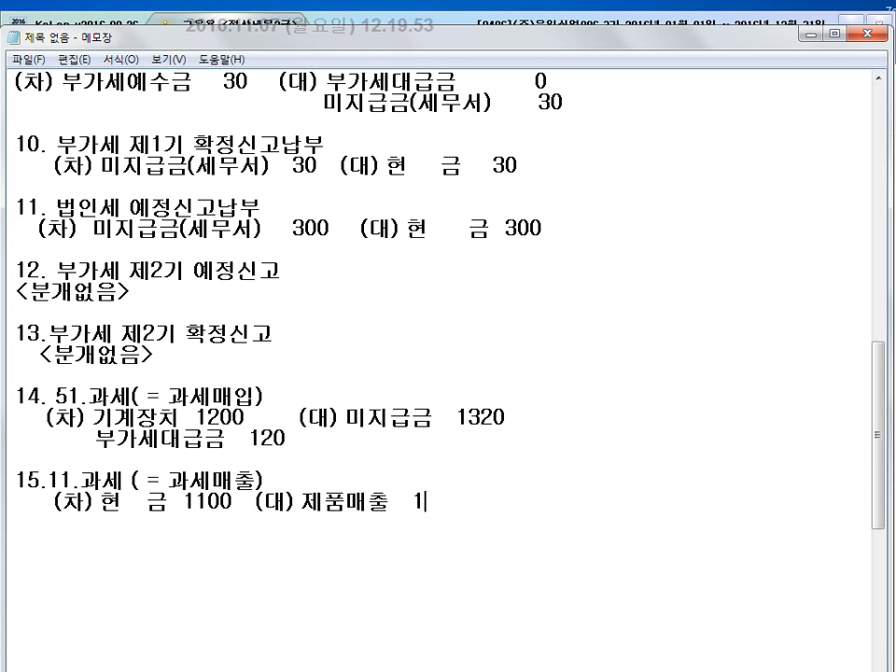
pyautogui.write('0000')
pyautogui.press('Return')
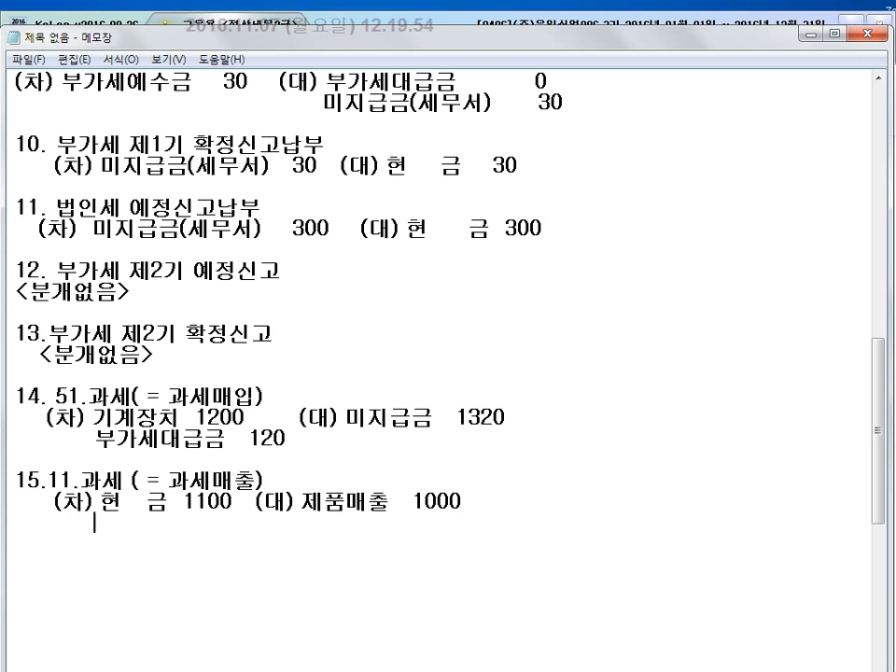
pyautogui.write('부')
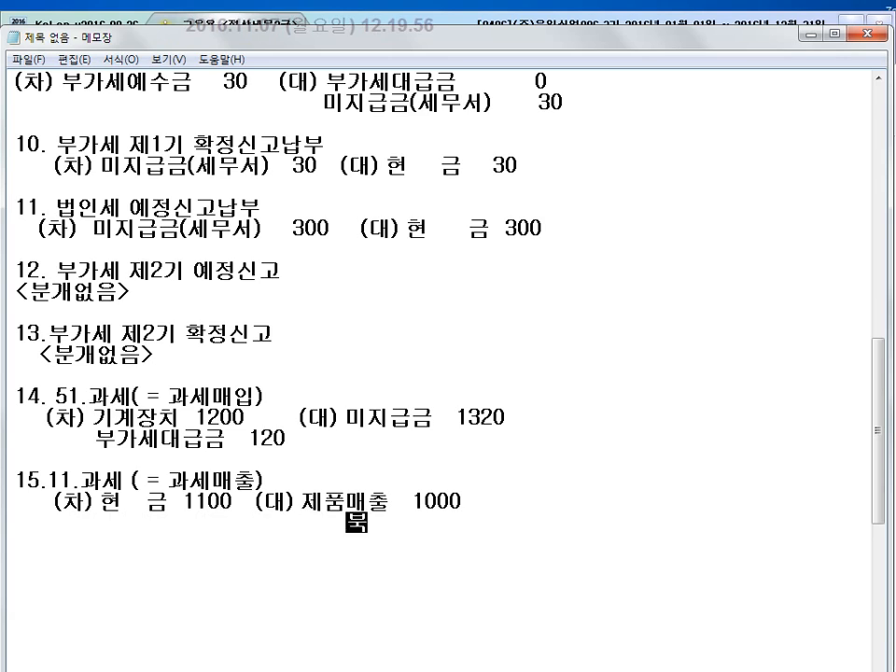
pyautogui.write('가세예수금   100')
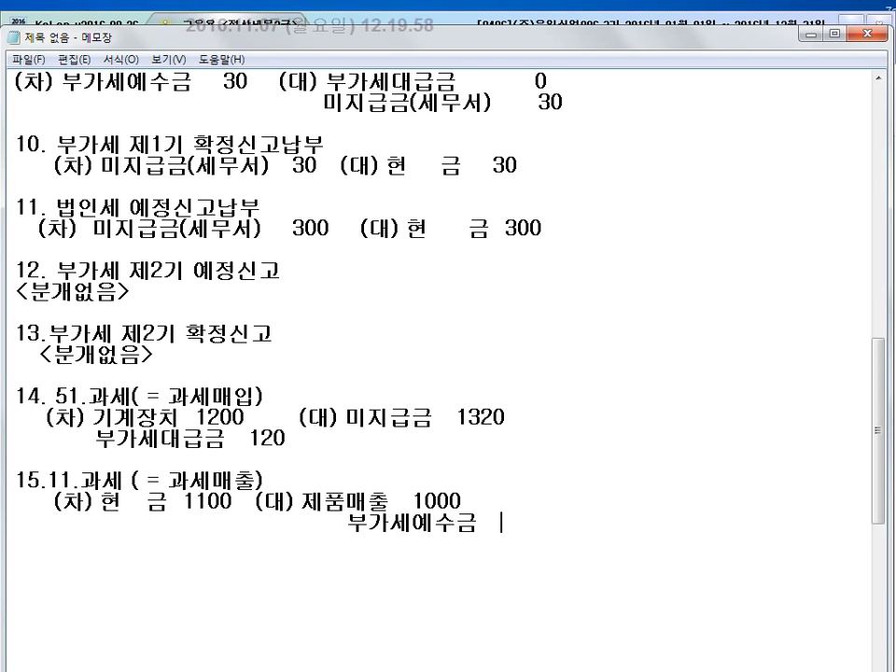
pyautogui.press('Return')
pyautogui.press('Return')
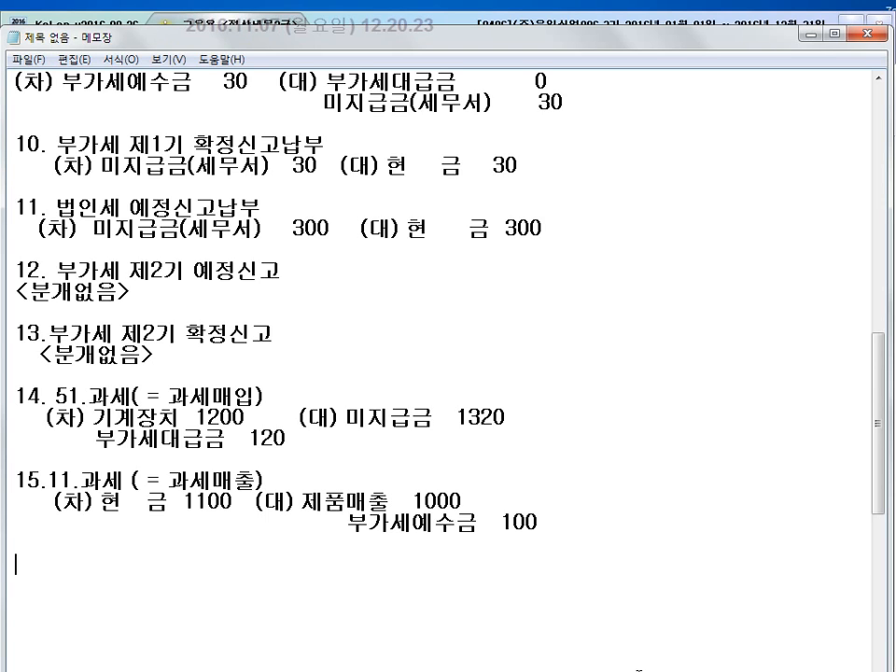
# Step: Switch to KcLep's 매입매출전표입력 and begin a November entry dated day 1 with type 11 (과세)
pyautogui.click(616, 670)
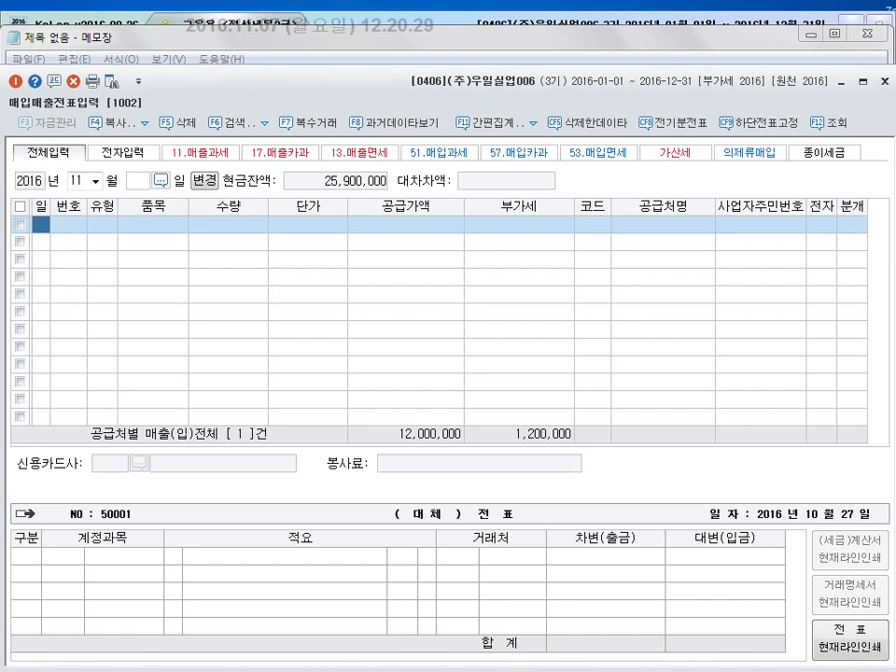
pyautogui.hotkey('alt', 'Tab')
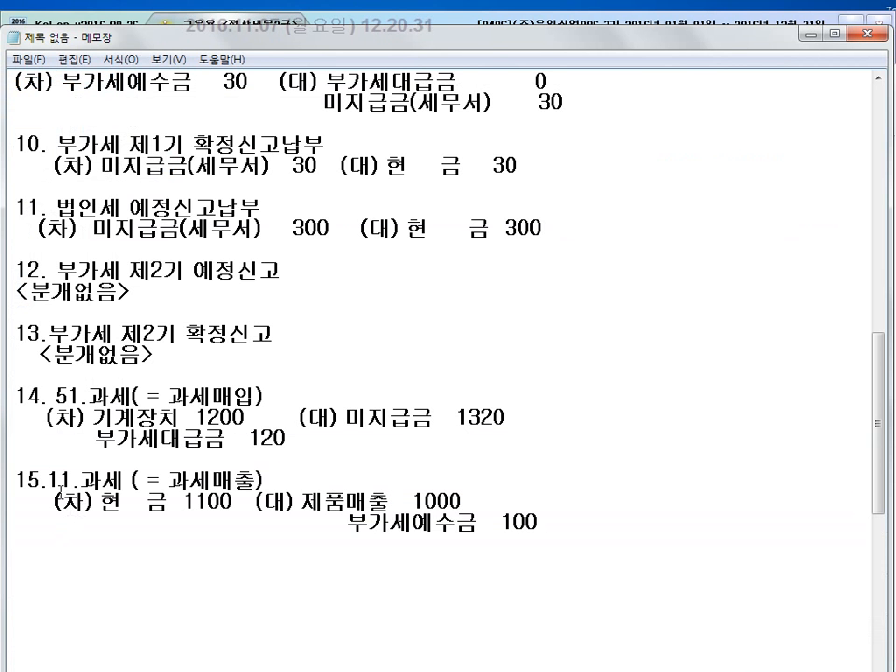
pyautogui.hotkey('alt', 'Tab')
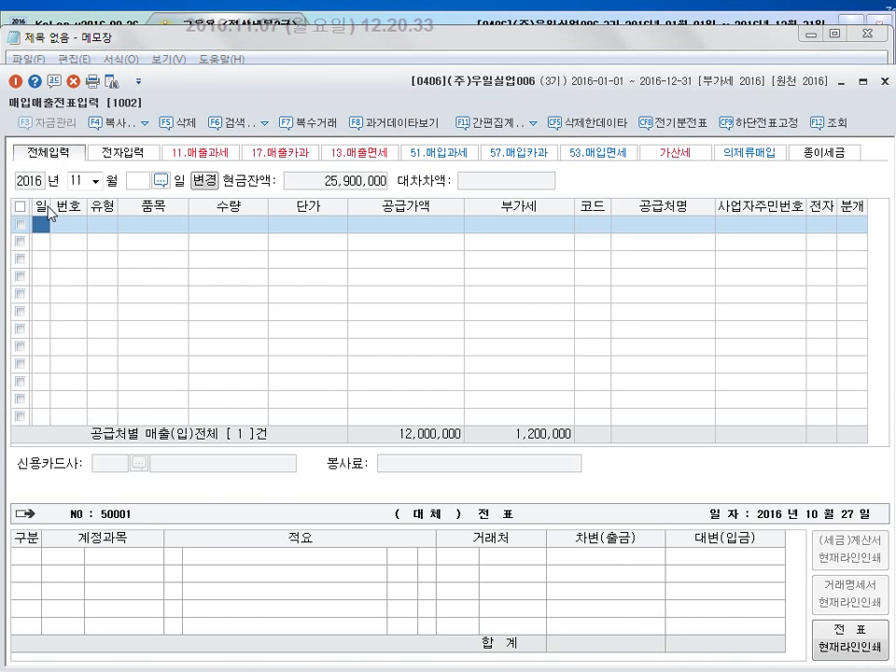
pyautogui.write('1')
pyautogui.press('Return')
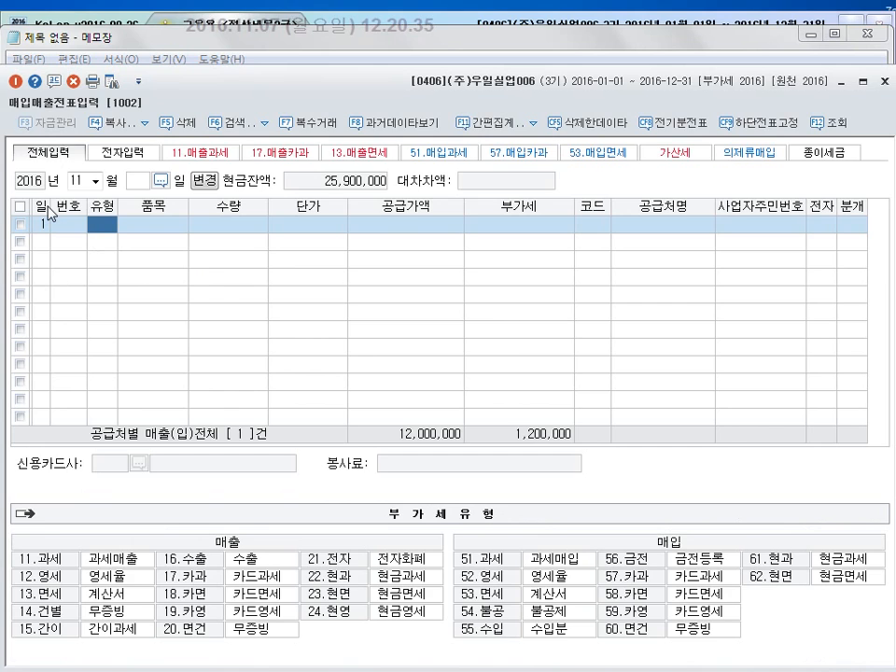
pyautogui.write('11')
pyautogui.press('Return')
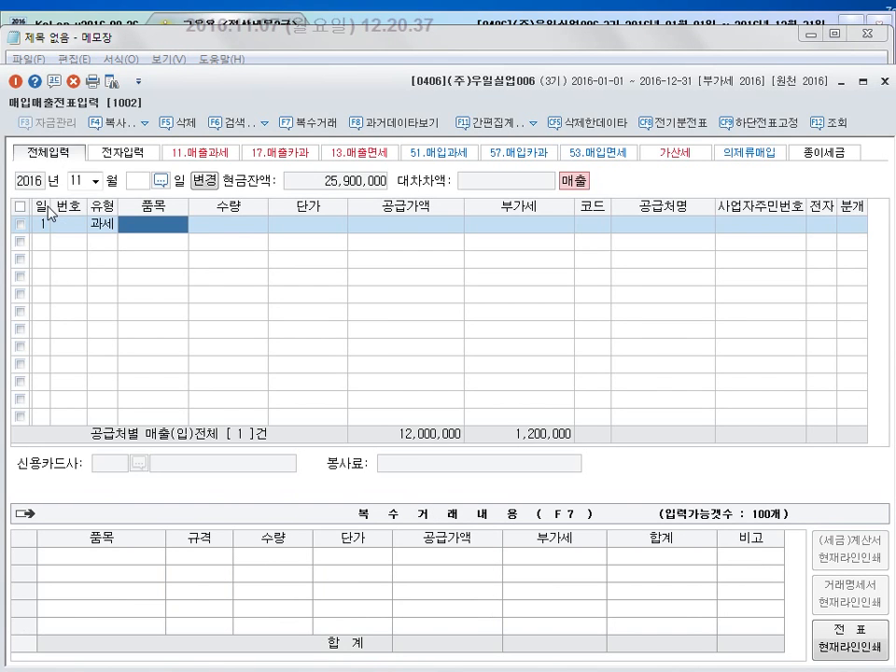
# Step: Enter the item "제품 판매" with a supply amount of 10,000,000 and accept the calculated VAT
pyautogui.write('제품')
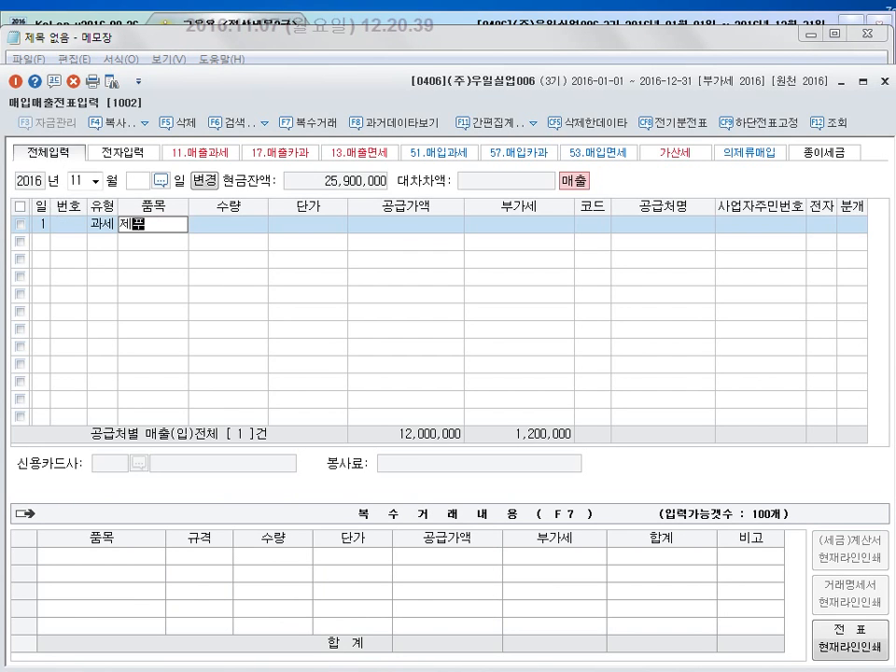
pyautogui.write(' 판매')
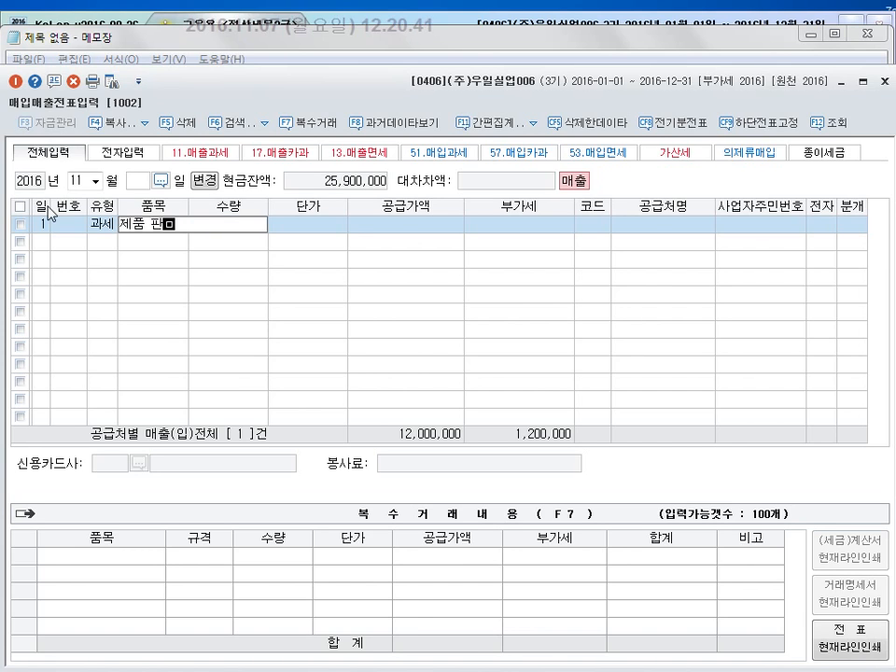
pyautogui.press('Return')
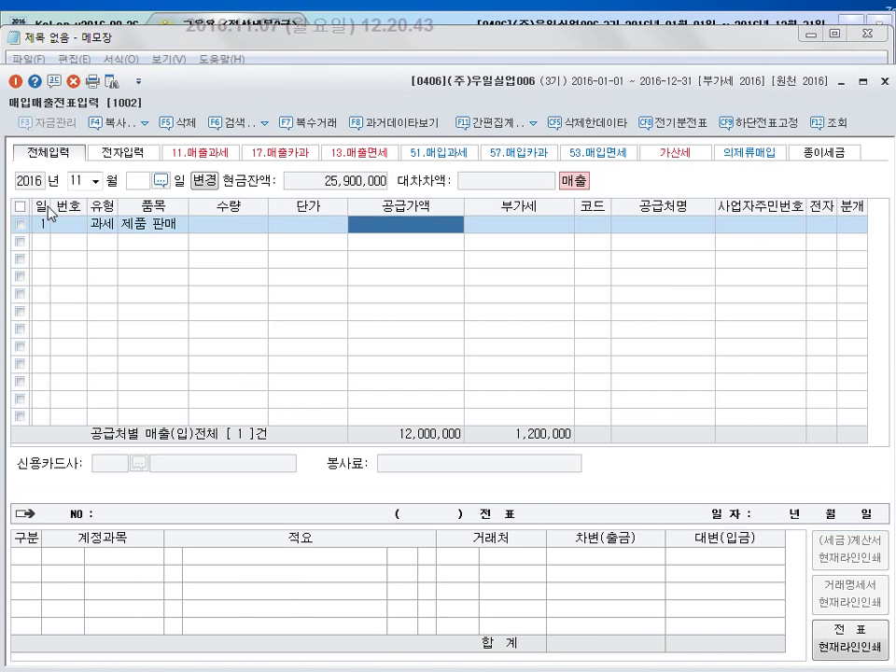
pyautogui.write('10000000')
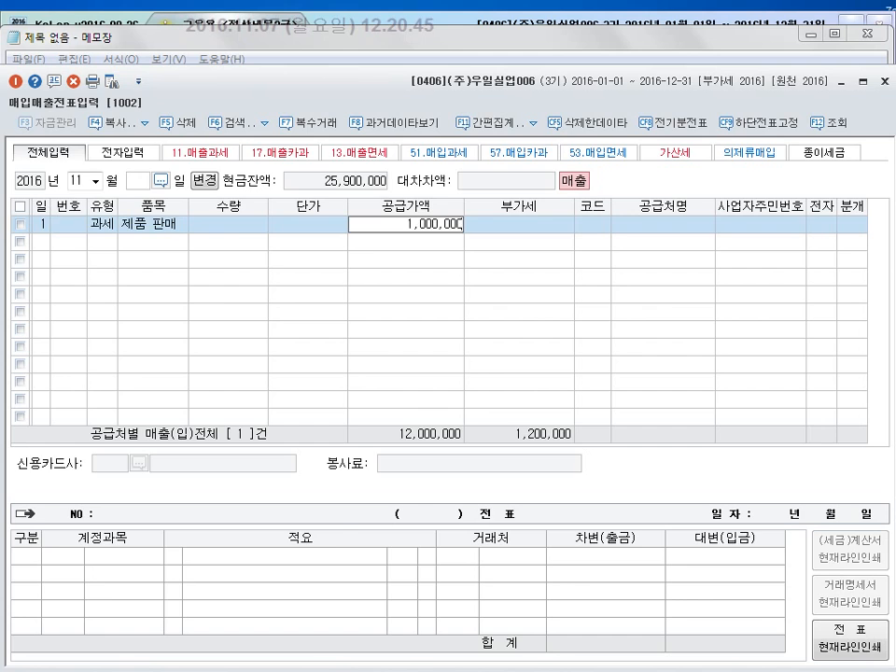
pyautogui.press('Return')
pyautogui.press('Return')
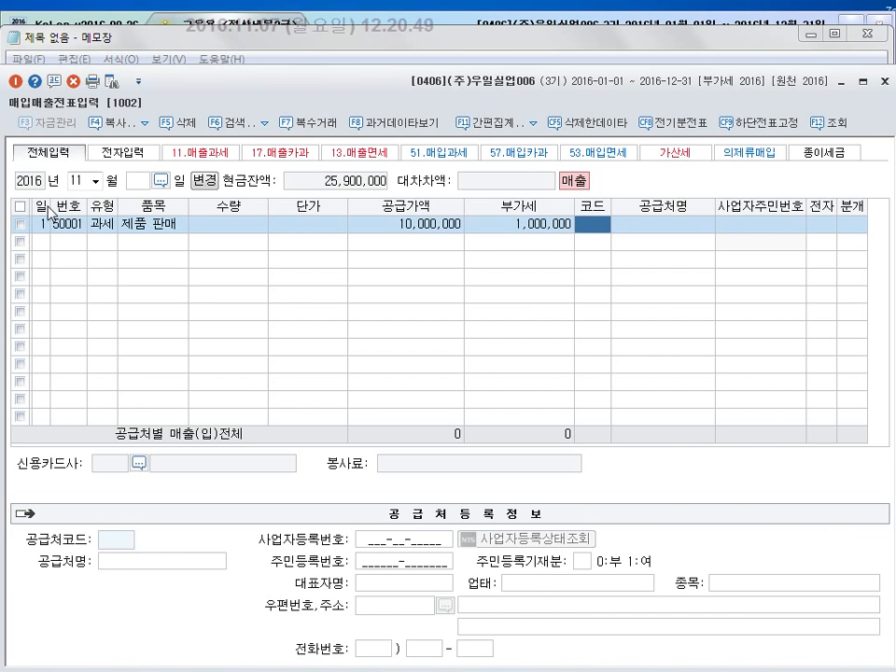
# Step: Look up "다한" and assign 다한상사 as the trading partner of the November 1 sale
pyautogui.press('F2')
pyautogui.write('다한')
pyautogui.press('Return')
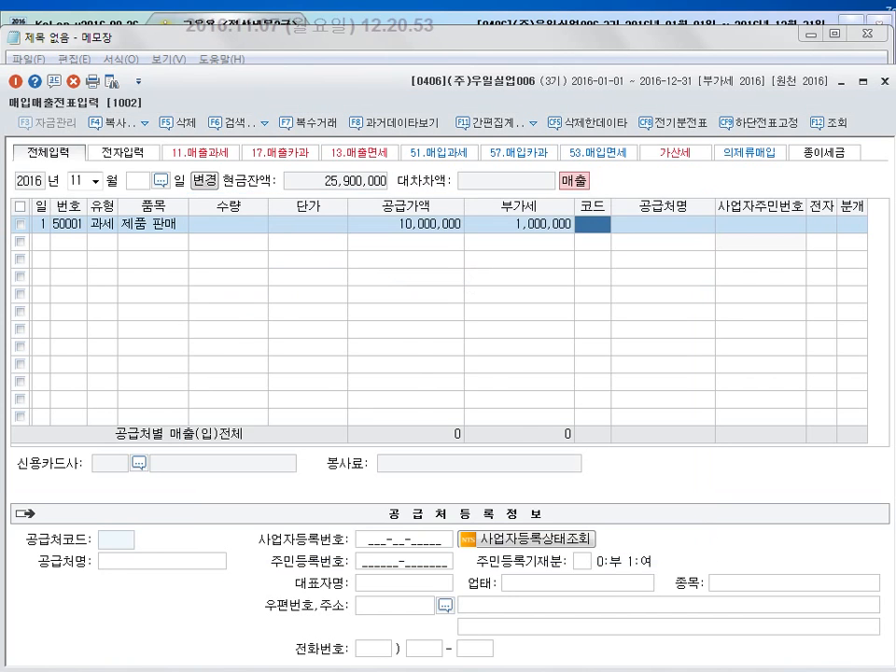
pyautogui.press('Return')
pyautogui.press('Return')
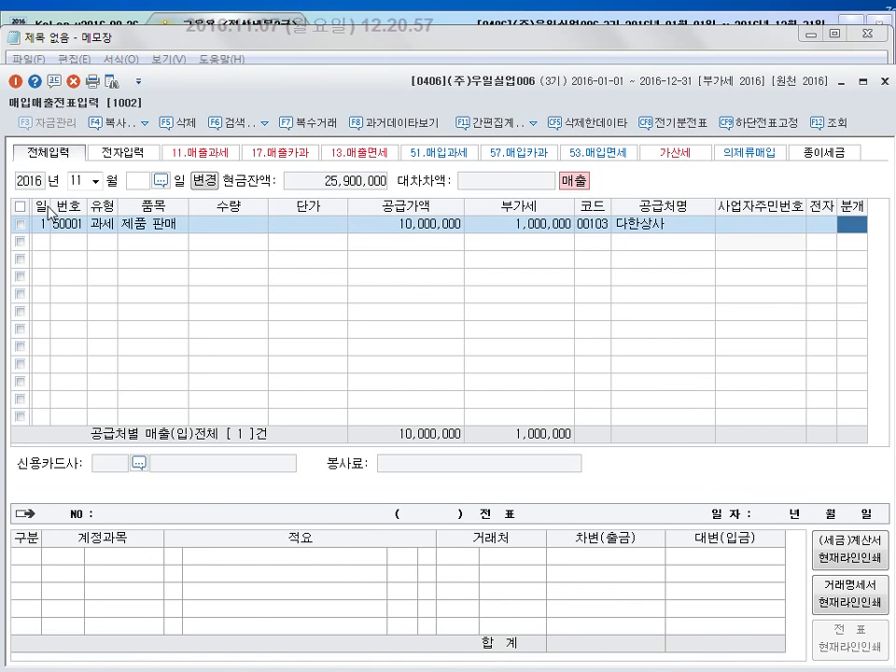
# Step: Set the sale's journal type to 현금 (1), accept its journal lines, and reselect the completed entry
pyautogui.write('1')
pyautogui.press('Return')
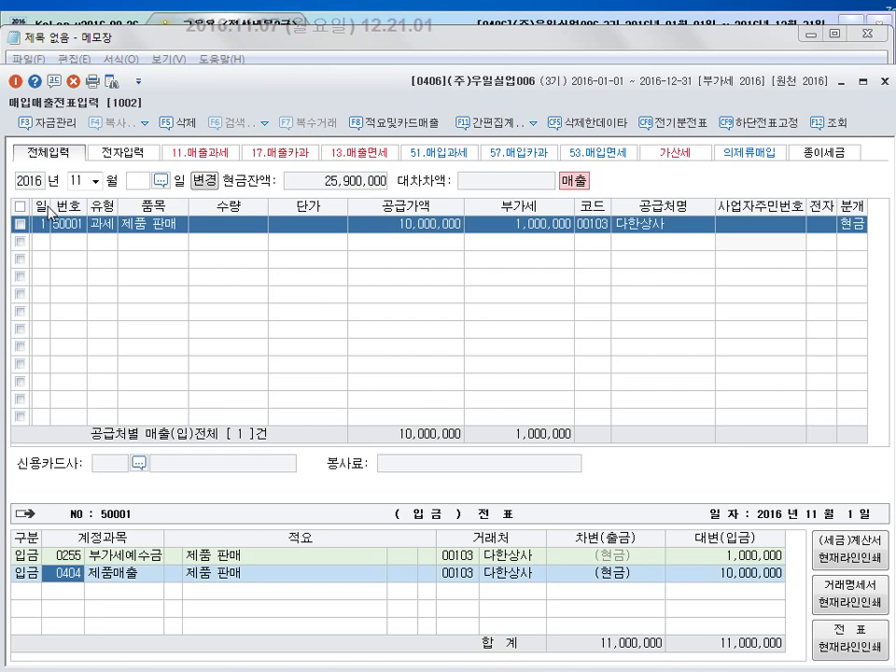
pyautogui.press('Return')
pyautogui.press('Return')
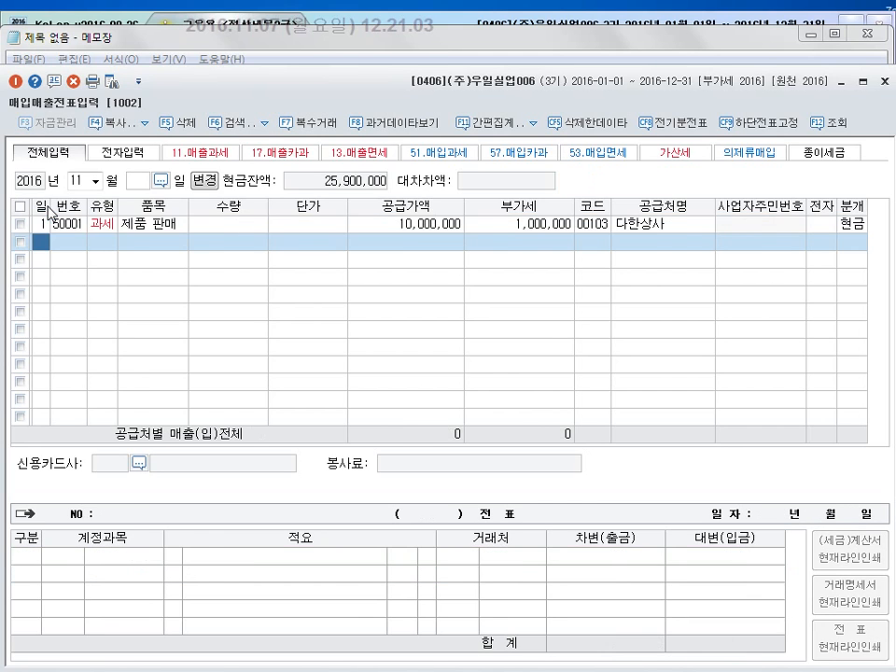
pyautogui.press('Up')
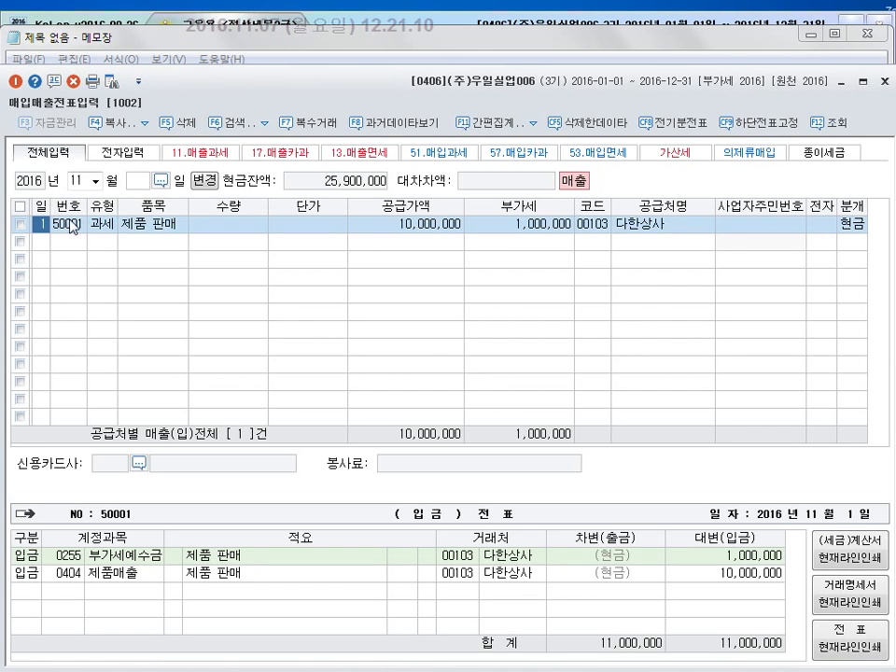
# Step: Switch to 일반전표입력, set the month to 11, and begin a 차변 (3) line dated day 2
pyautogui.hotkey('alt', 'Tab')
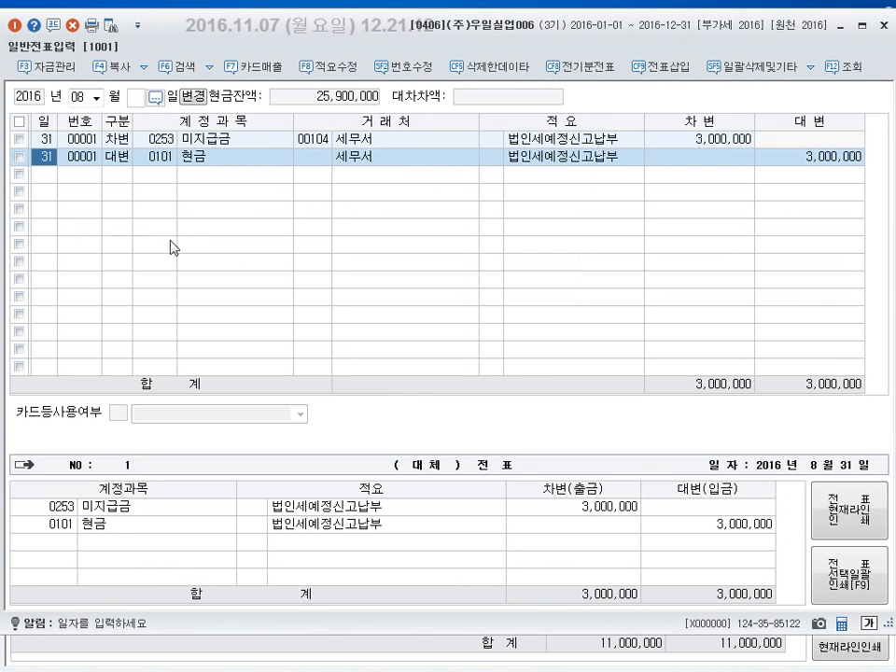
pyautogui.click(101, 100)
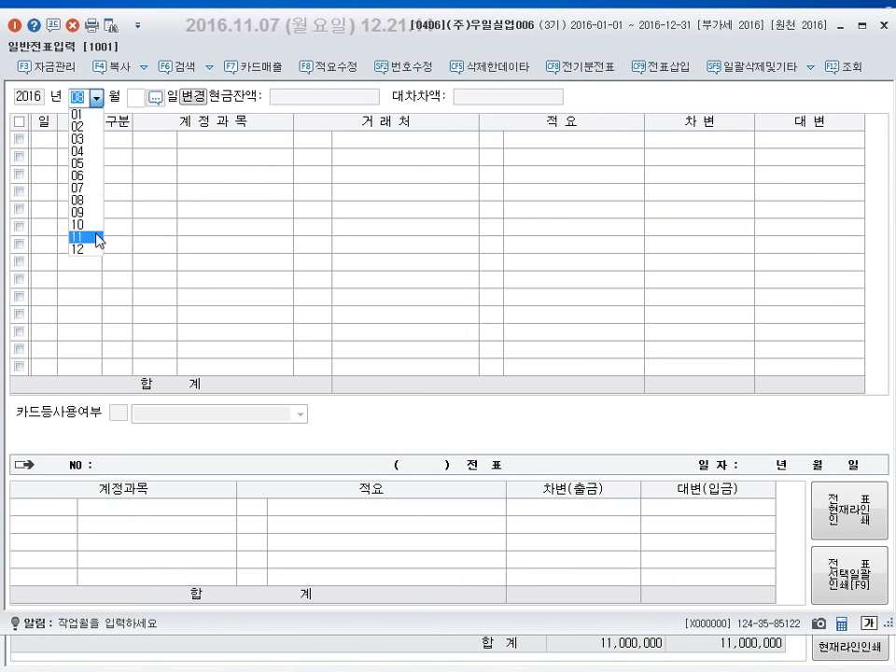
pyautogui.click(97, 236)
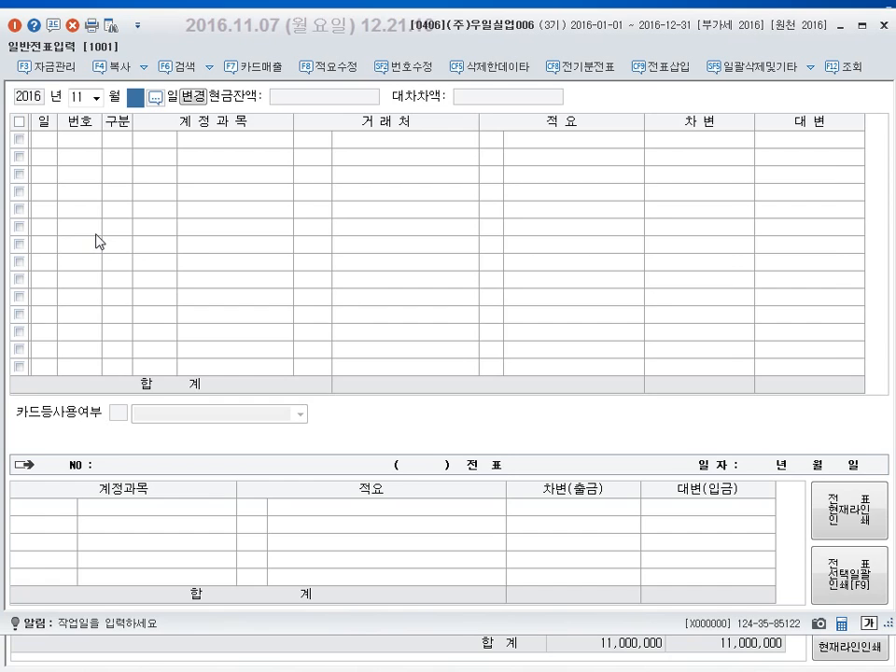
pyautogui.press('Return')
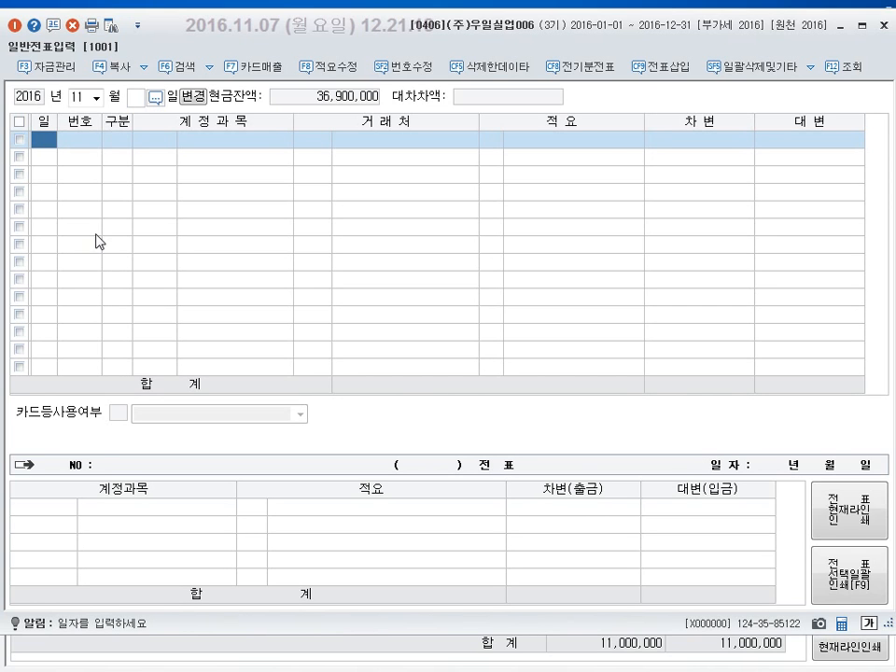
pyautogui.write('2')
pyautogui.press('Return')
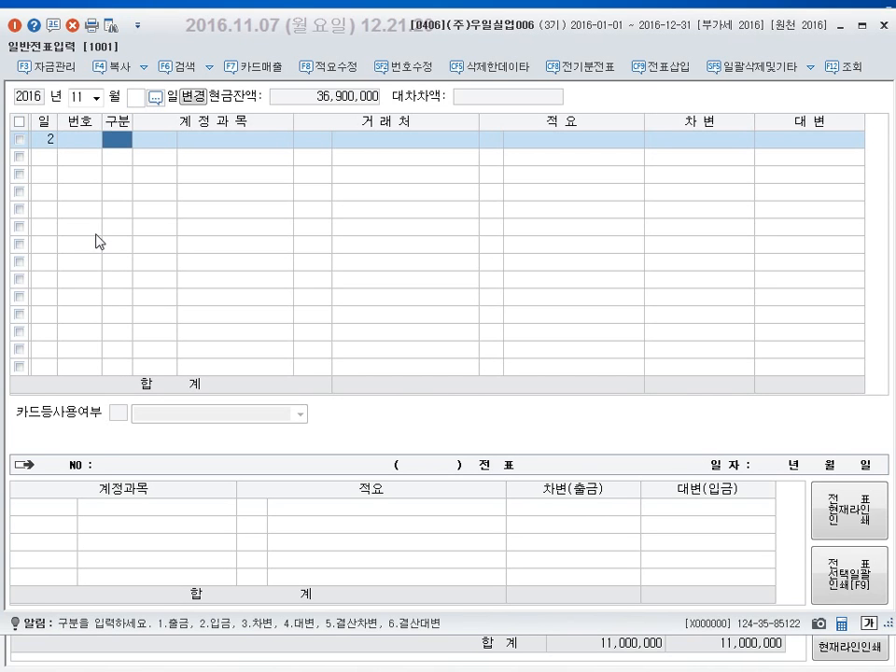
pyautogui.write('3')
pyautogui.press('Return')
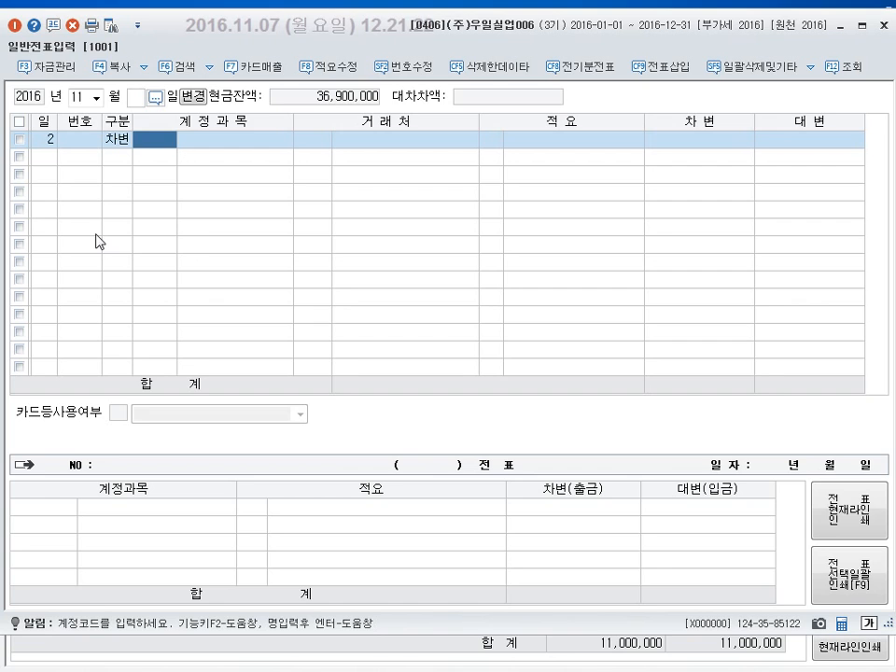
# Step: Look up "임금", choose account 0504 임금 (제조원가), and enter a debit of 3,000,000
pyautogui.write('일급')
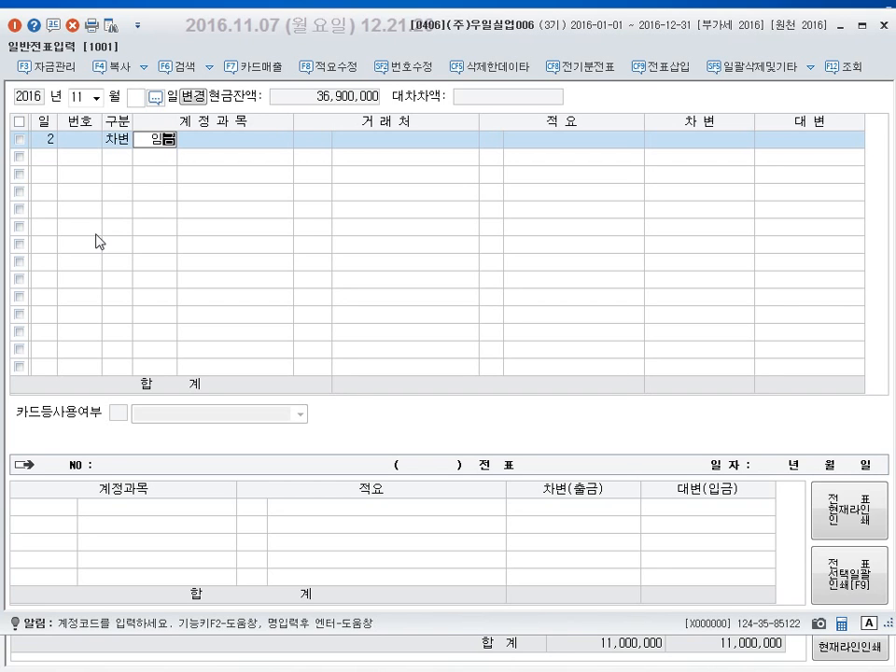
pyautogui.press('BackSpace')
pyautogui.write('임금')
pyautogui.press('Return')
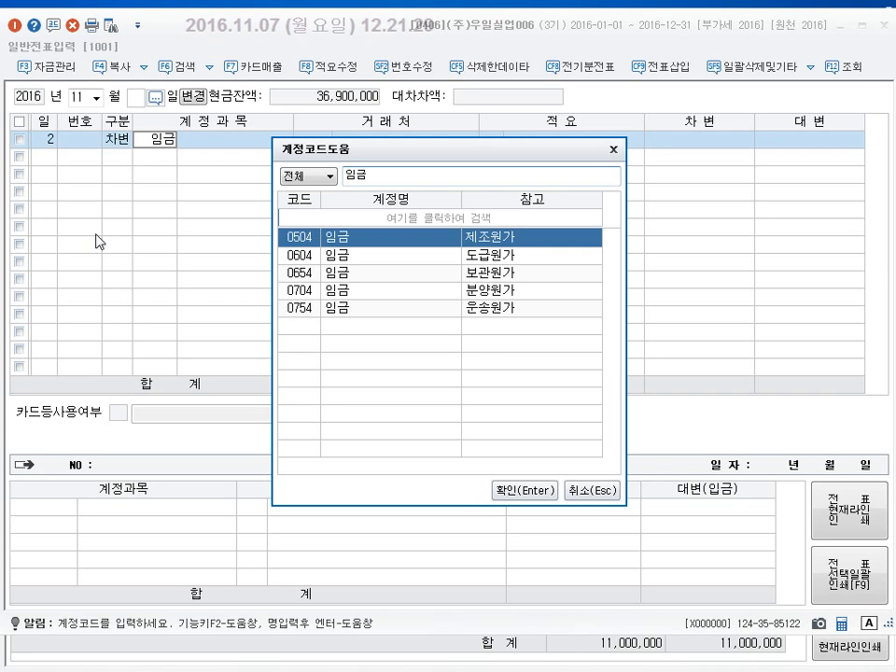
pyautogui.press('Return')
pyautogui.press('Return')
pyautogui.press('Return')
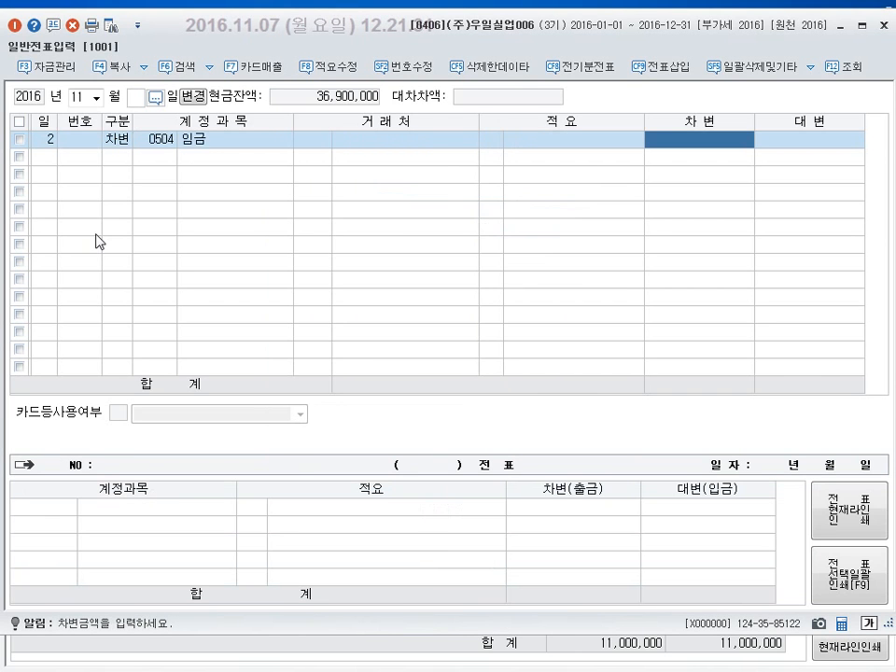
pyautogui.write('3000000')
pyautogui.press('Return')
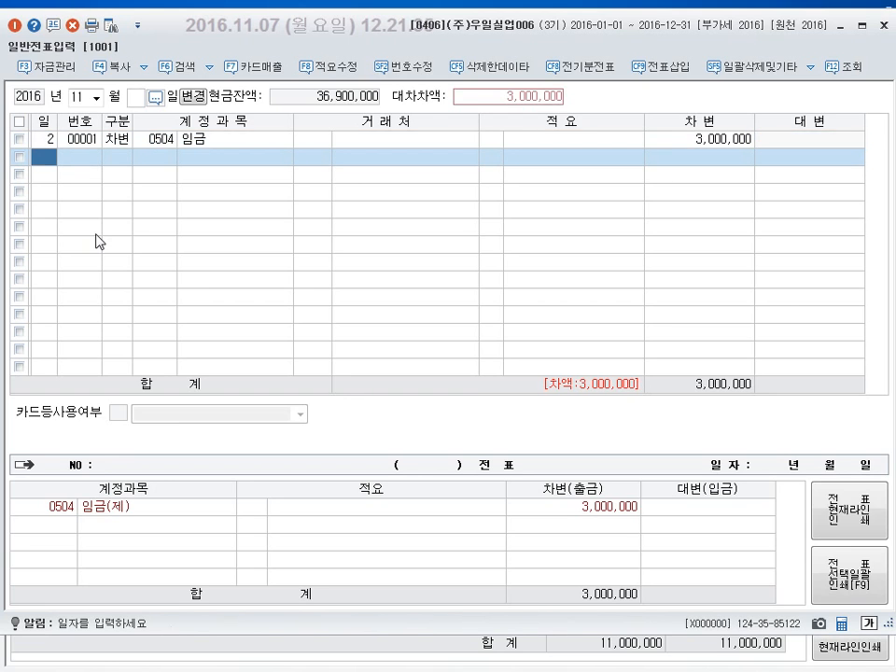
# Step: Add a 대변 (4) line for 0254 예수금 with 200,000, and begin another line dated day 2
pyautogui.press('Return')
pyautogui.write('4')
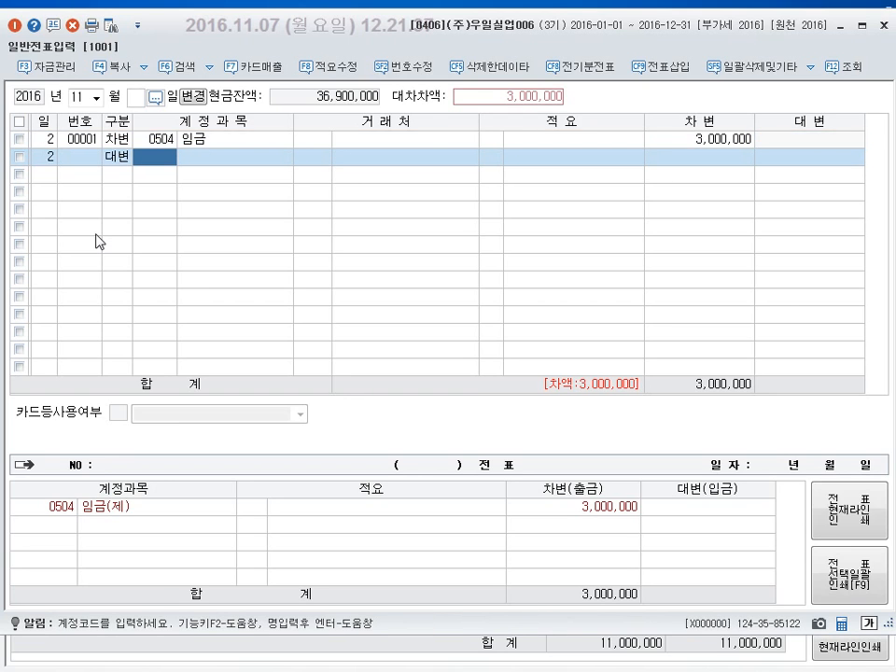
pyautogui.write('예수')
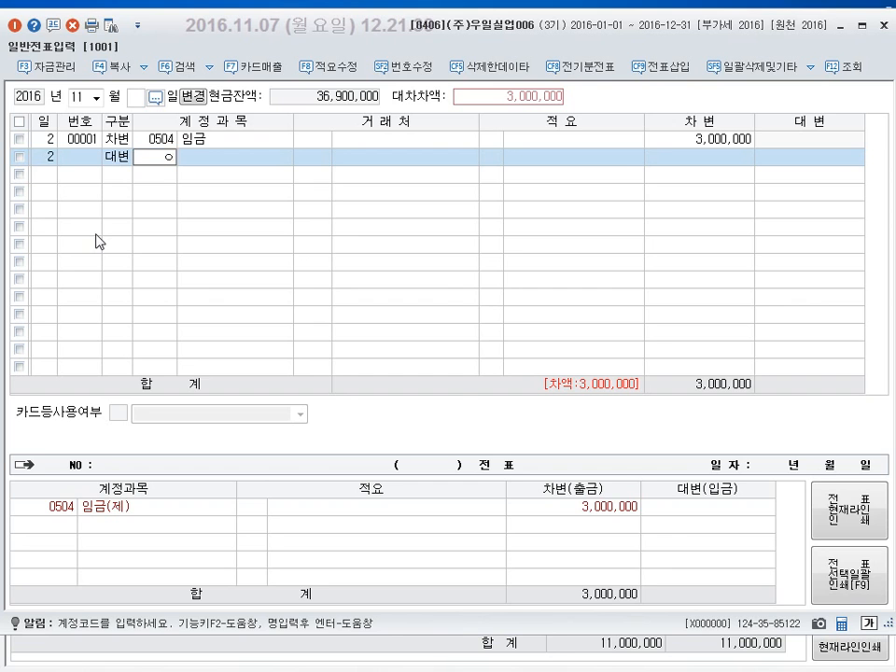
pyautogui.press('Return')
pyautogui.press('Return')
pyautogui.press('Return')
pyautogui.press('Return')
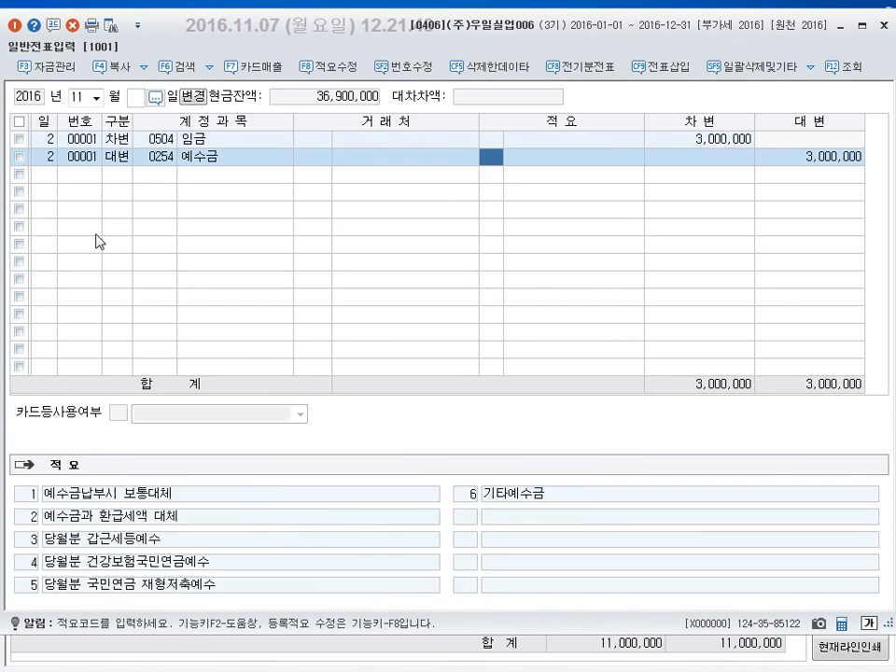
pyautogui.press('Return')
pyautogui.press('Return')
pyautogui.write('200,000')
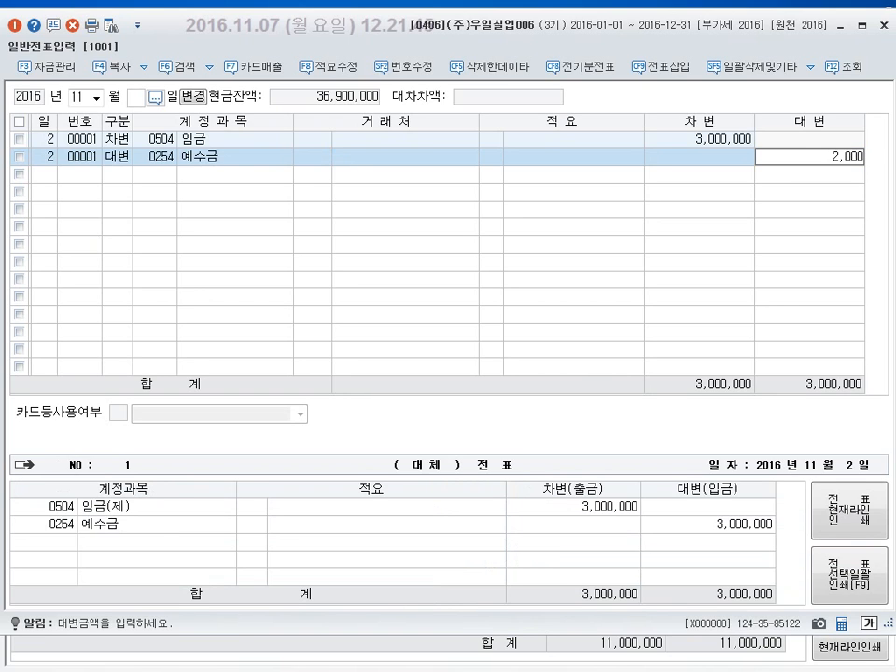
pyautogui.press('Return')
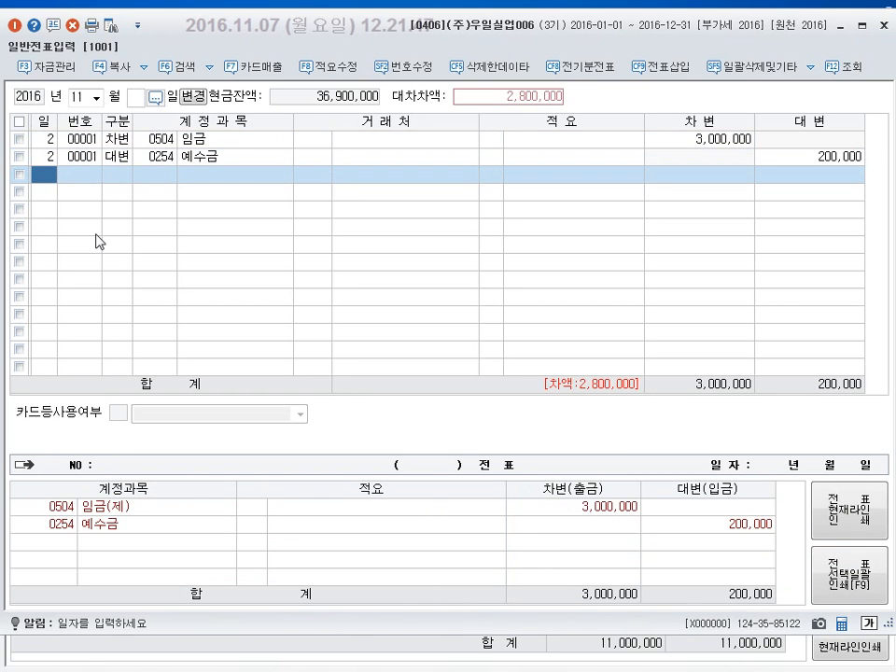
pyautogui.write('2')
pyautogui.press('Return')
pyautogui.write('1')
pyautogui.press('Return')
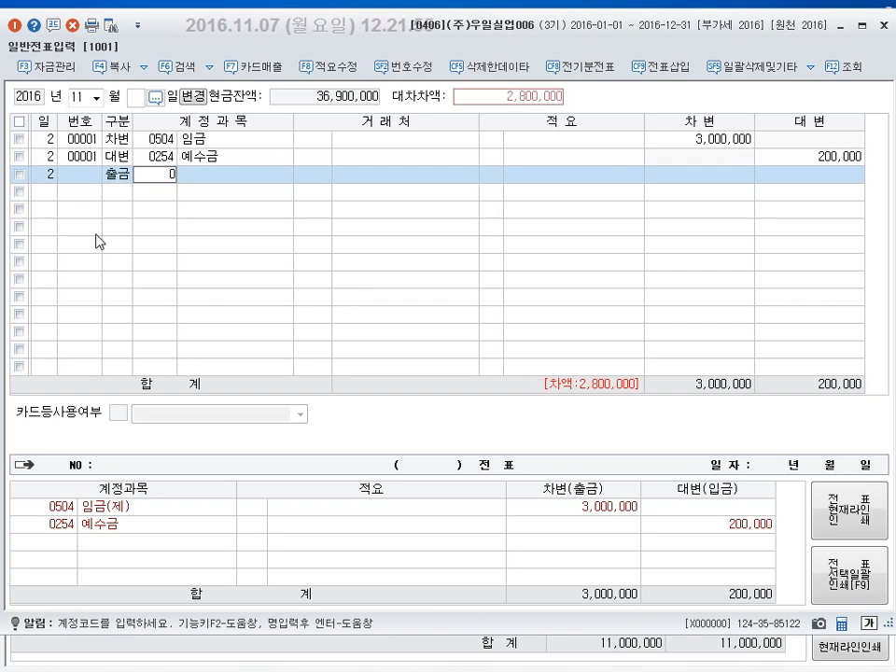
pyautogui.press('Return')
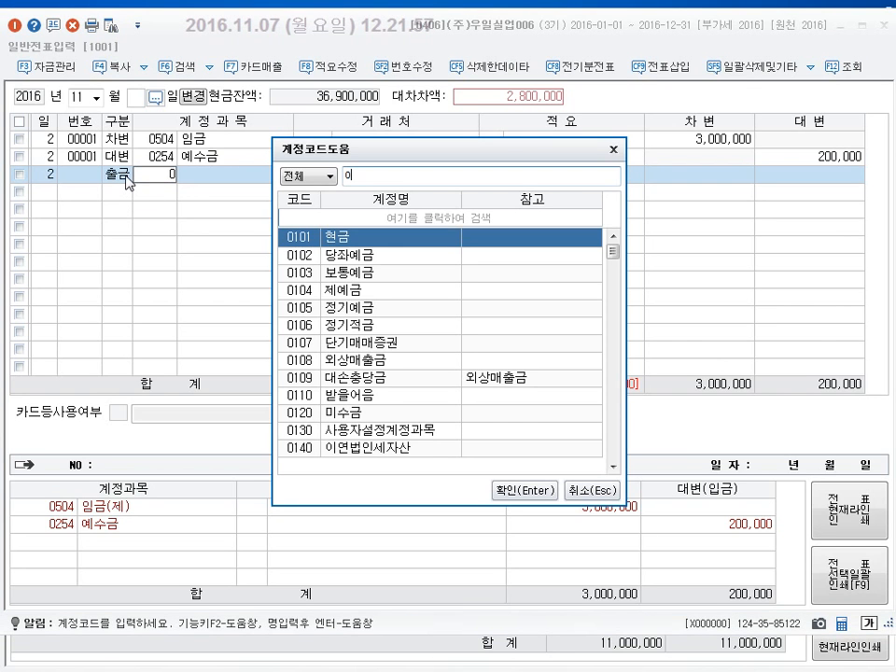
pyautogui.press('Escape')
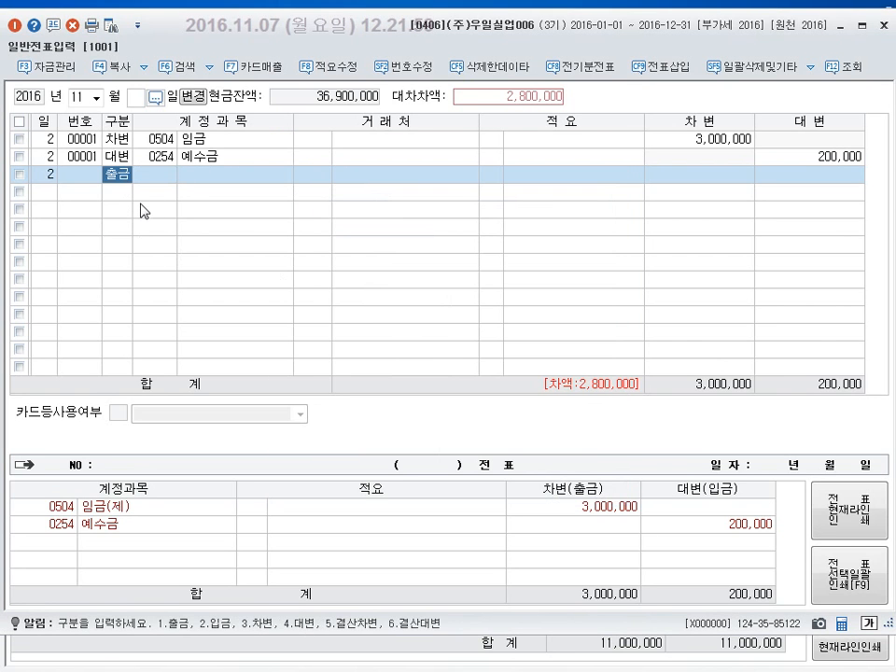
# Step: Make the third line 대변 (4) with account 0101 현금, accept its 2,800,000 credit, and reselect the completed line
pyautogui.write('4101')
pyautogui.press('Return')
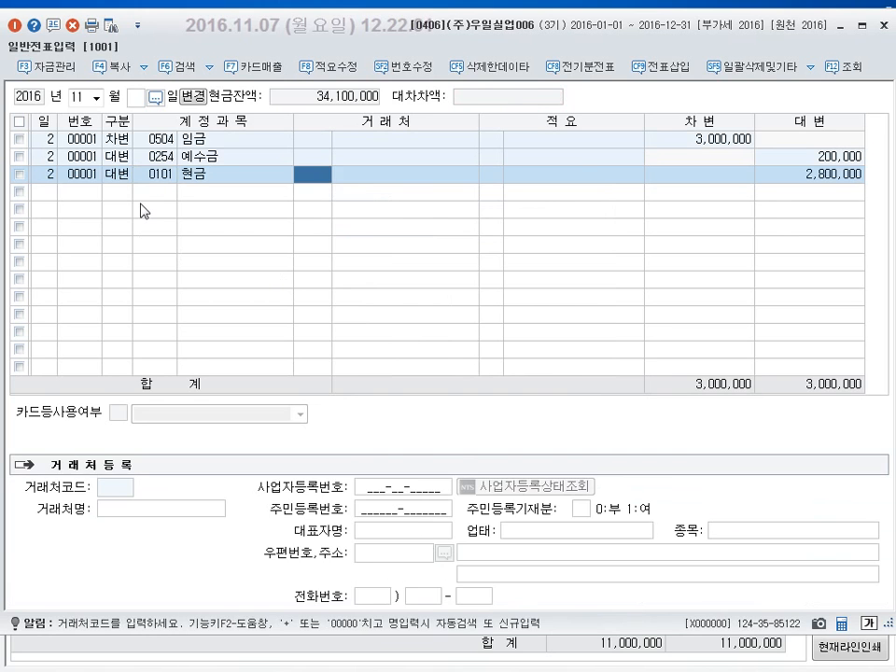
pyautogui.press('Return')
pyautogui.press('Return')
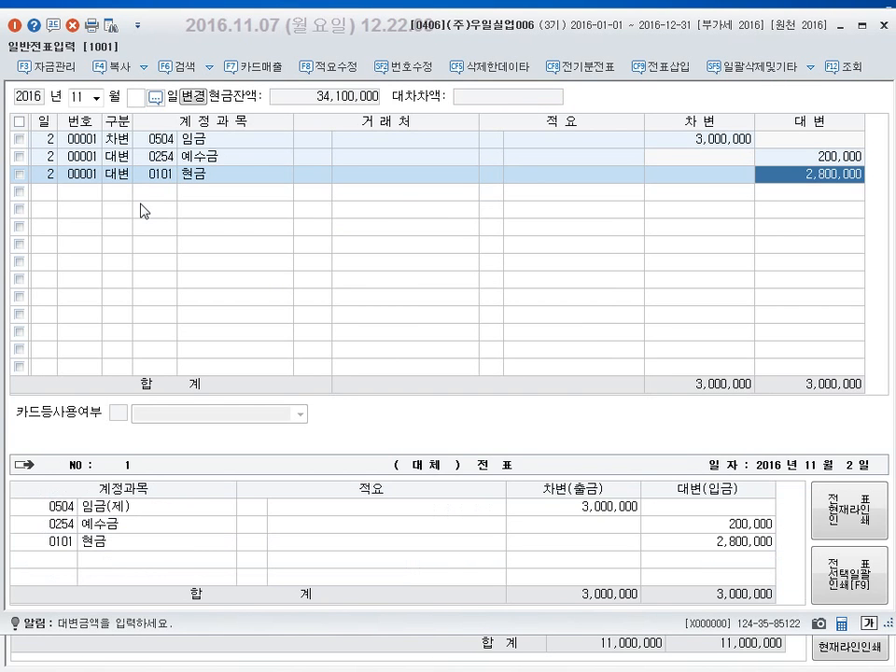
pyautogui.press('Return')
pyautogui.press('Up')
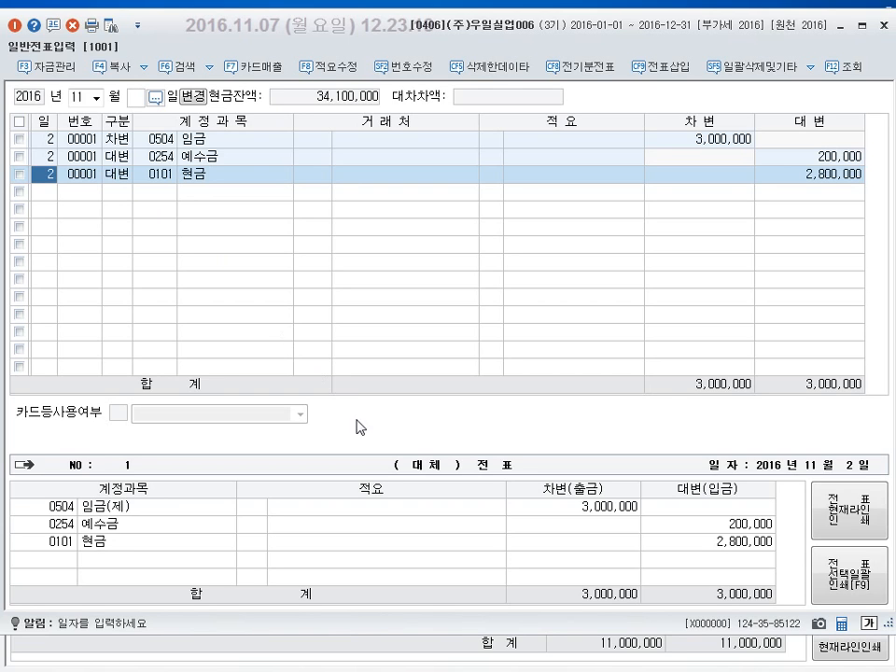
# Step: Open 계정별원장 from the KcLep main window and set the period from October 1 to December 31, 2016
pyautogui.moveTo(609, 671)
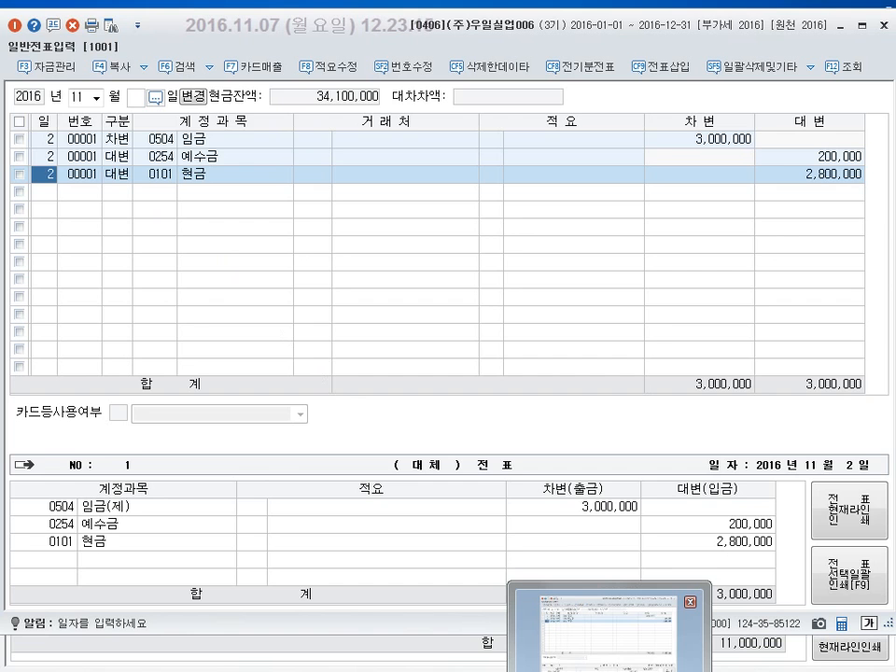
pyautogui.click(609, 671)
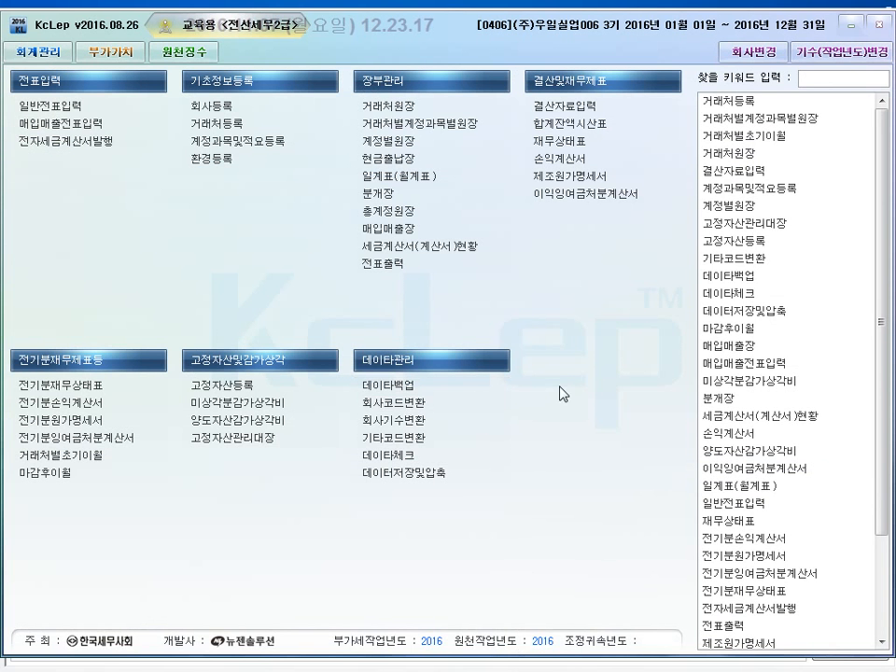
pyautogui.click(396, 148)
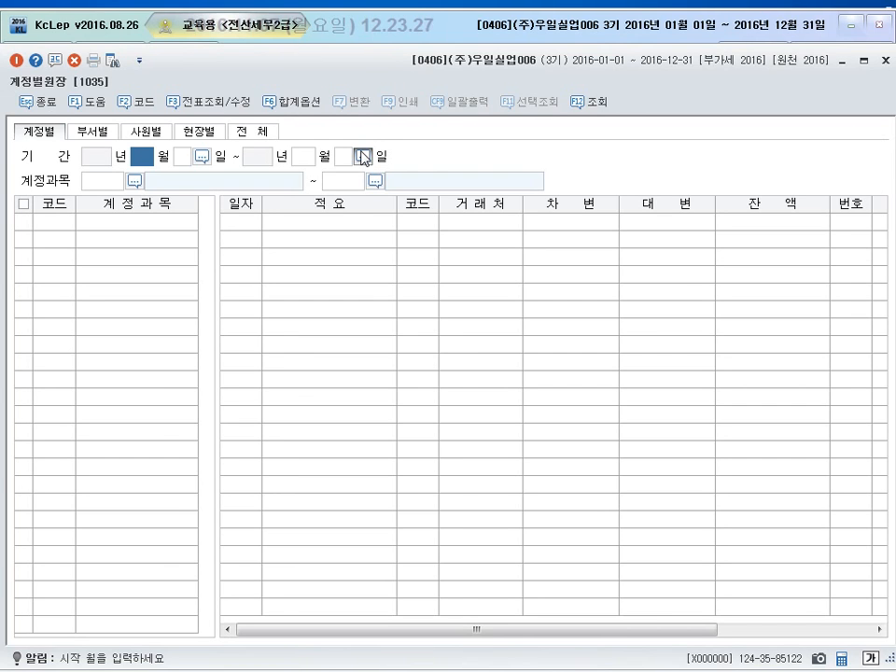
pyautogui.write('10')
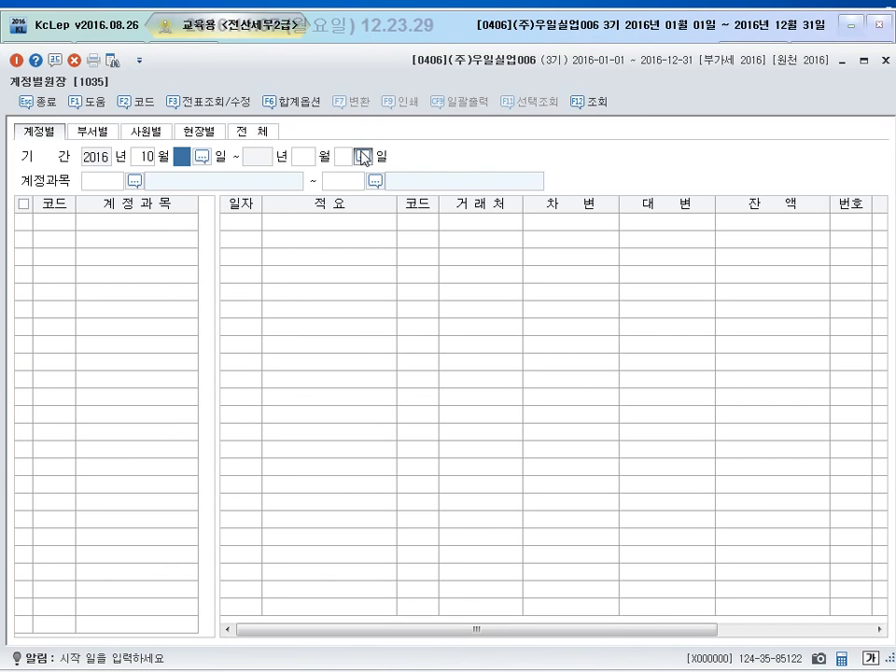
pyautogui.write('1')
pyautogui.press('Return')
pyautogui.write('1231')
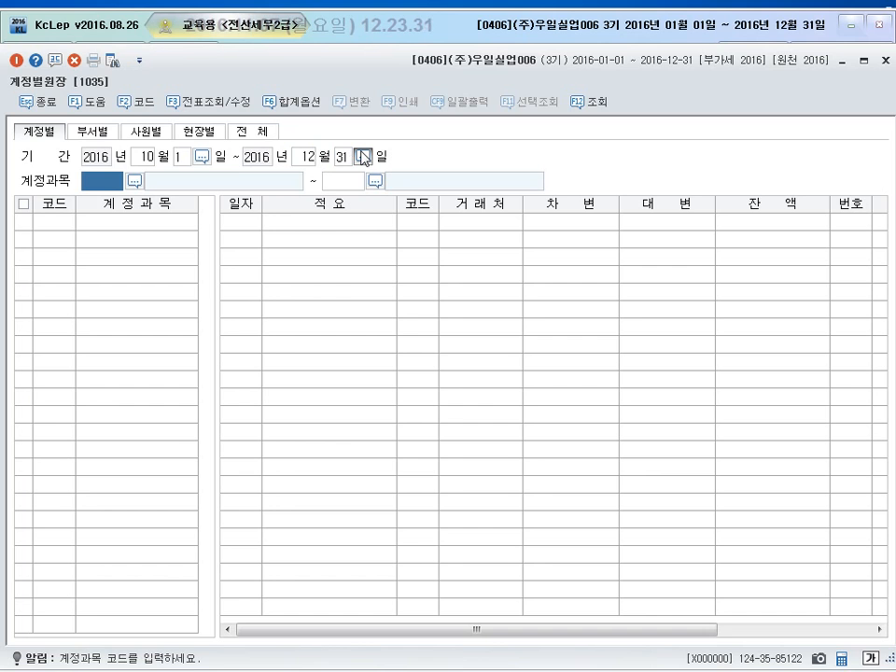
# Step: Look up "부가", query the ledger of account 0135 부가세대급금, and examine the balance of the 10-27 기계장치 entry
pyautogui.press('F2')
pyautogui.write('부')
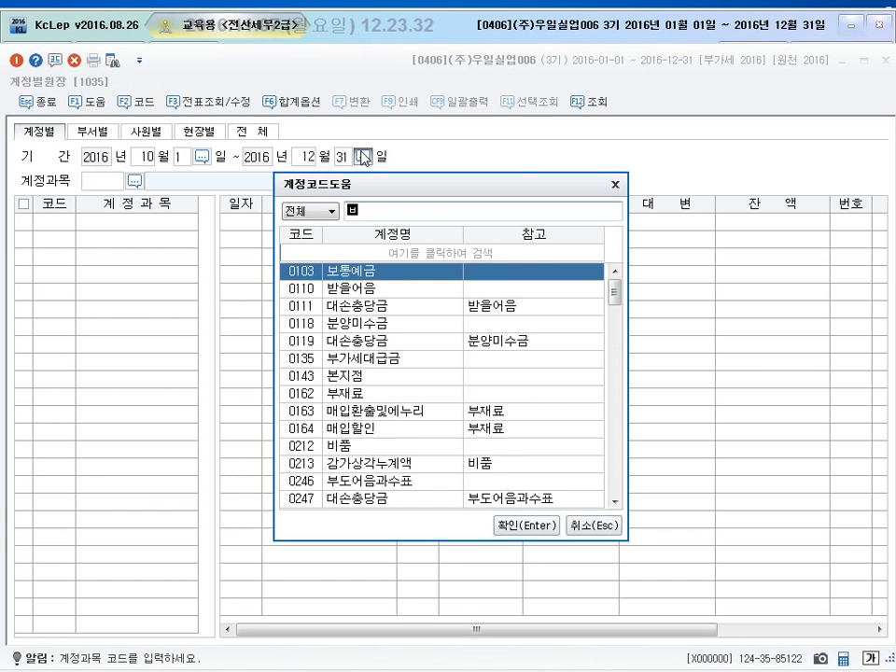
pyautogui.write('가')
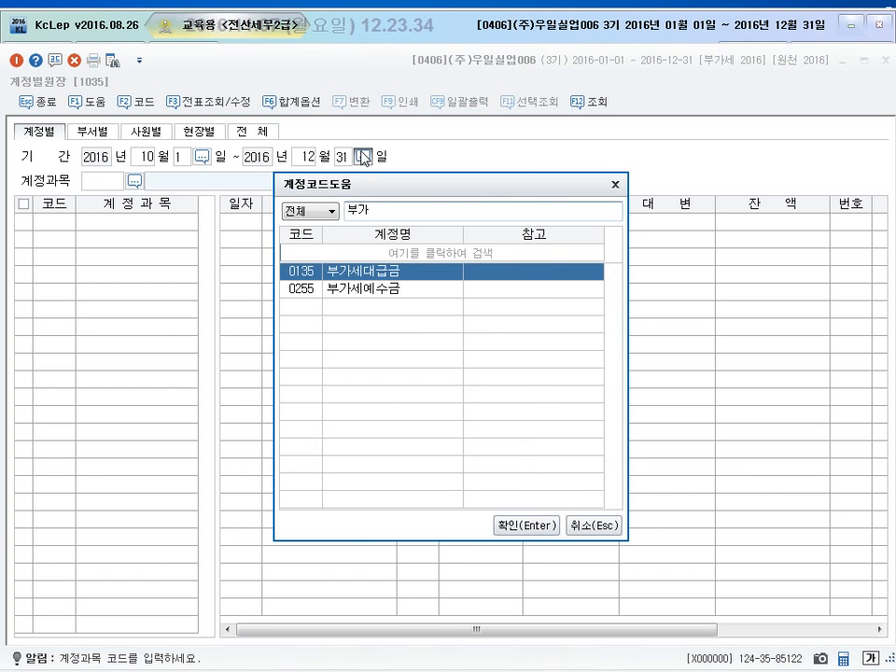
pyautogui.press('Return')
pyautogui.write('0135')
pyautogui.press('Return')
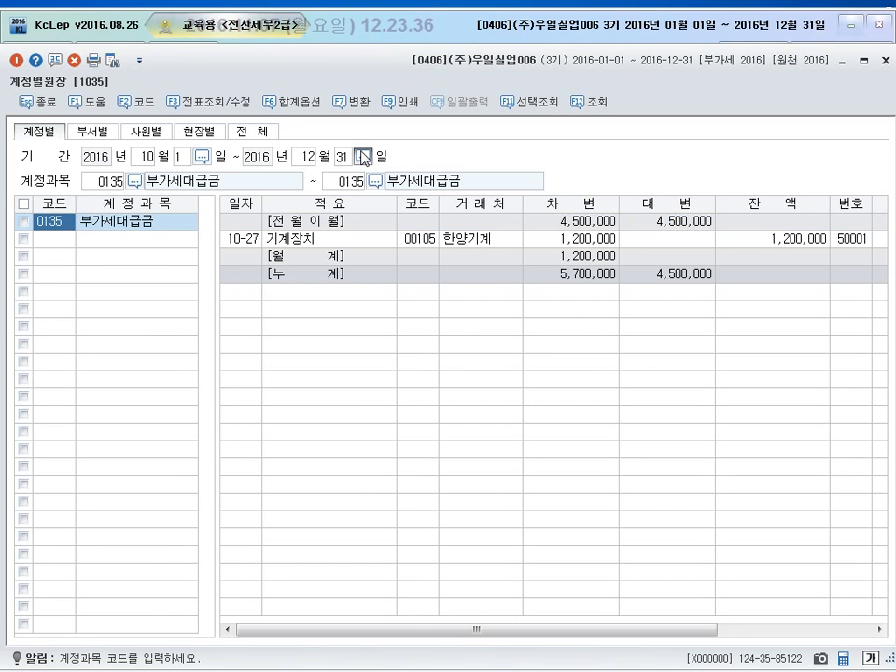
pyautogui.click(742, 244)
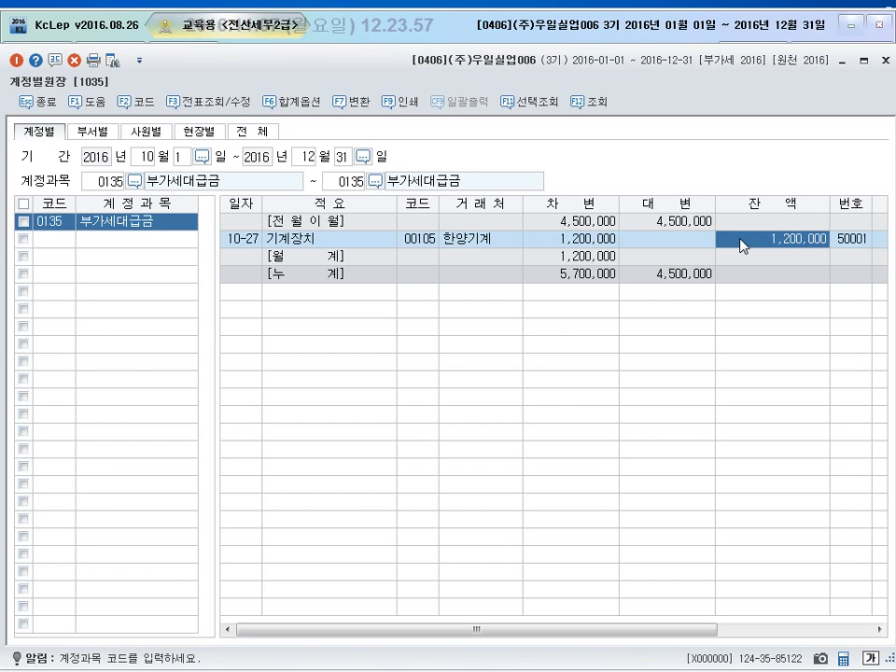
# Step: Query the ledger of account 0255 부가세예수금 and examine the balance of the 11-01 제품 판매 entry
pyautogui.click(117, 186)
pyautogui.press('F2')
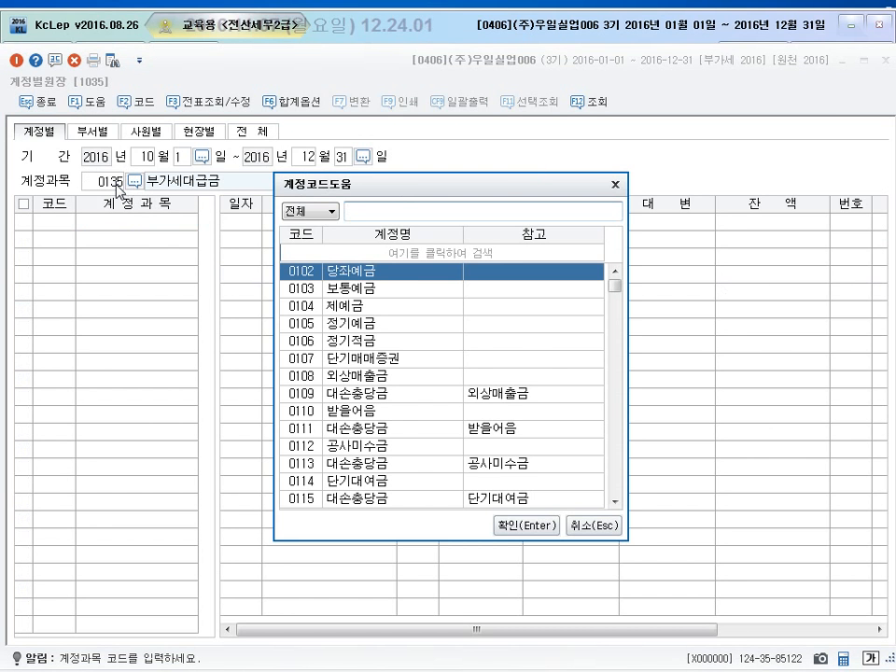
pyautogui.write('ㅂㅜㄱㅏ')
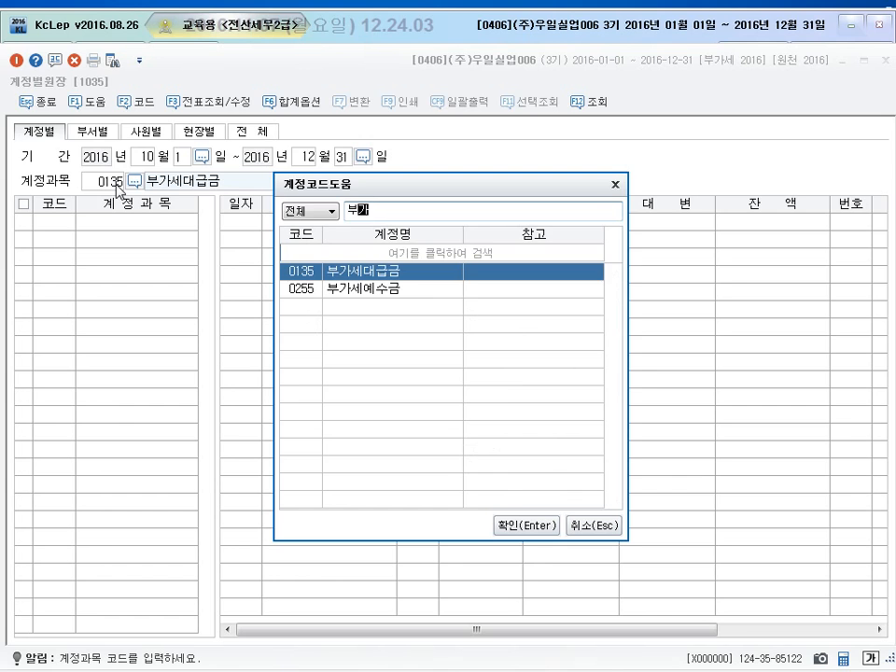
pyautogui.press('Down')
pyautogui.press('Return')
pyautogui.write('255')
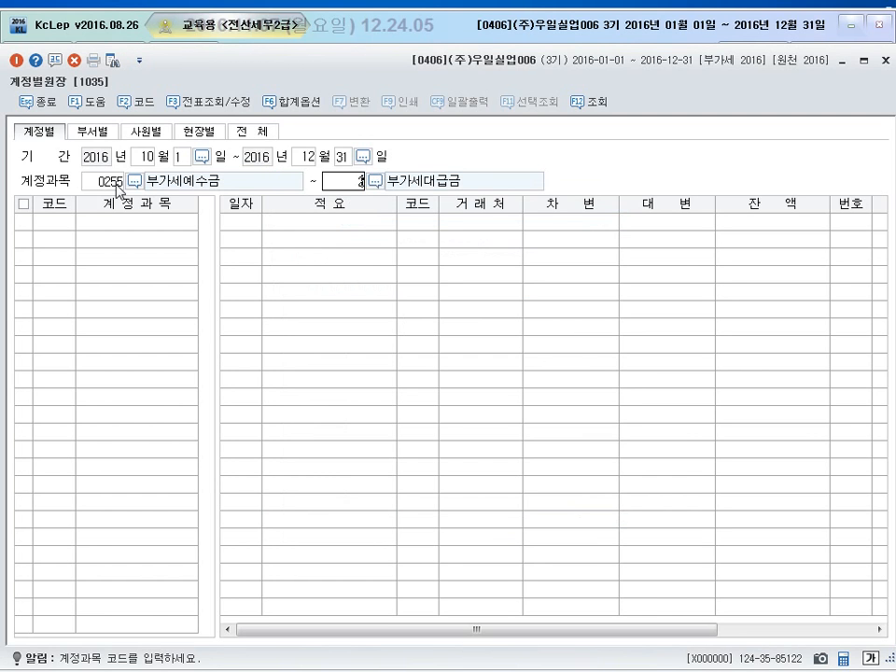
pyautogui.press('Return')
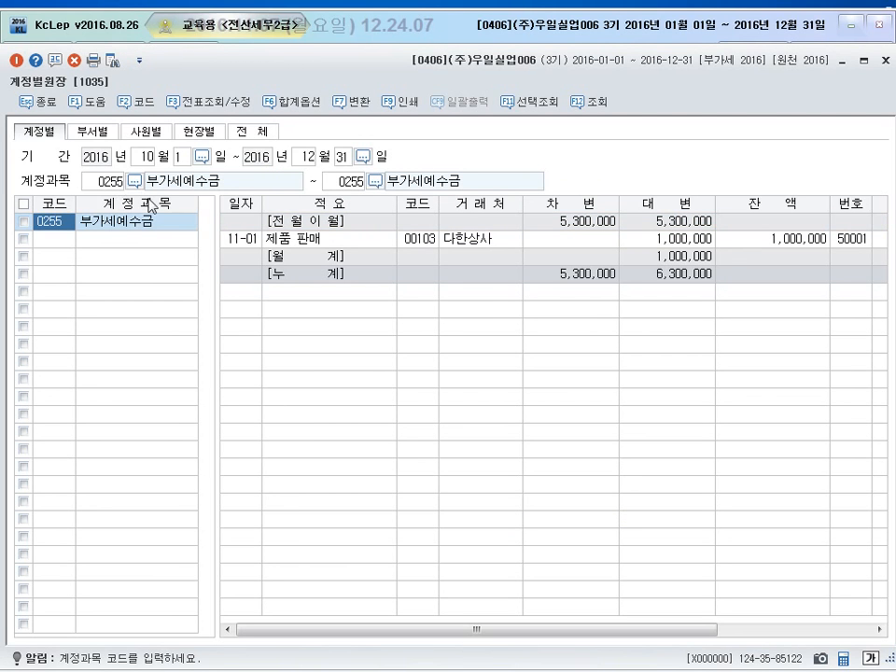
pyautogui.click(724, 241)
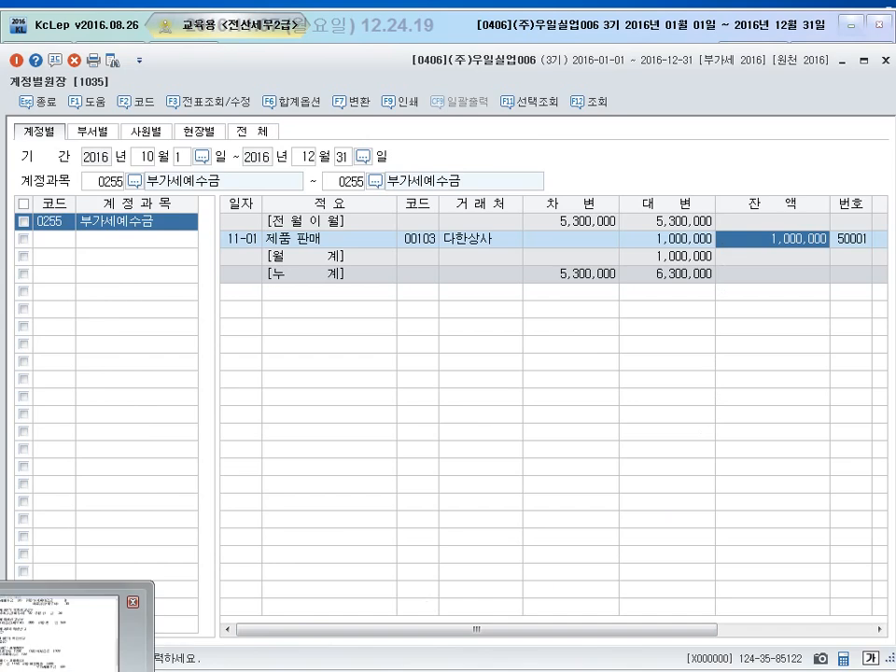
# Step: Switch to the Notepad journal and add the numbers 16. and 17. below entry 15, separated by a blank line
pyautogui.click(108, 666)
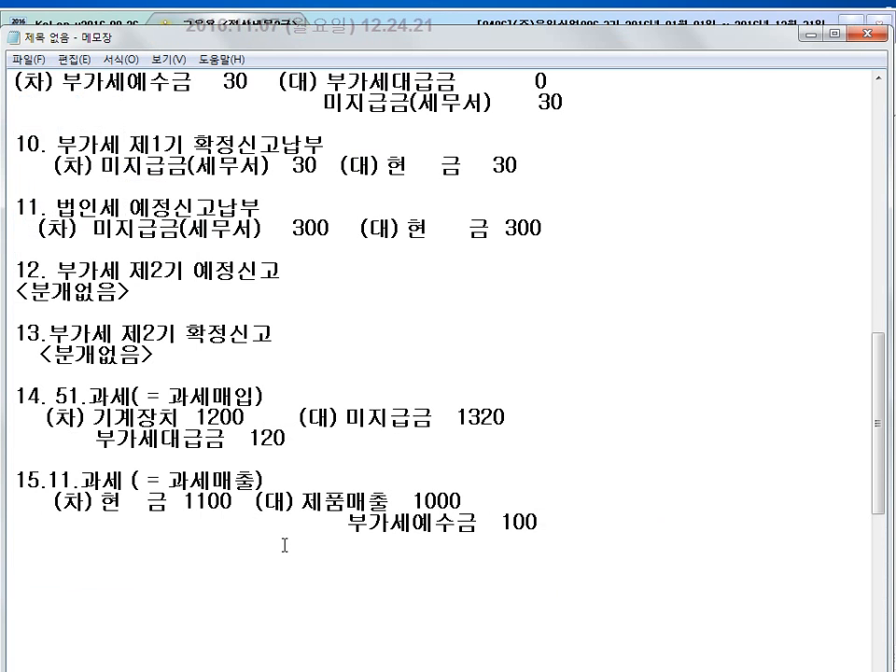
pyautogui.write('16.')
pyautogui.press('Return')
pyautogui.press('Return')
pyautogui.write('17.')
pyautogui.press('Up')
pyautogui.press('Up')
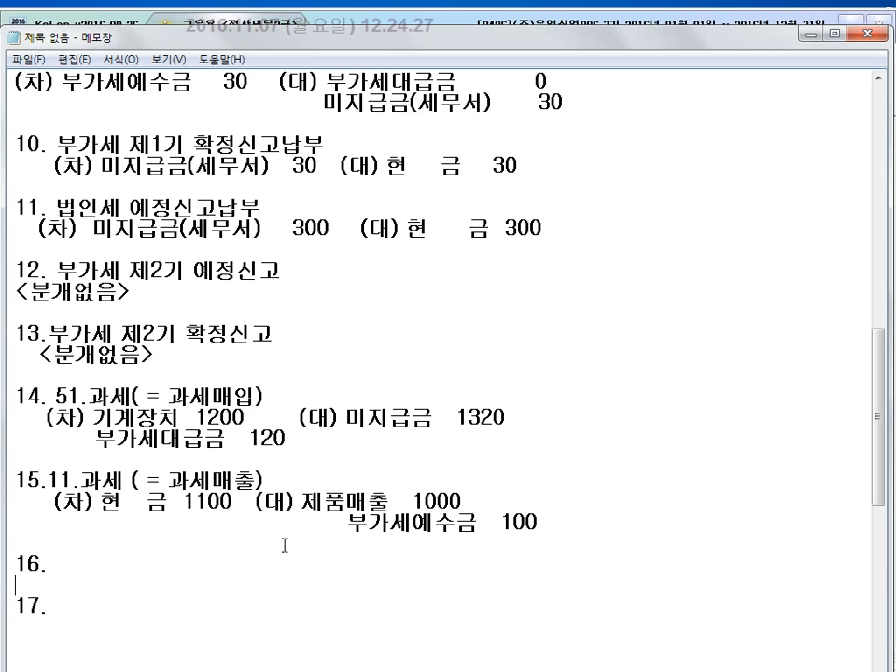
# Step: Write entry 16 as (차) 임금 300 and (대) 예수금 20, with 현 금 280 on a second credit line
pyautogui.press('End')
pyautogui.write('(차) 임금 ')
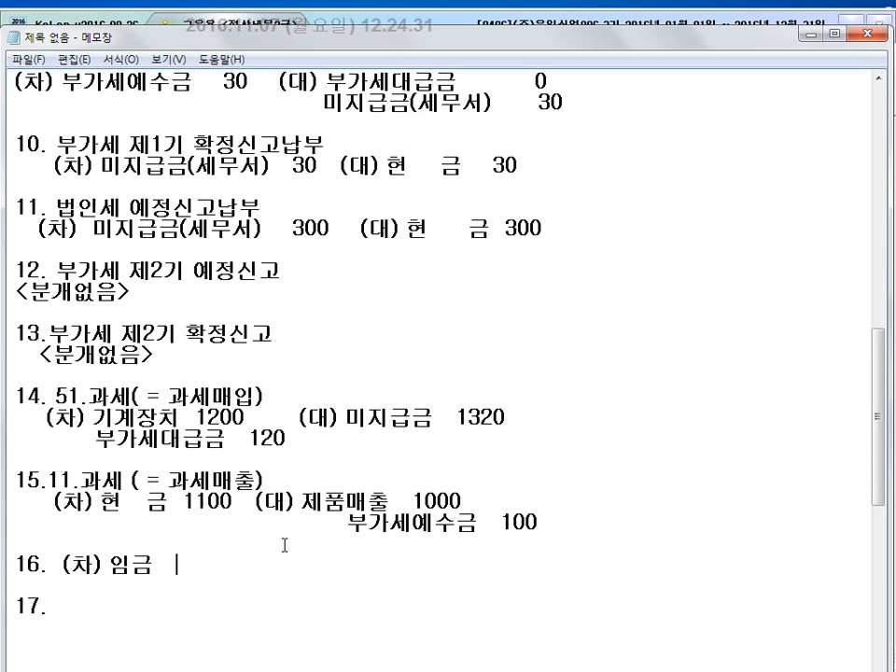
pyautogui.write(' 300  (대')
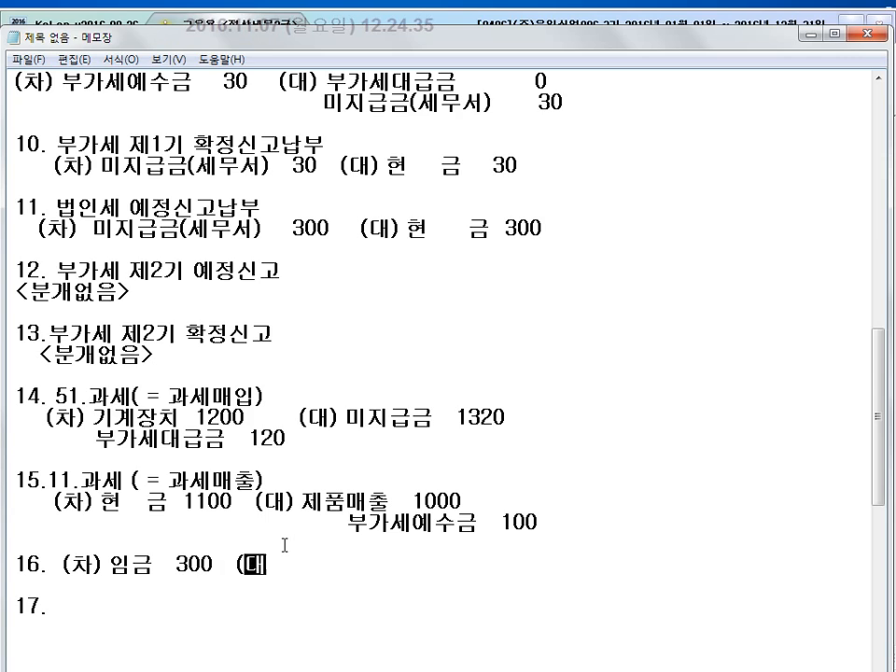
pyautogui.write(') 예수금  20')
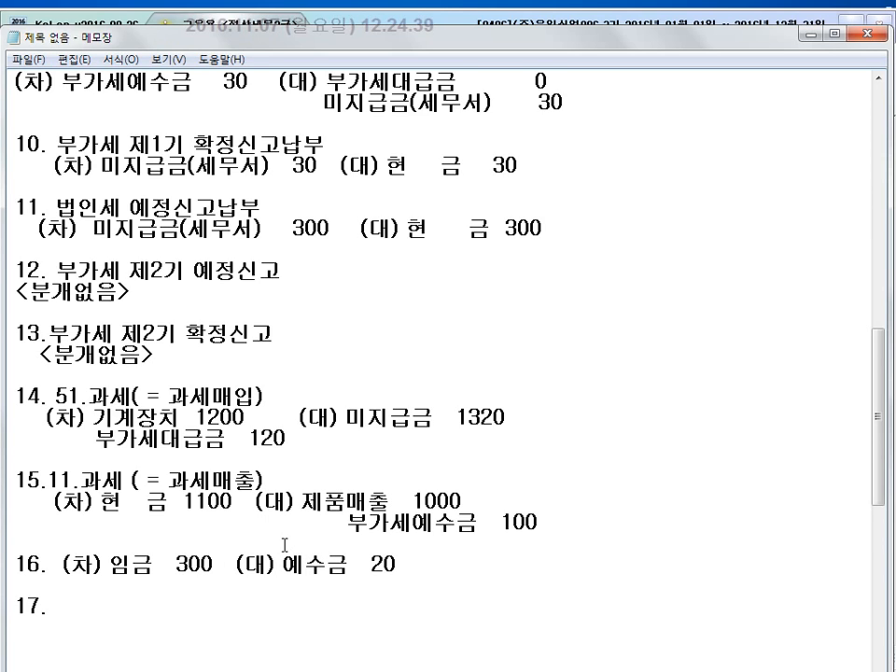
pyautogui.press('Return')
pyautogui.write('현 ')
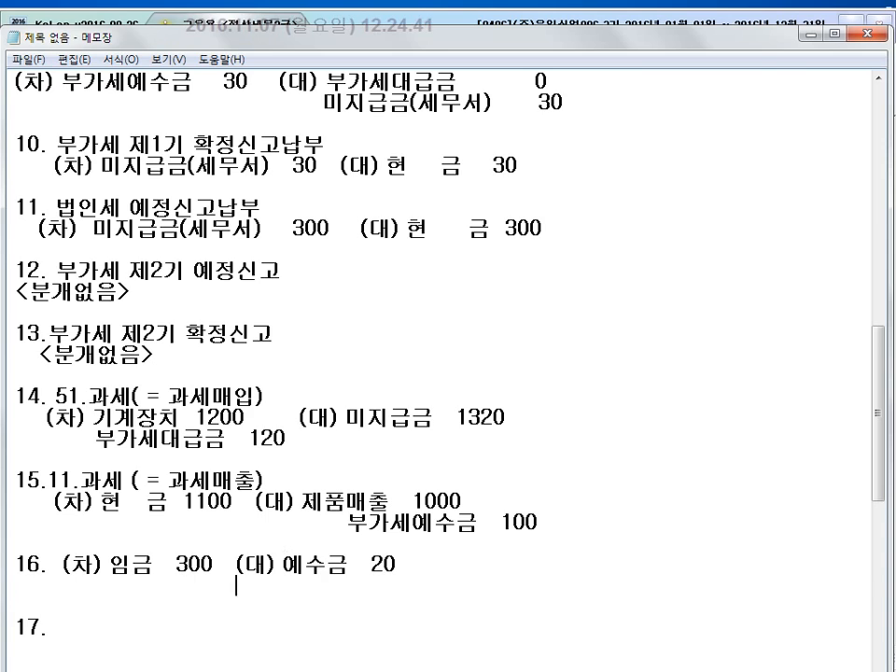
pyautogui.write('  금 280')
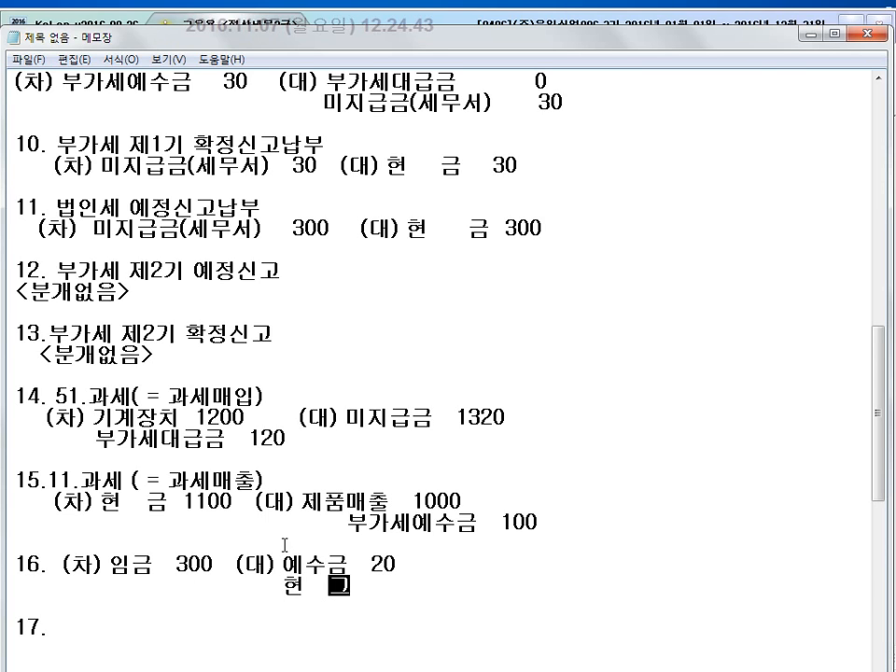
# Step: Write the first line of entry 17 as (차) 부가세예수금 100 (대) 부가세대급금 120
pyautogui.press('Down')
pyautogui.press('Down')
pyautogui.press('End')
pyautogui.write('(차)9대이')
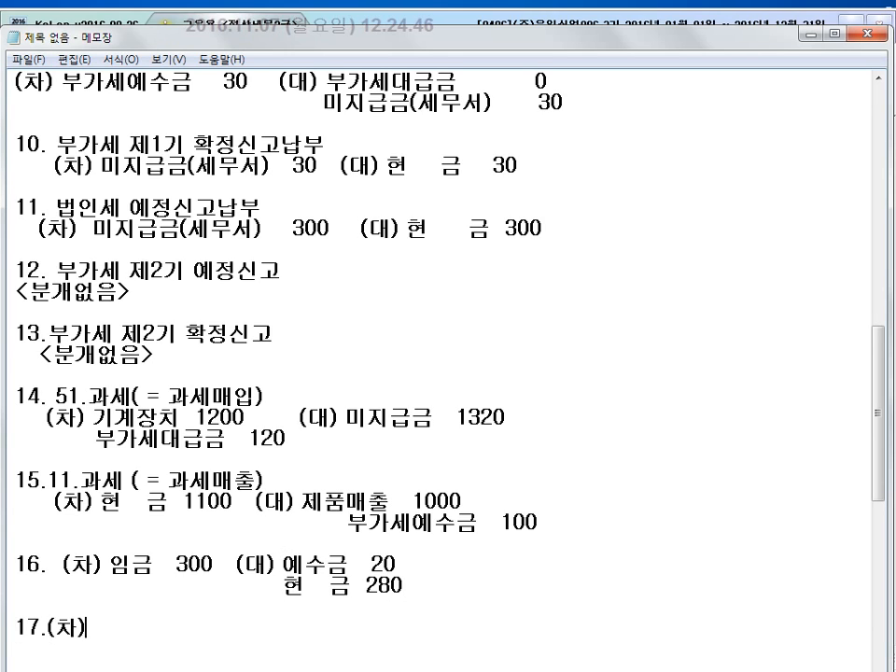
pyautogui.press('BackSpace')
pyautogui.press('BackSpace')
pyautogui.press('BackSpace')
pyautogui.write('(대)')
pyautogui.write(' 부가세')
pyautogui.write('예수금  ')
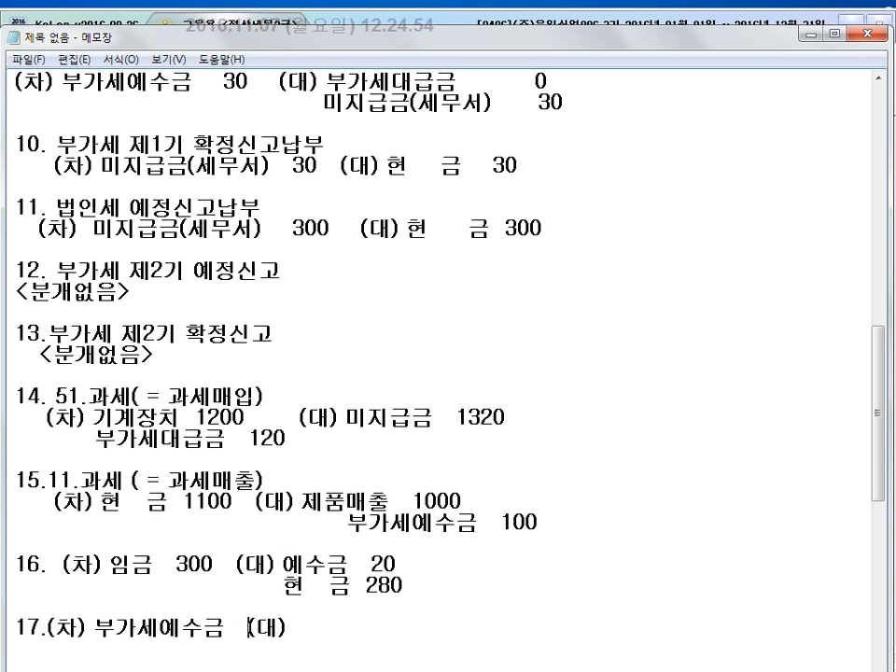
pyautogui.write('100')
pyautogui.press('End')
pyautogui.write('부가세대급ㄱ금 120')
# Step: Add the second debit line 미수금(세무서) 20 under entry 17, leaving blank lines below it
pyautogui.press('Return')
pyautogui.press('Return')
pyautogui.press('Return')
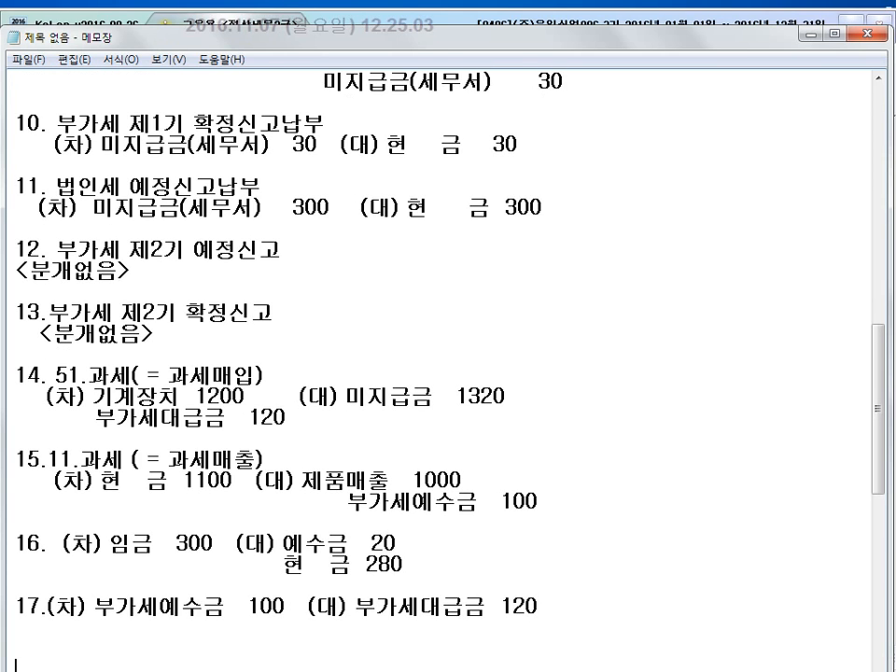
pyautogui.press('Return')
pyautogui.press('Return')
pyautogui.press('Up')
pyautogui.press('Up')
pyautogui.press('Up')
pyautogui.press('Up')
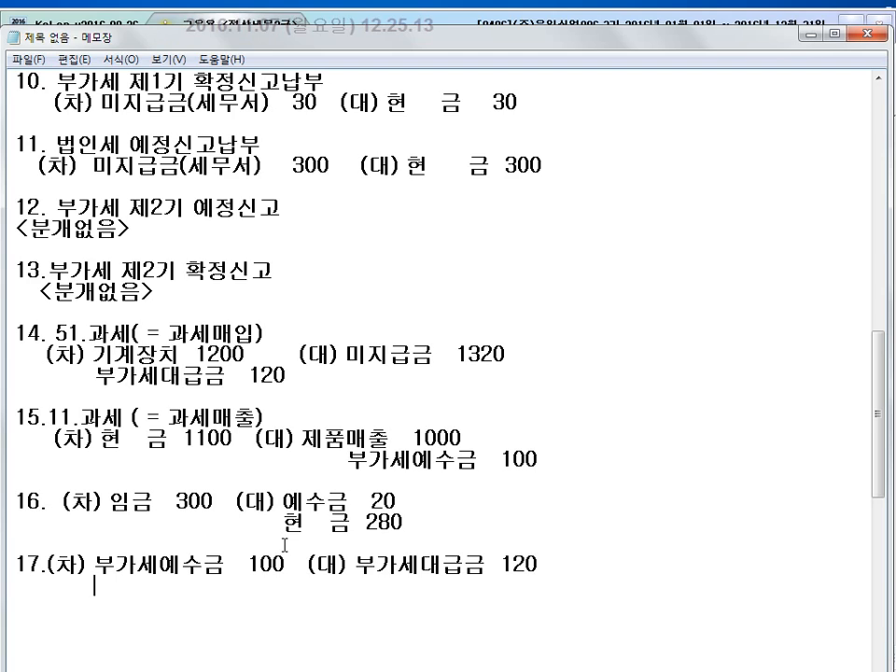
pyautogui.write('20')
pyautogui.press('Home')
pyautogui.write('ㅁㅣ수금')
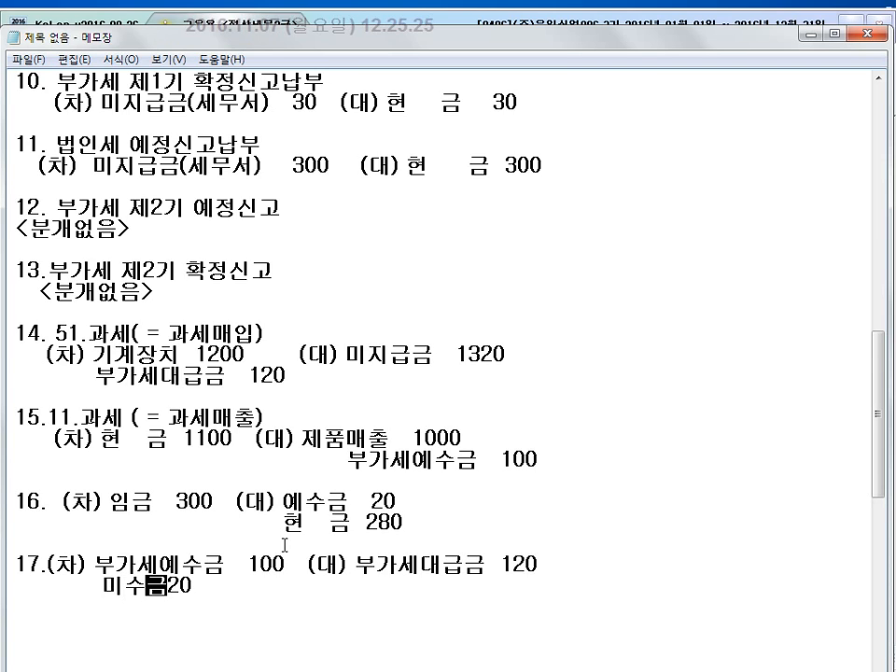
pyautogui.write('(세')
pyautogui.write('무서)')
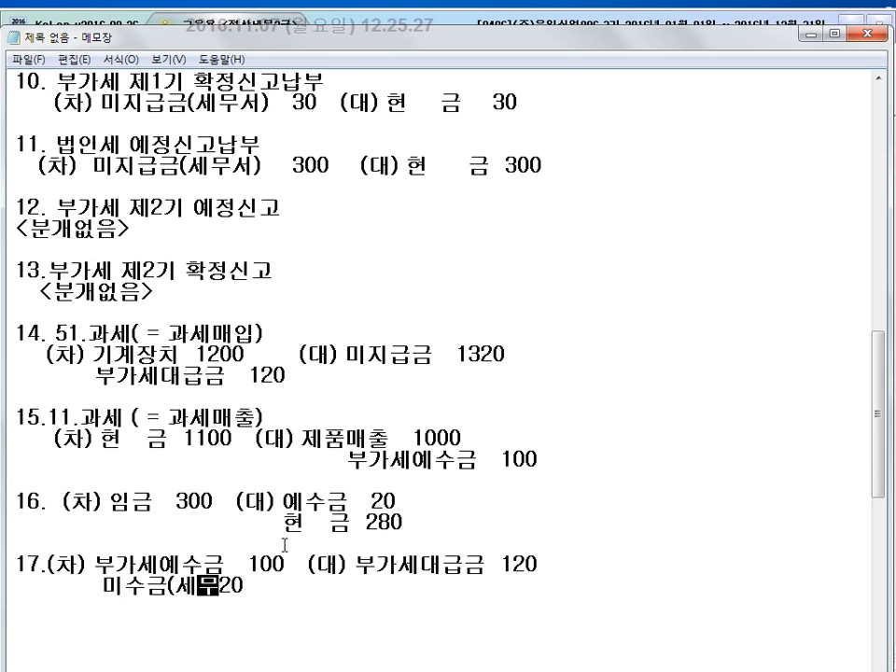
pyautogui.press('End')
pyautogui.press('Return')
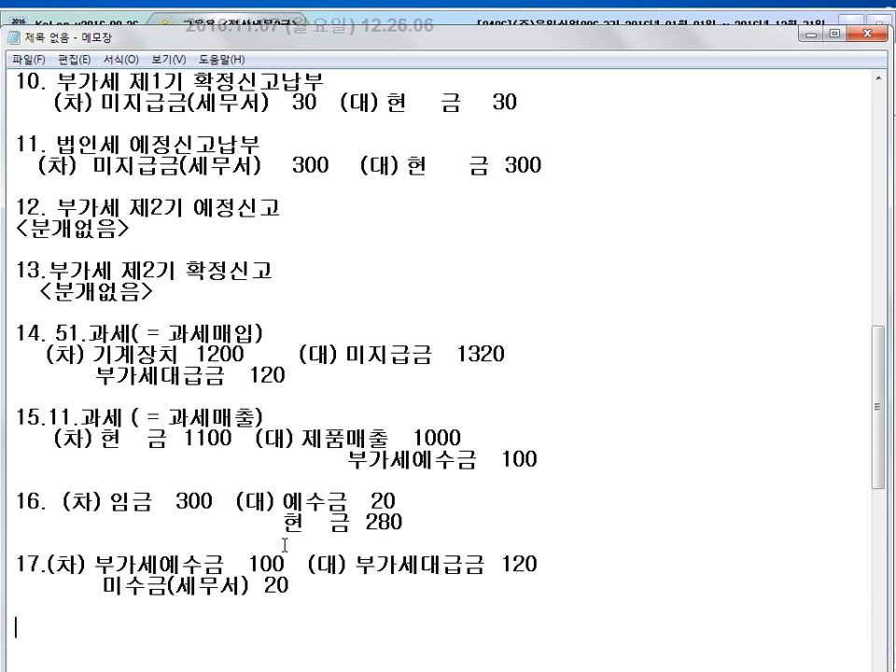
# Step: Switch to KcLep's 일반전표입력, set the month to 12, and start a voucher line on day 31
pyautogui.click(719, 666)
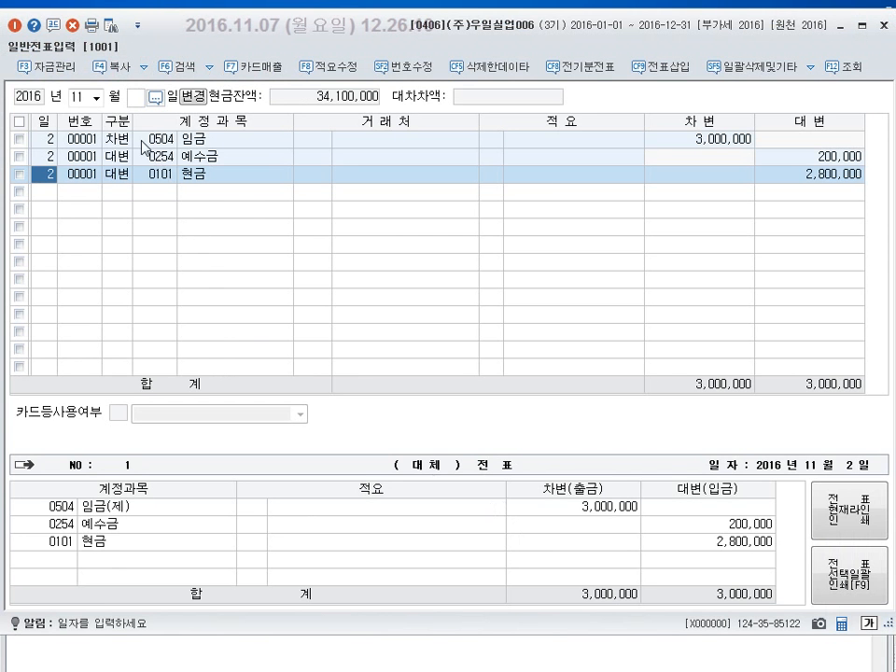
pyautogui.click(96, 96)
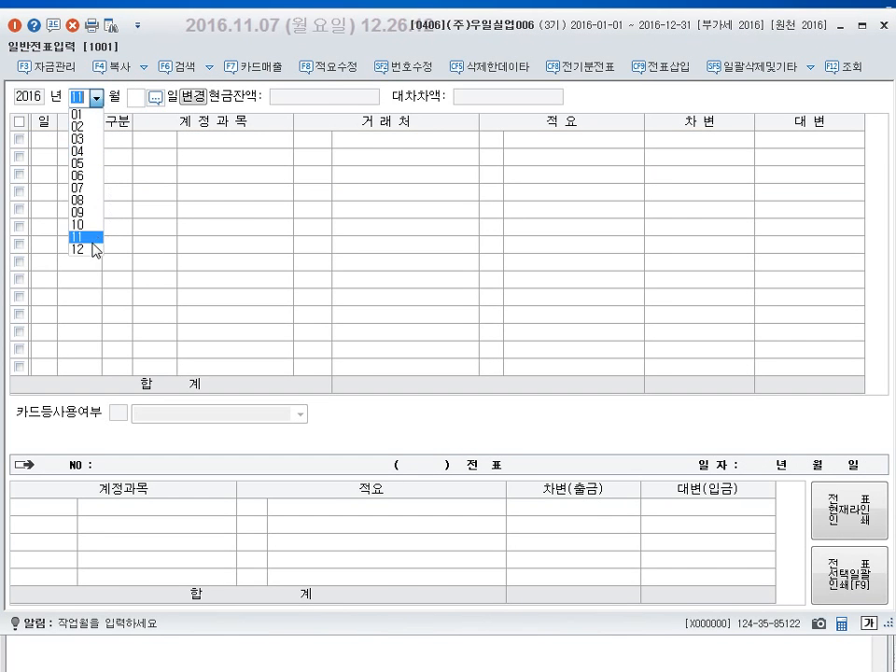
pyautogui.click(90, 250)
pyautogui.press('Return')
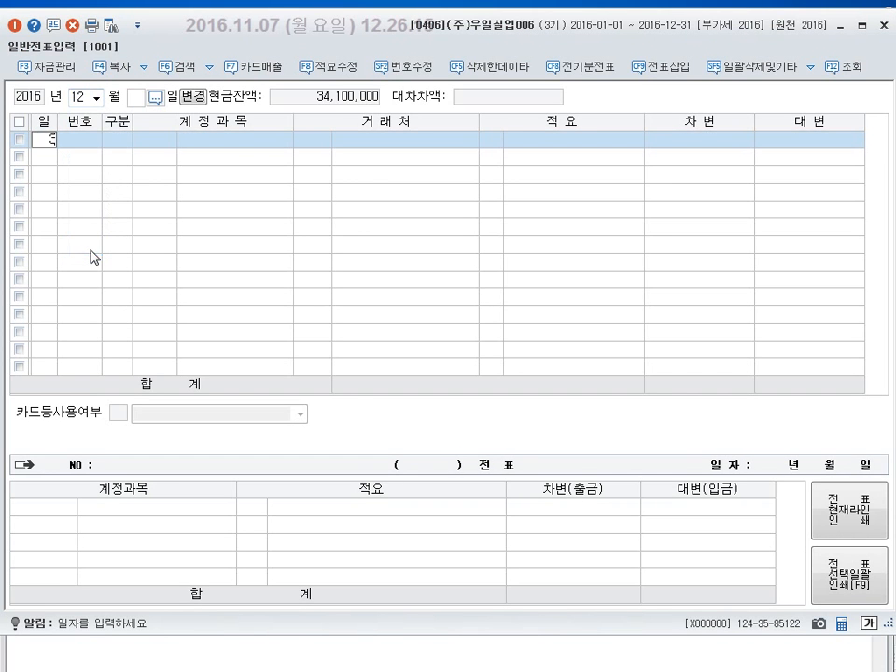
pyautogui.write('31')
pyautogui.press('Return')
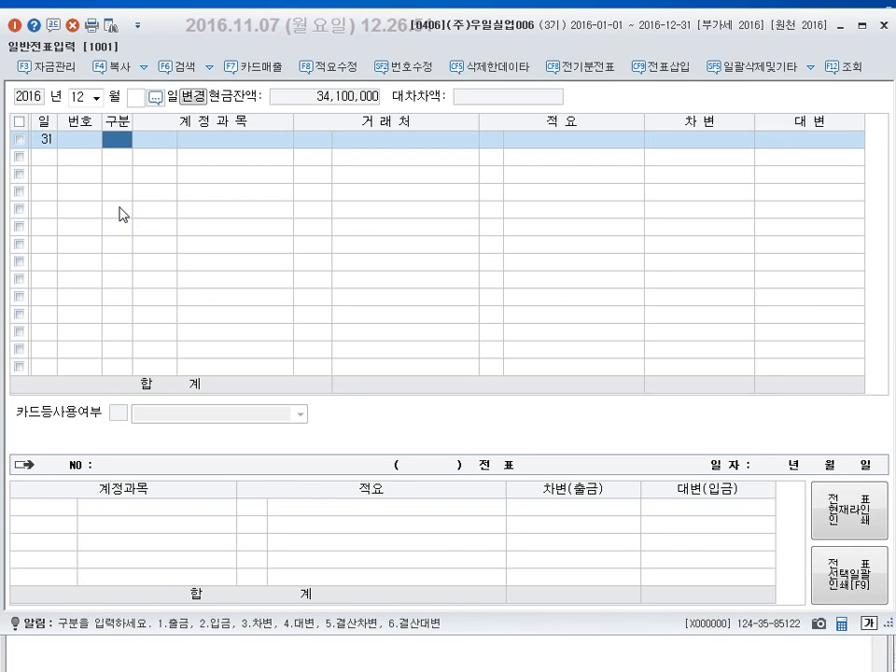
# Step: Make the first December 31 line 차변 (3) with account 0255 부가세예수금, looked up by "부가", and an amount of 1,000,000
pyautogui.write('3')
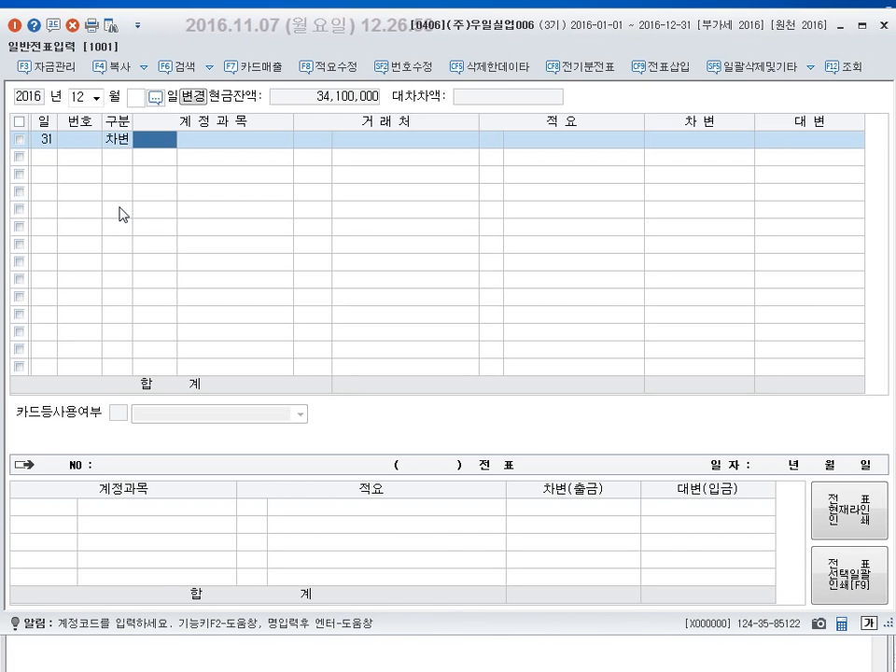
pyautogui.write('부개')
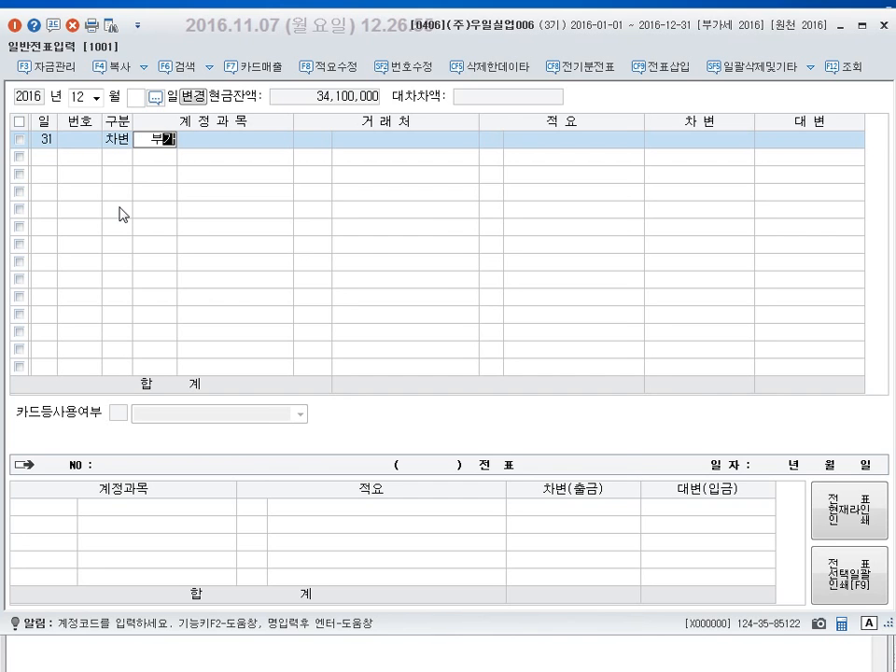
pyautogui.press('Return')
pyautogui.press('Down')
pyautogui.press('Return')
pyautogui.press('Return')
pyautogui.press('Return')
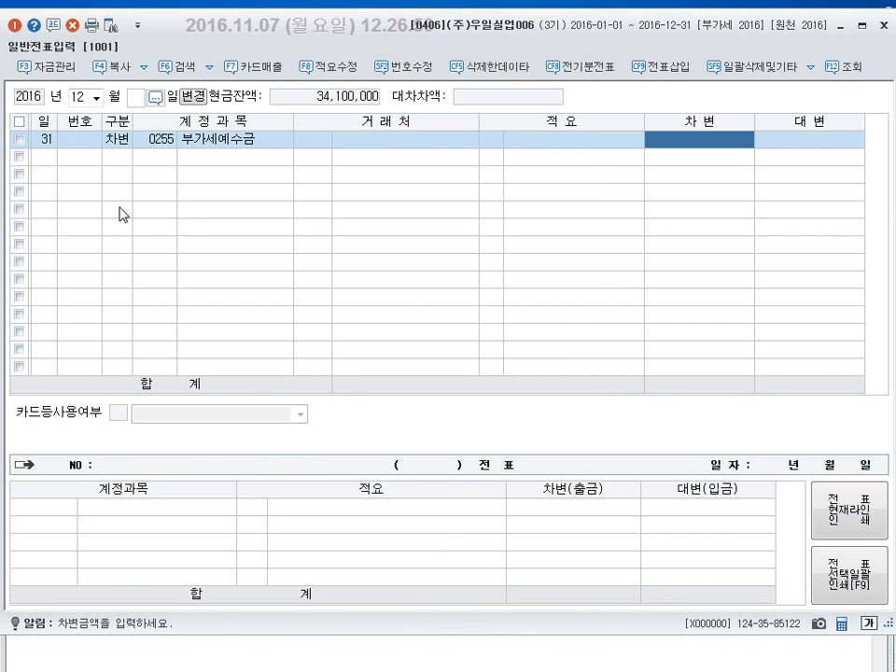
pyautogui.write('1000000')
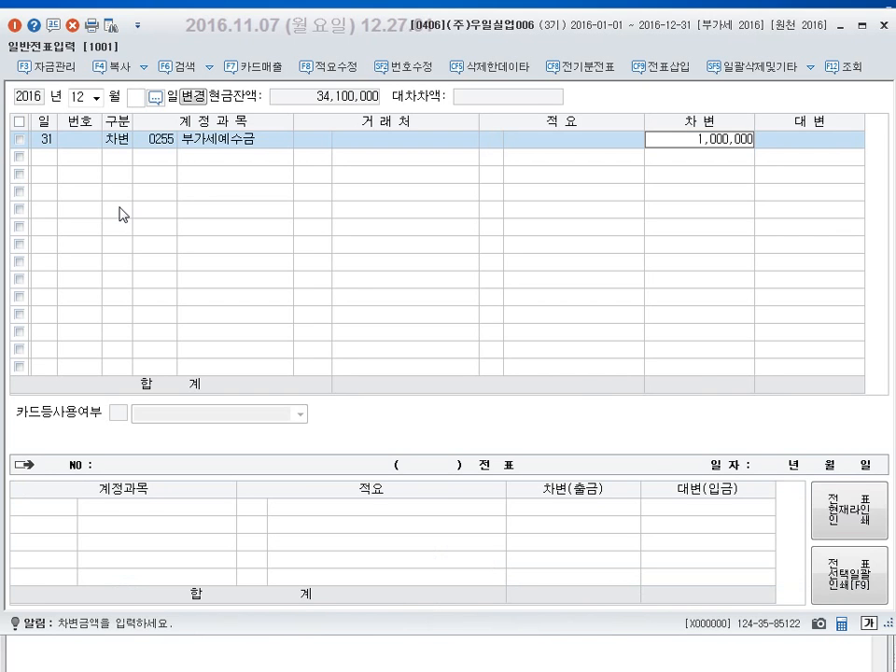
pyautogui.press('Return')
# Step: Enter the second line as 대변 (4) with account 0135 부가세대급금 and set its credit to 1,200,000
pyautogui.press('Return')
pyautogui.write('4')
pyautogui.press('Return')
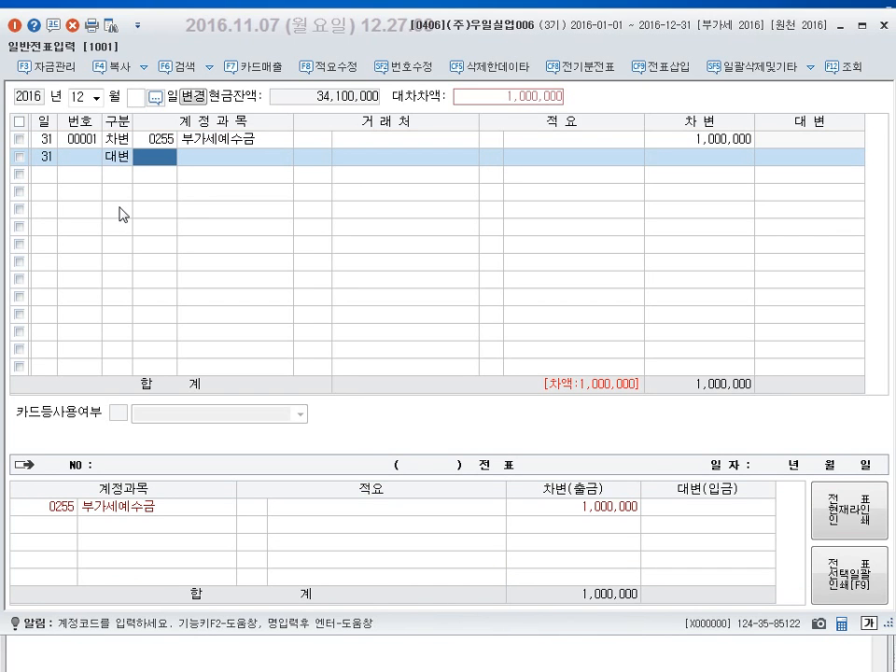
pyautogui.write('부가')
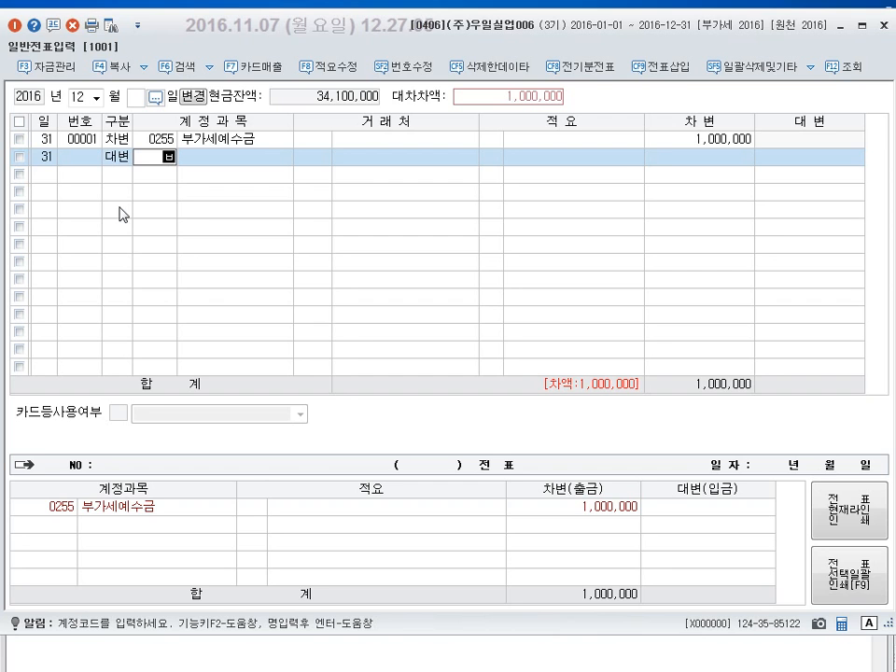
pyautogui.press('Return')
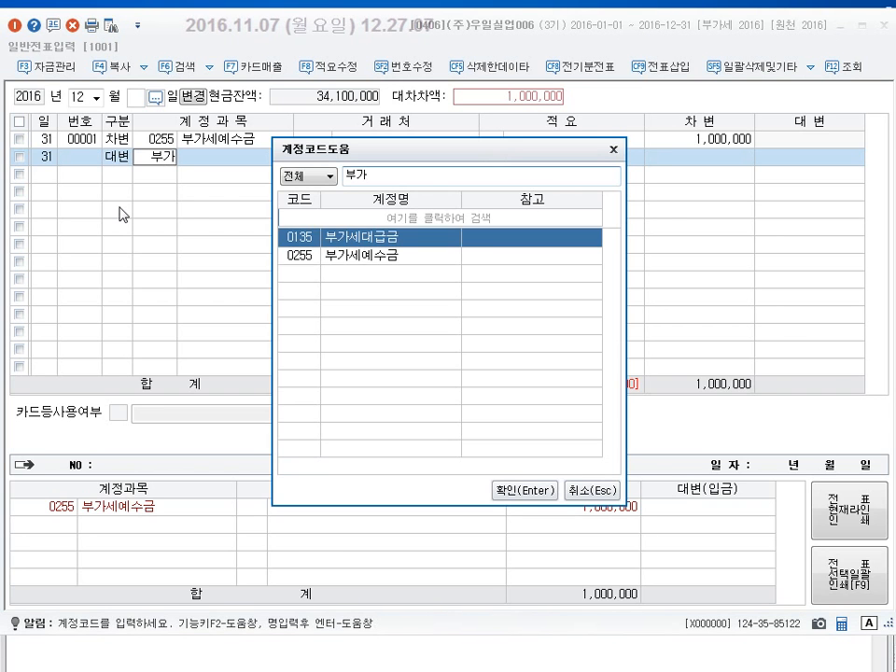
pyautogui.press('Return')
pyautogui.press('Return')
pyautogui.press('Return')
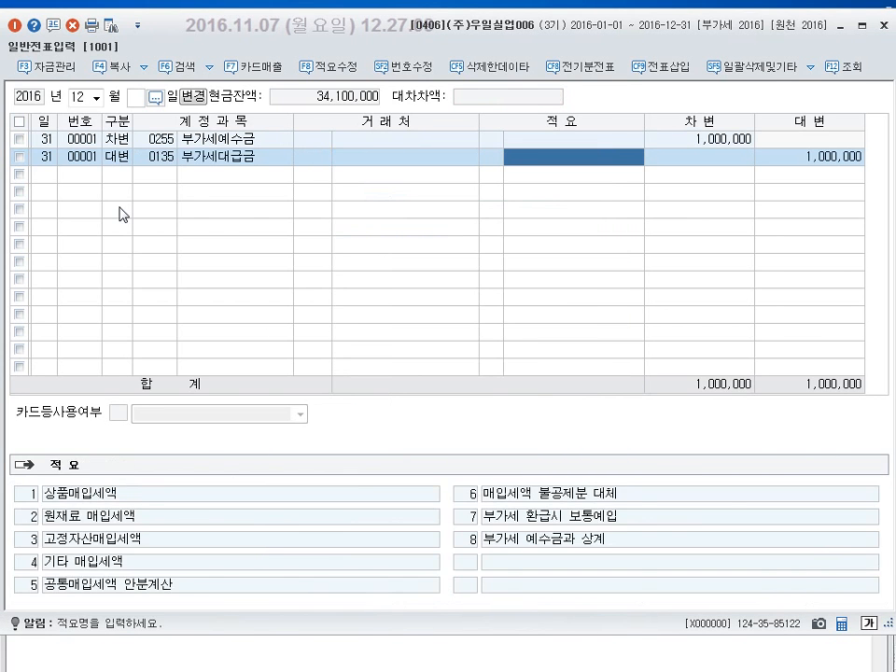
pyautogui.press('Return')
pyautogui.write('1,200,000')
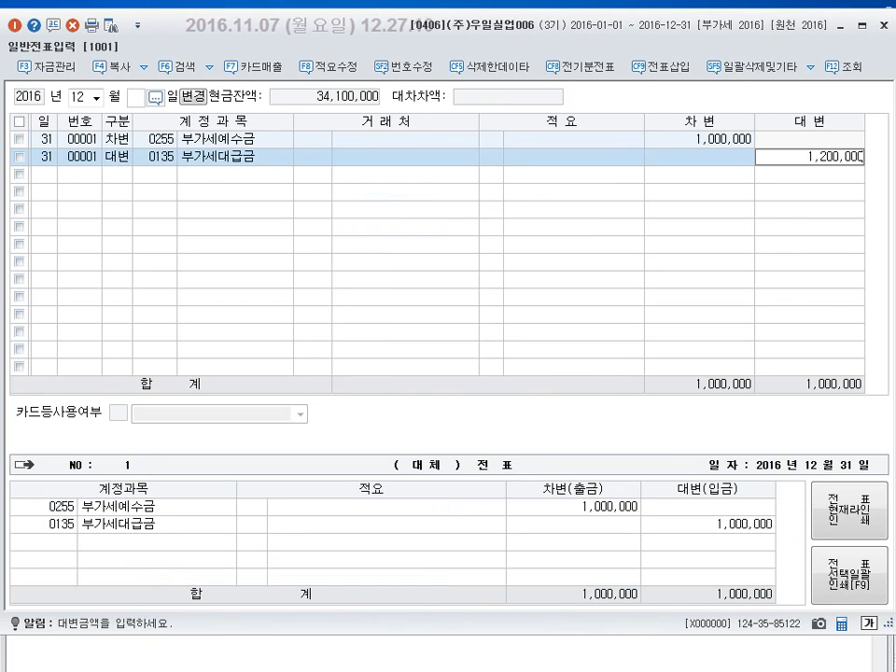
pyautogui.press('Return')
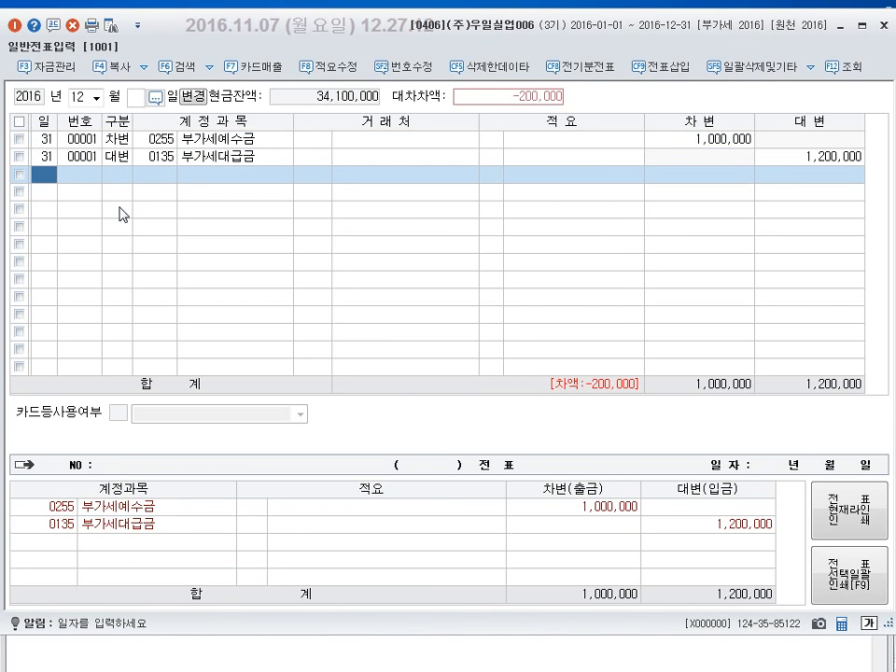
# Step: Start a third line on day 31 as 차변 (3) and search the account codes for 미수금
pyautogui.write('31')
pyautogui.press('Return')
pyautogui.write('3')
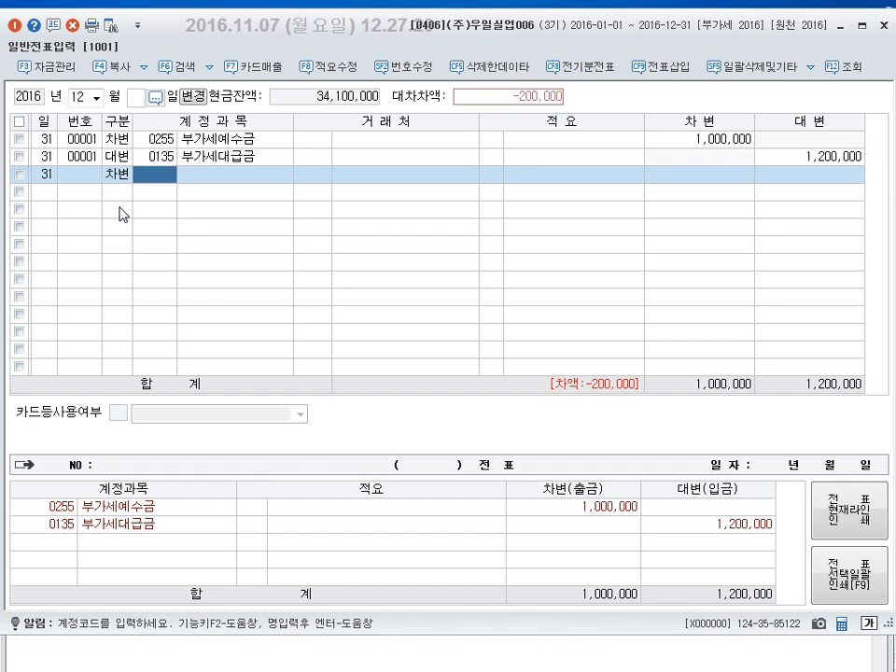
pyautogui.write('미수')
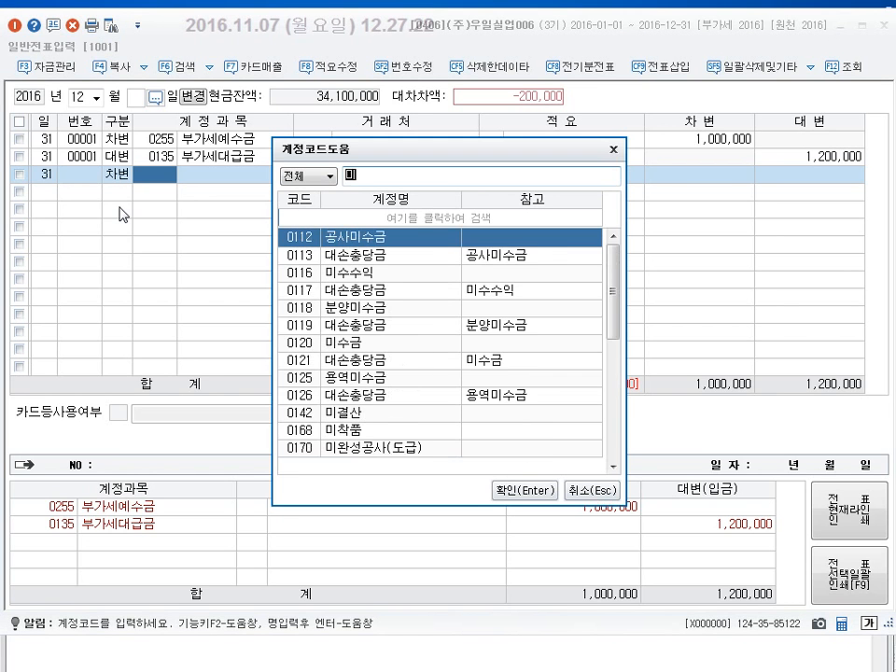
pyautogui.write('금')
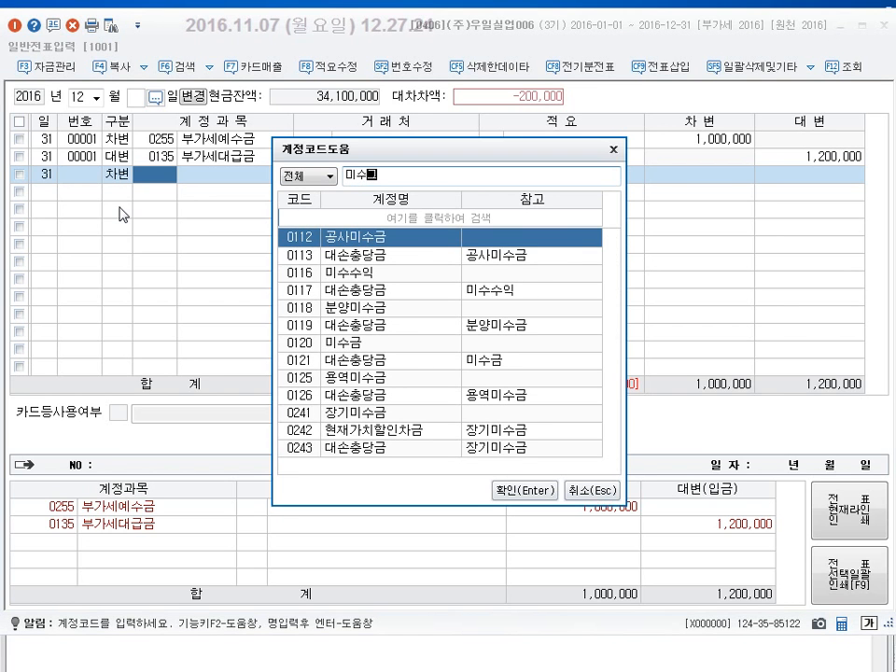
# Step: Assign account 0120 미수금 to the third debit line of the December 31 general voucher
pyautogui.press('Down')
pyautogui.press('Down')
pyautogui.press('Return')
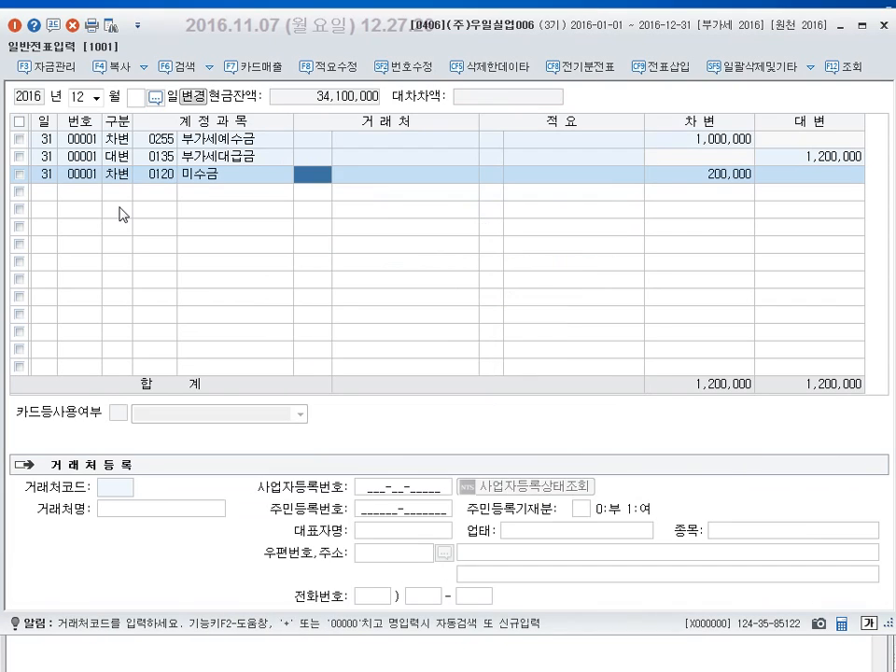
# Step: Set vendor 00104 세무서 on the 미수금 debit line and complete the voucher line
pyautogui.press('F2')
pyautogui.write('세')
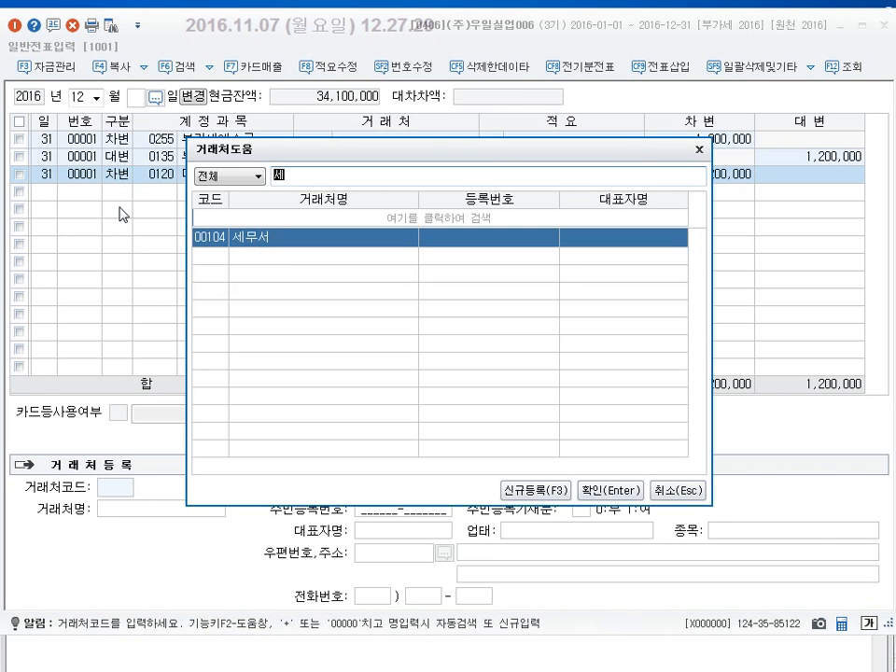
pyautogui.write('무서')
pyautogui.press('Return')
pyautogui.press('Return')
pyautogui.press('Return')
pyautogui.press('Return')
pyautogui.press('Up')
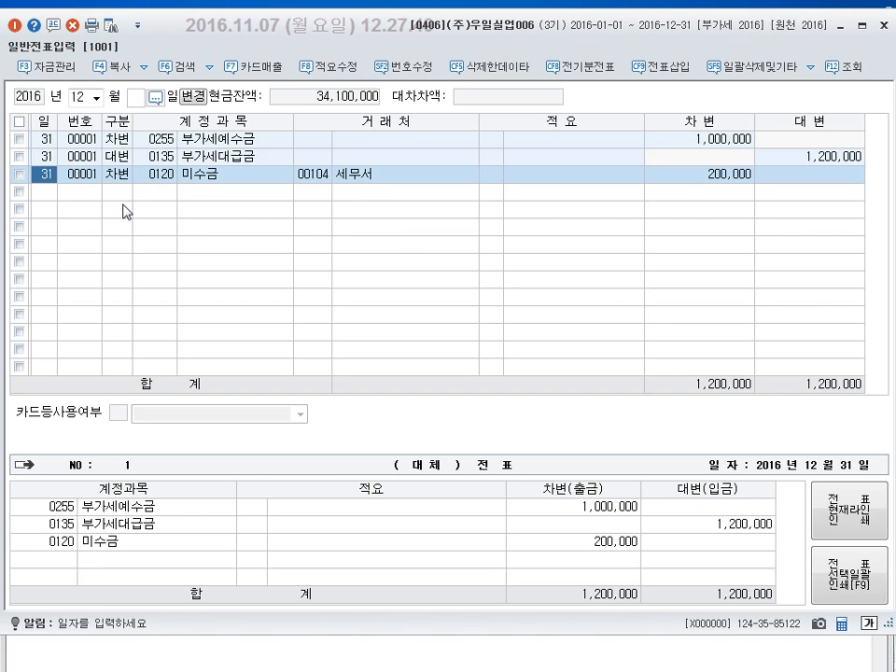
# Step: Leave general voucher entry, put the notes window away, and open closing data entry (결산자료입력) in KcLep
pyautogui.click(884, 28)
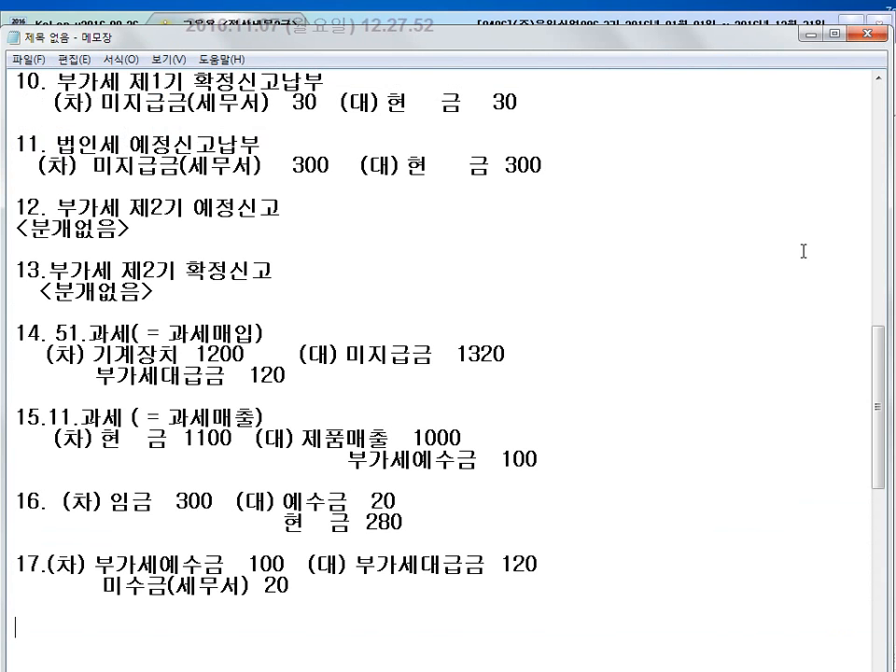
pyautogui.click(813, 34)
pyautogui.click(886, 60)
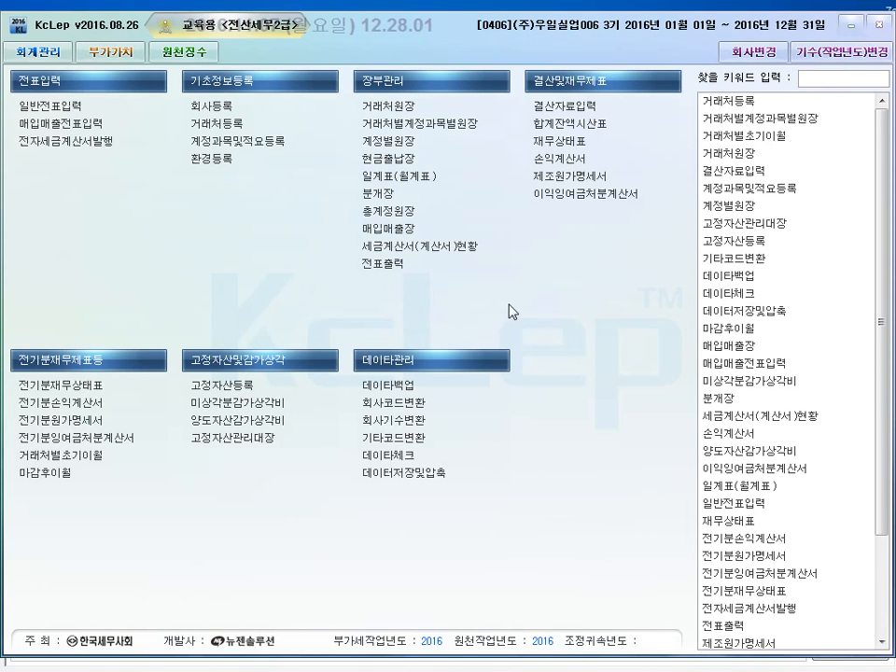
pyautogui.click(590, 108)
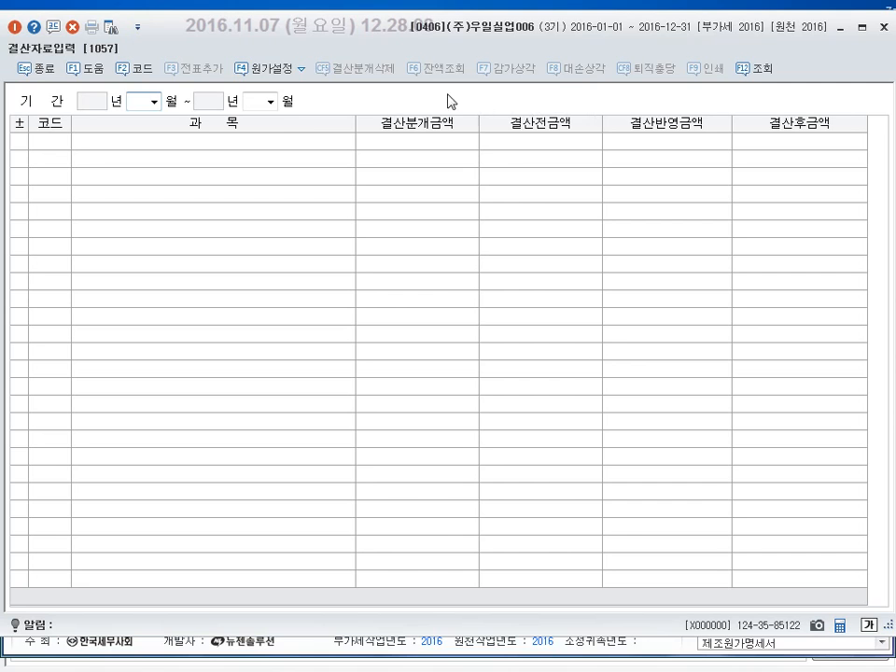
# Step: Set the closing data period to January through December 2016
pyautogui.click(154, 102)
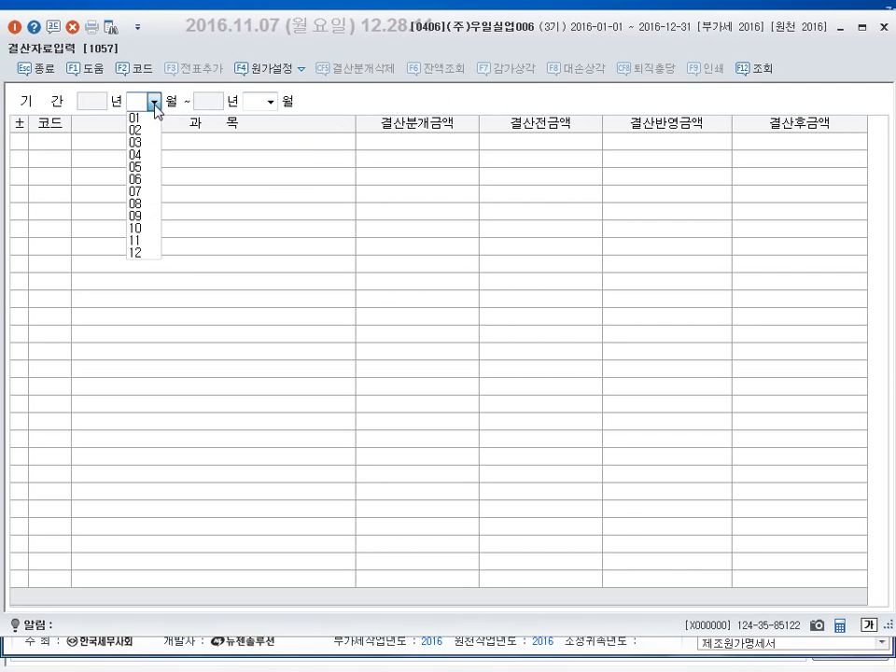
pyautogui.click(149, 117)
pyautogui.click(271, 101)
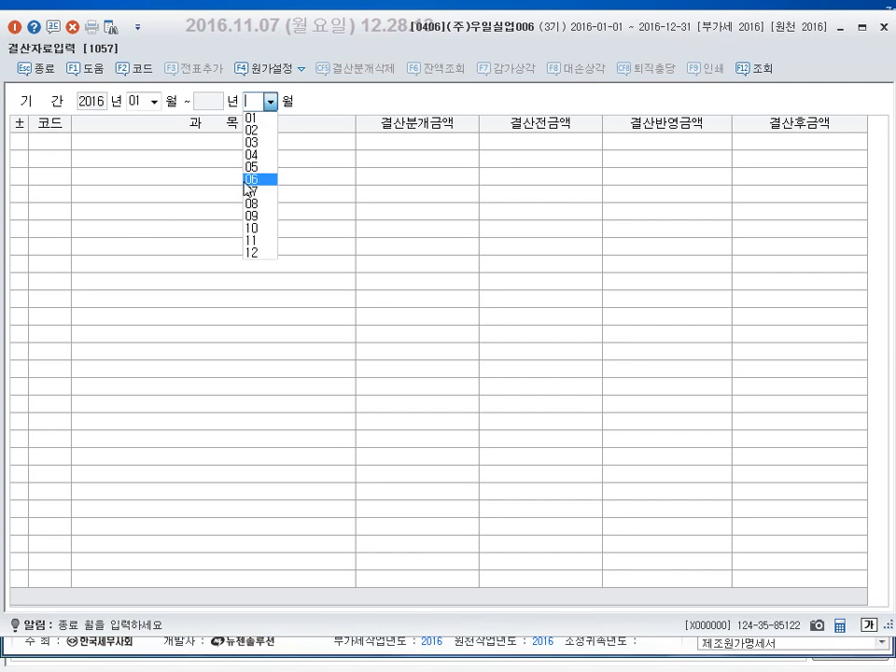
pyautogui.click(261, 253)
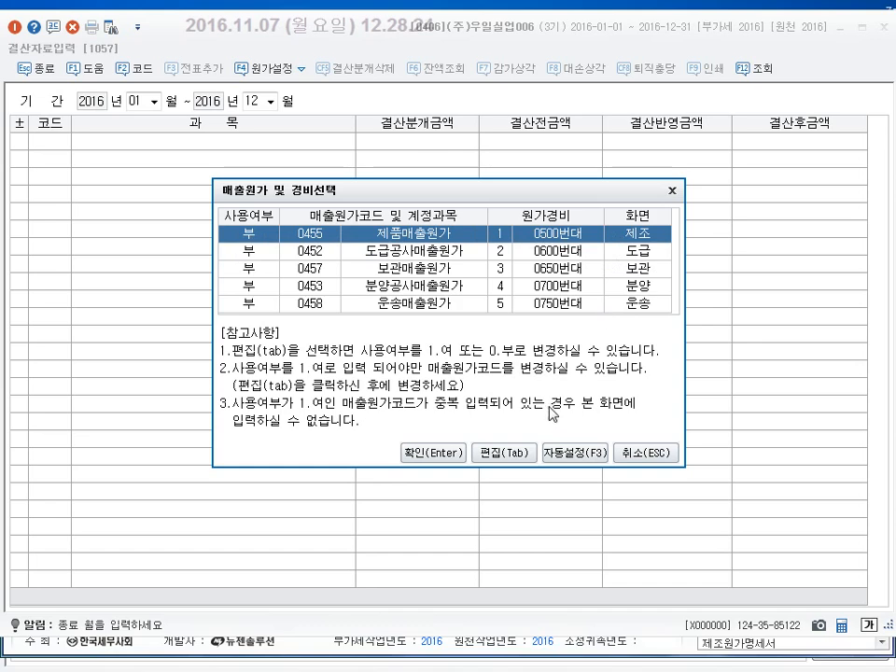
# Step: Set product cost of sales 0455 제품매출원가 to 여 (used) and confirm the cost selection
pyautogui.click(523, 454)
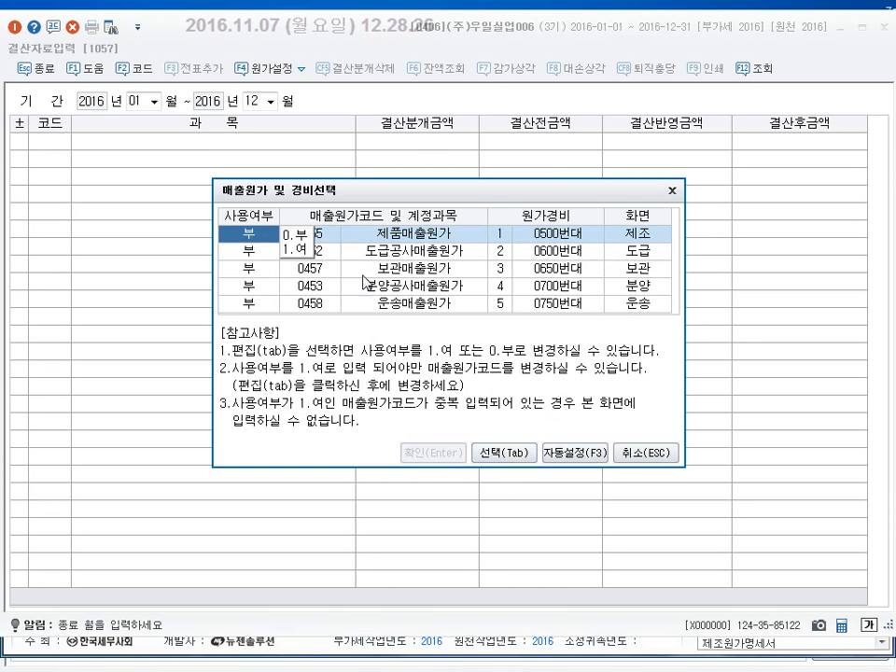
pyautogui.click(301, 250)
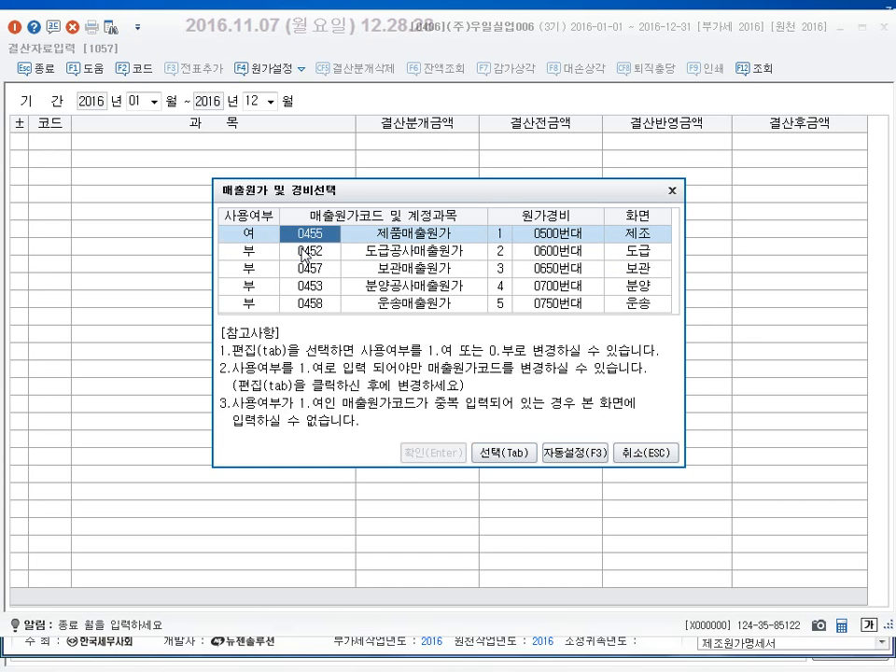
pyautogui.click(507, 457)
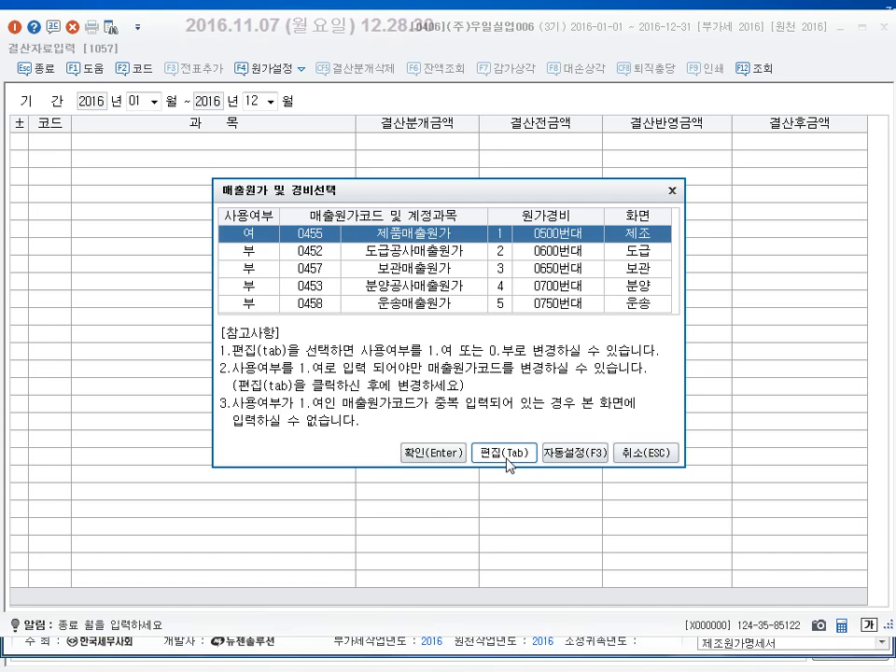
pyautogui.click(441, 453)
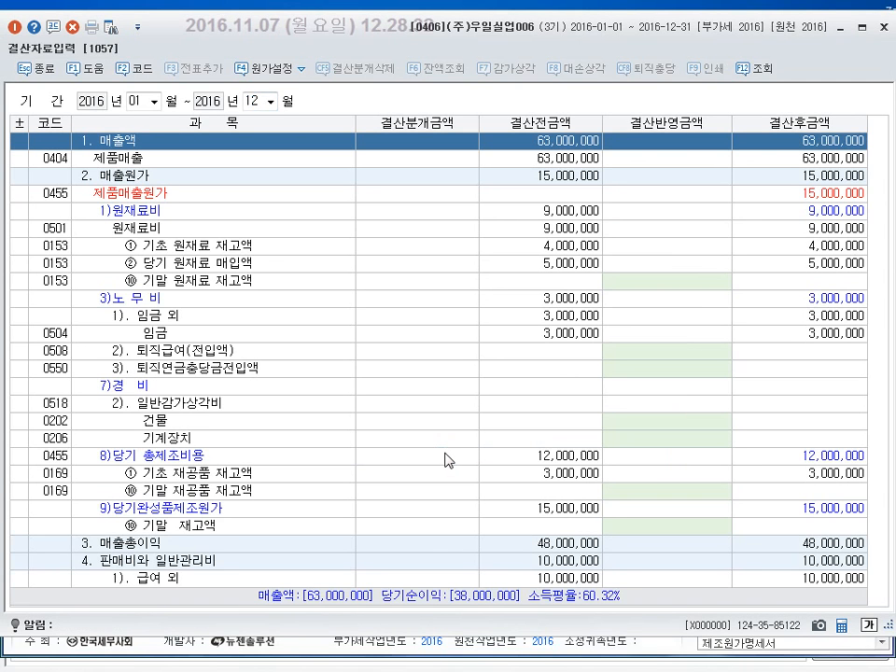
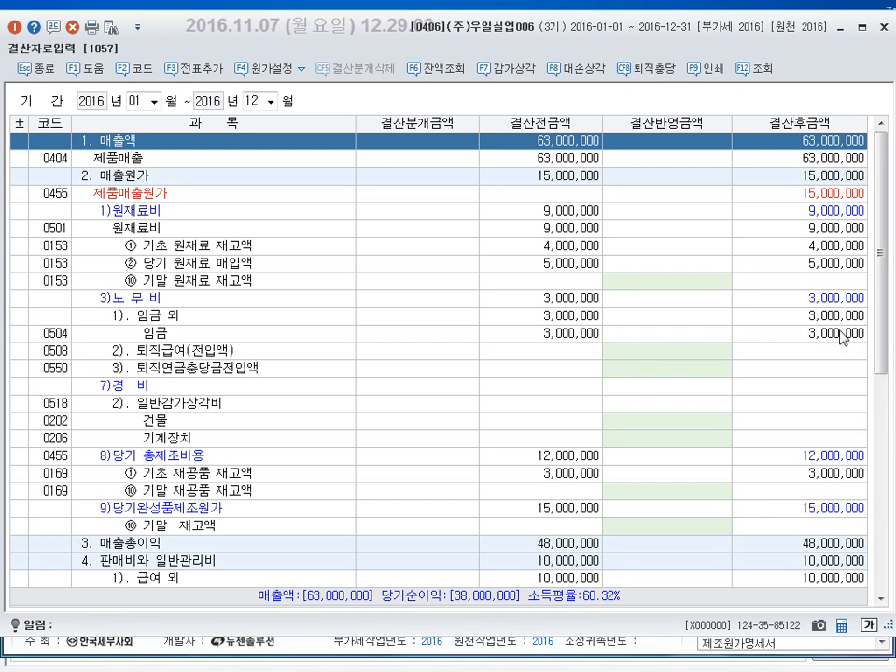
# Step: Examine the 퇴직급여(전입액) rows under manufacturing labour cost (0508) and under selling and administrative expenses (0806)
pyautogui.moveTo(881, 335)
pyautogui.mouseDown()
pyautogui.moveTo(884, 432)
pyautogui.moveTo(883, 333)
pyautogui.mouseUp()
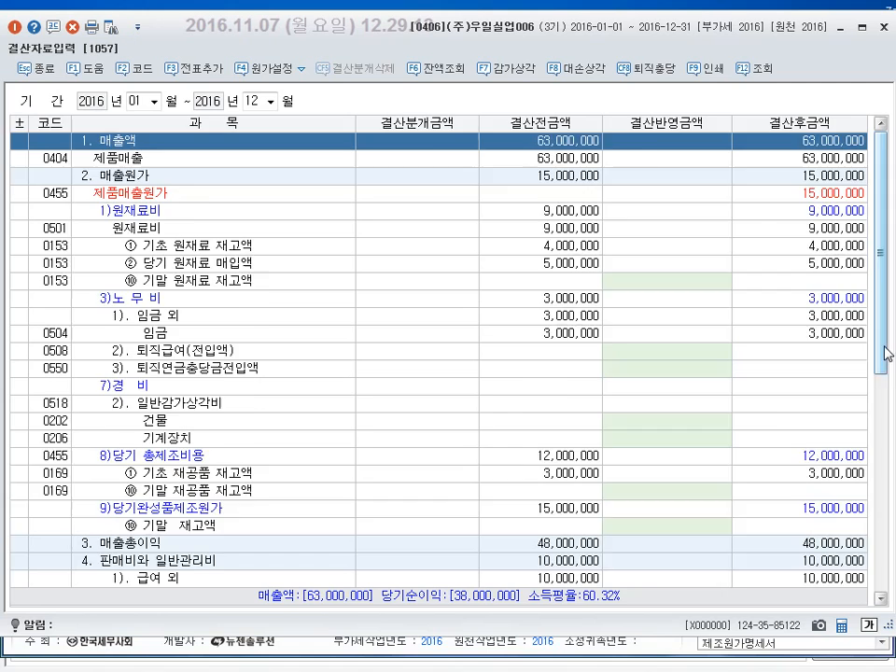
pyautogui.scroll(-3, 606, 423)
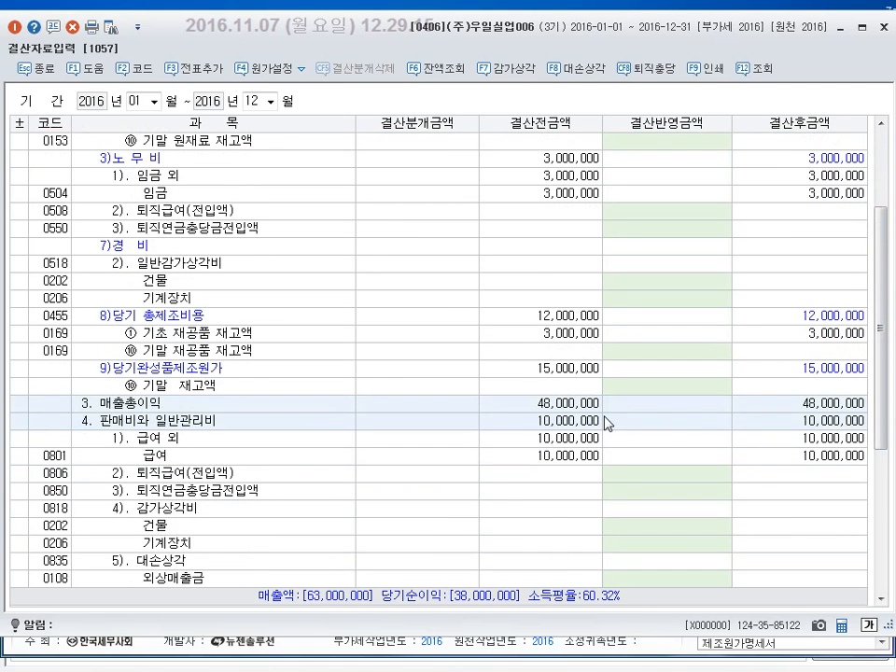
pyautogui.click(607, 423)
pyautogui.moveTo(38, 392)
pyautogui.mouseDown()
pyautogui.moveTo(390, 410)
pyautogui.moveTo(750, 411)
pyautogui.moveTo(874, 436)
pyautogui.mouseUp()
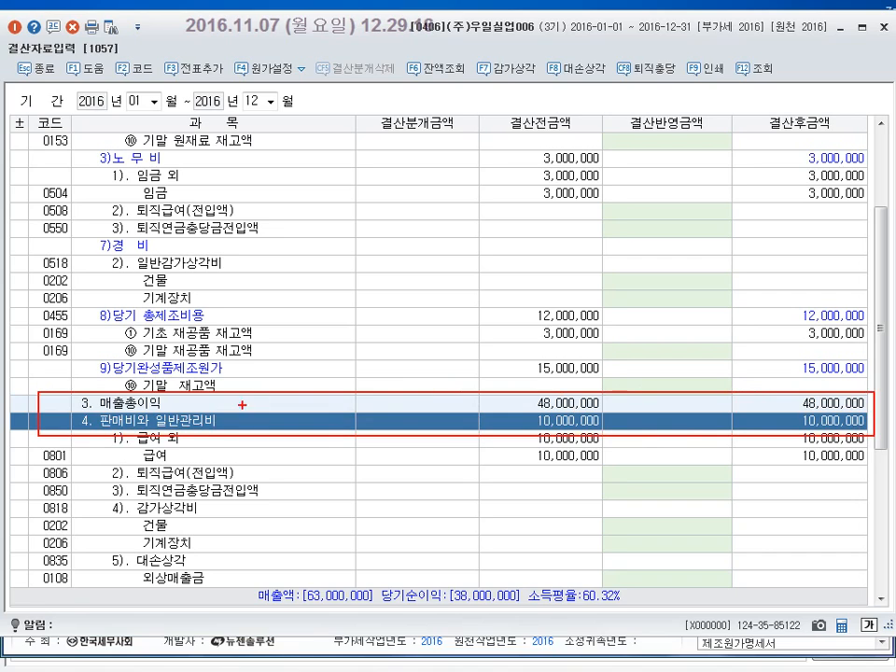
pyautogui.moveTo(115, 182); pyautogui.dragTo(829, 224)
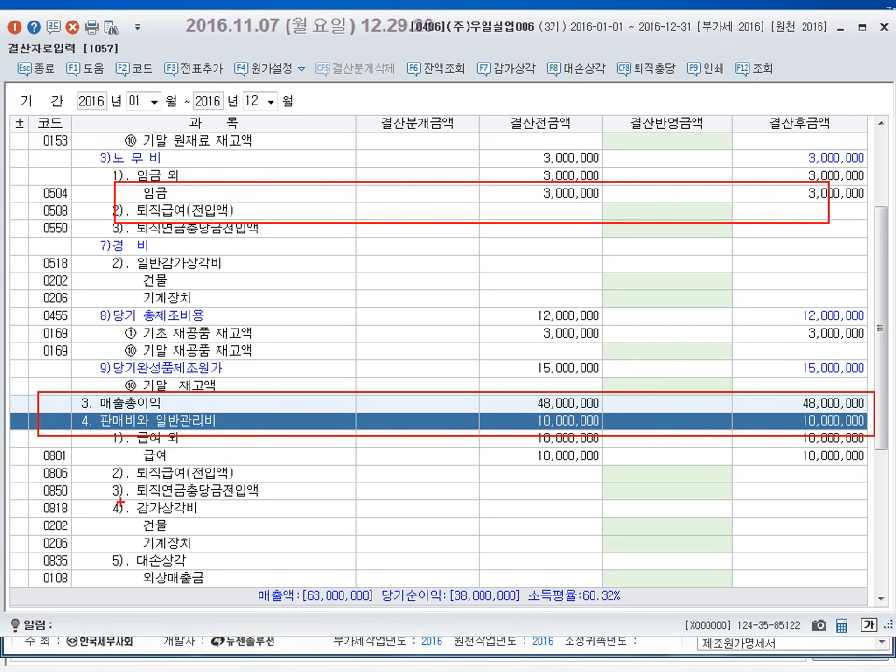
pyautogui.moveTo(119, 461); pyautogui.dragTo(858, 482)
pyautogui.moveTo(100, 370)
pyautogui.mouseDown()
pyautogui.moveTo(157, 271)
pyautogui.moveTo(225, 234)
pyautogui.mouseUp()
pyautogui.moveTo(76, 441)
pyautogui.mouseDown()
pyautogui.moveTo(99, 456)
pyautogui.moveTo(86, 454)
pyautogui.moveTo(86, 464)
pyautogui.mouseUp()
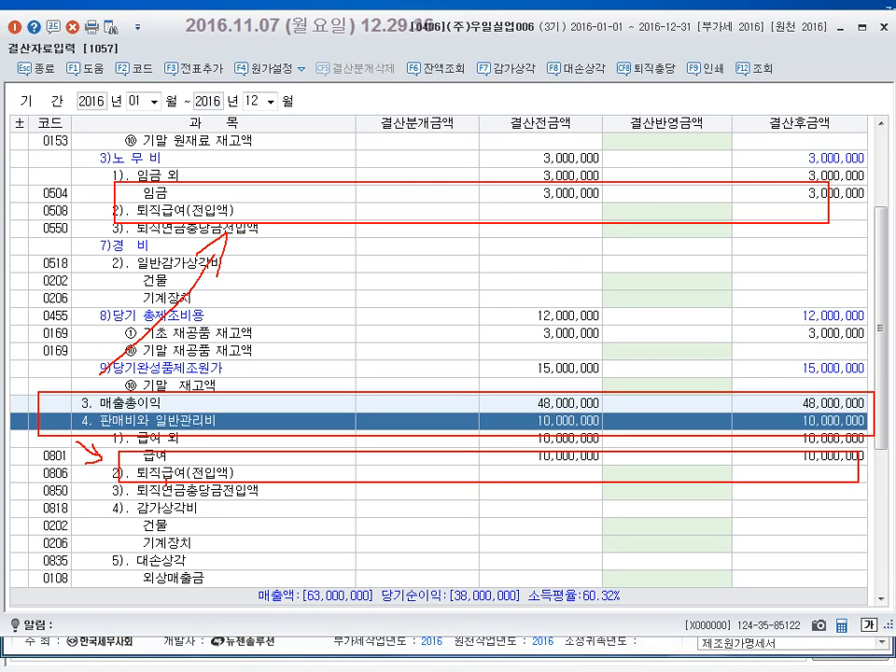
pyautogui.moveTo(622, 207)
pyautogui.mouseDown()
pyautogui.moveTo(658, 217)
pyautogui.moveTo(696, 207)
pyautogui.moveTo(684, 202)
pyautogui.mouseUp()
pyautogui.moveTo(643, 458)
pyautogui.mouseDown()
pyautogui.moveTo(667, 464)
pyautogui.moveTo(647, 479)
pyautogui.moveTo(720, 473)
pyautogui.mouseUp()
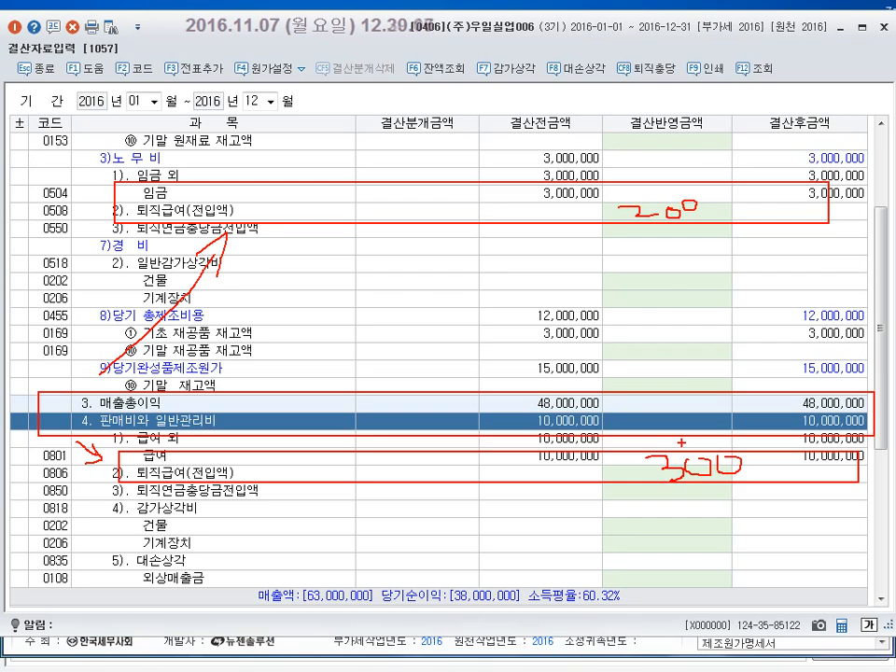
pyautogui.press('Escape')
# Step: Enter 퇴직급여(전입액) closing adjustment amounts of 2,000,000 for manufacturing account 0508 and 3,000,000 for administrative account 0806
pyautogui.click(673, 214)
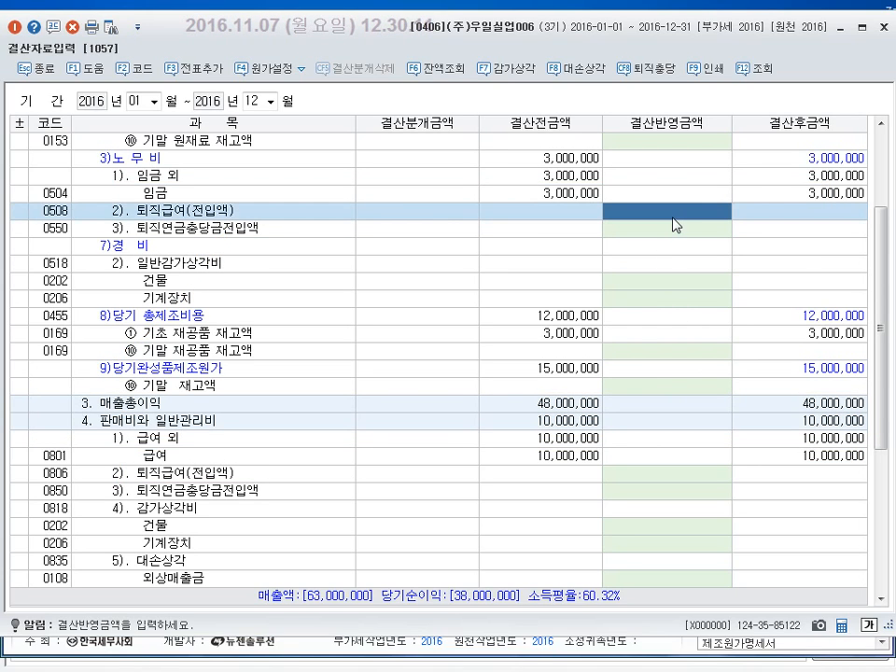
pyautogui.write('2,000,00')
pyautogui.write('00,000')
pyautogui.press('Return')
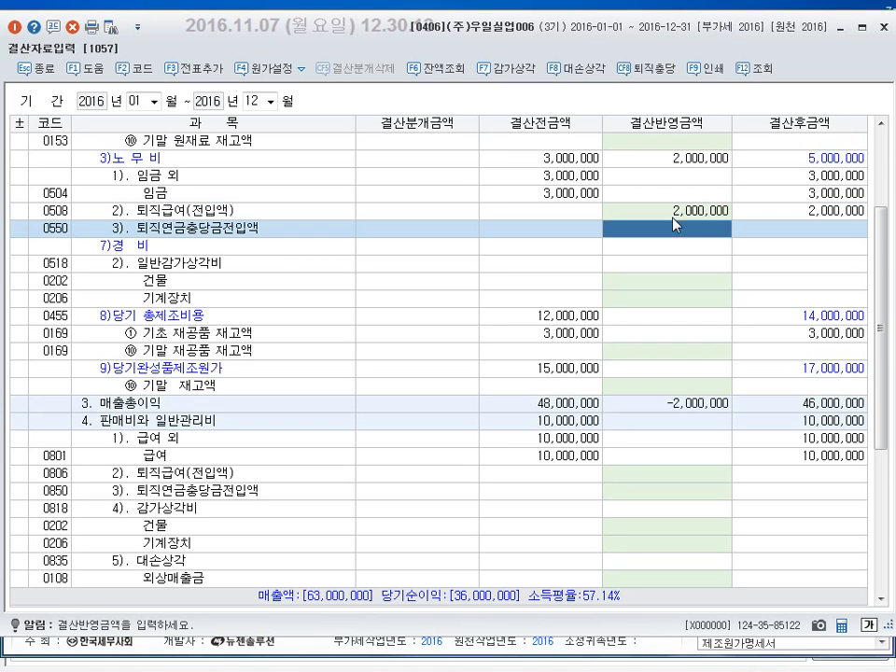
pyautogui.click(693, 473)
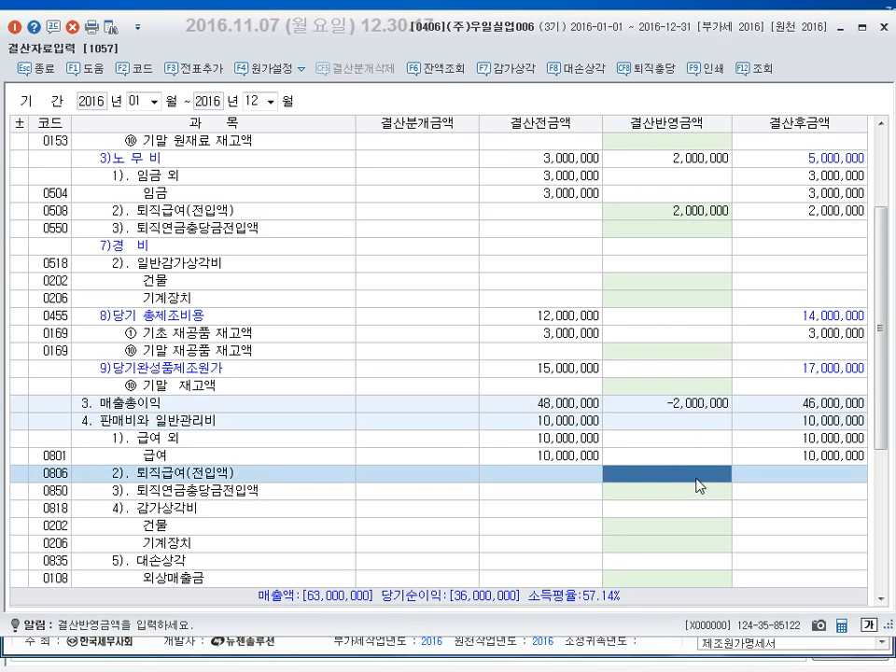
pyautogui.write('3000000')
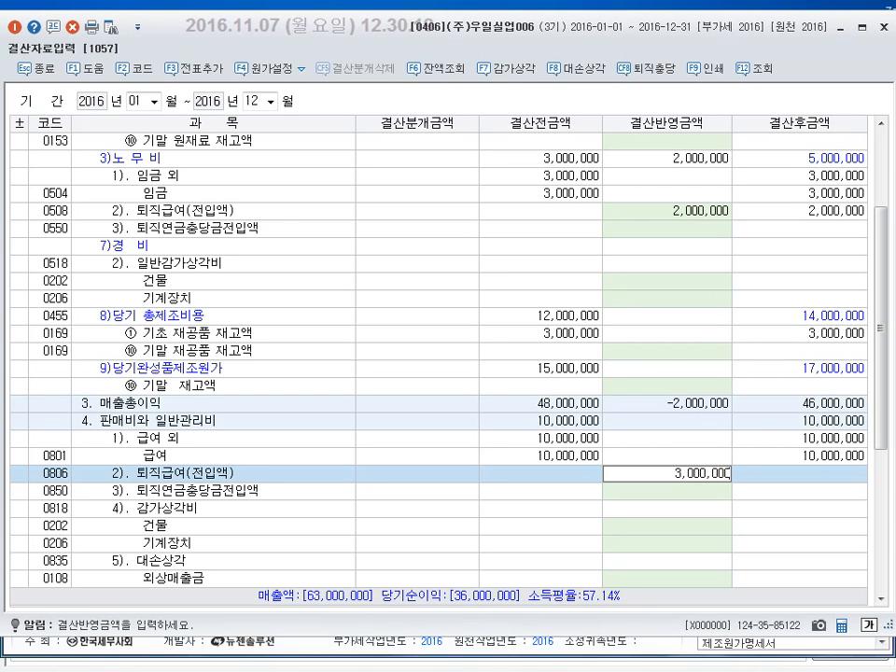
pyautogui.press('Return')
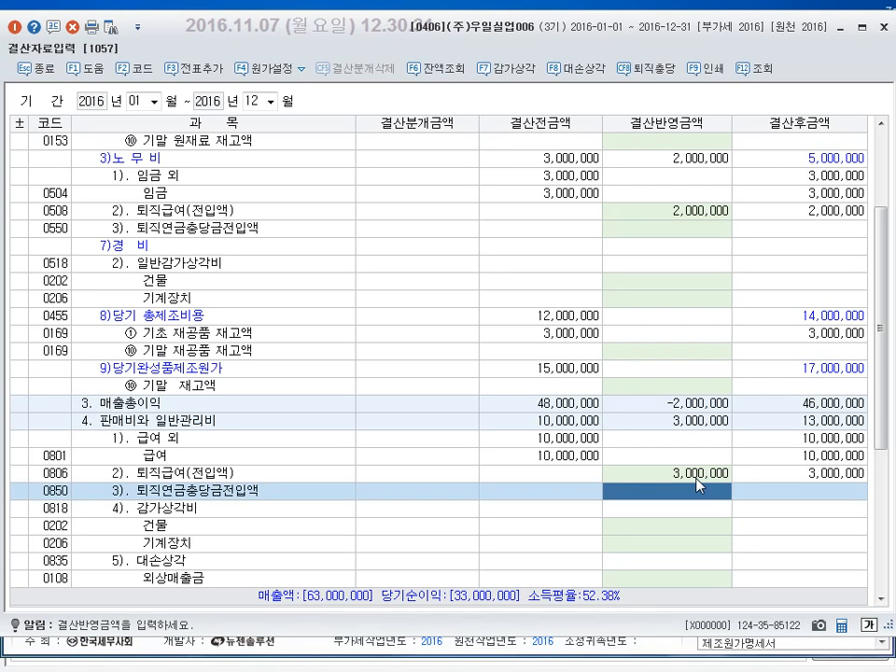
# Step: Review the building and machinery rows and their expense categories in the depreciation (감가상각) dialog, without applying anything
pyautogui.click(528, 69)
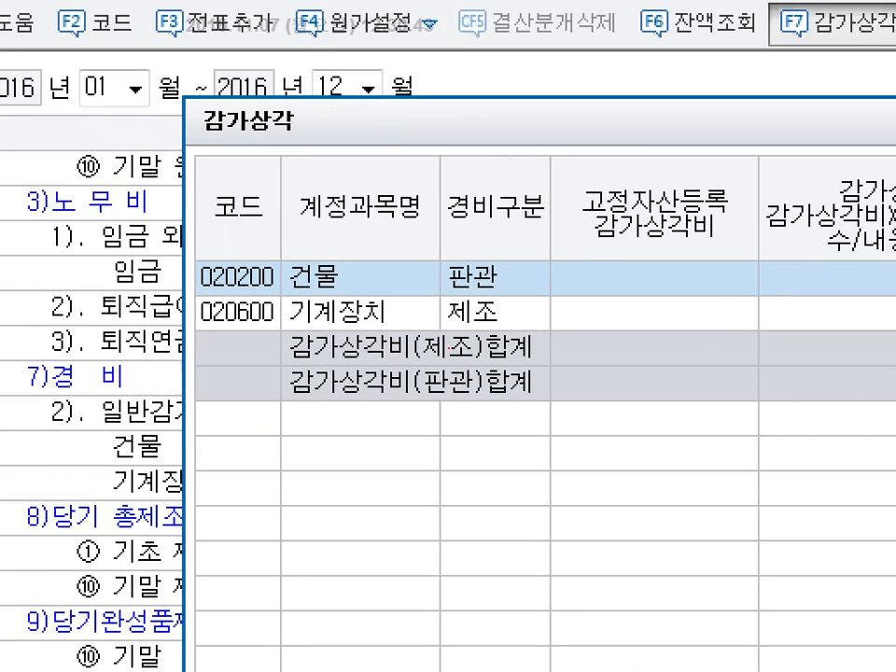
pyautogui.moveTo(184, 248)
pyautogui.mouseDown()
pyautogui.moveTo(420, 266)
pyautogui.moveTo(476, 293)
pyautogui.mouseUp()
pyautogui.moveTo(196, 299); pyautogui.dragTo(428, 328)
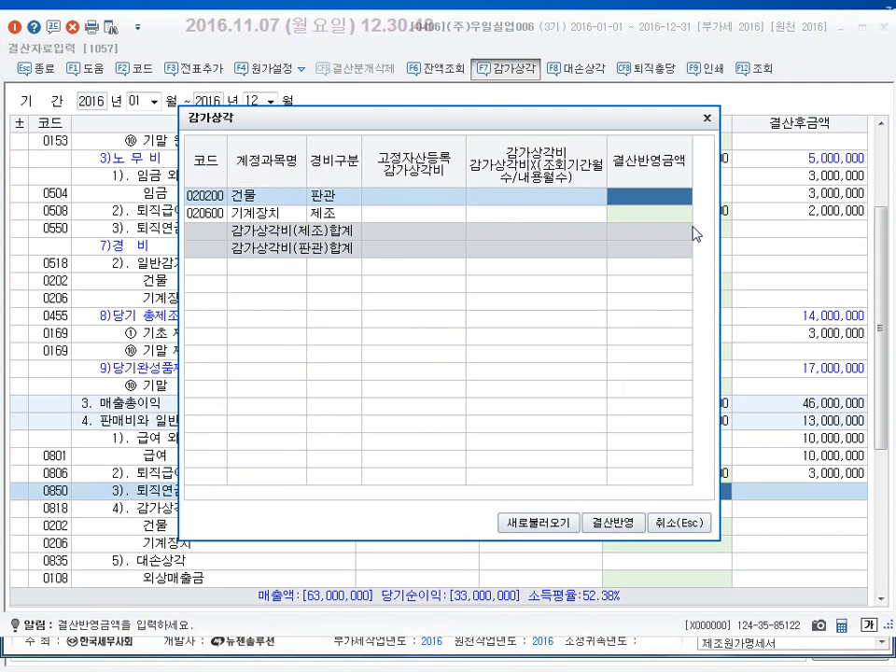
pyautogui.click(705, 528)
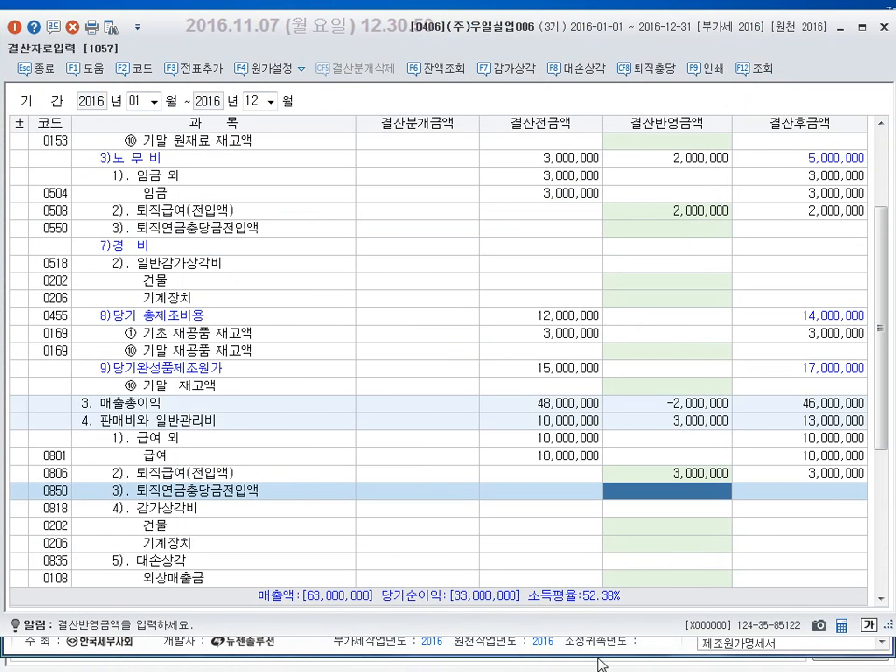
# Step: Leave closing data entry, open fixed asset registration (고정자산등록), and load asset account 0206 기계장치
pyautogui.press('Escape')
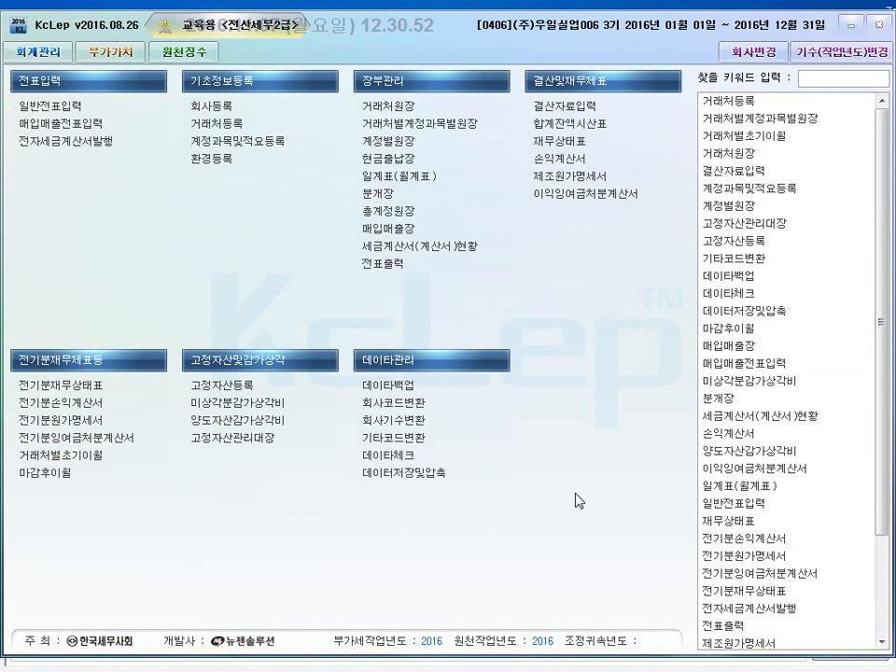
pyautogui.click(254, 386)
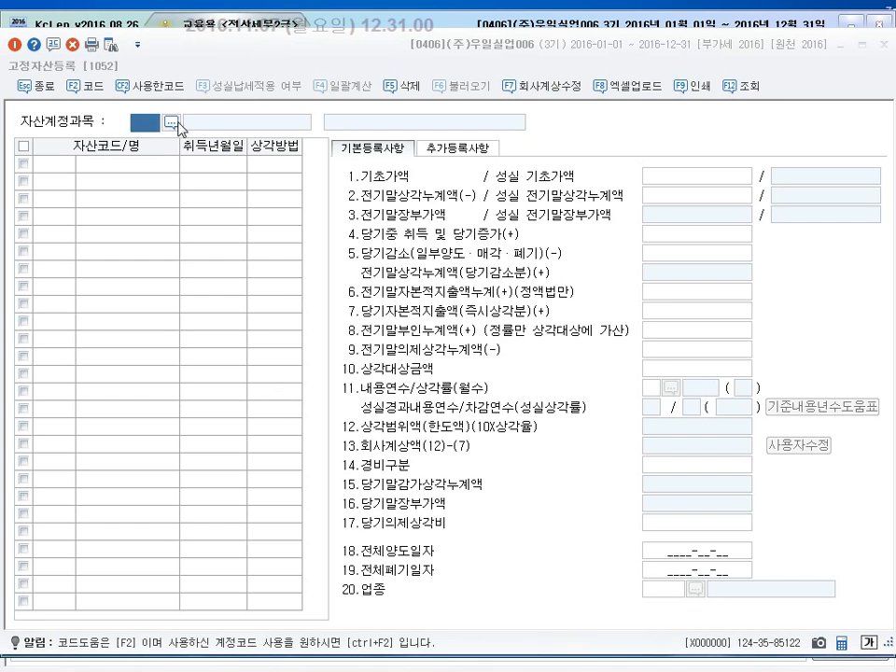
pyautogui.click(170, 122)
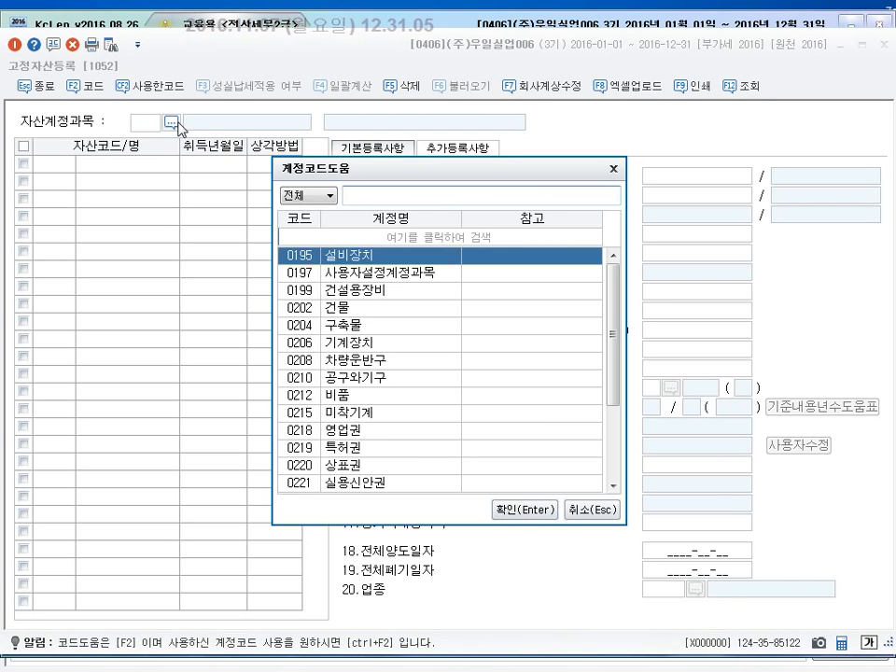
pyautogui.write('기')
pyautogui.press('Return')
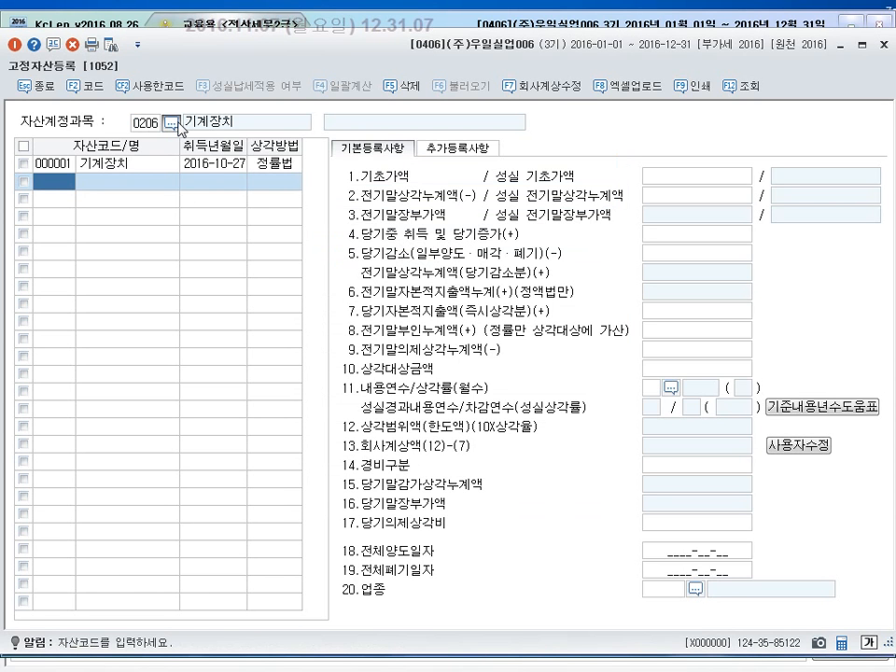
# Step: Review the registered machinery asset 000001, checking its name, acquisition date and depreciation method
pyautogui.click(171, 170)
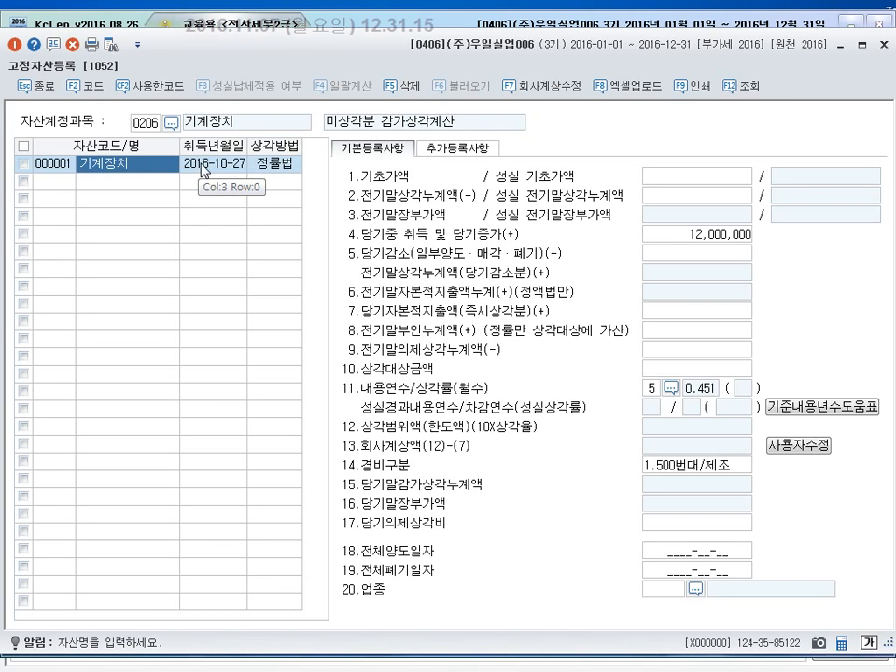
pyautogui.click(199, 166)
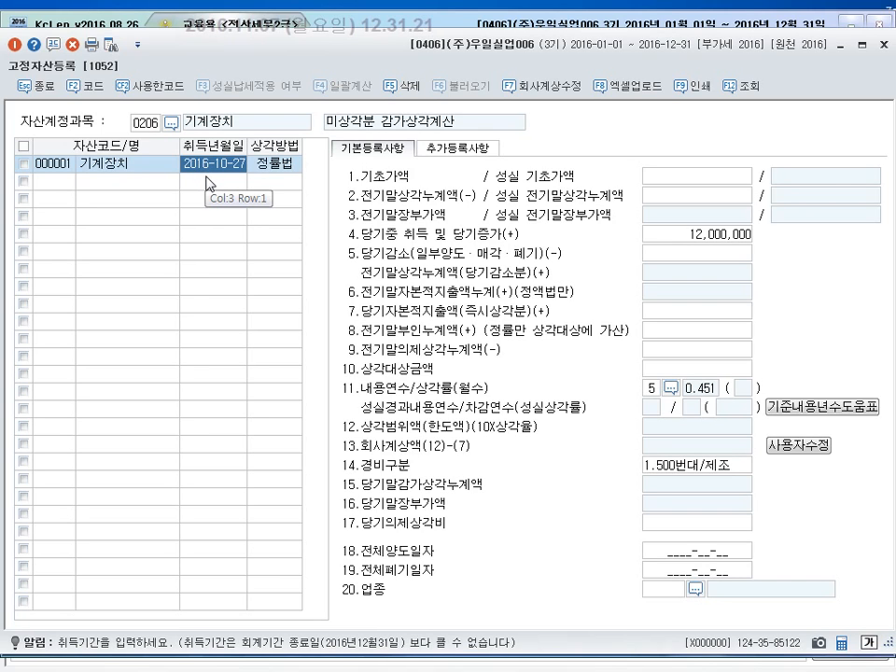
pyautogui.click(285, 165)
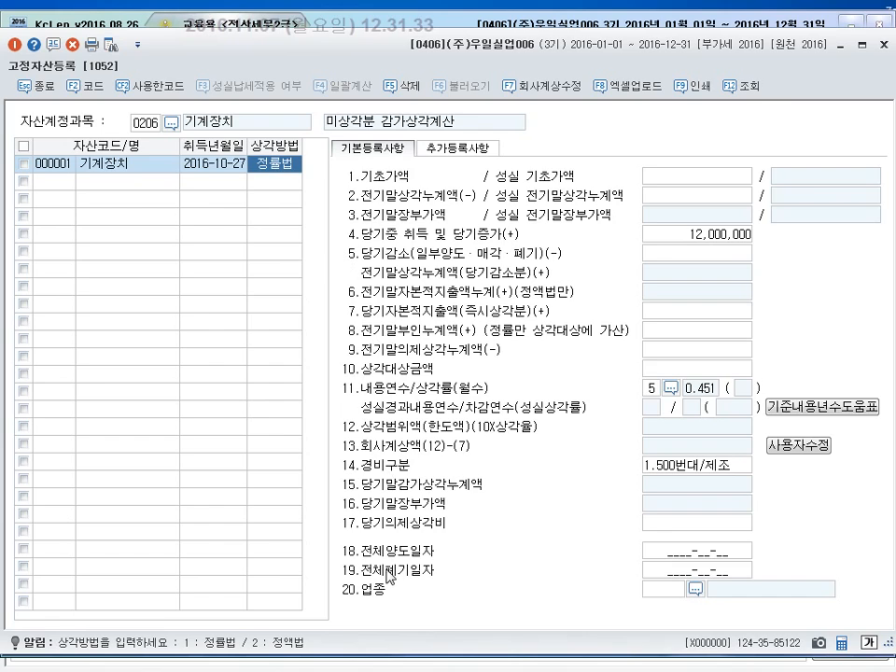
# Step: Set the machinery asset's depreciation method to 정액법 (2), keeping the 5-year useful life and expense category 1.500번대/제조
pyautogui.write('2')
pyautogui.press('Return')
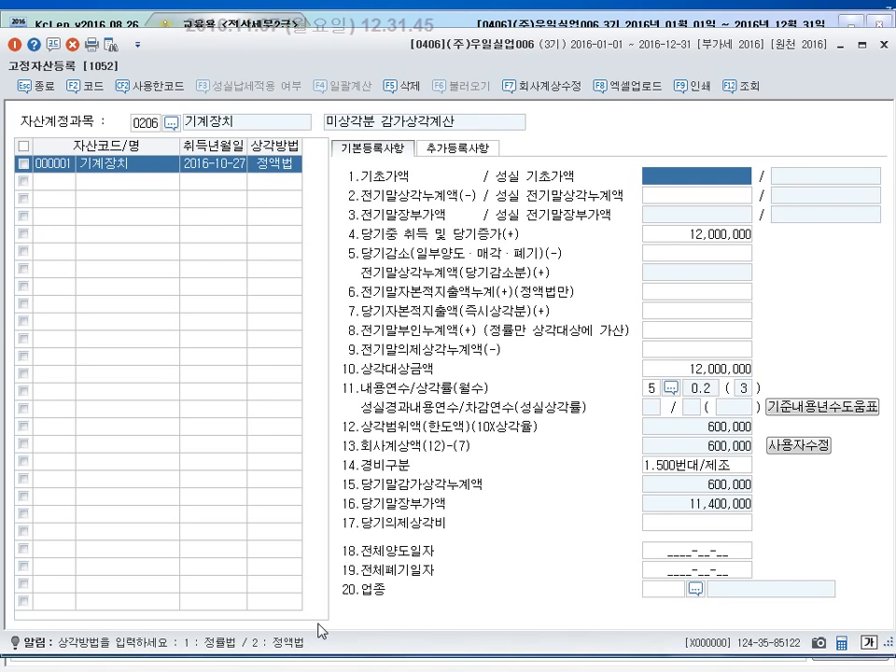
pyautogui.click(692, 241)
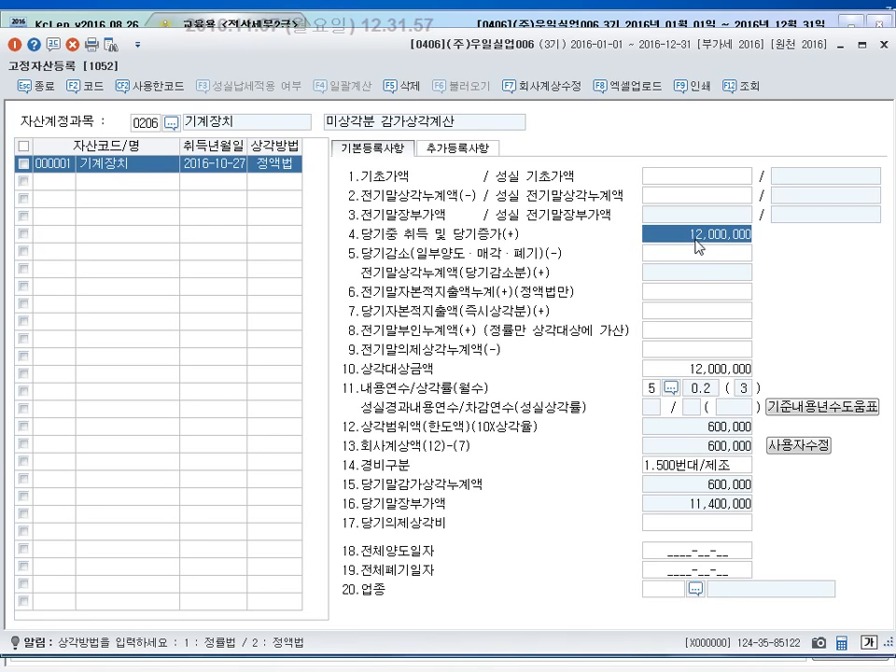
pyautogui.click(709, 371)
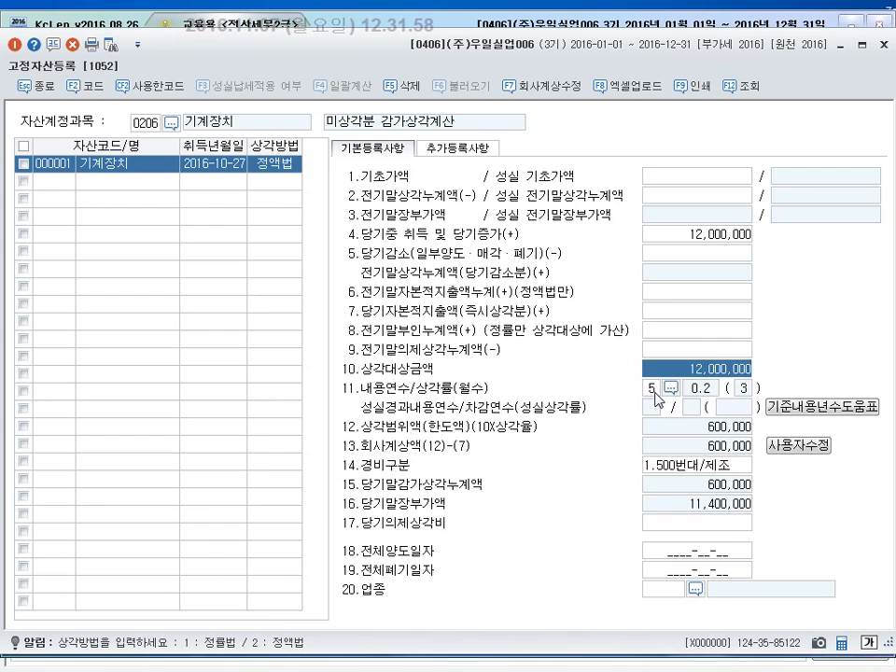
pyautogui.click(656, 396)
pyautogui.press('Return')
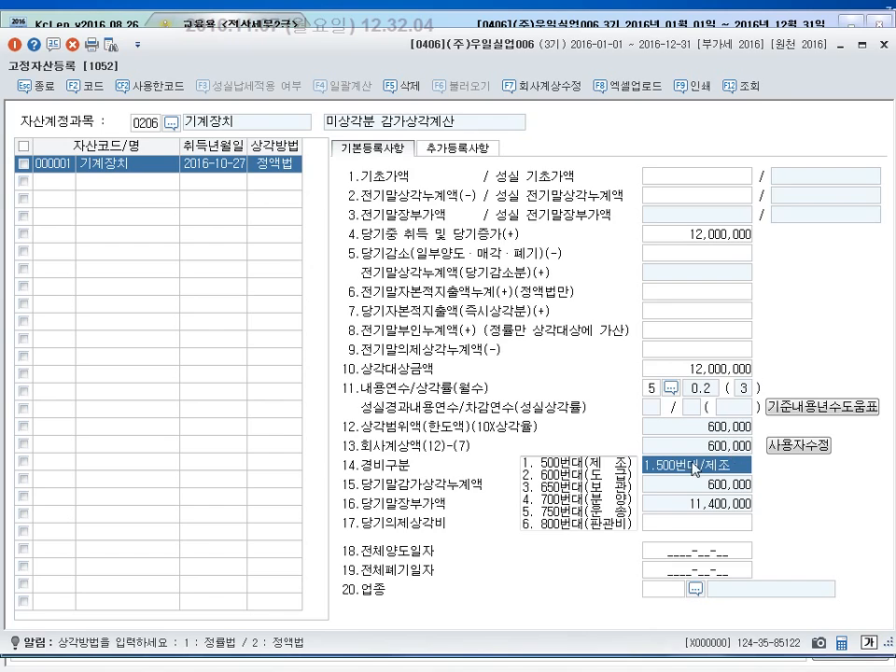
pyautogui.press('Return')
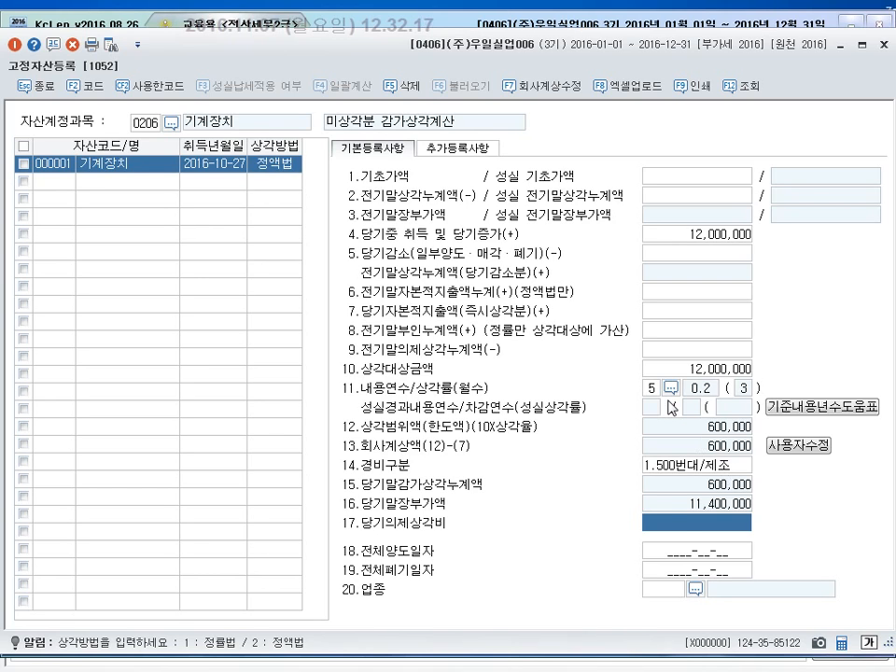
# Step: Set the machinery asset's industry code (업종) to 13 제조업 and reselect the completed asset record
pyautogui.click(666, 594)
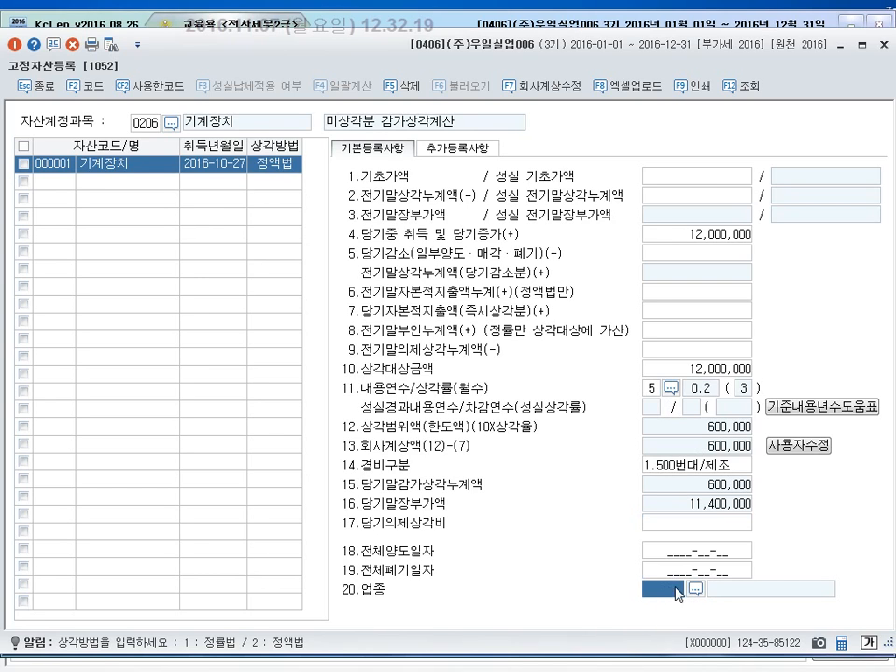
pyautogui.click(696, 588)
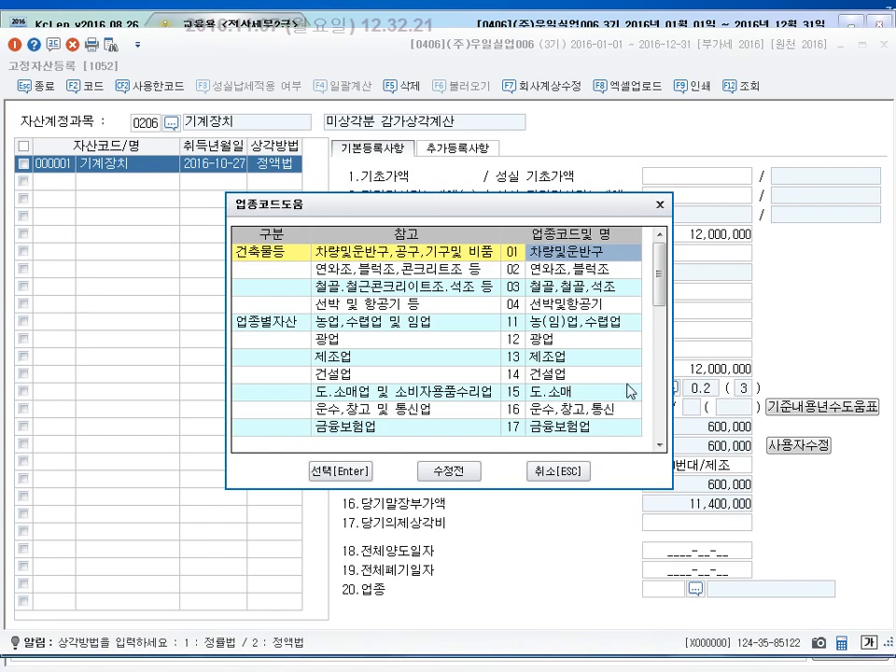
pyautogui.click(495, 366)
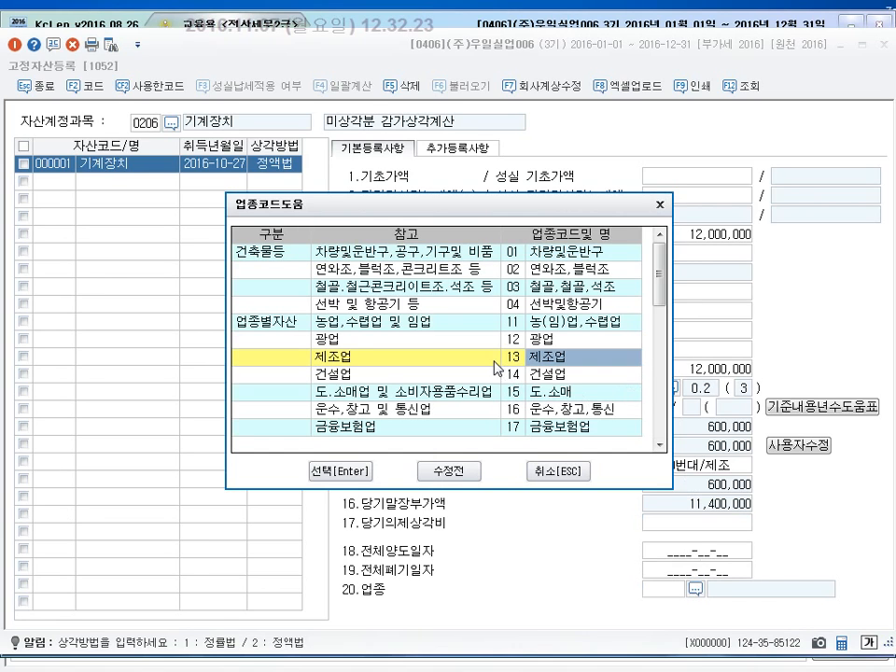
pyautogui.click(342, 471)
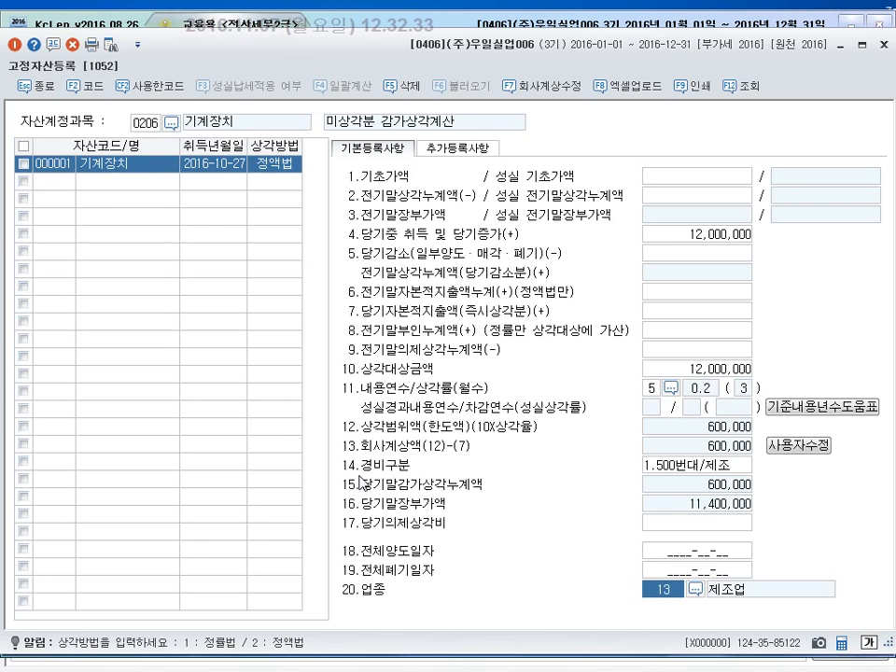
pyautogui.press('Return')
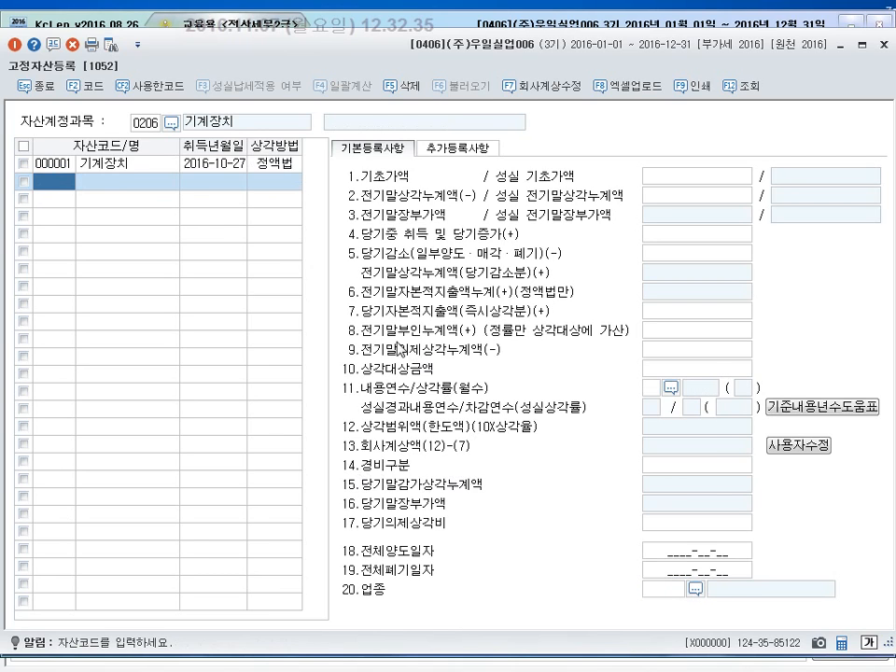
pyautogui.click(168, 164)
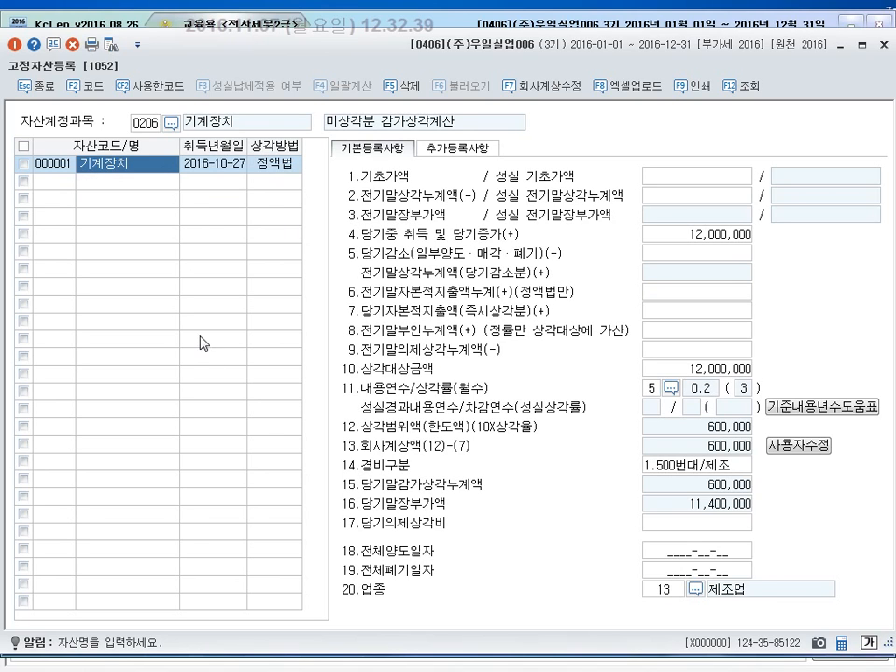
# Step: Load asset account 0202 건물 and select the registered asset 본사건물 at its depreciation method
pyautogui.click(172, 124)
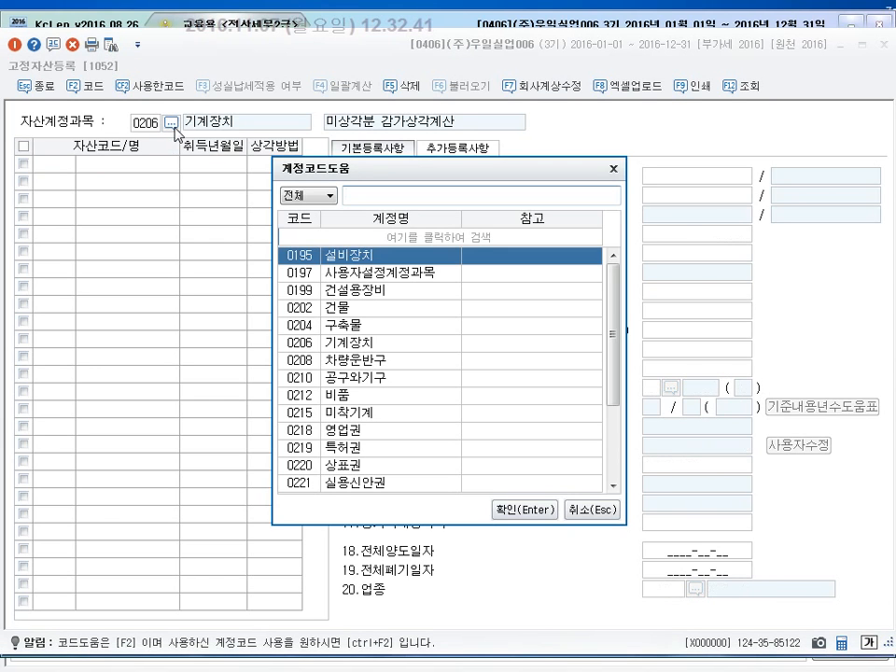
pyautogui.write('건물')
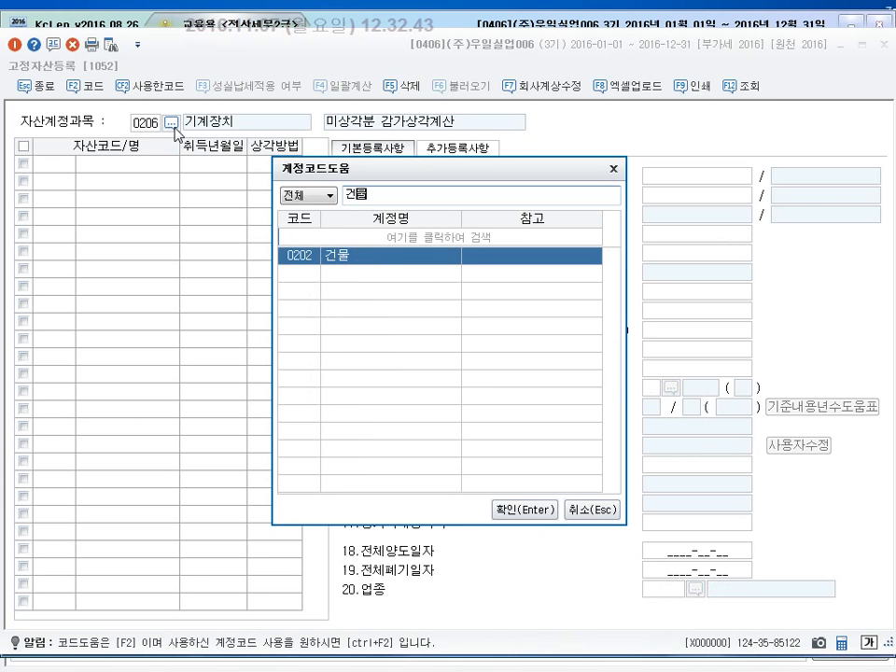
pyautogui.click(504, 510)
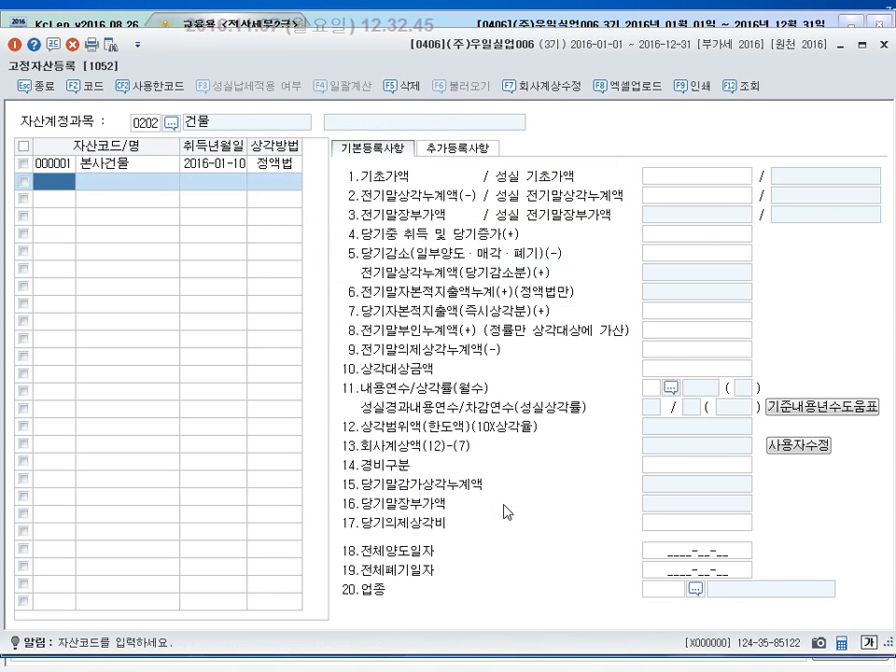
pyautogui.click(245, 171)
pyautogui.click(271, 166)
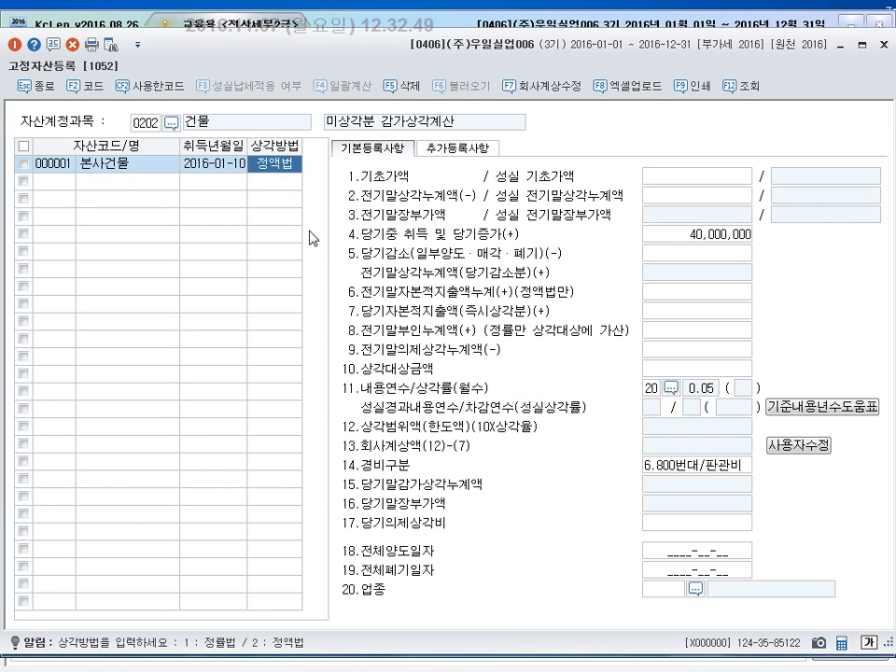
# Step: Confirm the 20-year useful life and expense category 6.800번대/판관비 for 본사건물 so its depreciation is calculated
pyautogui.click(653, 390)
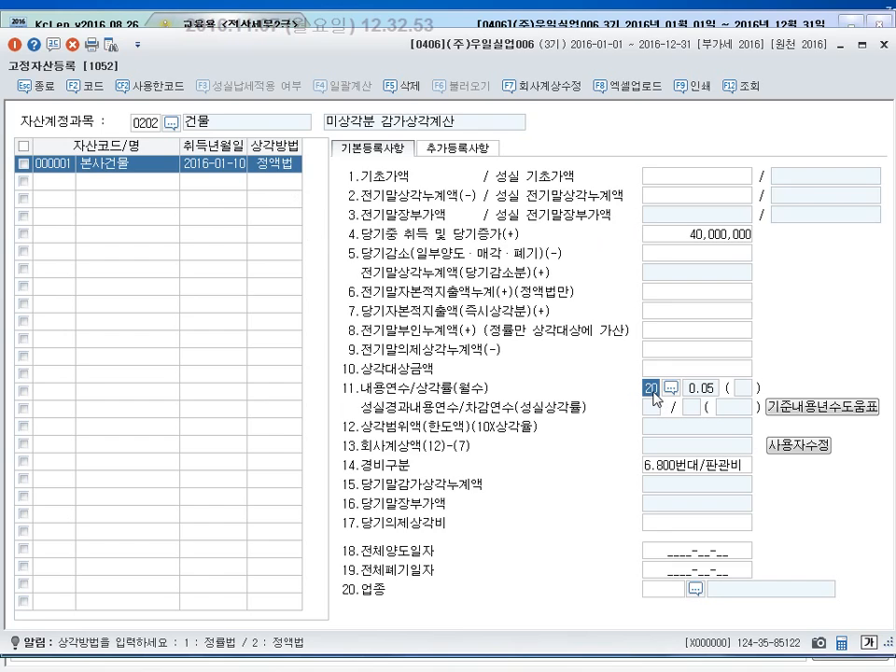
pyautogui.press('Return')
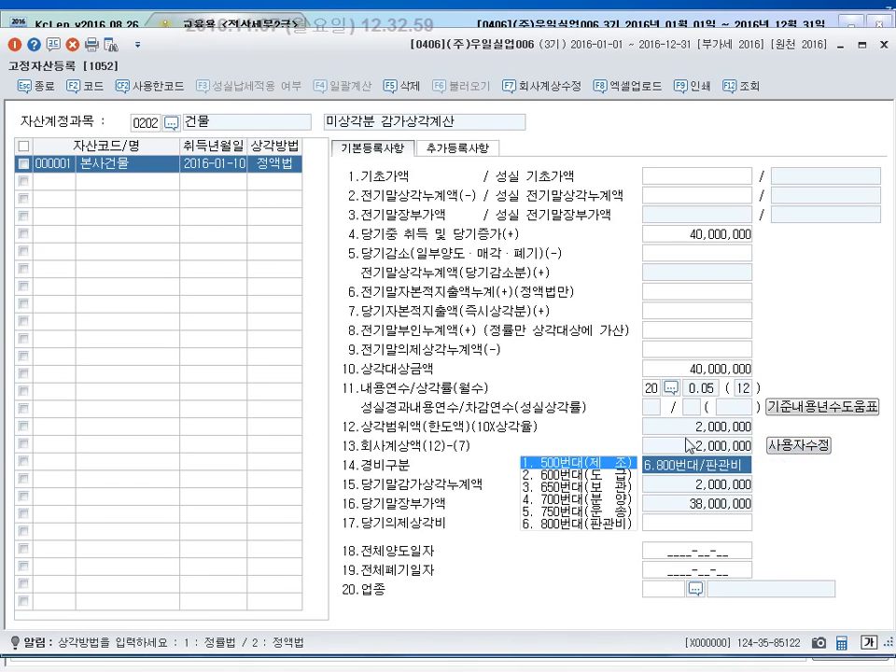
pyautogui.click(612, 526)
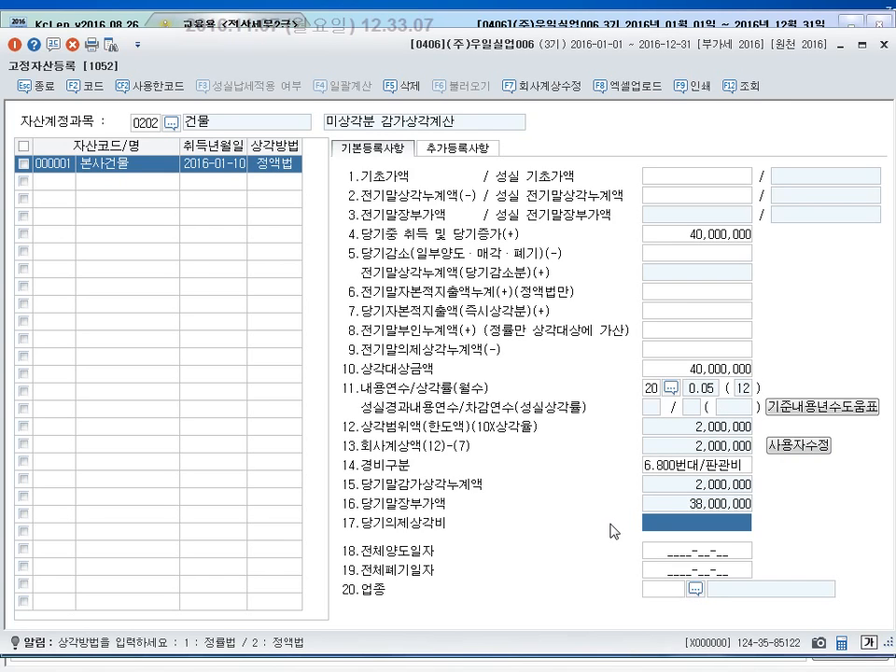
# Step: Set the industry code (업종) of 본사건물 to 02 연와조,블럭조 and review its depreciation limit and booked amount
pyautogui.click(695, 588)
pyautogui.click(590, 272)
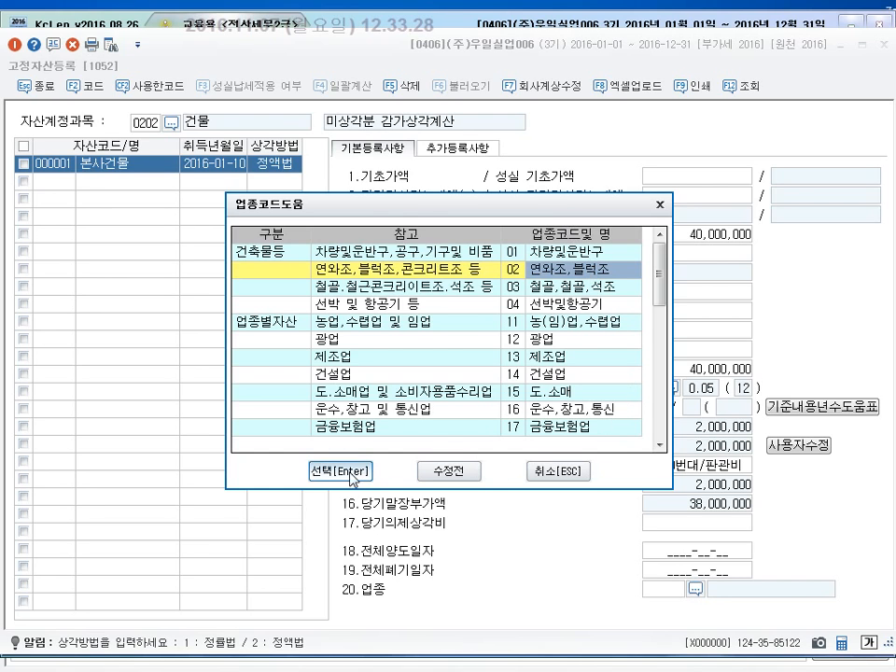
pyautogui.click(340, 472)
pyautogui.press('Return')
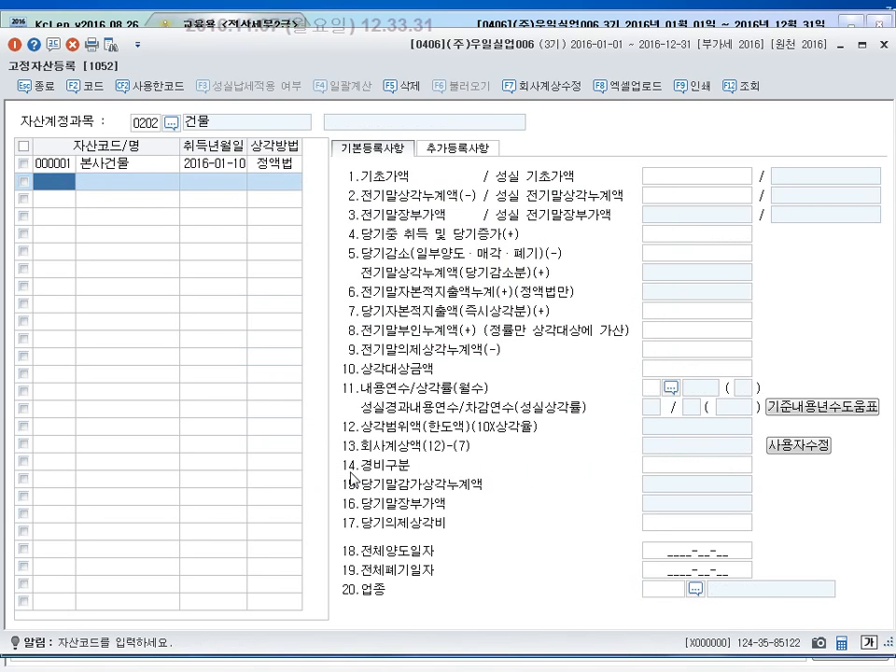
pyautogui.click(235, 165)
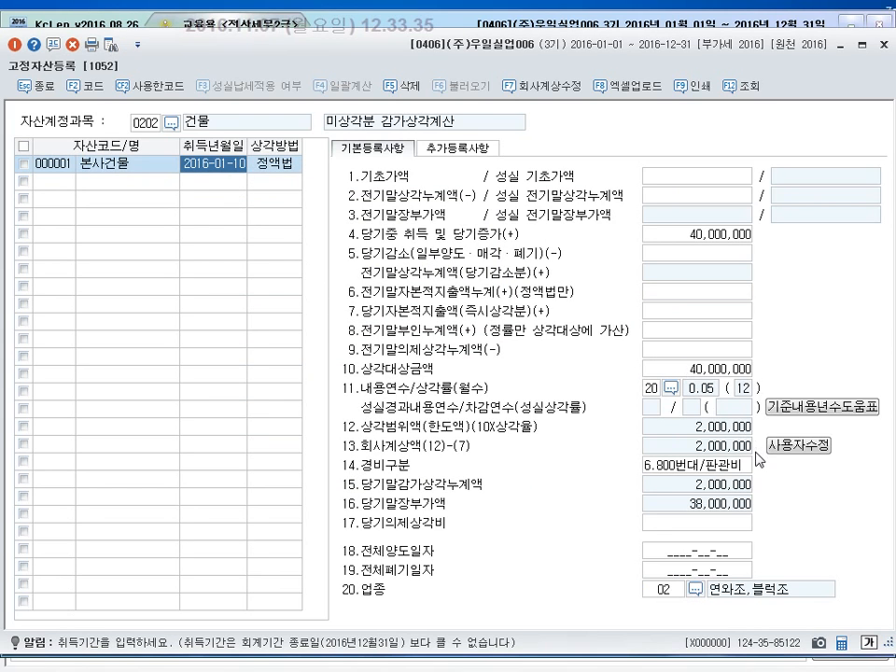
pyautogui.moveTo(339, 415)
pyautogui.mouseDown()
pyautogui.moveTo(605, 461)
pyautogui.moveTo(762, 461)
pyautogui.mouseUp()
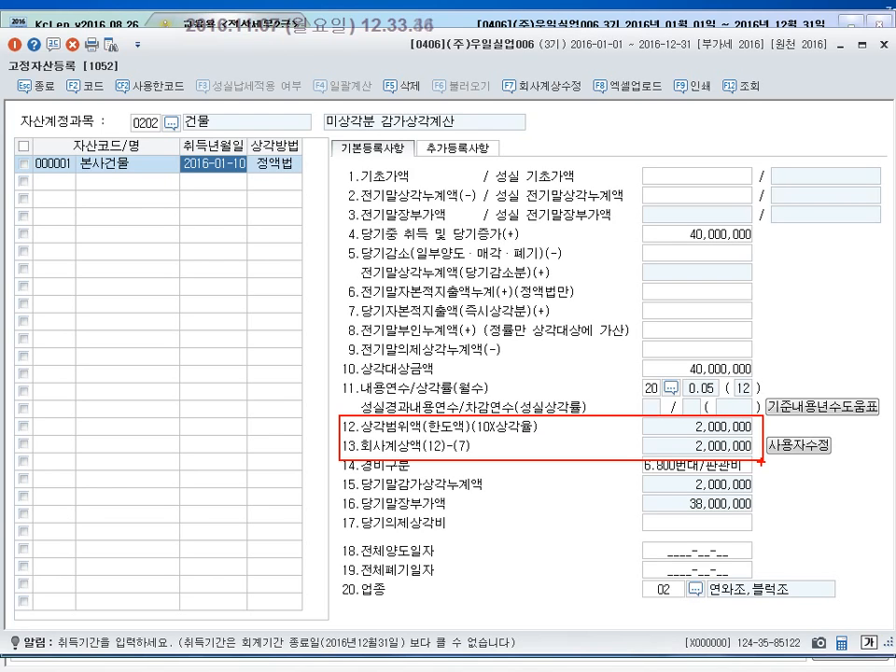
pyautogui.press('Escape')
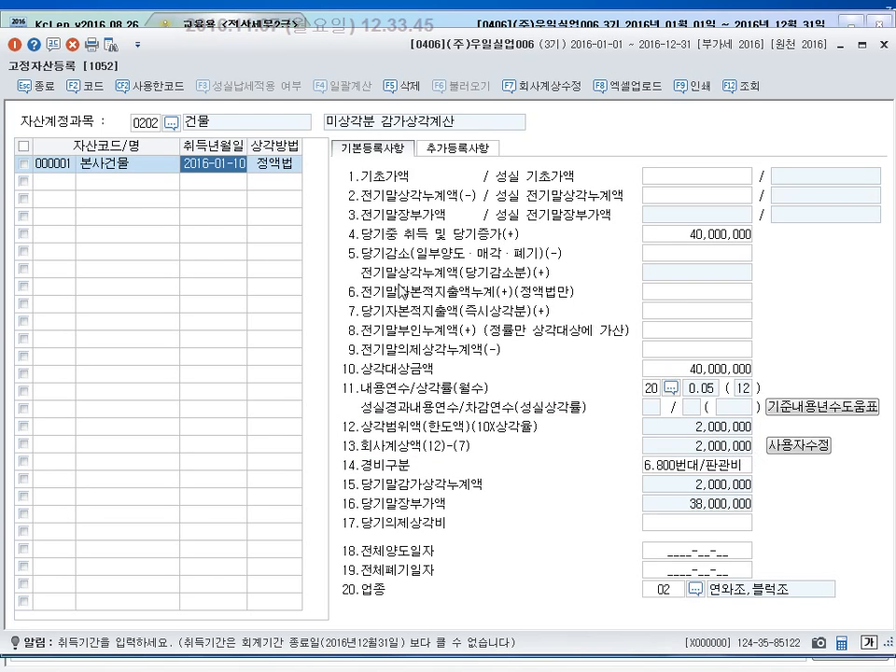
# Step: Close fixed asset registration, return to closing data entry, and apply the 감가상각 amounts for 건물 and 기계장치 to the closing adjustments
pyautogui.click(37, 86)
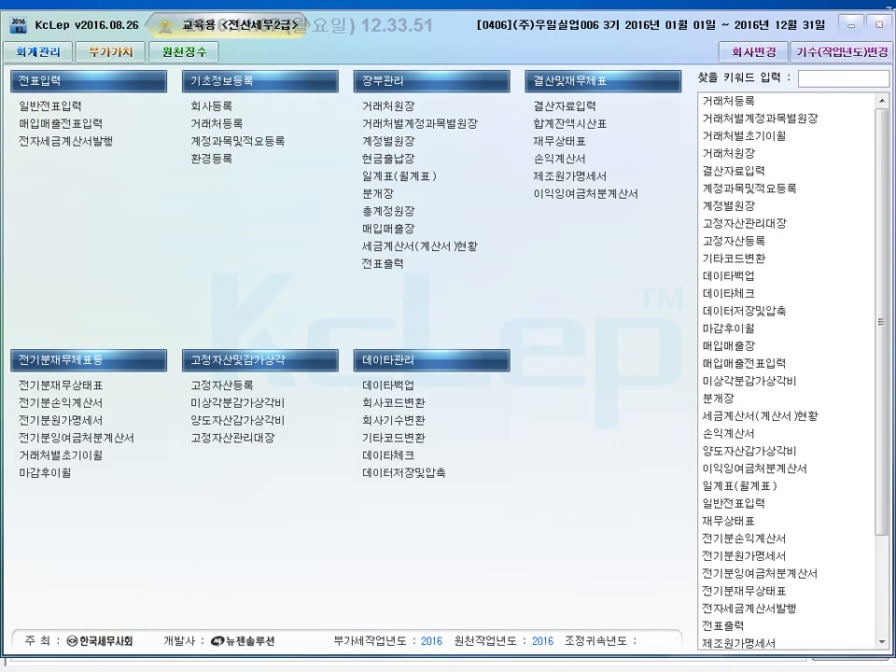
pyautogui.hotkey('alt', 'Tab')
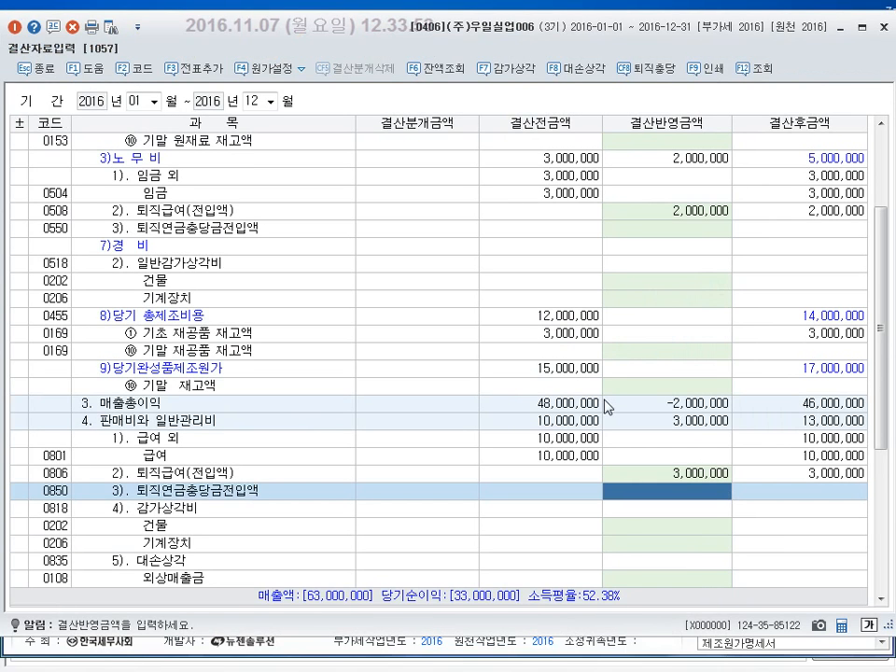
pyautogui.click(509, 70)
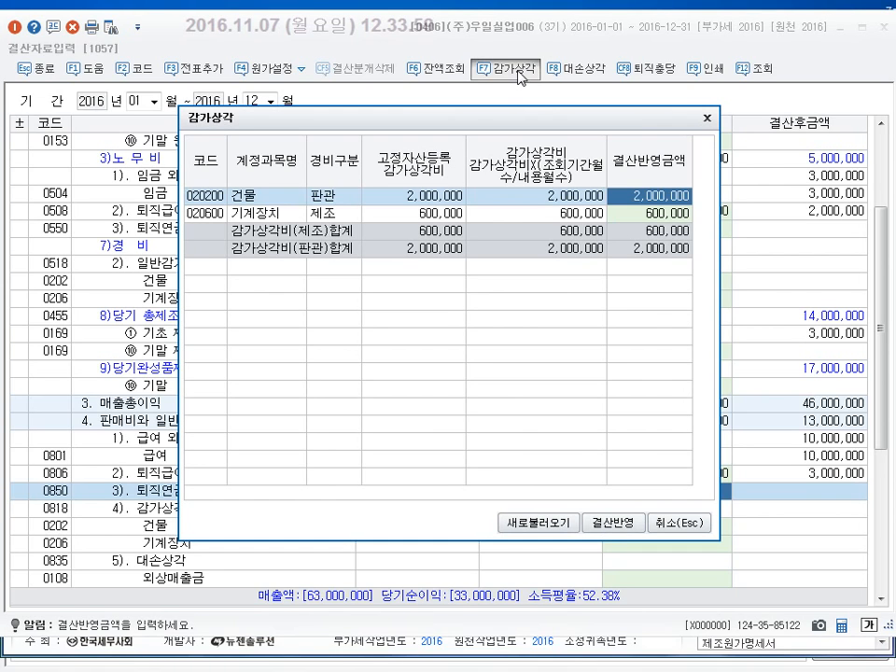
pyautogui.click(638, 522)
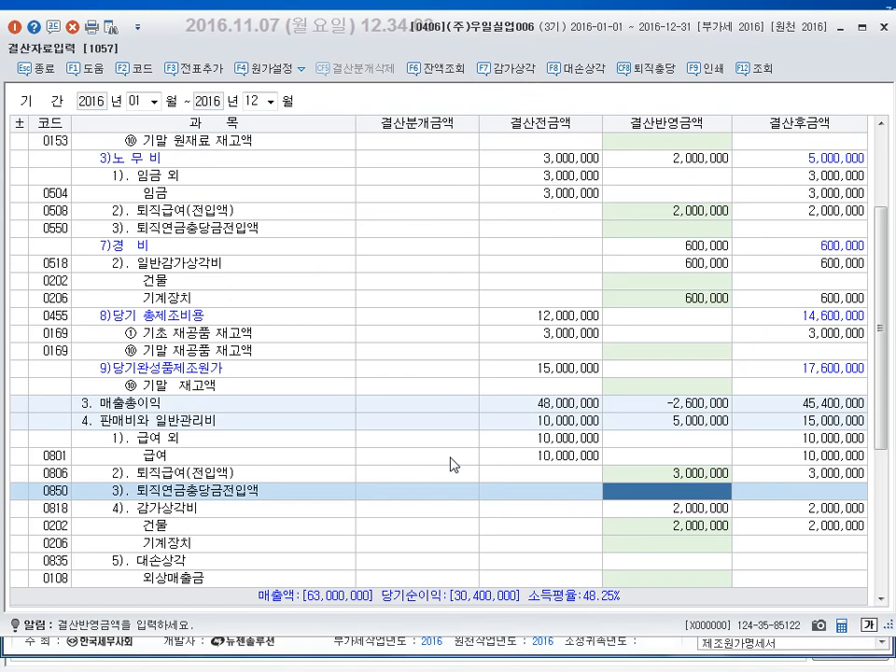
# Step: Compare the depreciation adjustments in the manufacturing (0518) and administrative (0818) sections, and go back to the 매출액 row
pyautogui.click(450, 407)
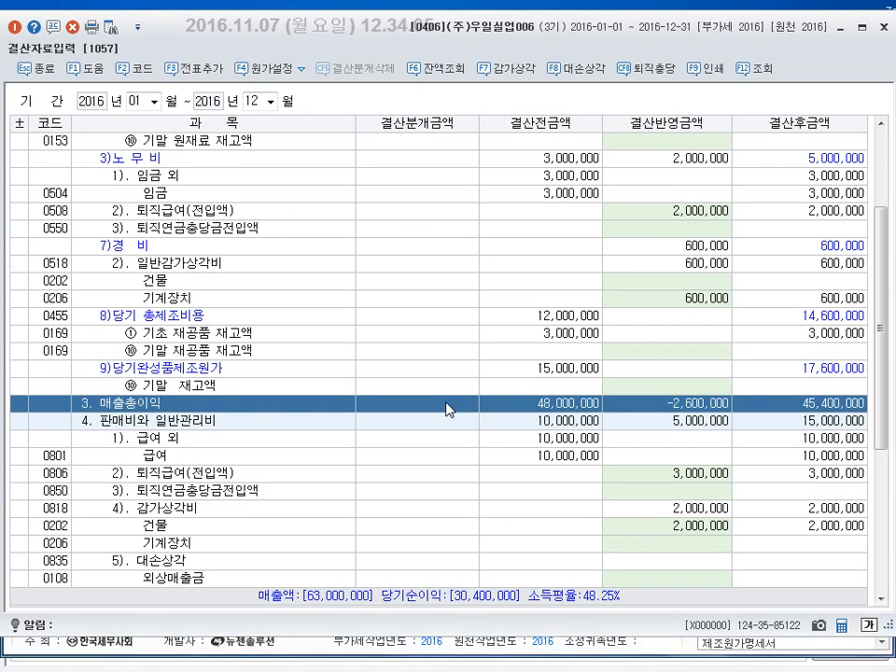
pyautogui.moveTo(18, 391)
pyautogui.mouseDown()
pyautogui.moveTo(320, 391)
pyautogui.moveTo(880, 460)
pyautogui.moveTo(887, 429)
pyautogui.mouseUp()
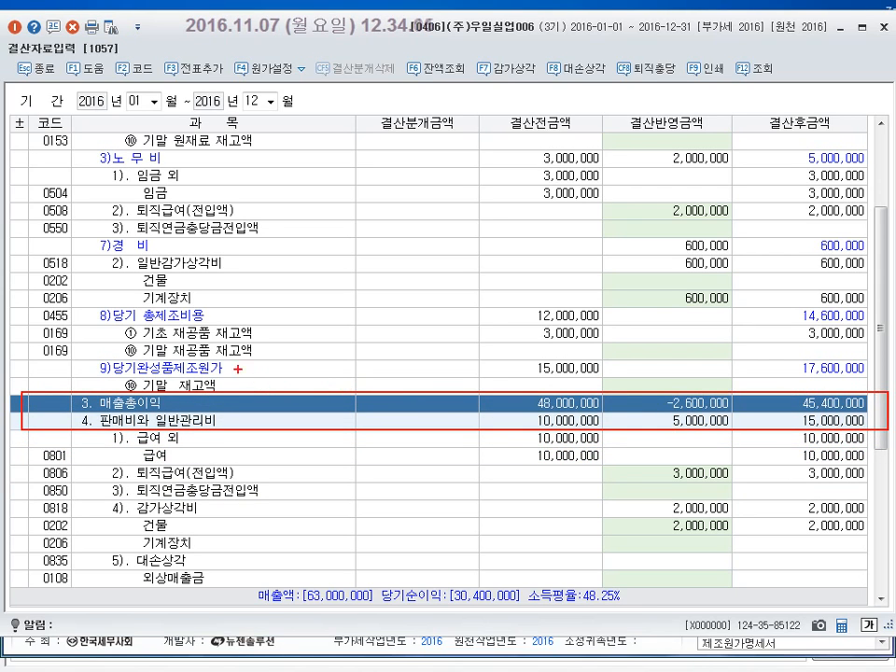
pyautogui.moveTo(124, 251)
pyautogui.mouseDown()
pyautogui.moveTo(782, 304)
pyautogui.moveTo(875, 304)
pyautogui.mouseUp()
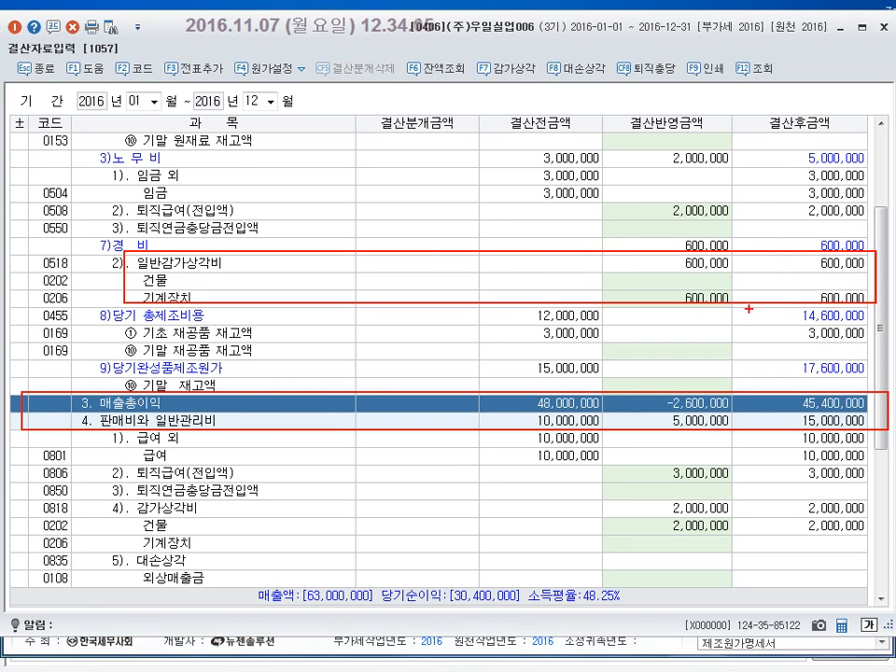
pyautogui.moveTo(753, 310)
pyautogui.mouseDown()
pyautogui.moveTo(686, 306)
pyautogui.moveTo(736, 286)
pyautogui.moveTo(753, 308)
pyautogui.mouseUp()
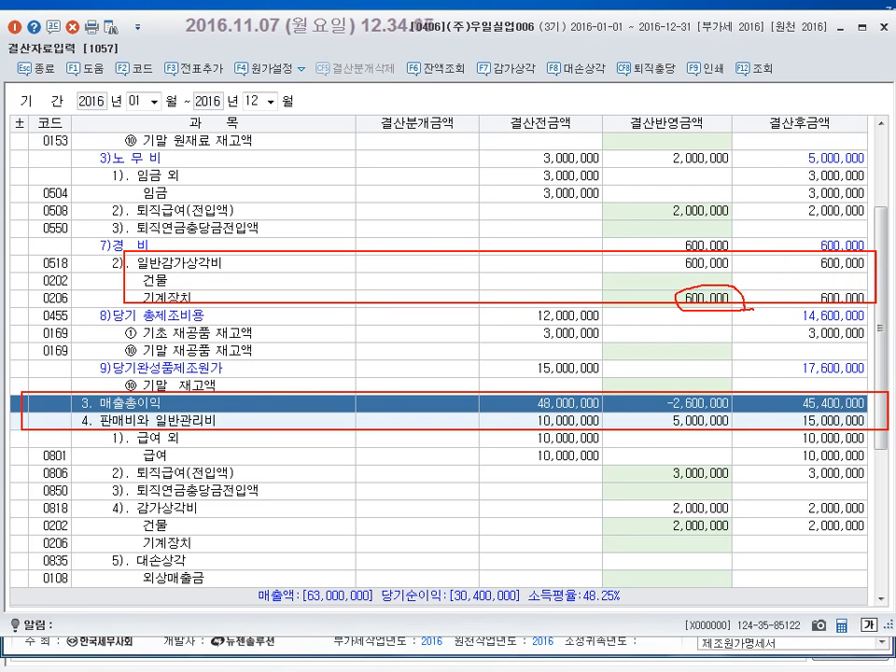
pyautogui.moveTo(193, 381)
pyautogui.mouseDown()
pyautogui.moveTo(336, 322)
pyautogui.moveTo(321, 338)
pyautogui.mouseUp()
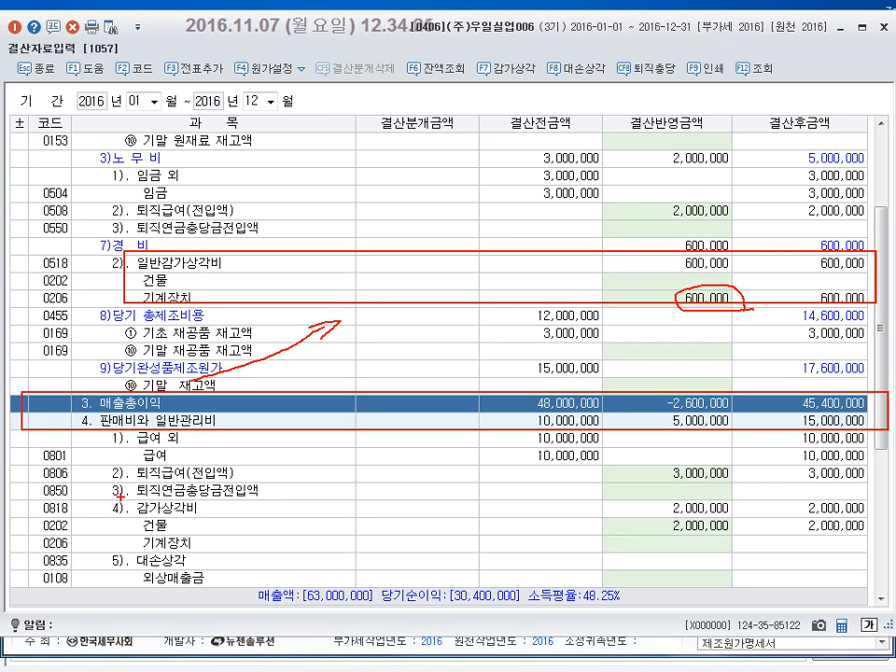
pyautogui.moveTo(108, 501)
pyautogui.mouseDown()
pyautogui.moveTo(110, 523)
pyautogui.moveTo(560, 552)
pyautogui.moveTo(877, 523)
pyautogui.moveTo(740, 544)
pyautogui.moveTo(653, 520)
pyautogui.moveTo(691, 534)
pyautogui.moveTo(742, 530)
pyautogui.mouseUp()
pyautogui.moveTo(198, 440)
pyautogui.mouseDown()
pyautogui.moveTo(359, 479)
pyautogui.moveTo(320, 484)
pyautogui.mouseUp()
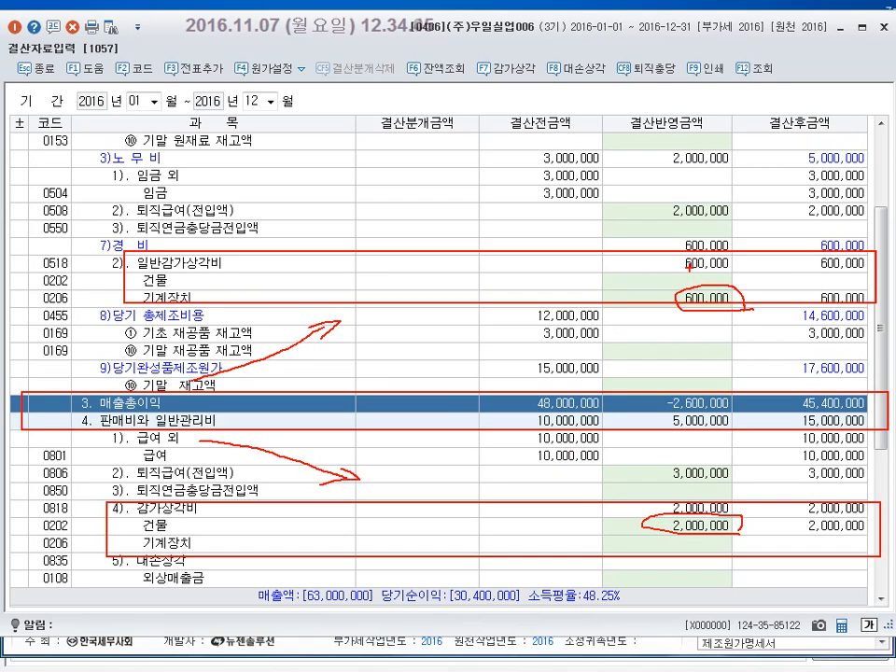
pyautogui.press('Escape')
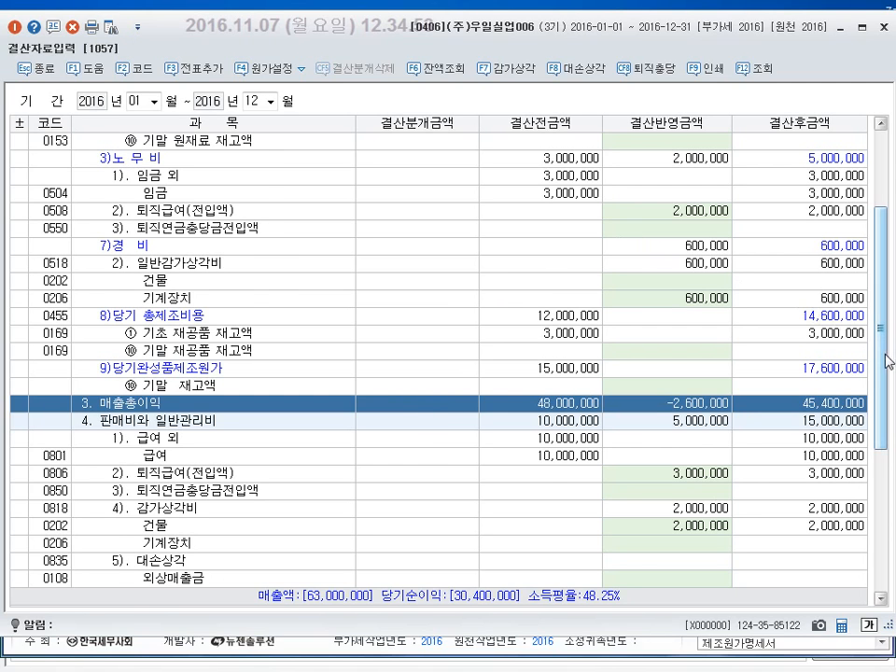
pyautogui.scroll(3, 887, 359)
pyautogui.click(687, 142)
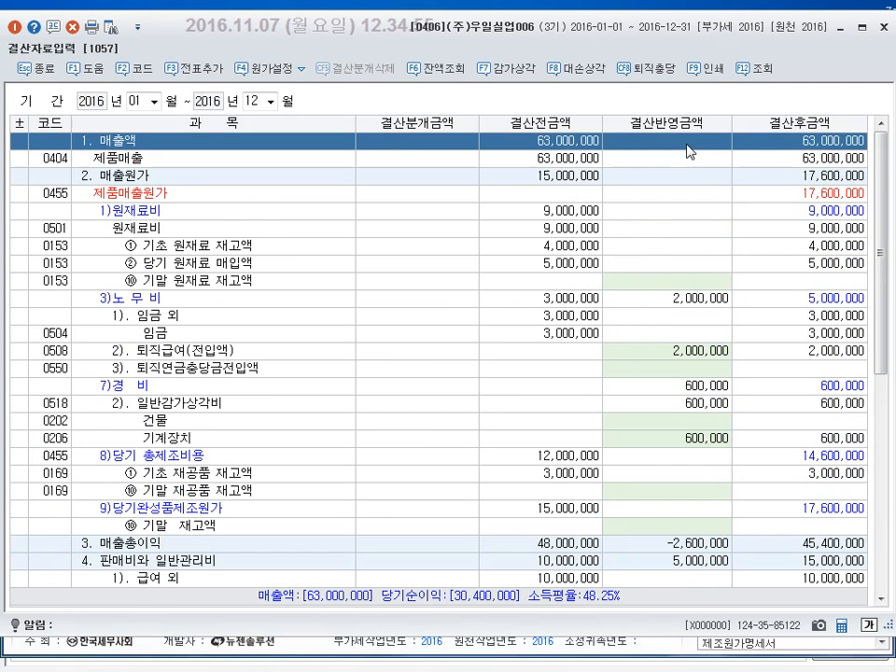
# Step: Enter 2,000,000 as the closing adjustment (결산반영금액) for 기말 원재료 재고액
pyautogui.press('Down')
pyautogui.press('Down')
pyautogui.press('Down')
pyautogui.press('Down')
pyautogui.press('Down')
pyautogui.press('Down')
pyautogui.press('Down')
pyautogui.press('Down')
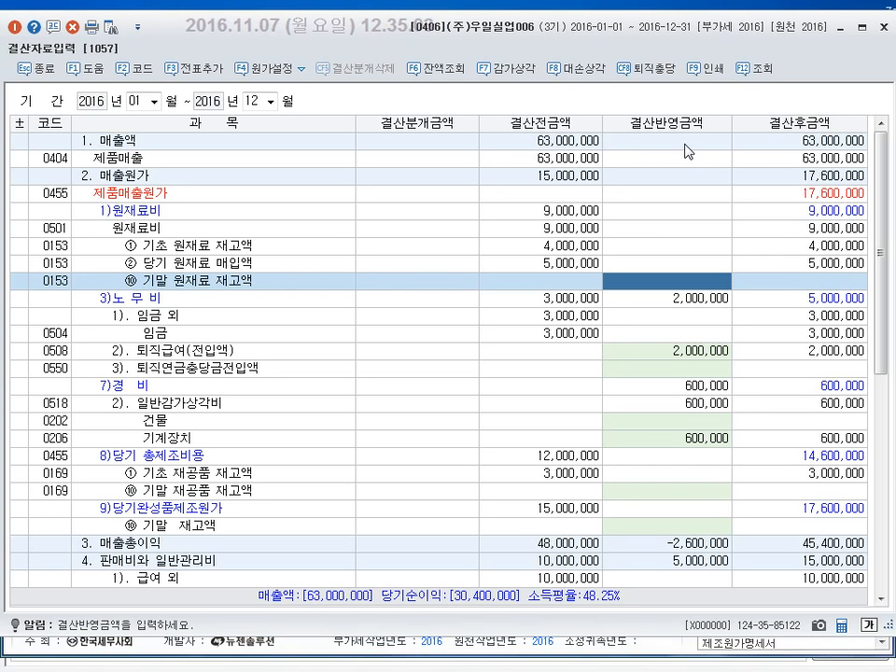
pyautogui.write('2000000')
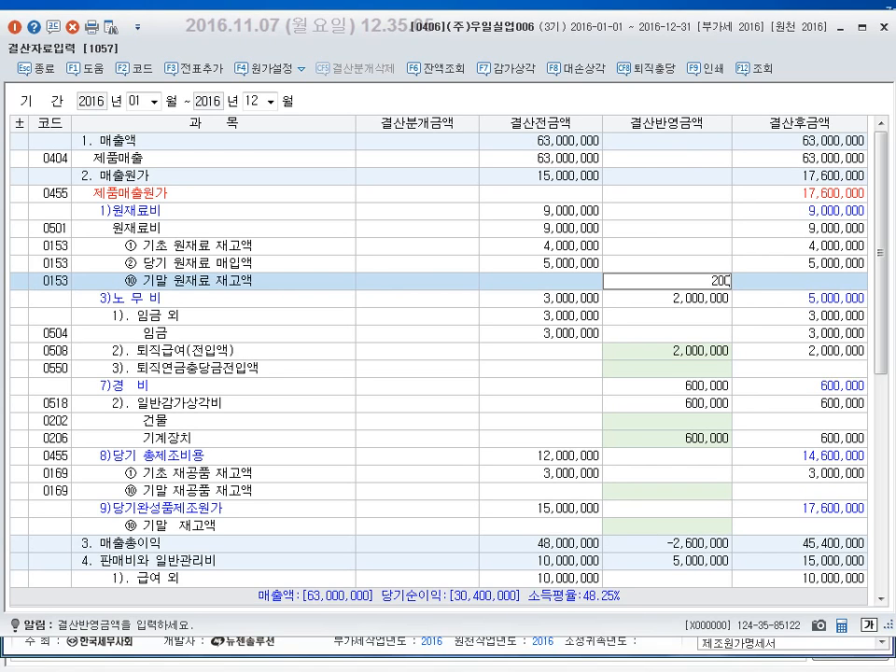
pyautogui.press('Return')
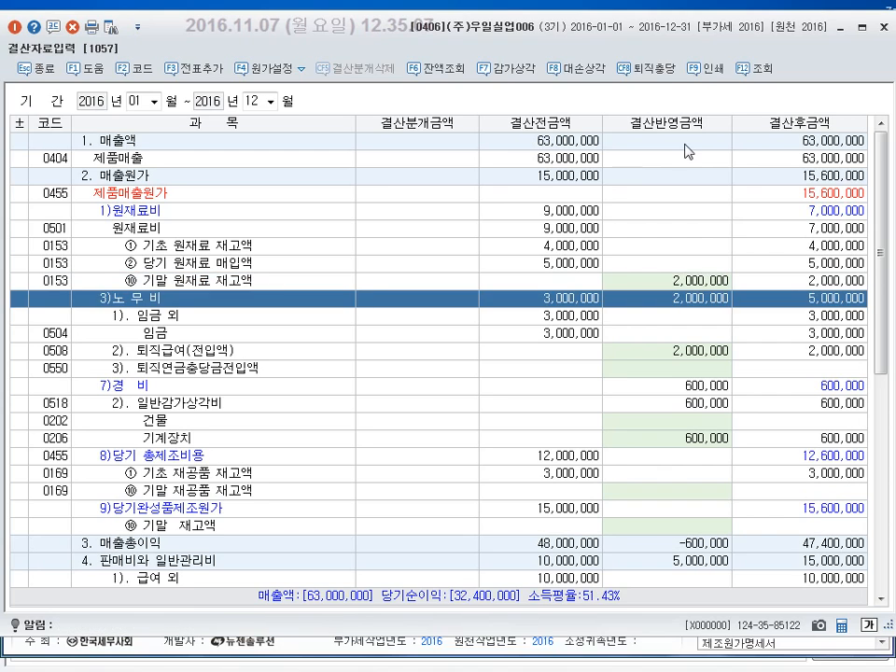
# Step: Enter 10,600,000 as the closing adjustment for 기말 재공품 재고액 under total manufacturing cost
pyautogui.press('Down')
pyautogui.press('Down')
pyautogui.press('Down')
pyautogui.press('Down')
pyautogui.press('Down')
pyautogui.press('Down')
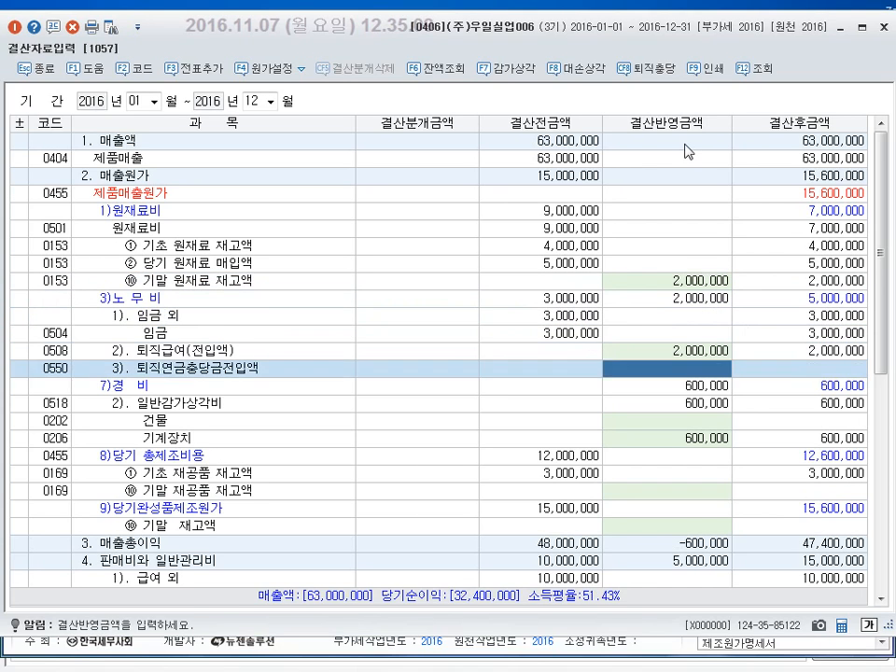
pyautogui.press('Down')
pyautogui.press('Down')
pyautogui.press('Down')
pyautogui.press('Down')
pyautogui.press('Down')
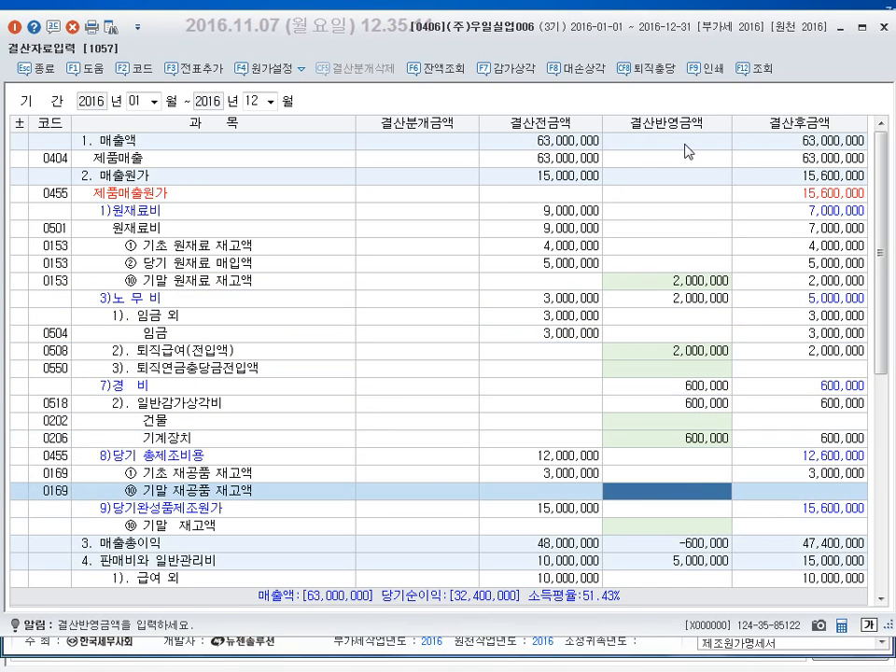
pyautogui.write('10600000')
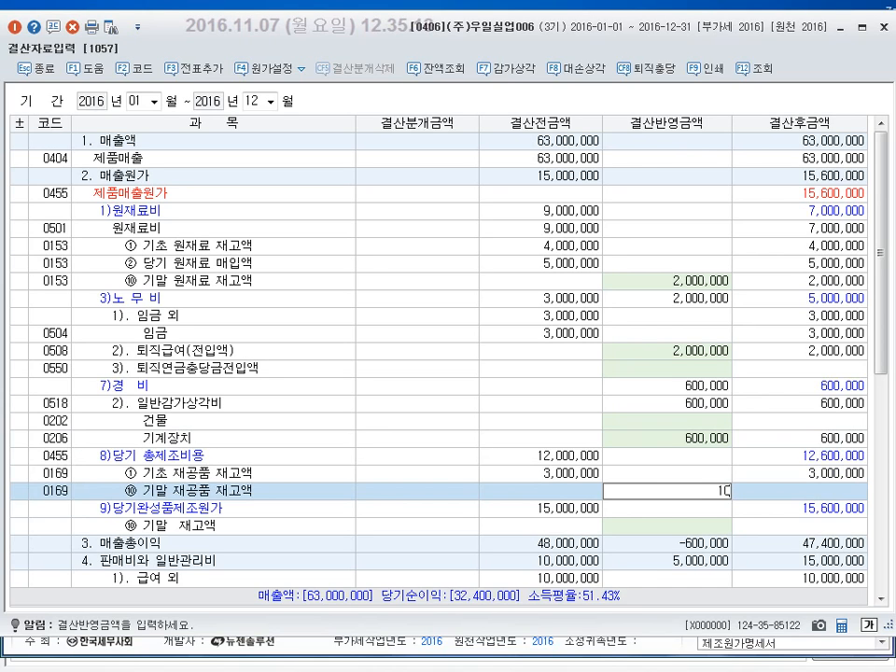
pyautogui.press('Return')
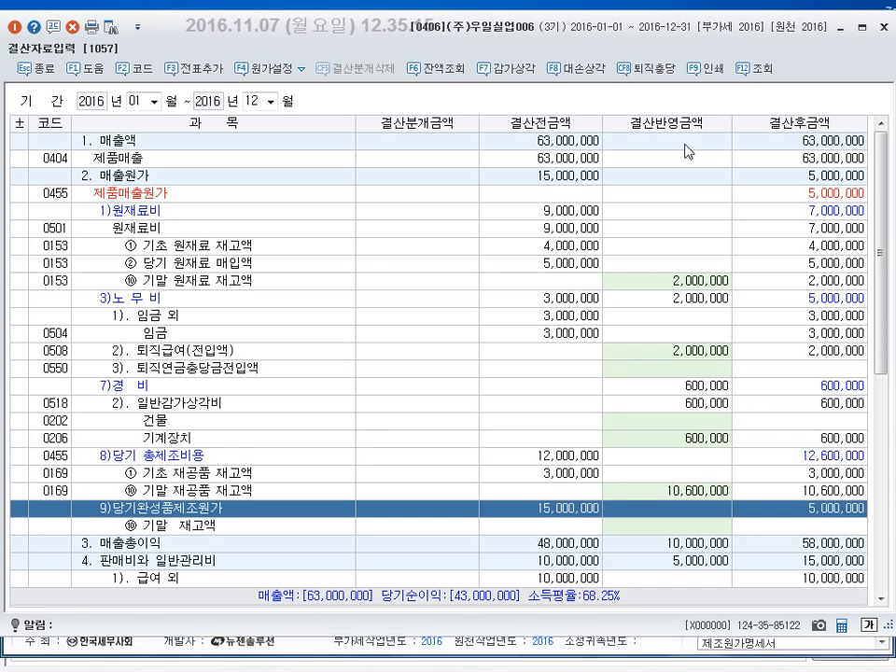
# Step: Check the unlabelled 기말 재고액 row, and requery the closing data while loading the previously entered data to bring up the 제품 inventory rows
pyautogui.press('Down')
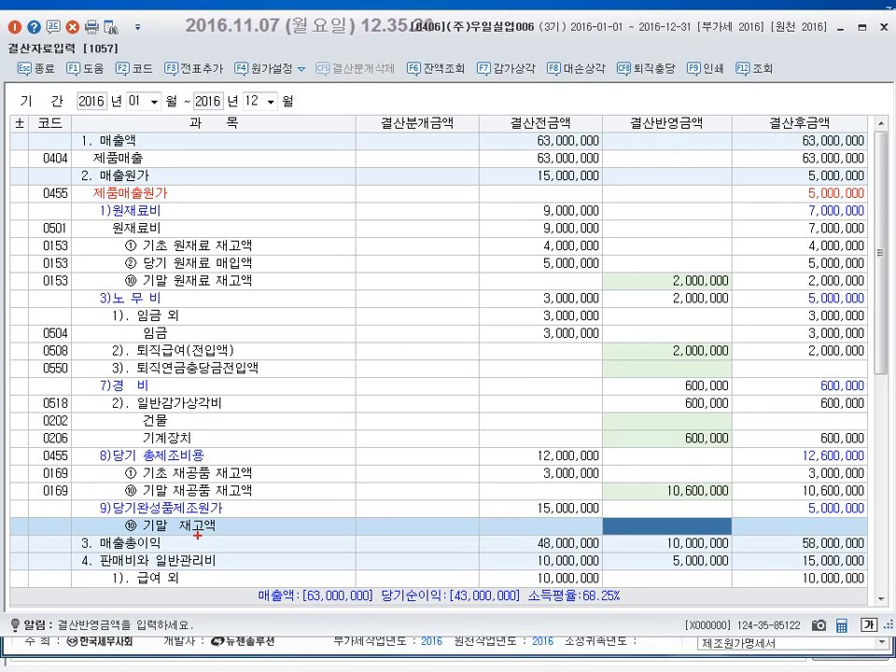
pyautogui.moveTo(67, 510)
pyautogui.mouseDown()
pyautogui.moveTo(541, 556)
pyautogui.moveTo(839, 541)
pyautogui.mouseUp()
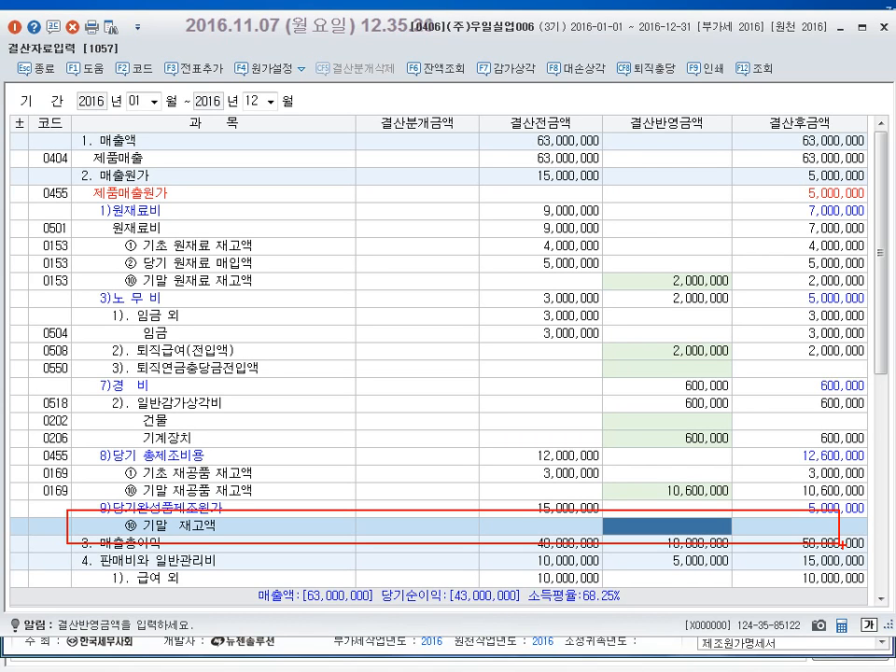
pyautogui.press('Escape')
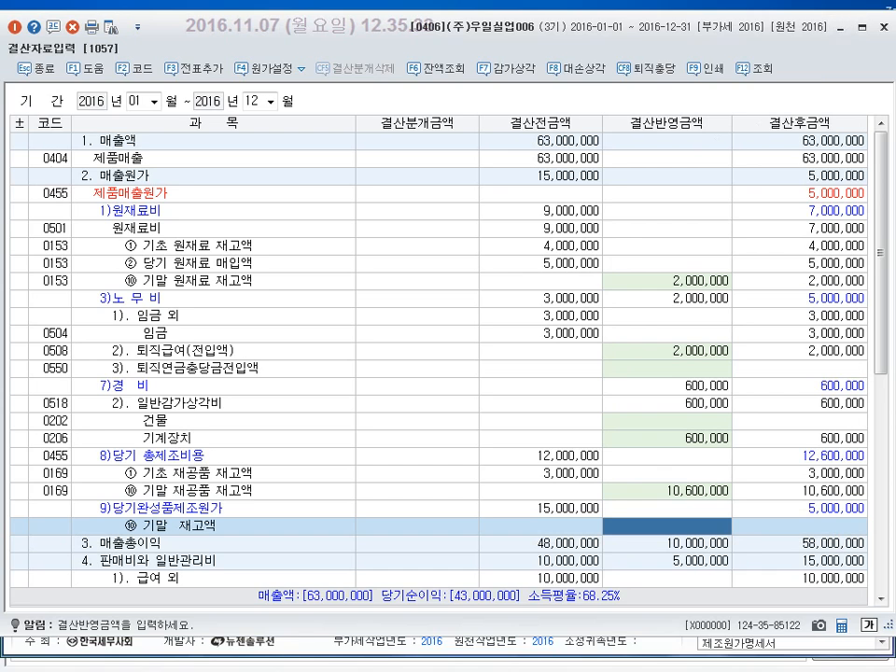
pyautogui.click(778, 71)
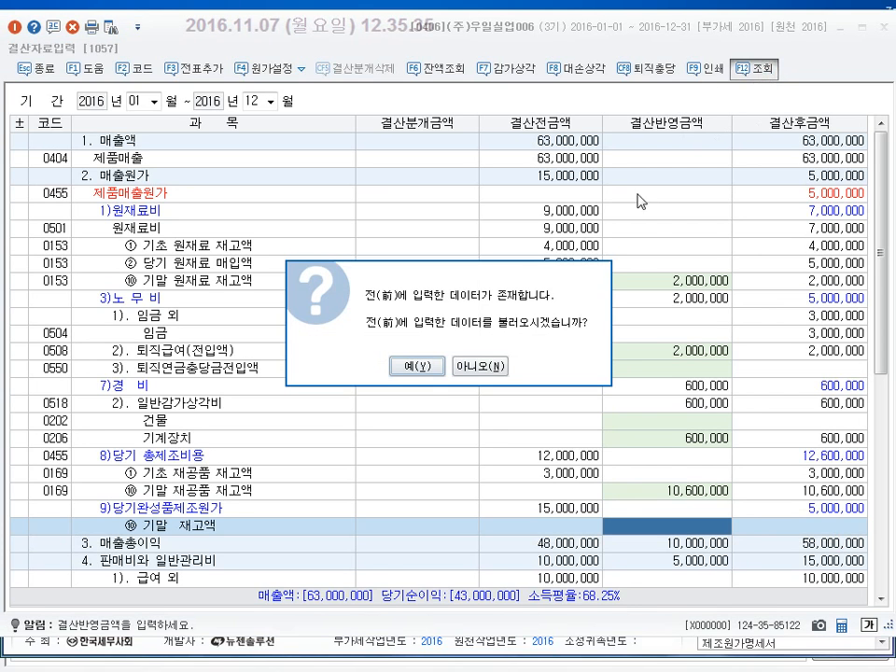
pyautogui.click(417, 367)
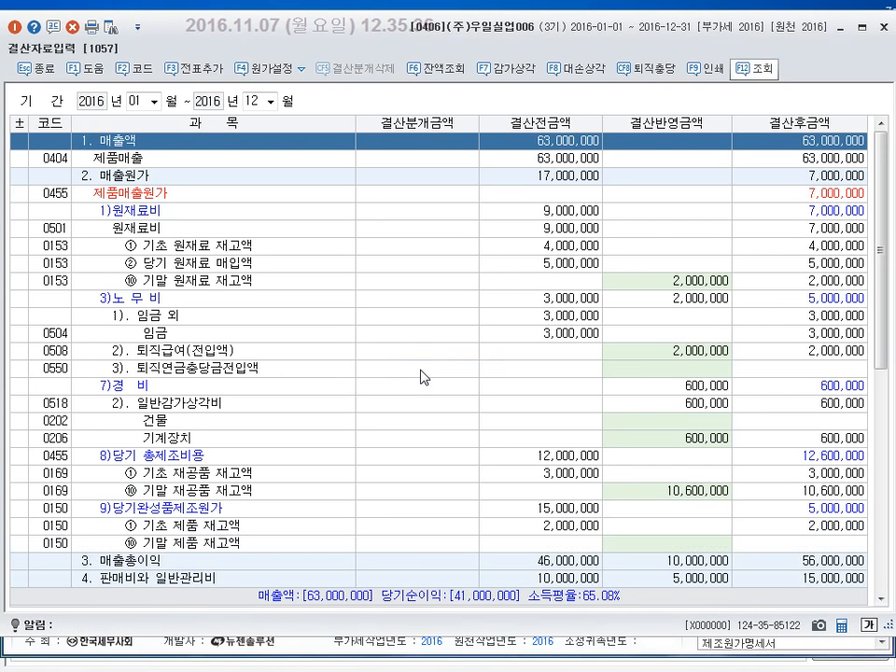
pyautogui.click(422, 548)
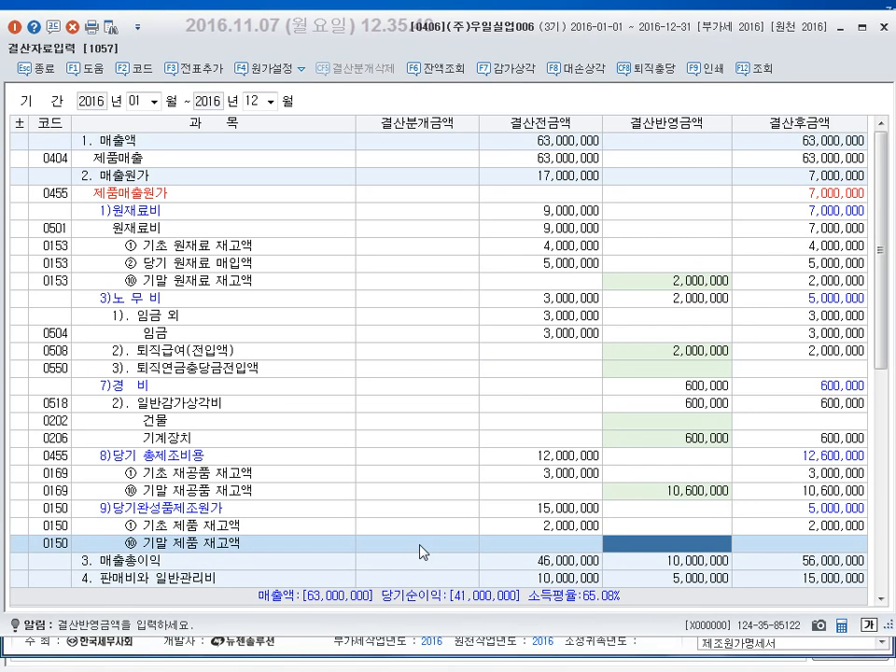
pyautogui.click(753, 72)
pyautogui.click(404, 368)
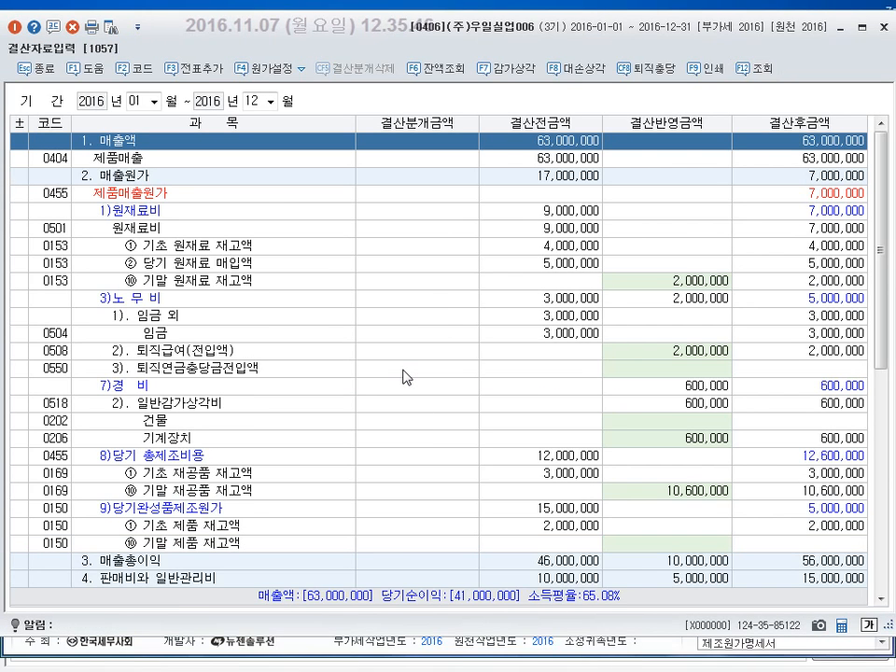
# Step: Enter 4,000,000 as the closing adjustment for 기말 제품 재고액 and check the 제품매출원가 row
pyautogui.click(477, 531)
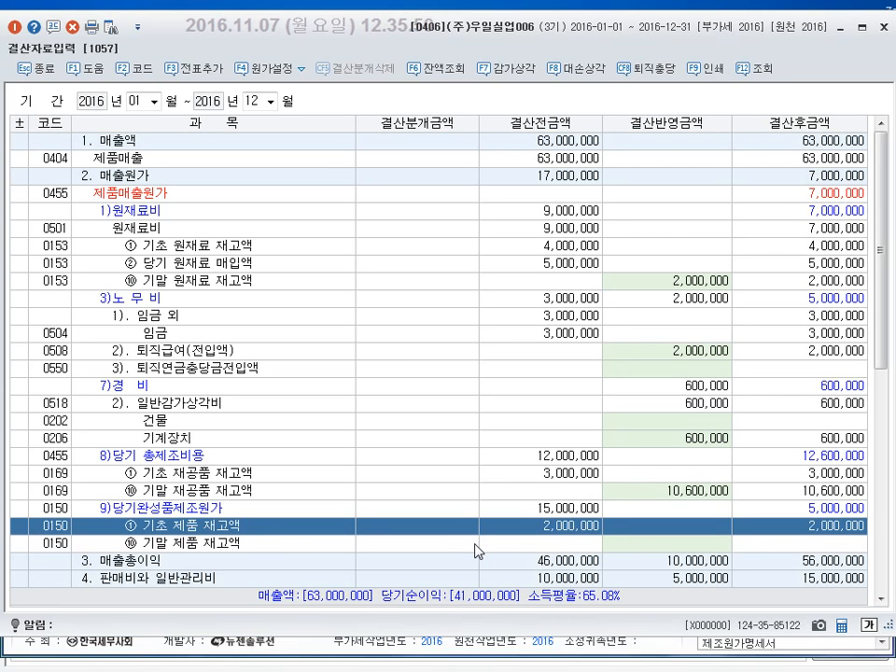
pyautogui.click(479, 541)
pyautogui.click(504, 529)
pyautogui.click(506, 549)
pyautogui.click(506, 530)
pyautogui.click(507, 546)
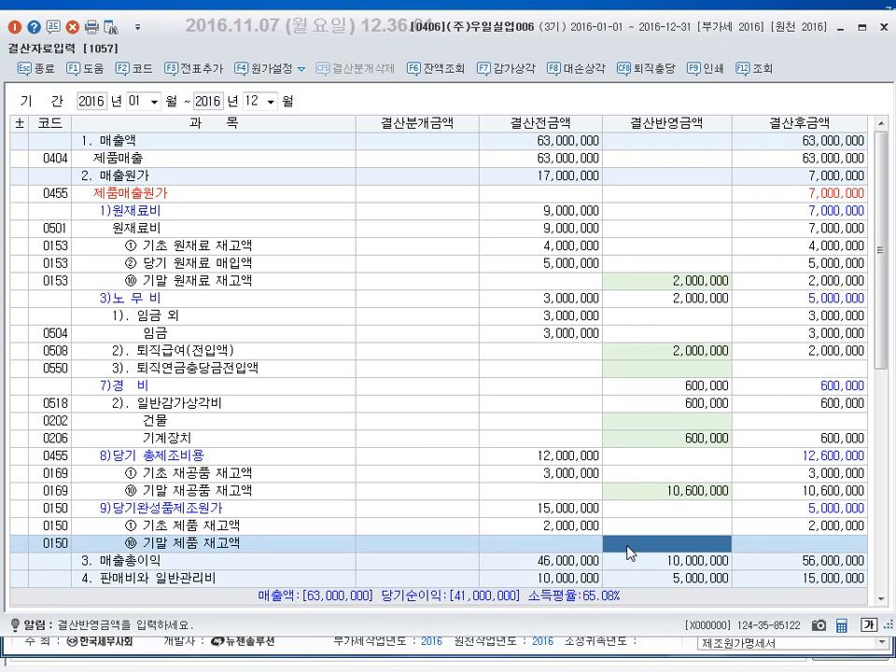
pyautogui.write('4000000')
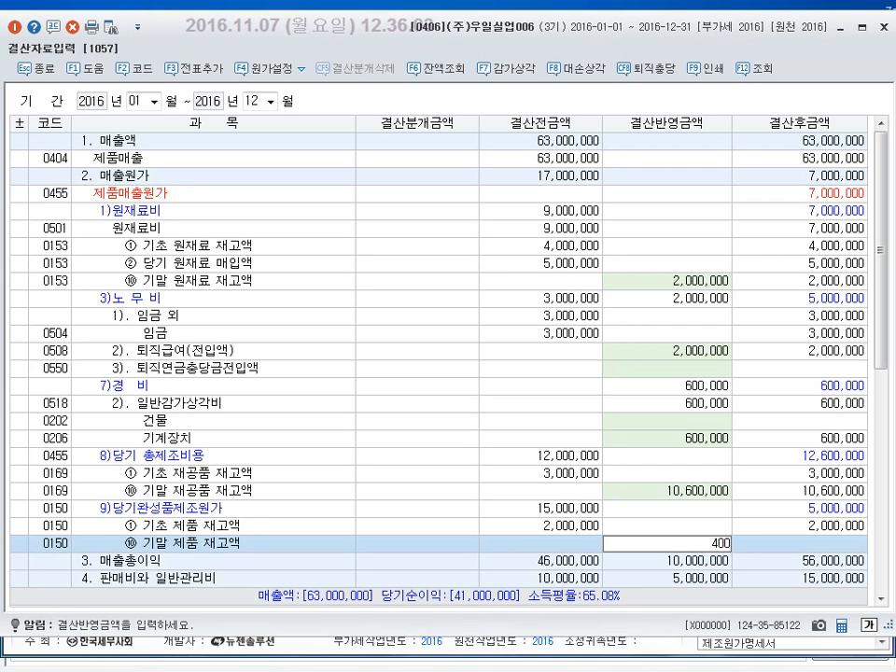
pyautogui.press('Return')
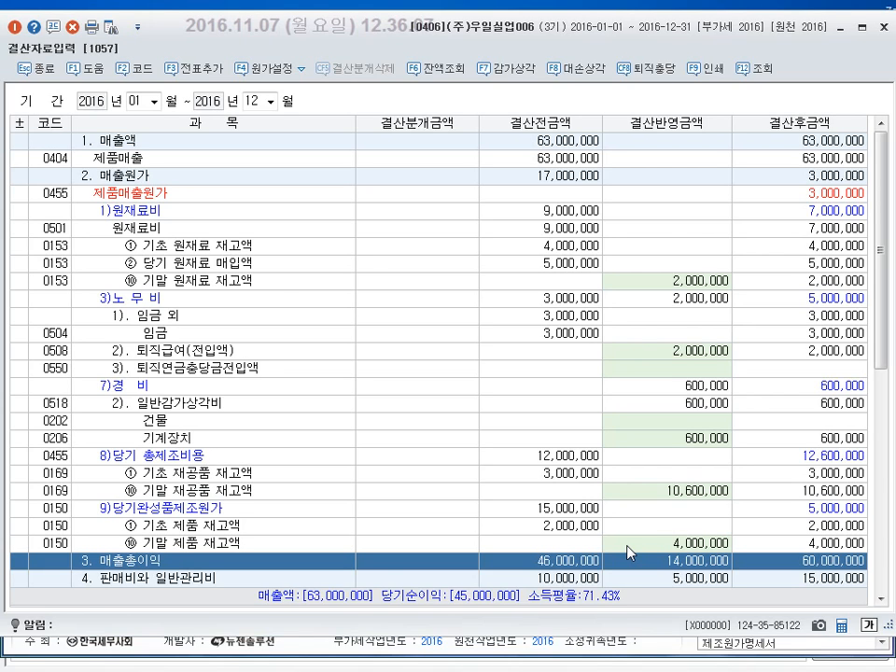
pyautogui.moveTo(33, 178)
pyautogui.mouseDown()
pyautogui.moveTo(592, 207)
pyautogui.moveTo(881, 204)
pyautogui.mouseUp()
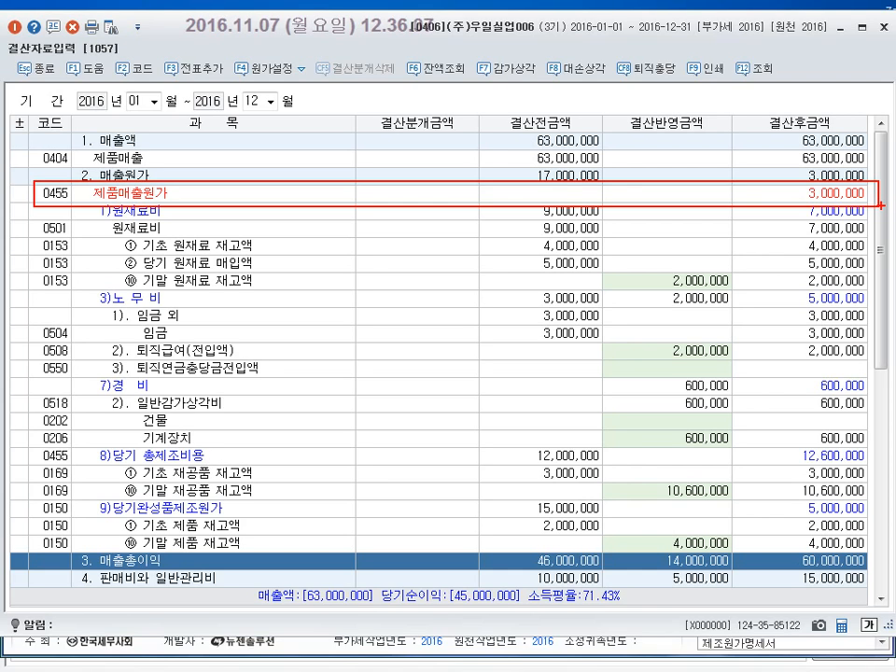
pyautogui.press('Escape')
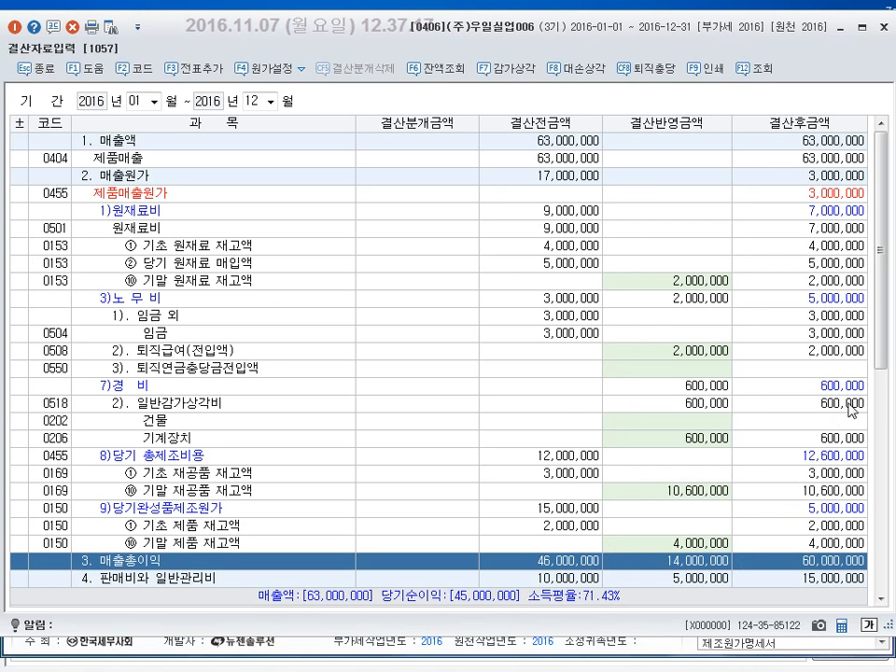
# Step: Open the 대손상각 calculation for receivables and review the additional allowance amounts for 외상매출금 and 미수금
pyautogui.scroll(-5, 851, 408)
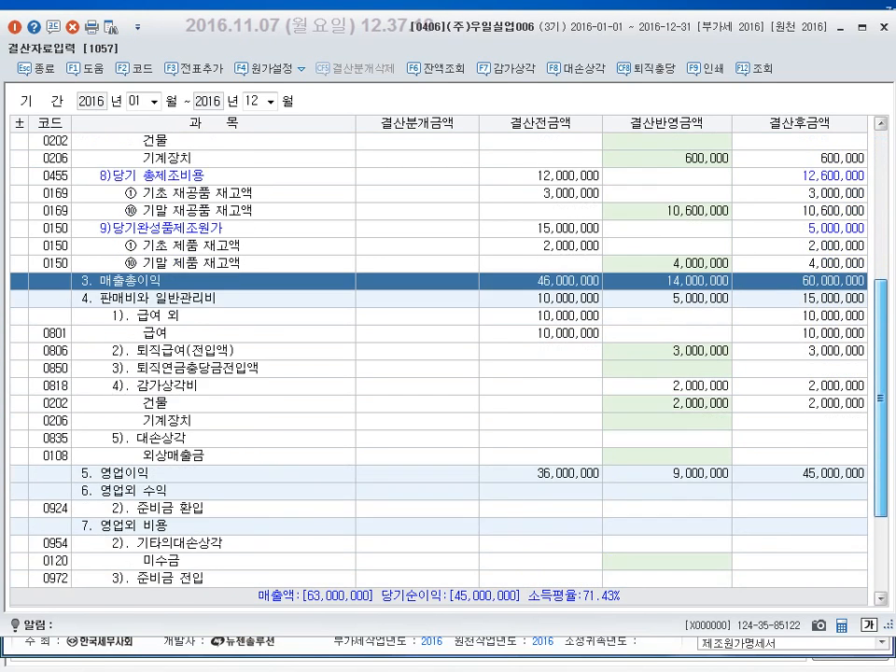
pyautogui.scroll(-1, 439, 355)
pyautogui.click(718, 427)
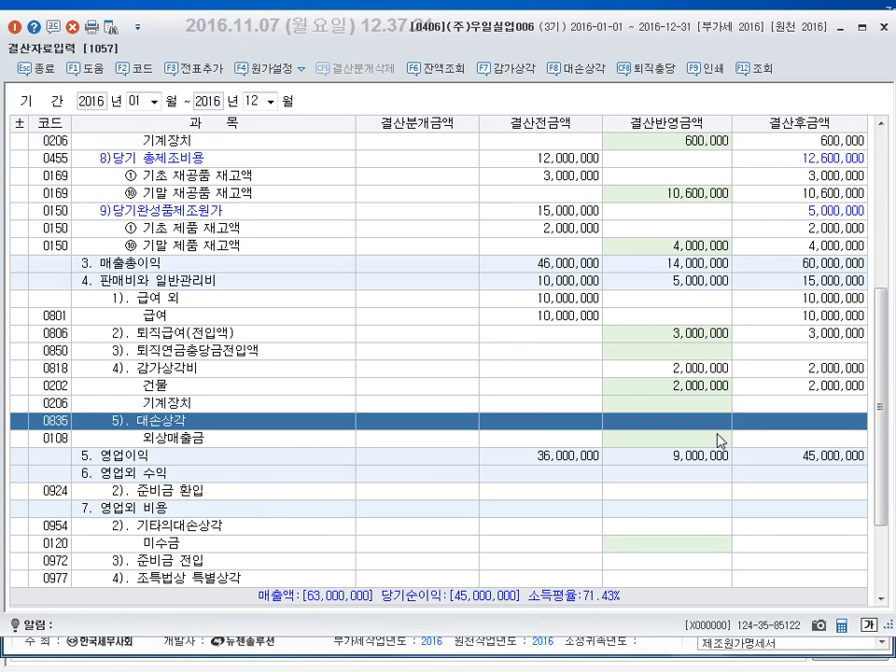
pyautogui.click(718, 438)
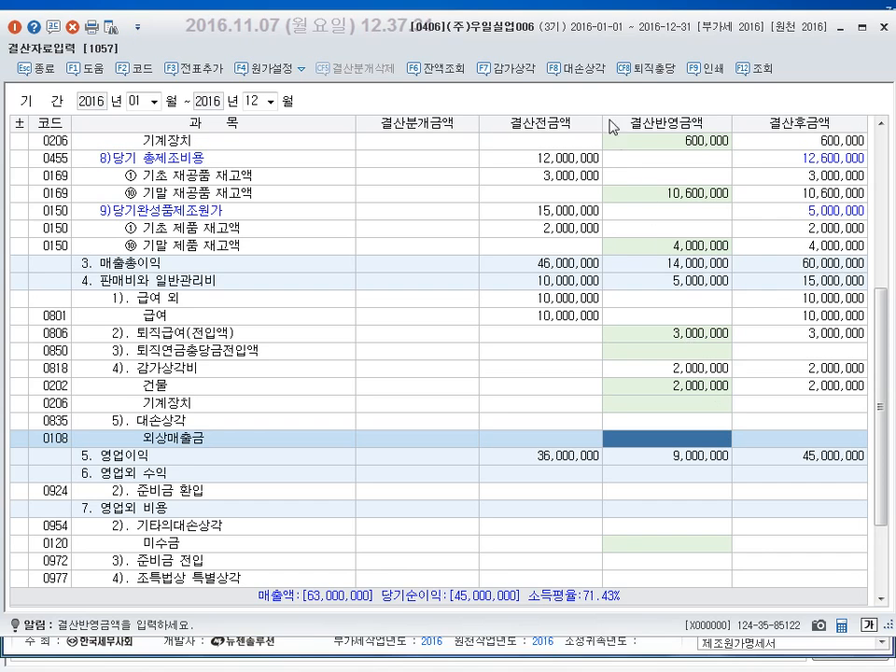
pyautogui.click(574, 74)
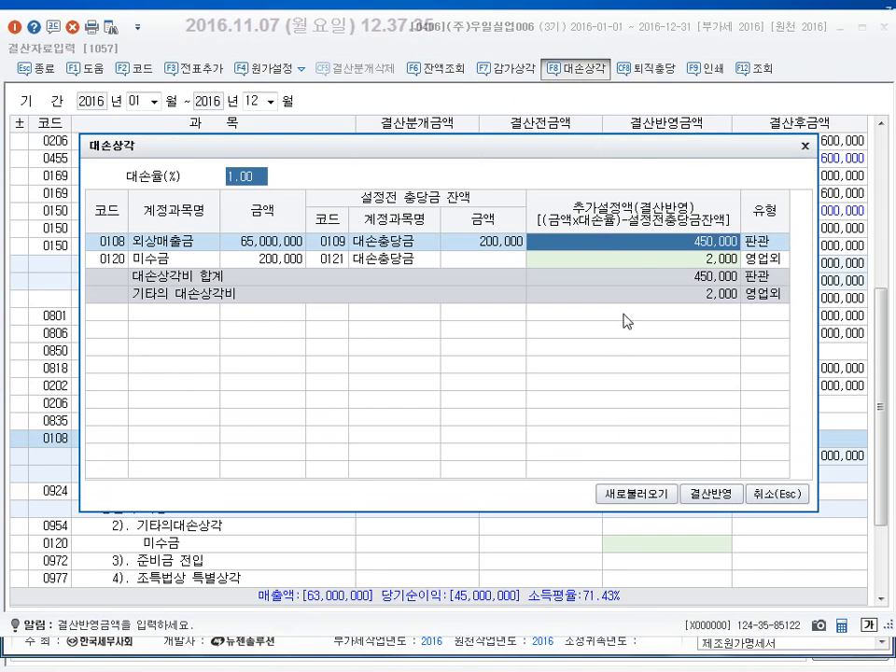
pyautogui.click(635, 258)
pyautogui.click(641, 245)
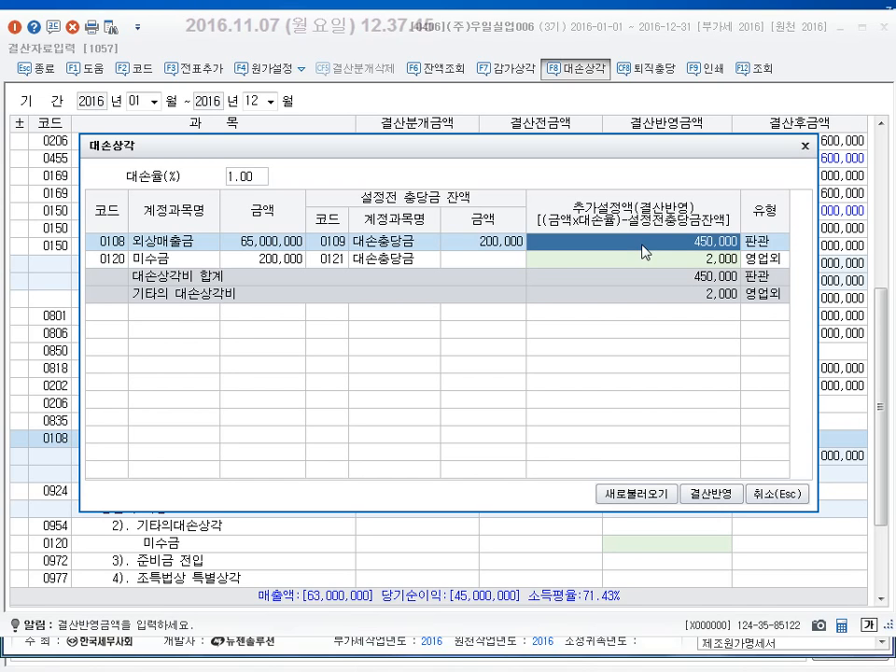
# Step: Clear the additional allowance for 미수금 and apply the remaining 외상매출금 bad debt amount to the closing adjustments
pyautogui.click(686, 261)
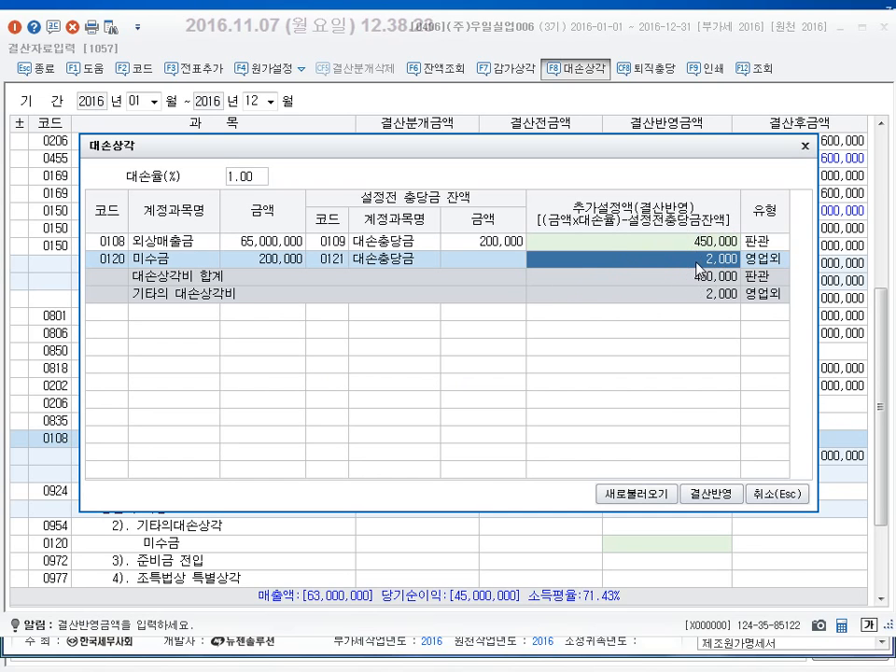
pyautogui.press('Delete')
pyautogui.press('Return')
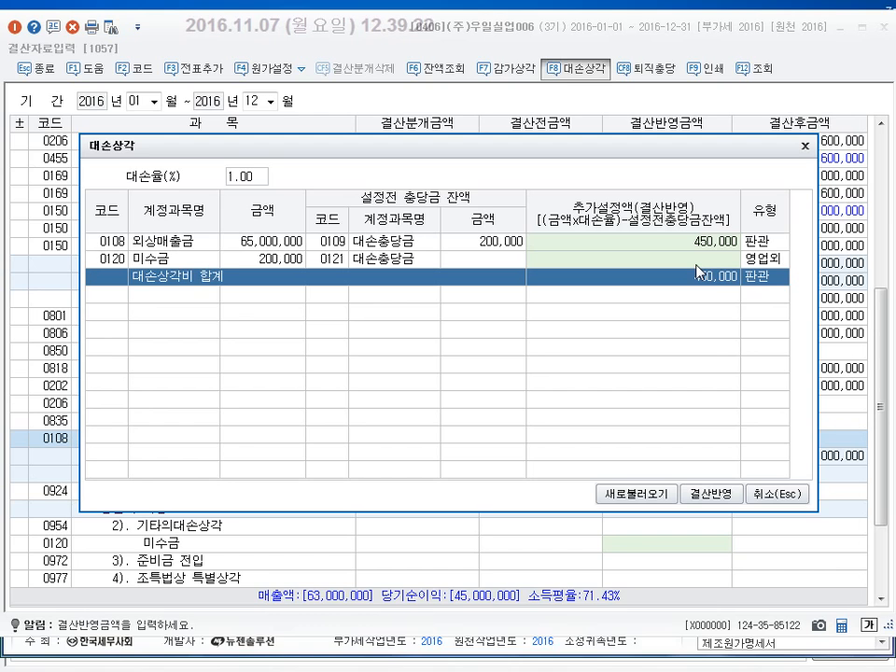
pyautogui.click(714, 492)
# Step: Enter 3,000,000 as the closing adjustment for 선납세금 under 법인세등
pyautogui.scroll(-1, 881, 442)
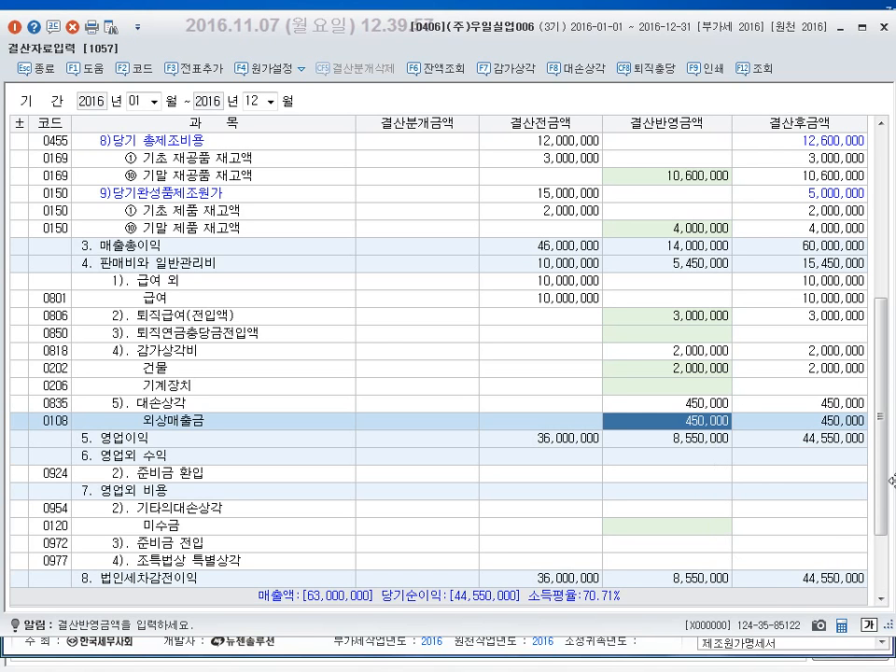
pyautogui.scroll(-2, 882, 514)
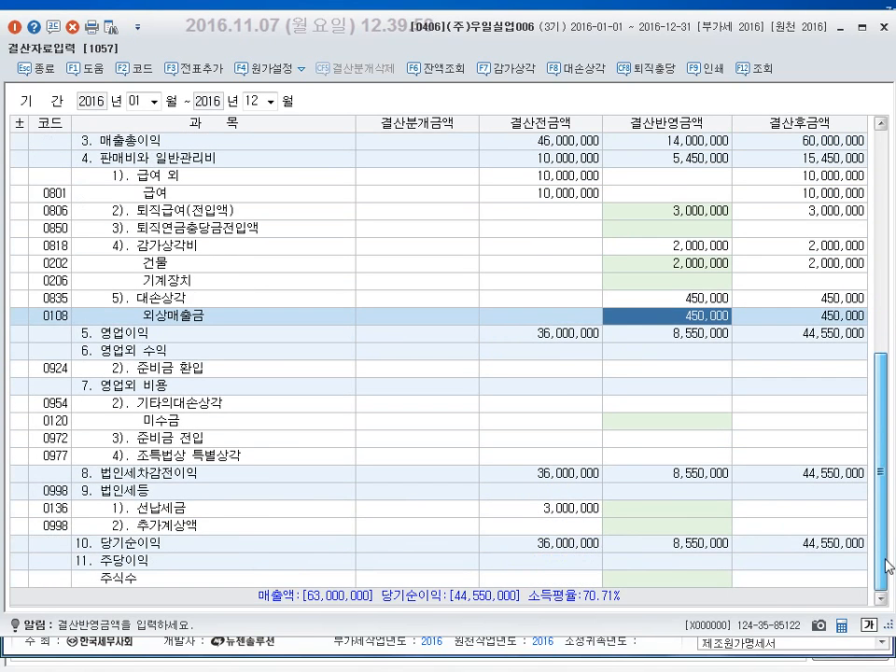
pyautogui.click(720, 541)
pyautogui.click(704, 525)
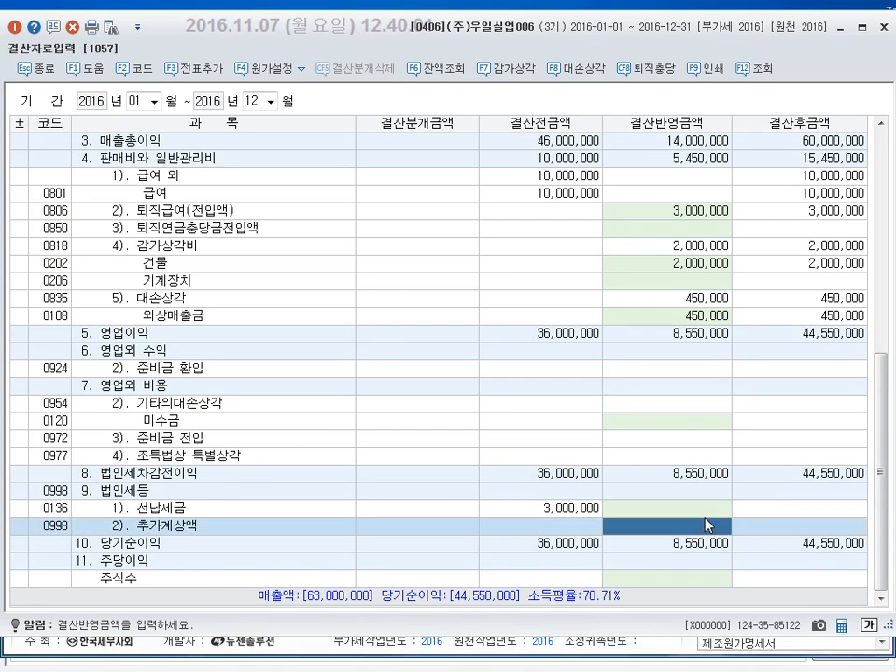
pyautogui.click(707, 513)
pyautogui.click(706, 526)
pyautogui.click(707, 512)
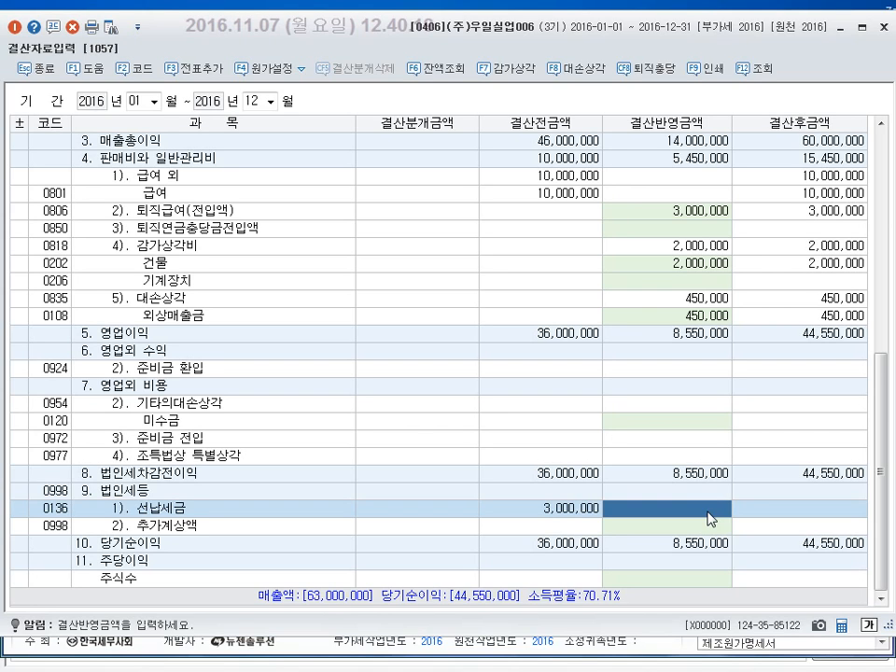
pyautogui.write('3000000')
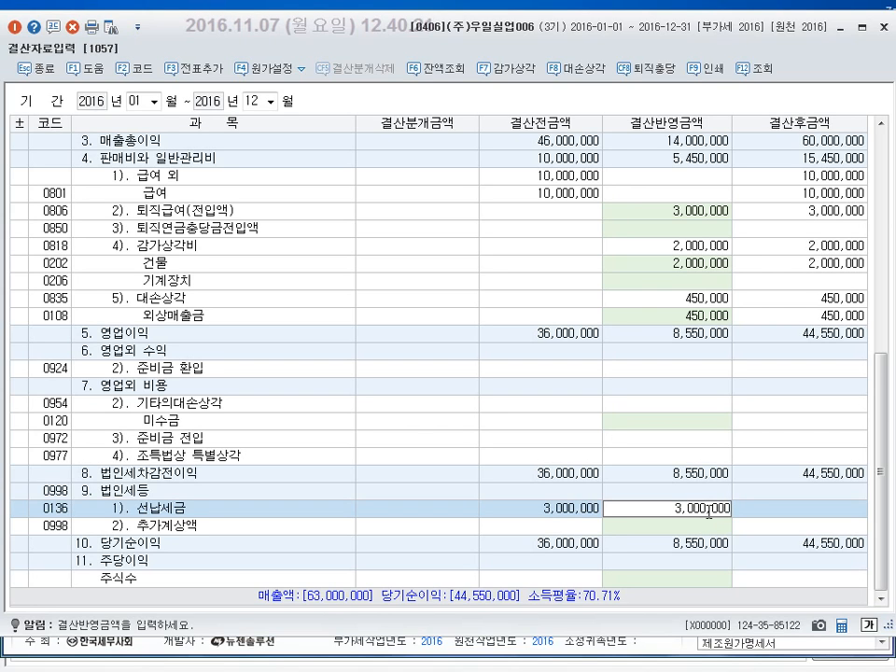
pyautogui.press('Return')
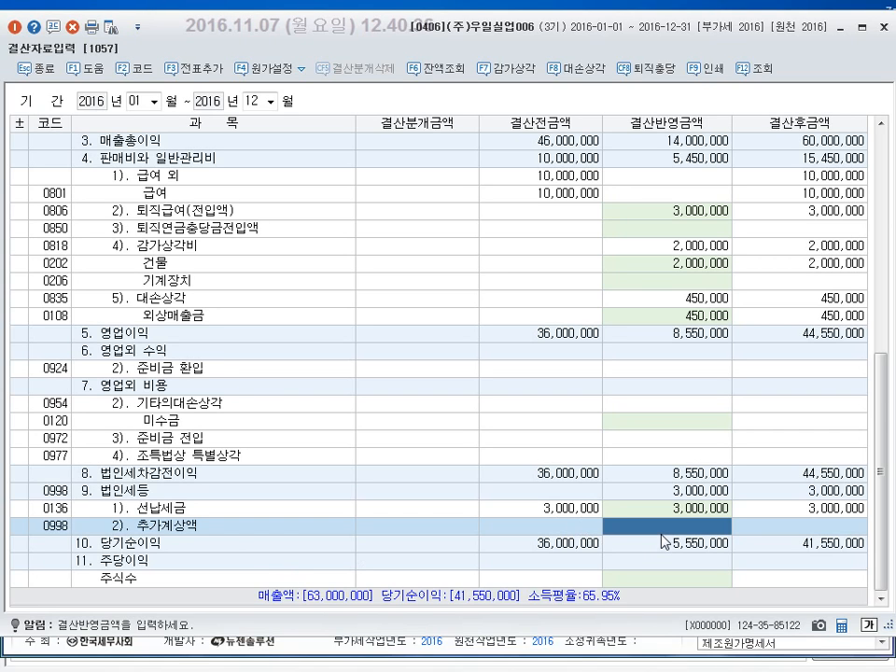
# Step: Enter 2,000,000 as the 추가계상액 under 법인세등 and go to the 당기순이익 row
pyautogui.write('2,000,00')
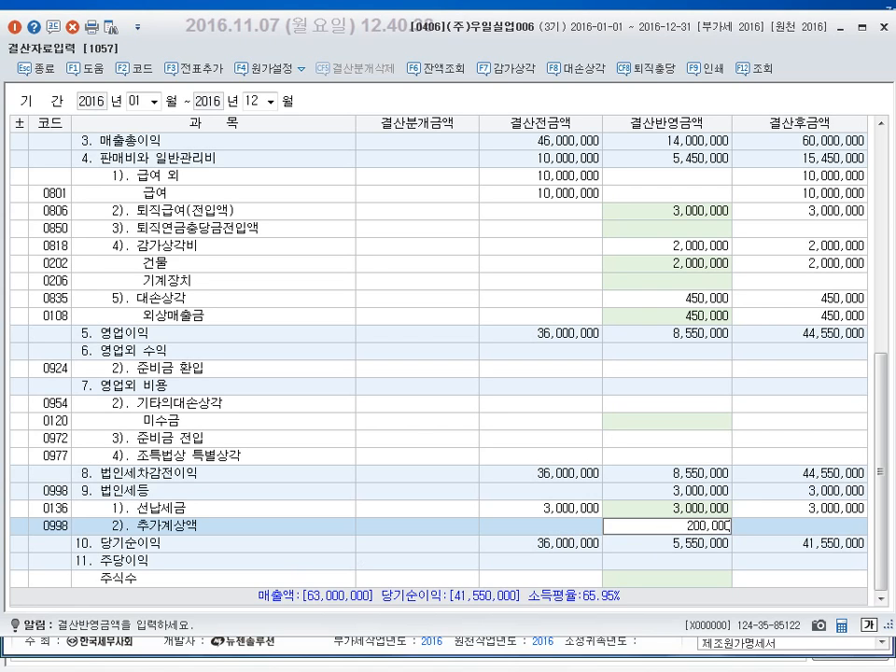
pyautogui.write('0')
pyautogui.click(666, 541)
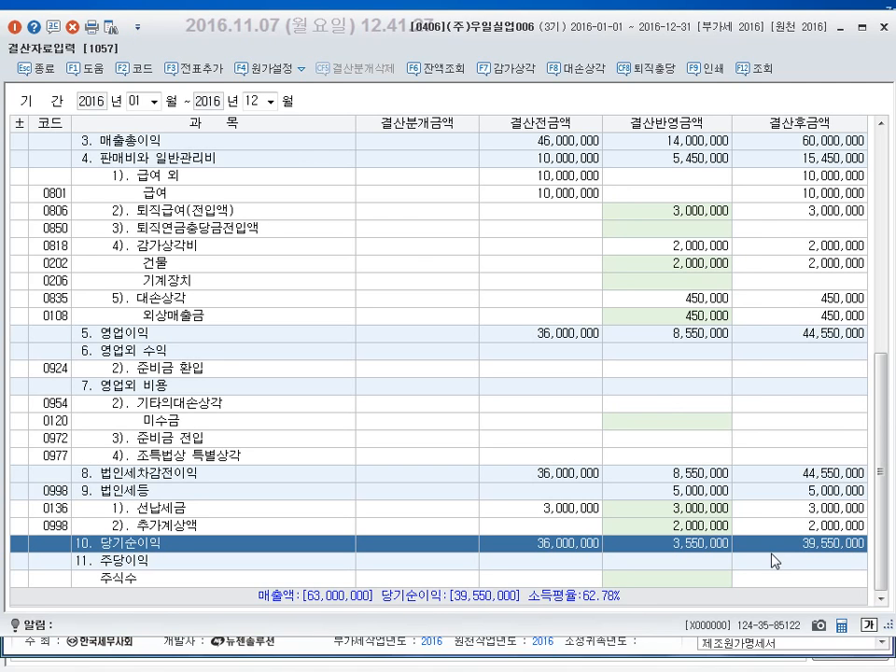
# Step: Generate the automatic closing journal entries from the entered adjustments and close 결산자료입력
pyautogui.click(217, 80)
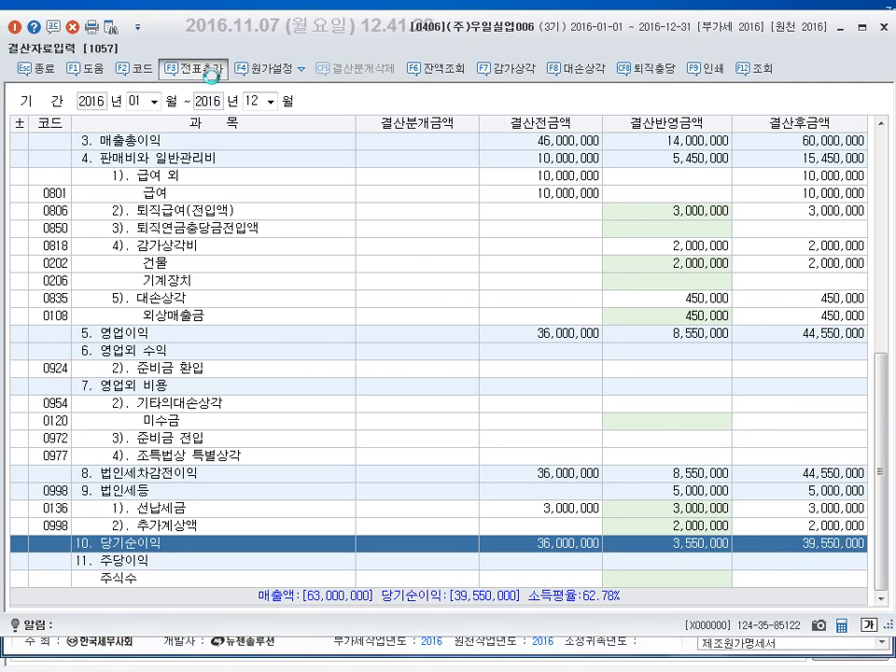
pyautogui.click(422, 361)
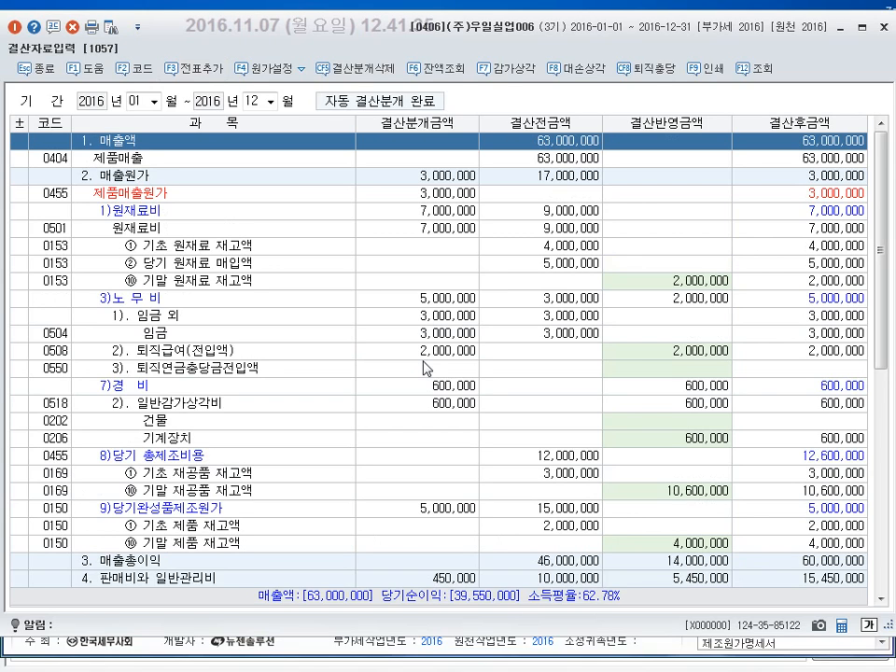
pyautogui.click(48, 71)
pyautogui.click(48, 71)
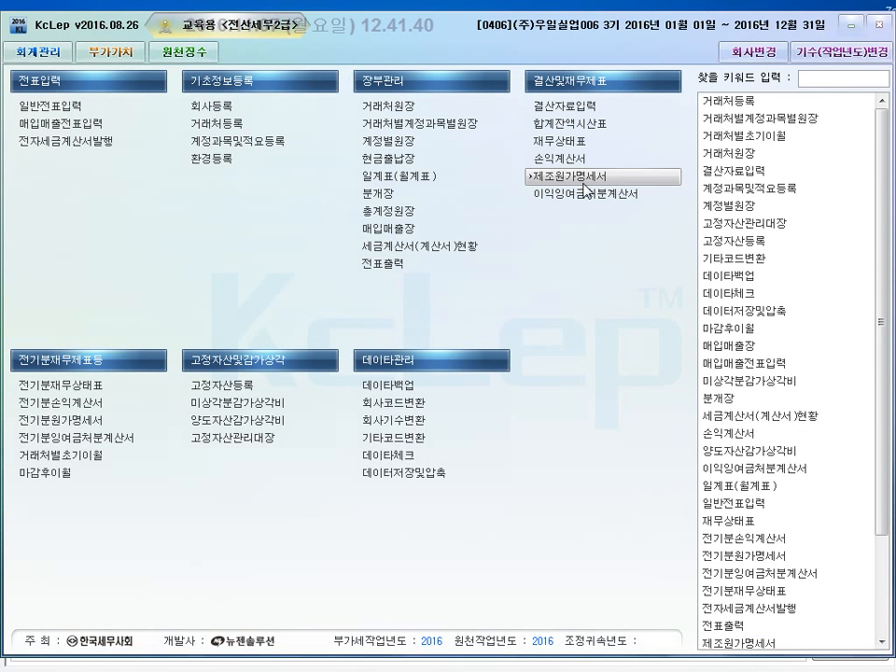
pyautogui.moveTo(512, 93); pyautogui.dragTo(643, 114)
pyautogui.moveTo(515, 166); pyautogui.dragTo(684, 191)
pyautogui.moveTo(510, 120)
pyautogui.mouseDown()
pyautogui.moveTo(498, 150)
pyautogui.moveTo(513, 157)
pyautogui.mouseUp()
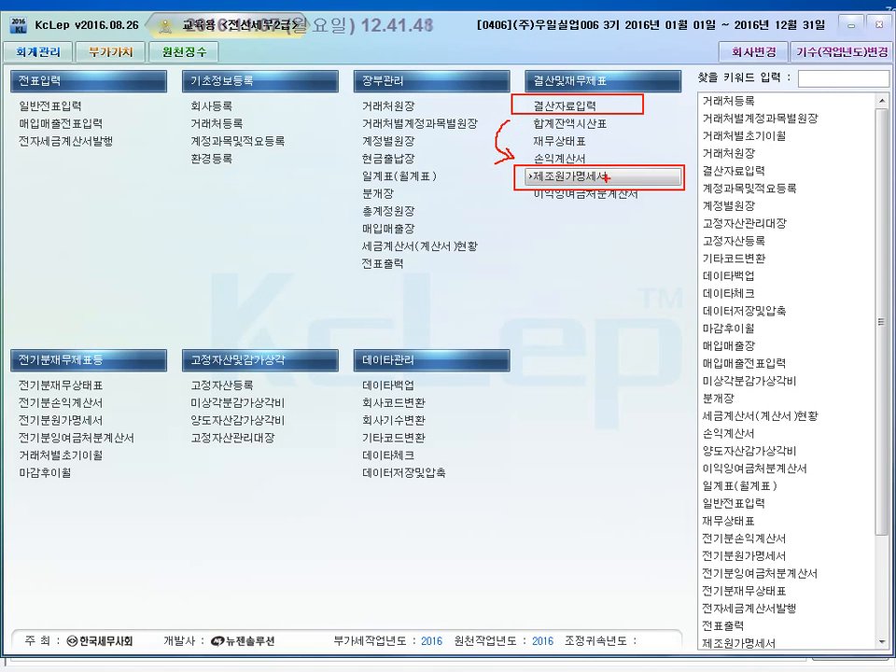
pyautogui.press('Escape')
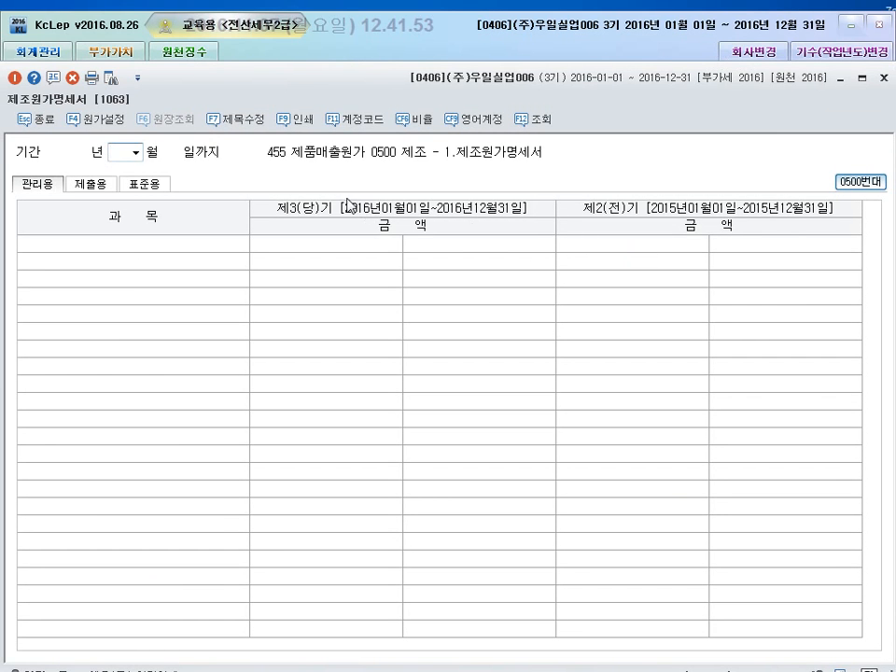
# Step: Query 제조원가명세서 through December 2016, review 당기 총 제조비용, 기말재공품 재고액 and 당기제품 제조원가, and close the statement
pyautogui.click(136, 151)
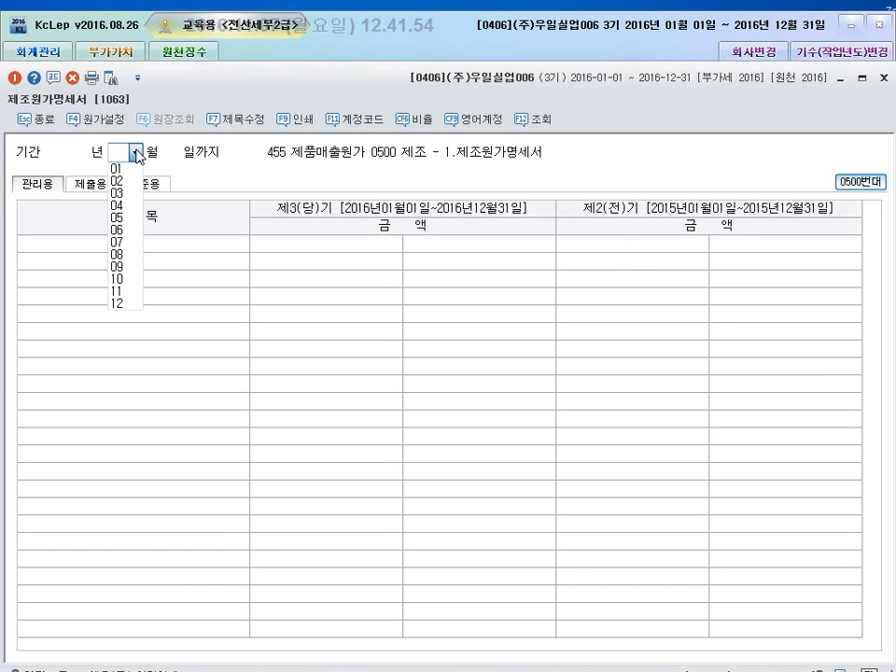
pyautogui.click(124, 303)
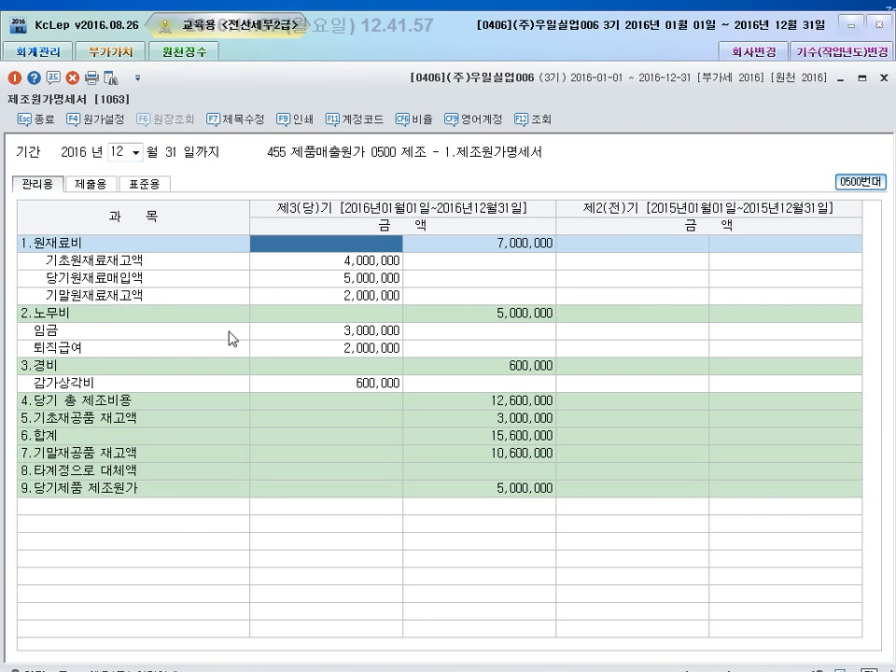
pyautogui.click(449, 401)
pyautogui.click(480, 453)
pyautogui.click(435, 486)
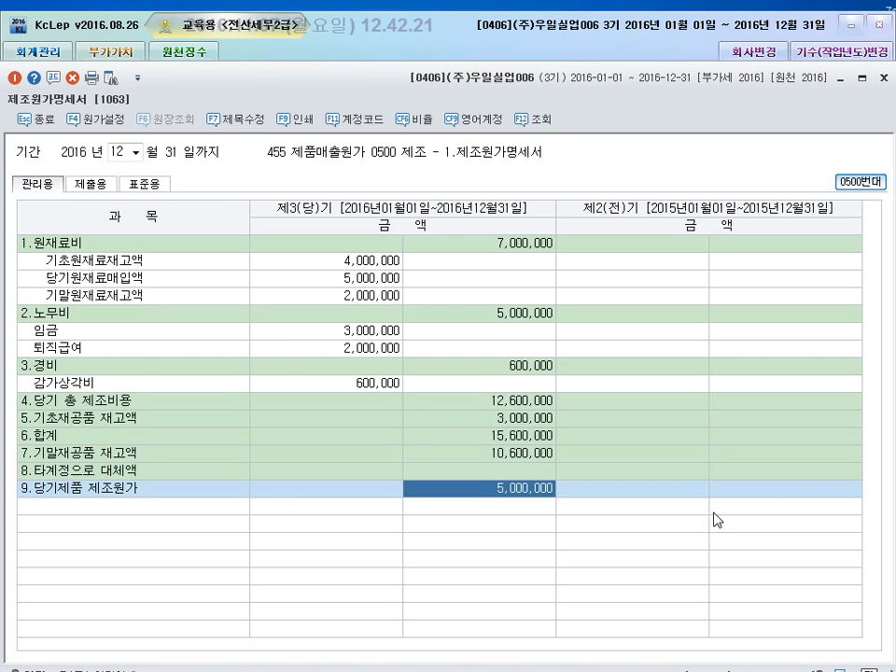
pyautogui.click(45, 121)
pyautogui.click(45, 120)
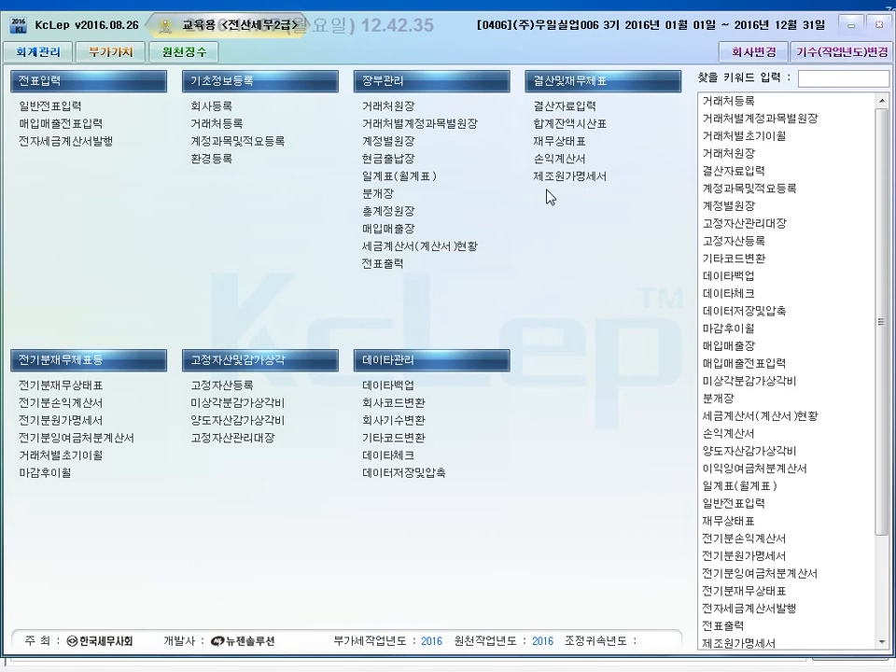
# Step: Open 손익계산서 for December 2016, review the figures down to 당기순이익, and close the statement
pyautogui.click(550, 161)
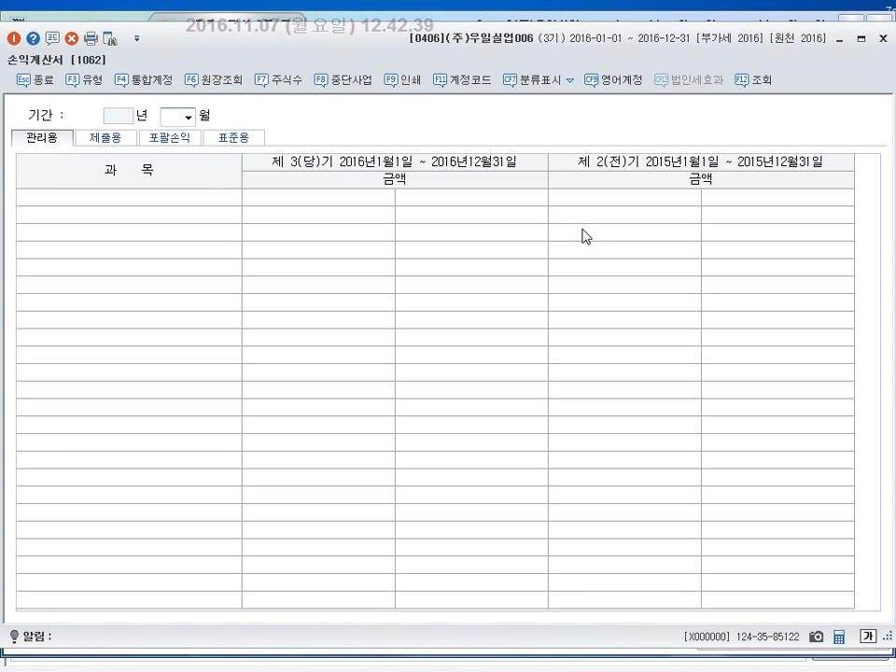
pyautogui.click(188, 117)
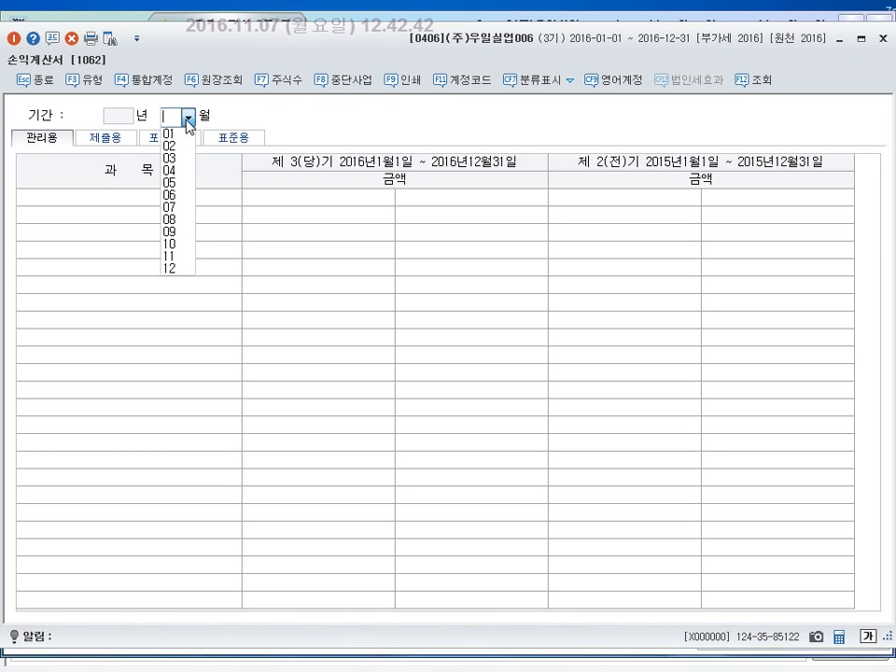
pyautogui.click(175, 268)
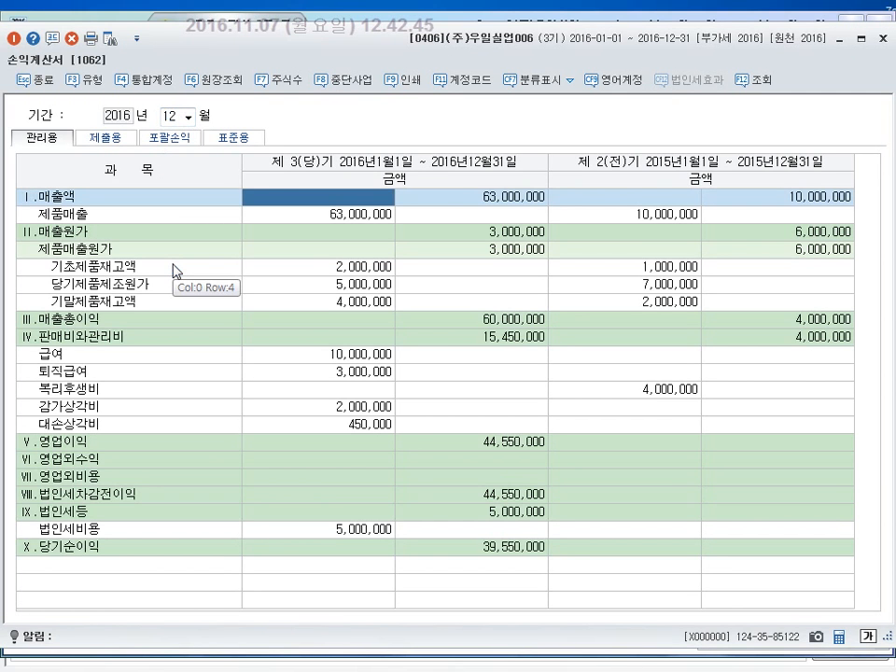
pyautogui.click(494, 549)
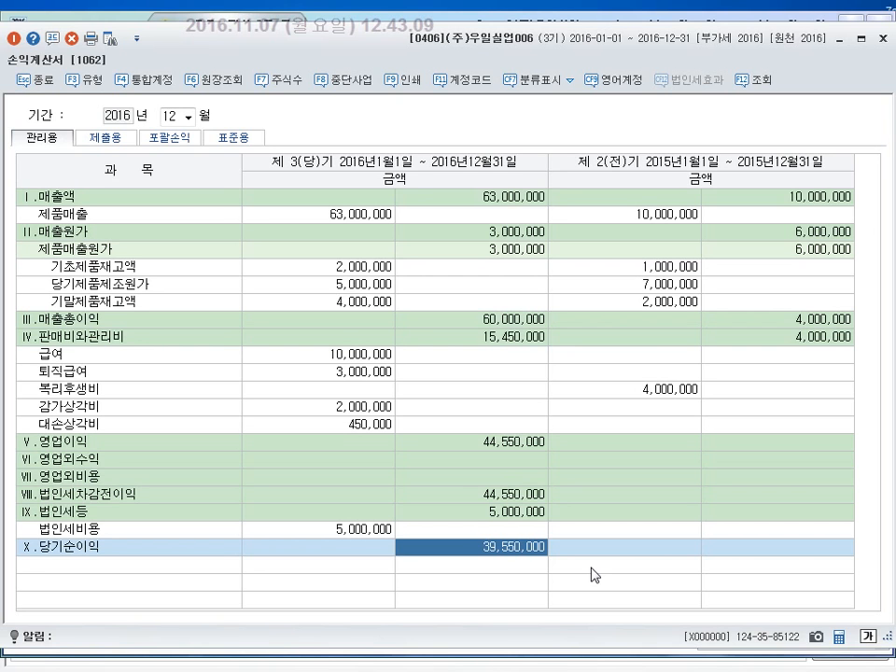
pyautogui.click(37, 82)
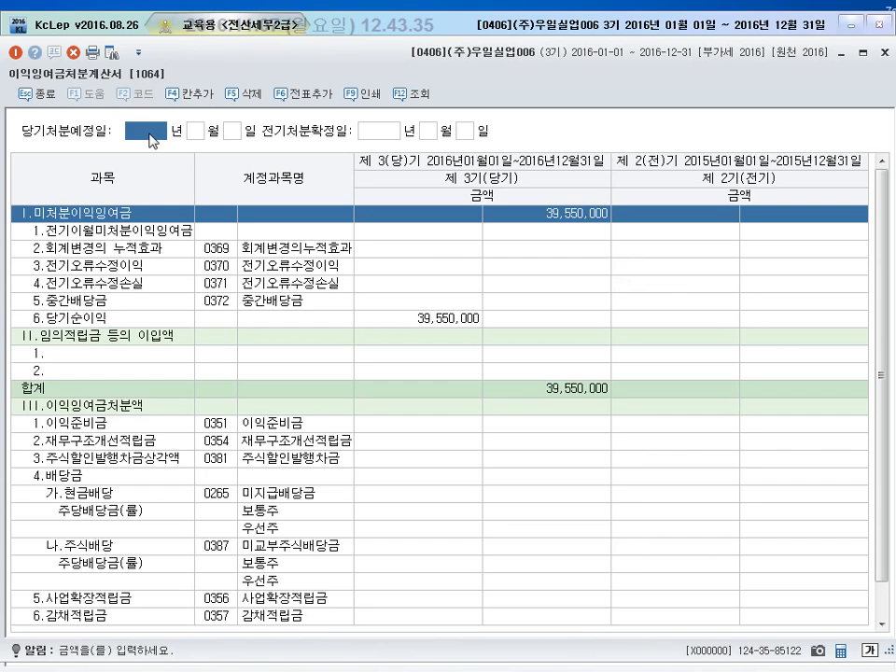
# Step: Enter 2017-3-15 as 당기처분예정일 and 2016-3-31 as 전기처분확정일 in 이익잉여금처분계산서
pyautogui.write('20')
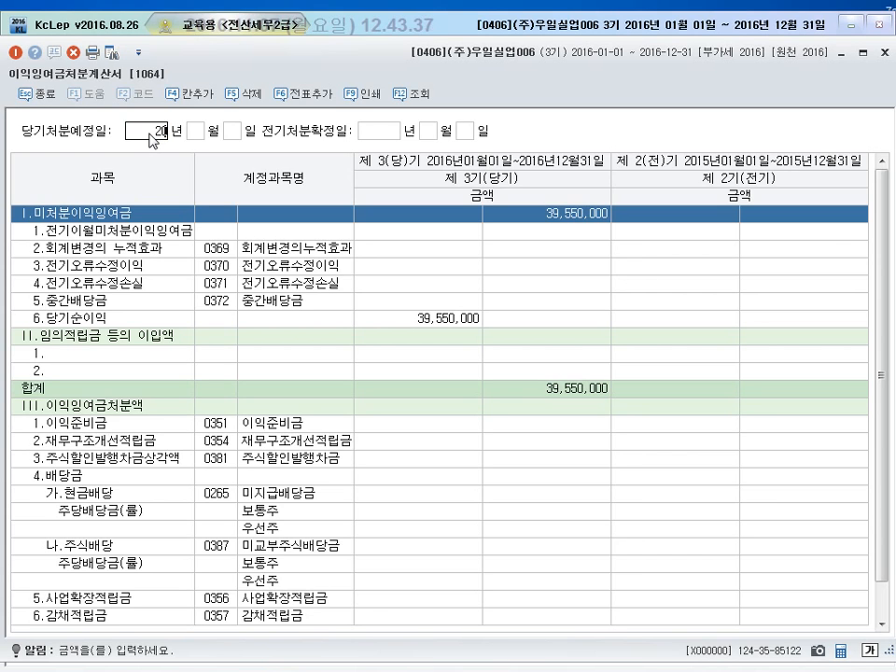
pyautogui.write('173')
pyautogui.press('Return')
pyautogui.write('15')
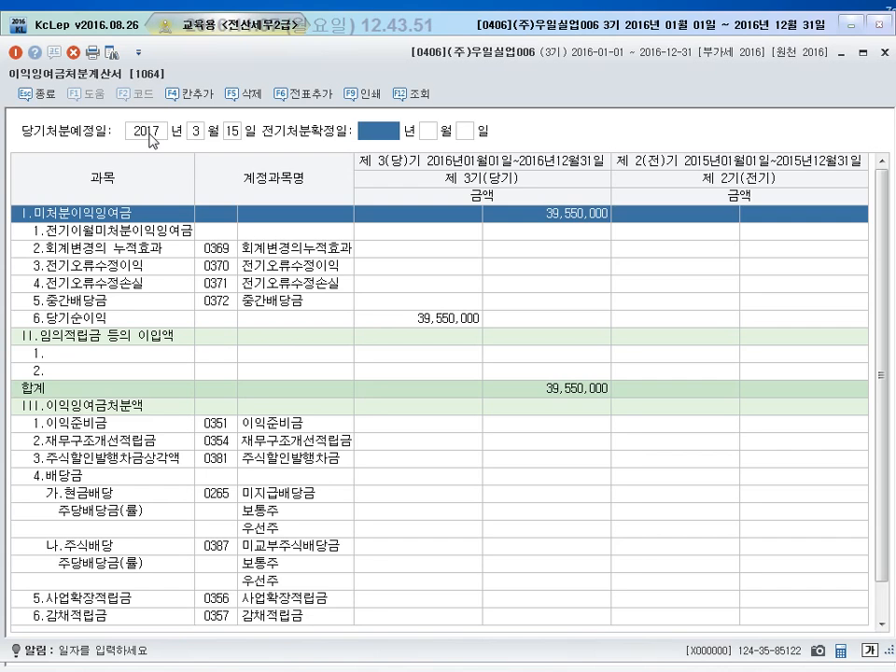
pyautogui.write('2016')
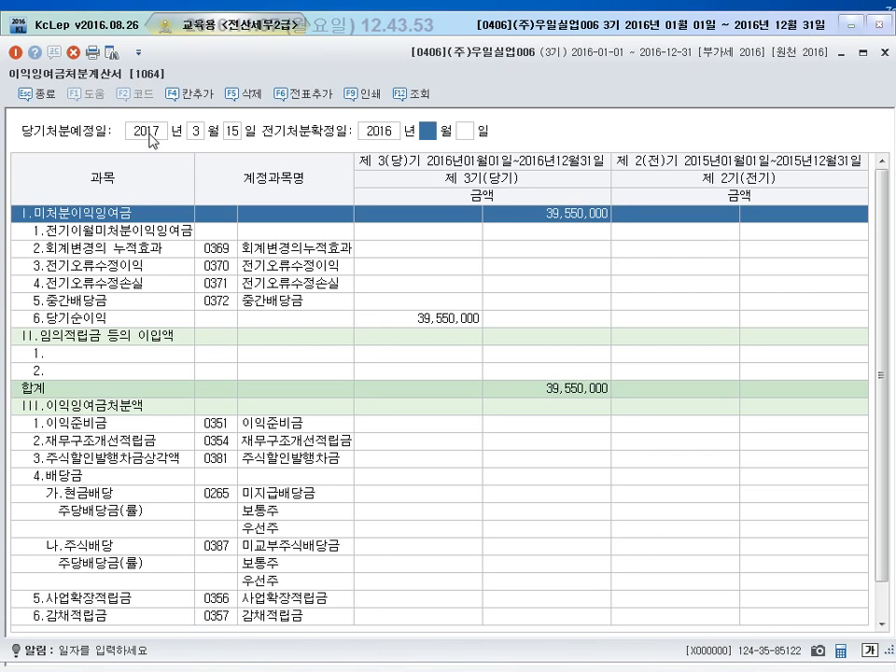
pyautogui.write(' 년 3')
pyautogui.press('Return')
pyautogui.write('31')
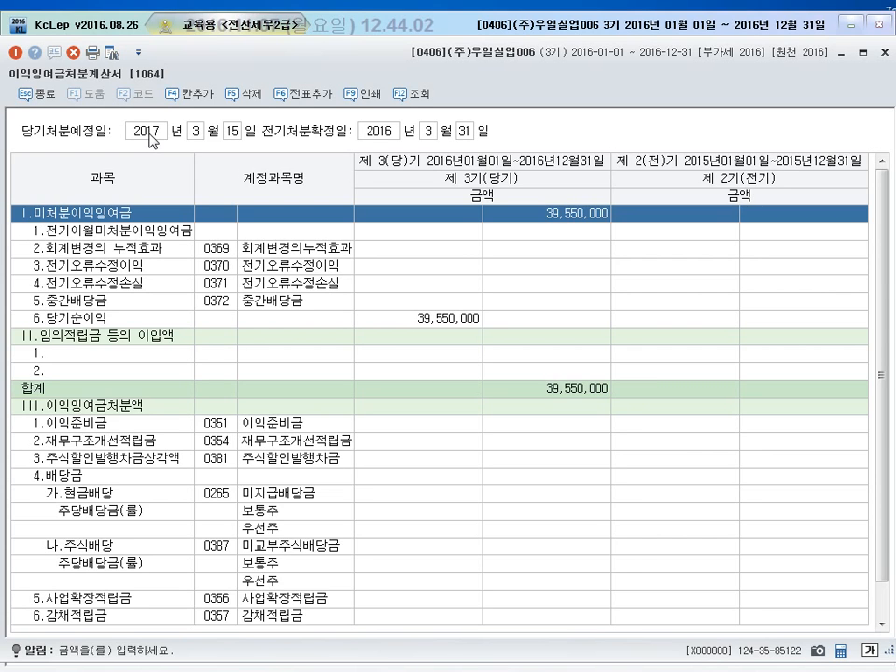
# Step: Examine the 미처분이익잉여금 items from 전기이월미처분이익잉여금 to 당기순이익 and return to 전기이월미처분이익잉여금
pyautogui.press('Down')
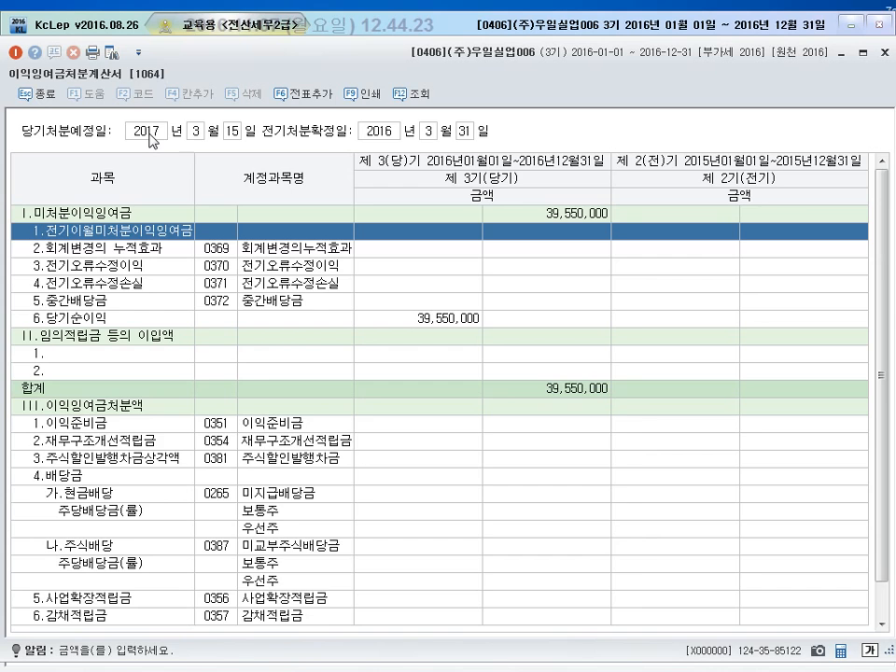
pyautogui.press('Down')
pyautogui.press('Down')
pyautogui.press('Down')
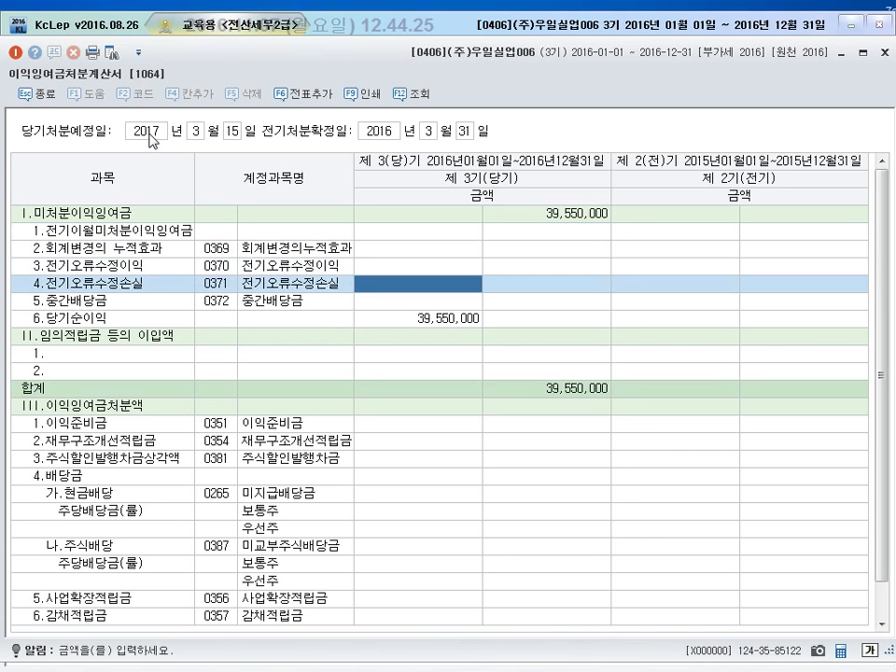
pyautogui.press('Down')
pyautogui.press('Down')
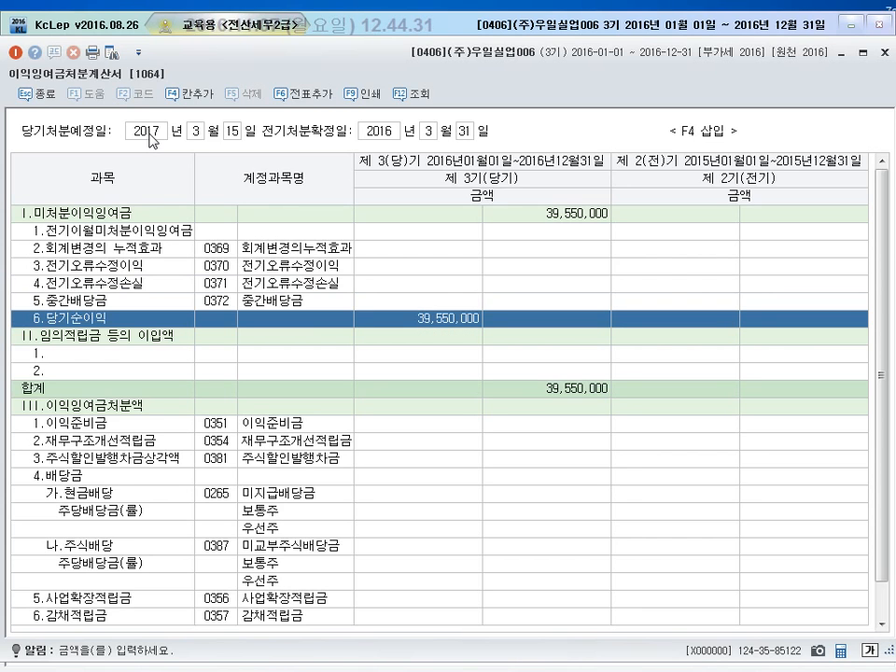
pyautogui.press('Up')
pyautogui.press('Up')
pyautogui.press('Up')
pyautogui.press('Up')
pyautogui.press('Up')
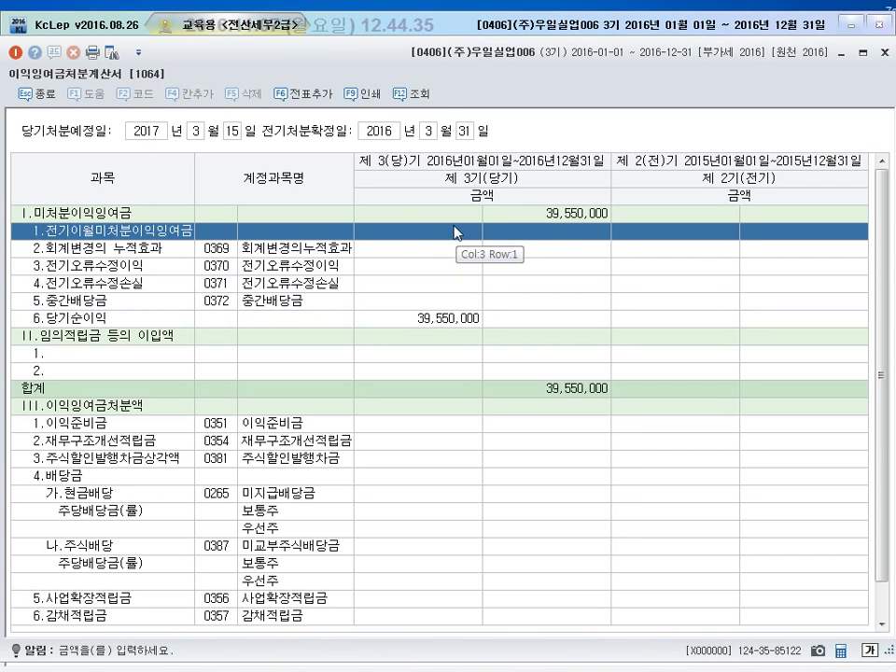
# Step: Open 전기분재무상태표 and add account 0375 이월이익잉여금 under 부채 및 자본
pyautogui.press('Escape')
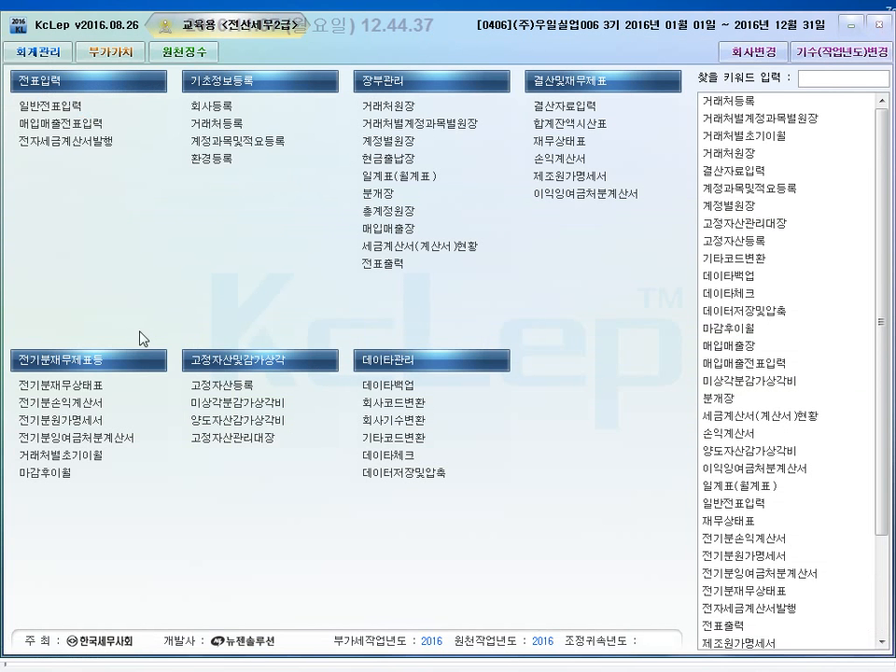
pyautogui.click(94, 383)
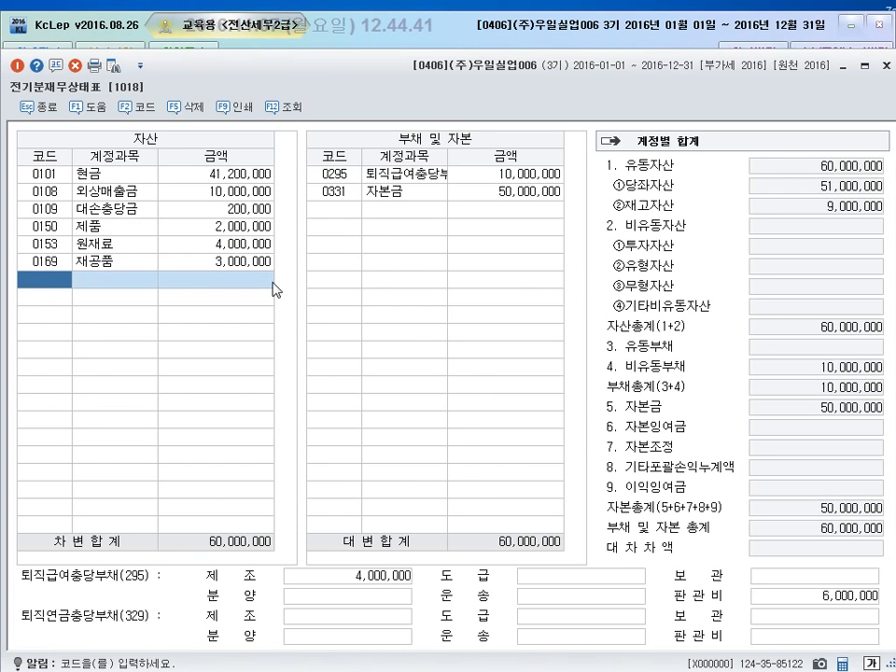
pyautogui.click(343, 220)
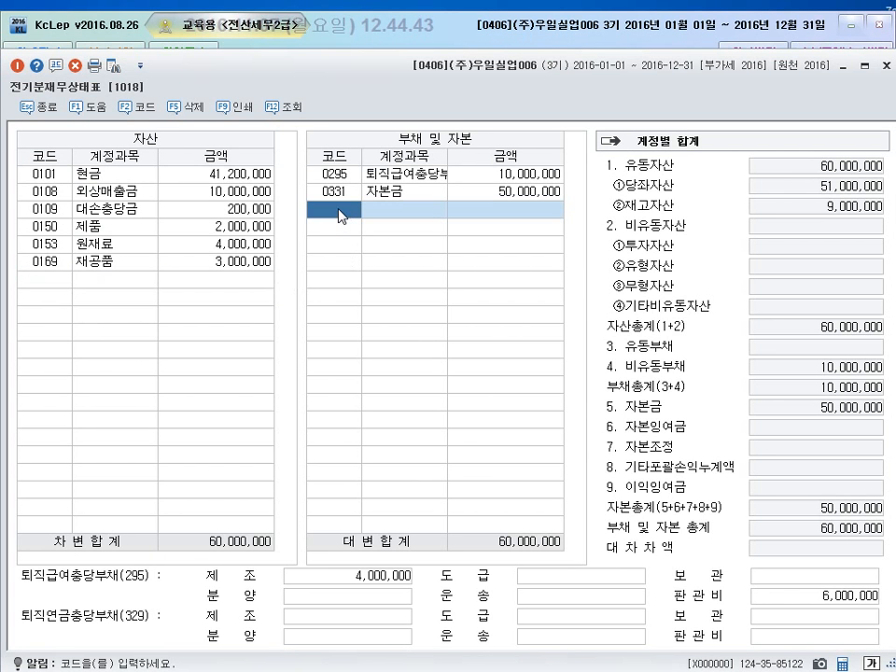
pyautogui.press('F2')
pyautogui.write('이월')
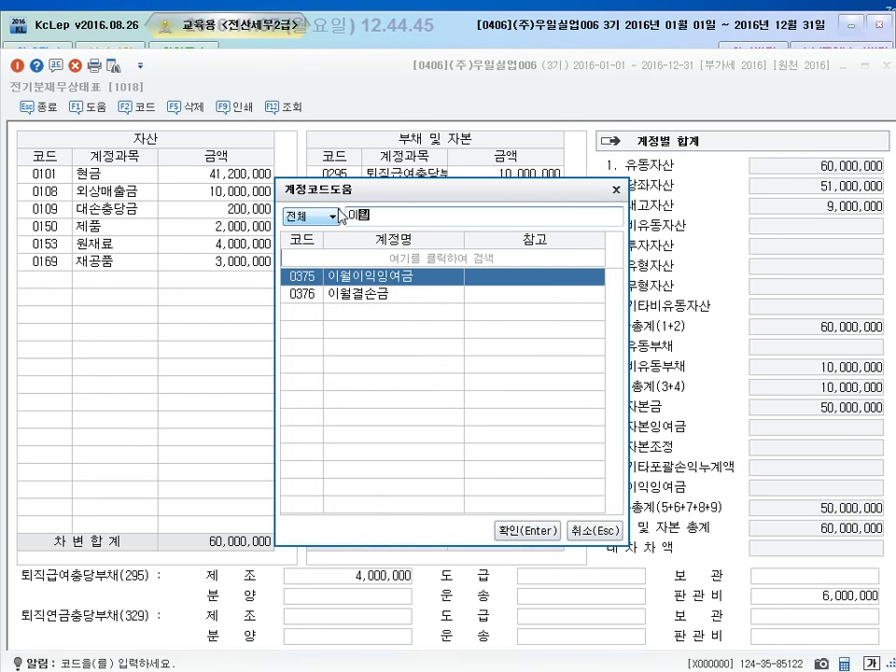
pyautogui.press('Return')
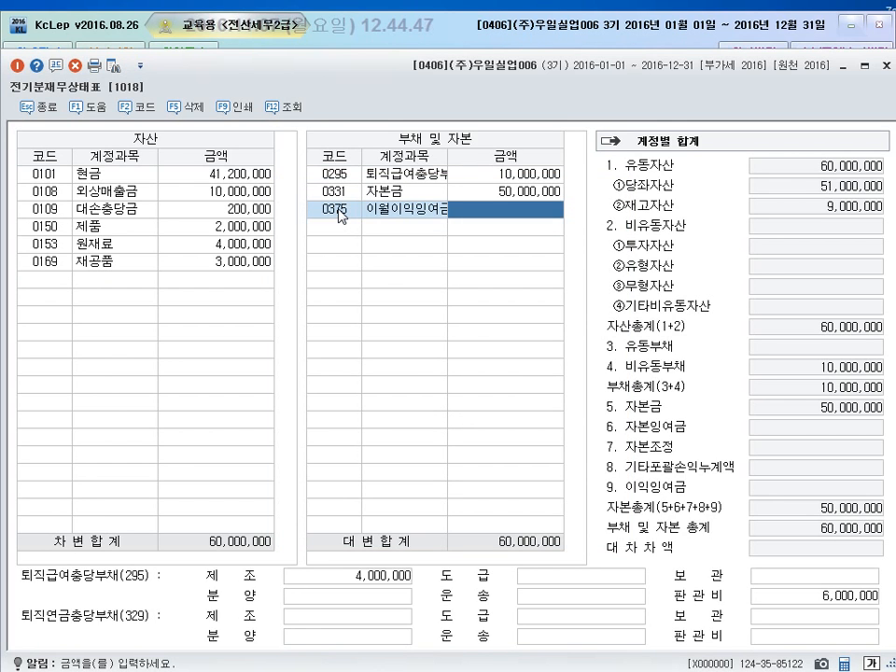
# Step: Enter 30,000,000 as the prior-year amount of 이월이익잉여금
pyautogui.write('10')
pyautogui.press('BackSpace')
pyautogui.press('BackSpace')
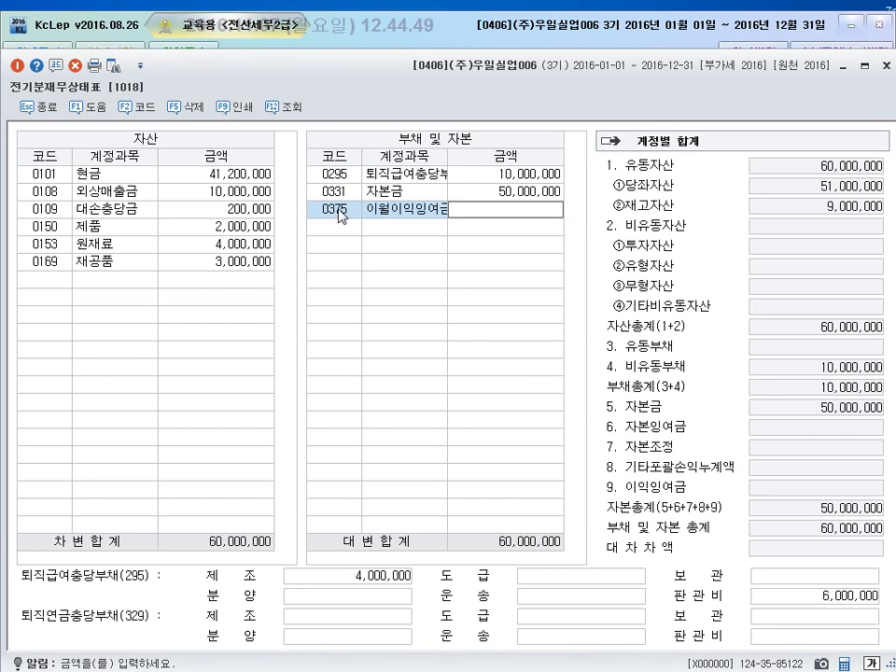
pyautogui.write('30000000')
pyautogui.press('Return')
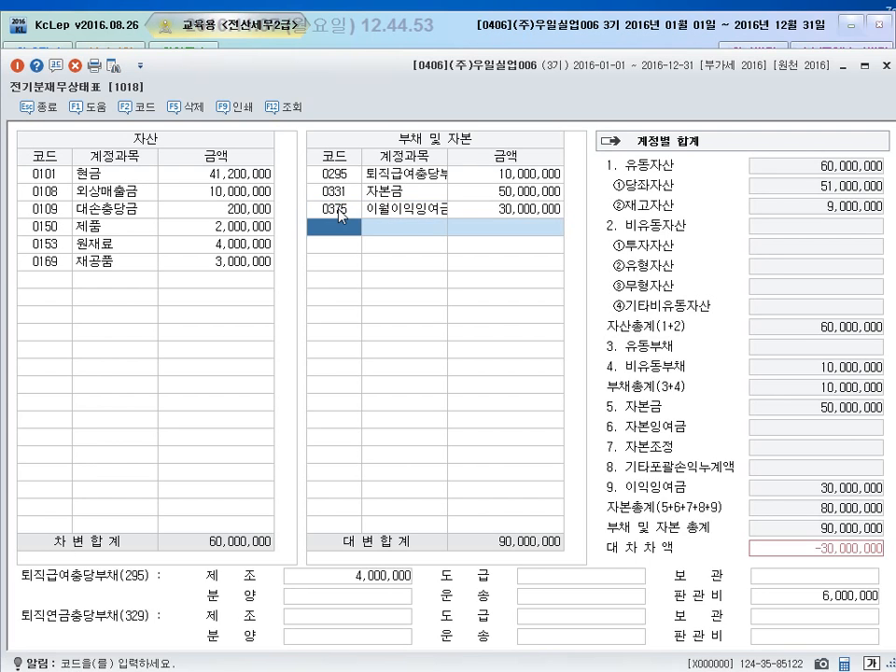
# Step: Return to 이익잉여금처분계산서, query it again without loading the saved data, and check 전기이월미처분이익잉여금
pyautogui.click(843, 67)
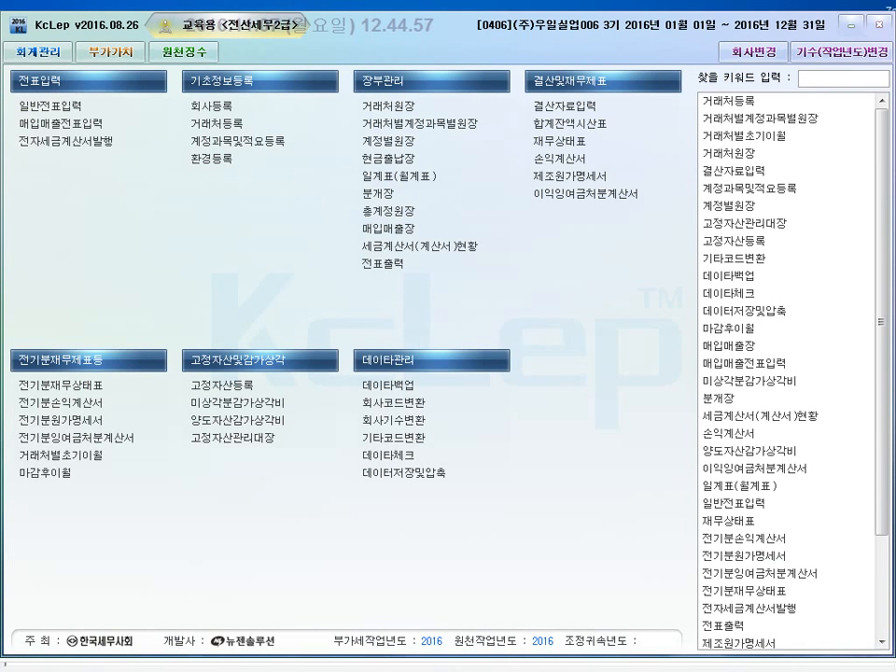
pyautogui.click(695, 664)
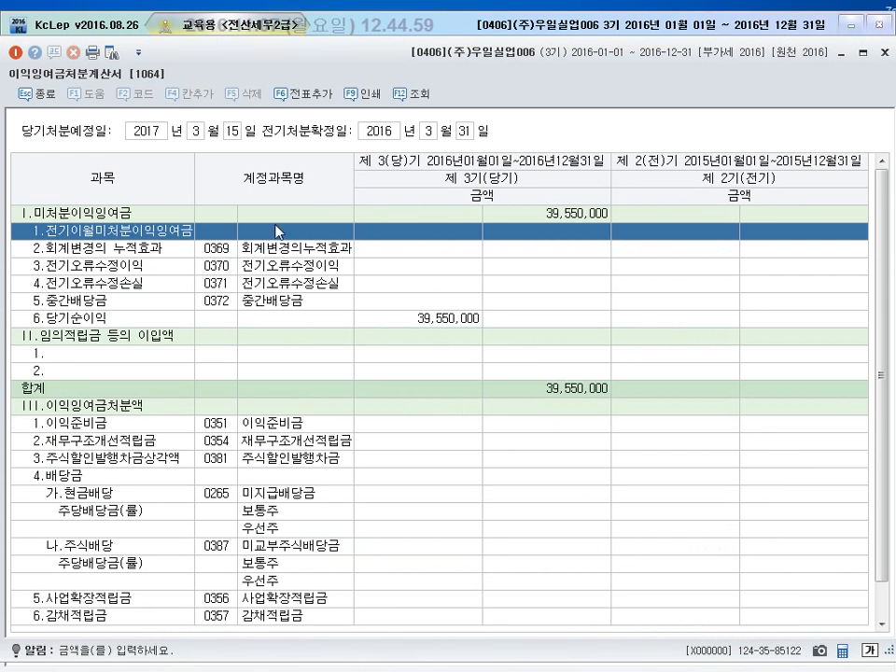
pyautogui.click(413, 94)
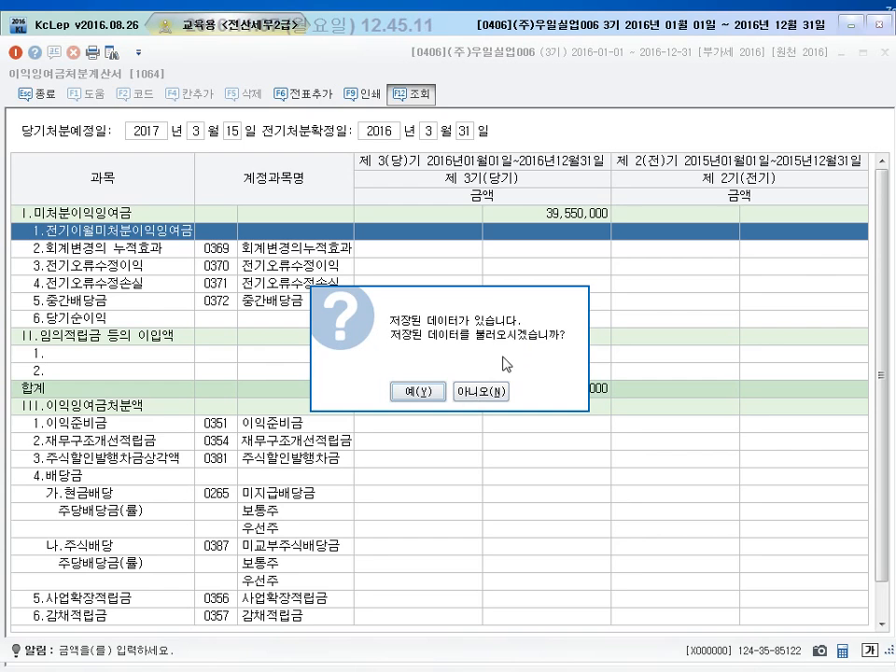
pyautogui.click(503, 392)
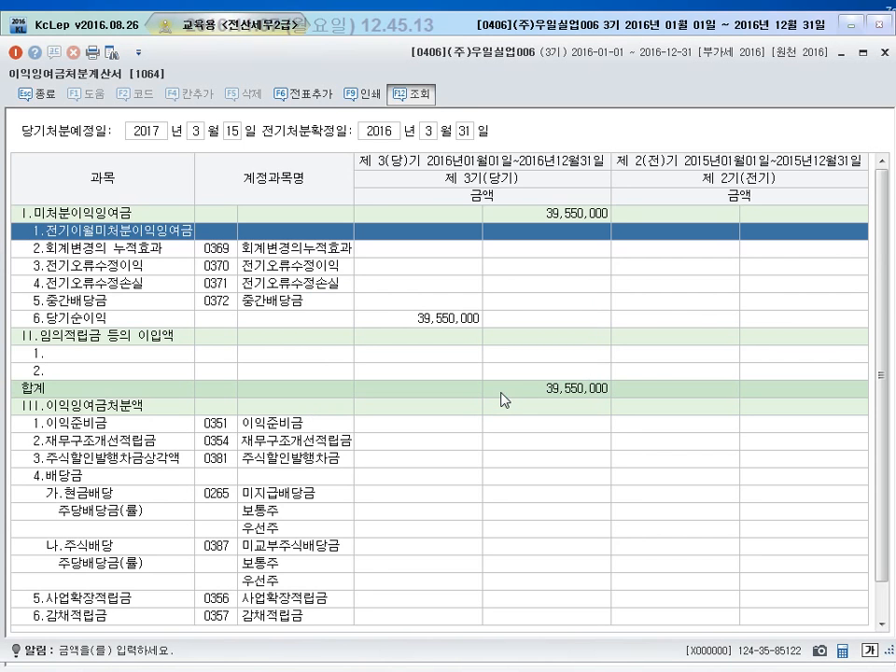
pyautogui.click(523, 234)
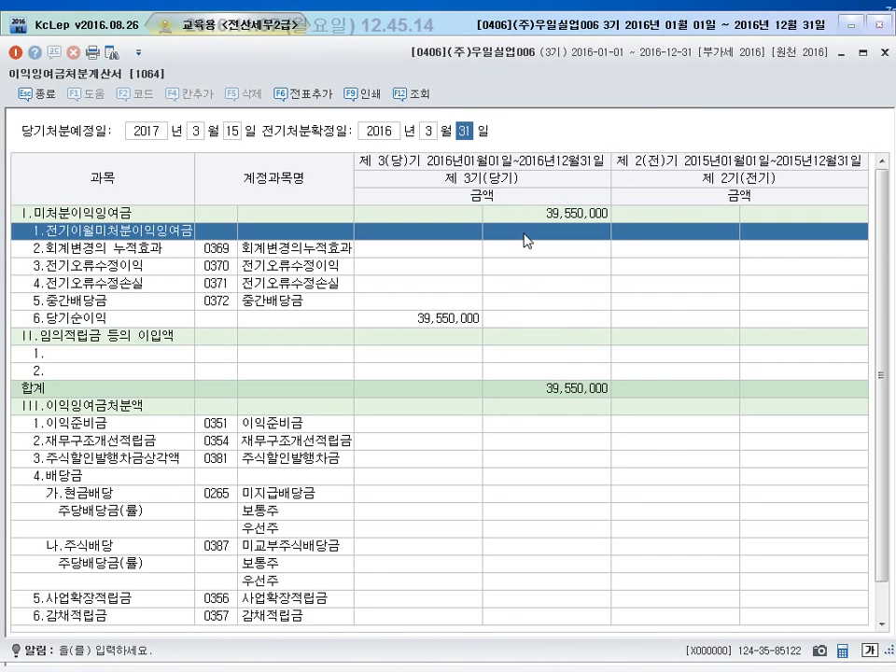
# Step: Query 이익잉여금처분계산서 once with the saved data loaded and once more without it, checking 전기이월미처분이익잉여금
pyautogui.click(421, 96)
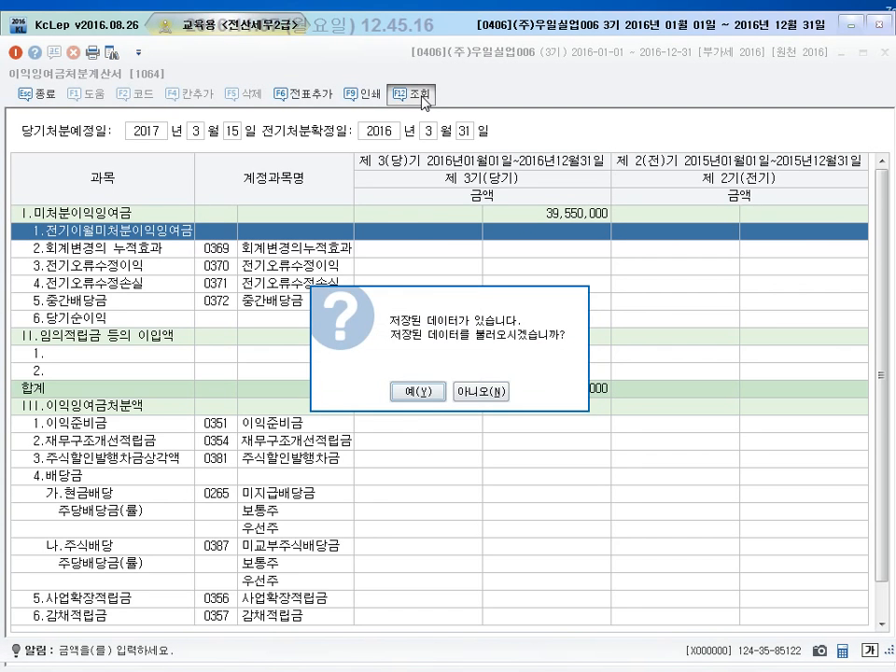
pyautogui.click(422, 397)
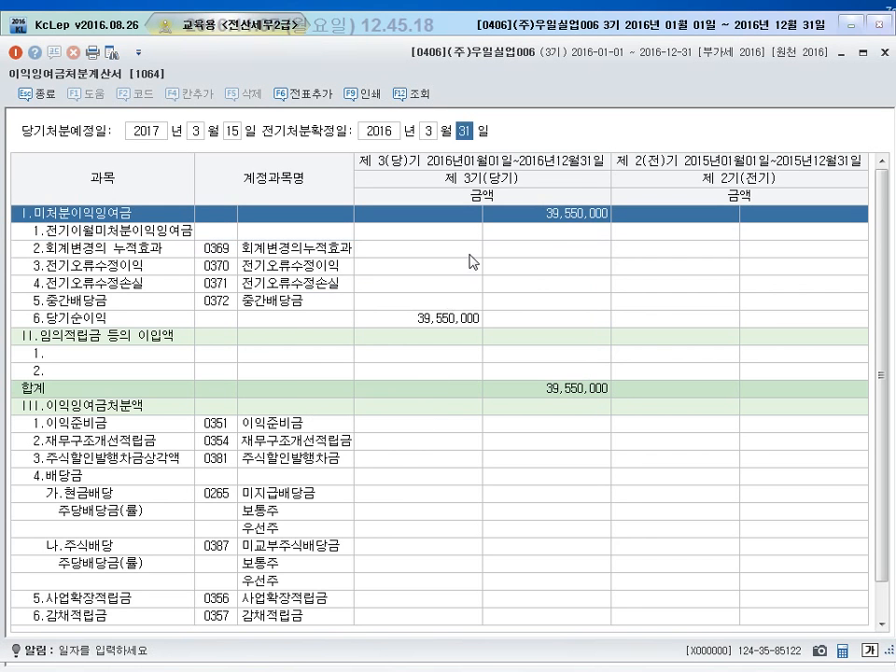
pyautogui.click(494, 232)
pyautogui.click(426, 93)
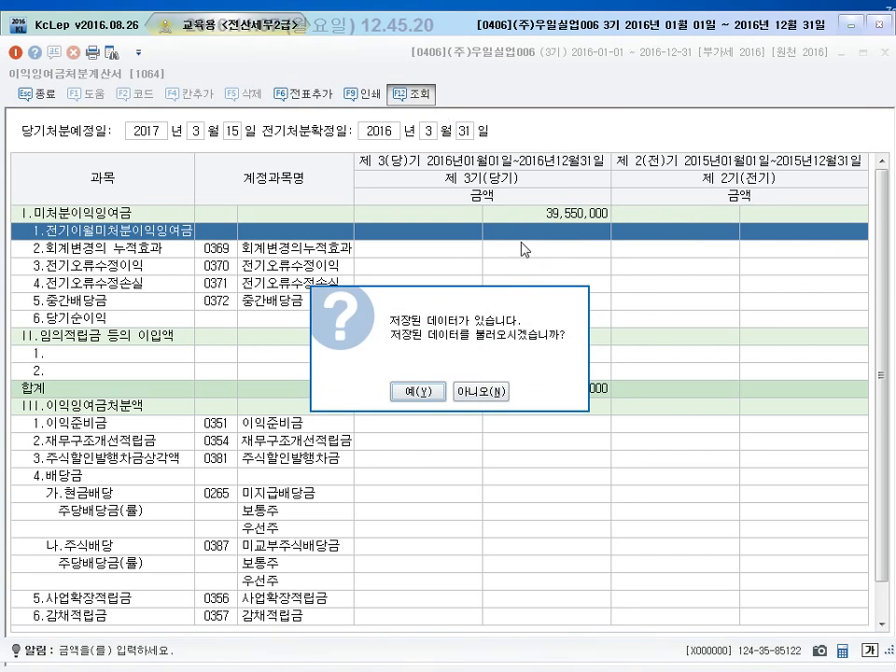
pyautogui.click(501, 393)
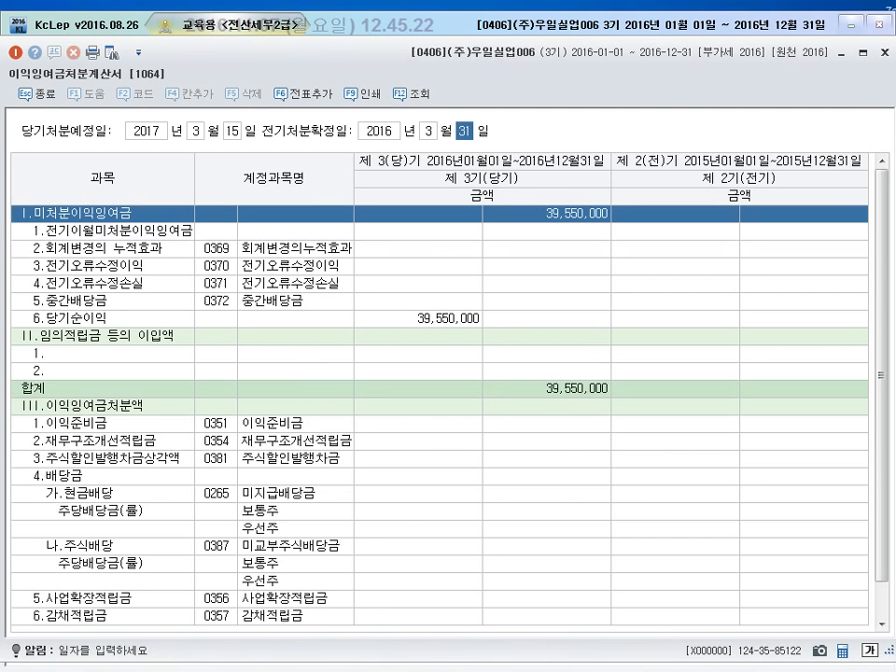
# Step: Close 전기분재무상태표 and query 이익잉여금처분계산서 again without loading the saved data
pyautogui.hotkey('alt', 'Tab')
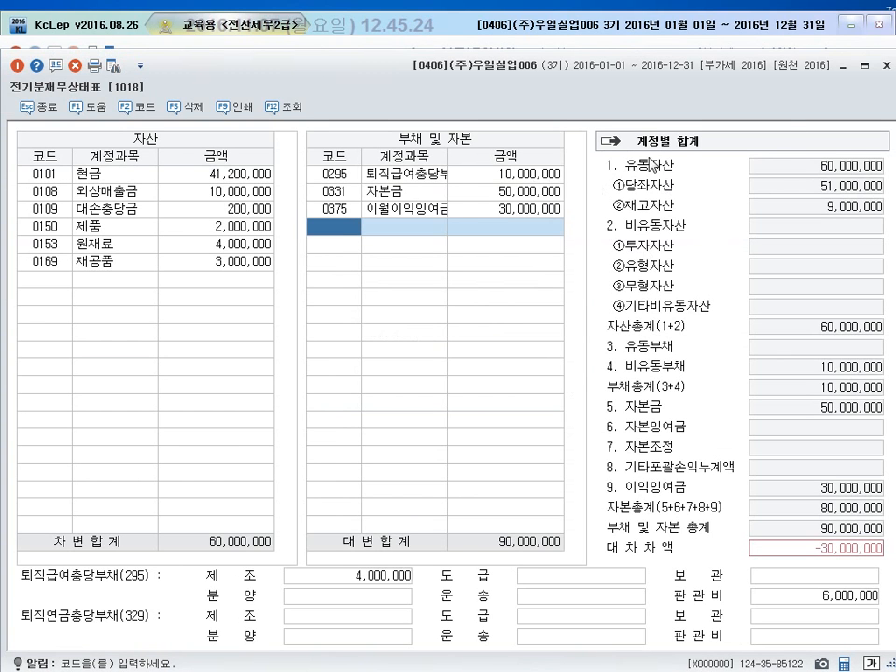
pyautogui.click(884, 70)
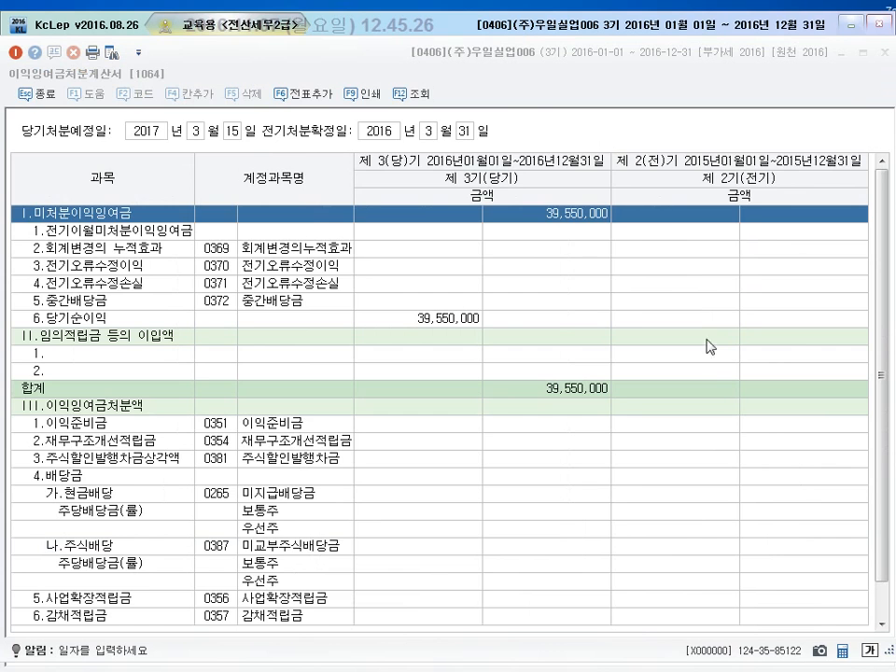
pyautogui.click(427, 94)
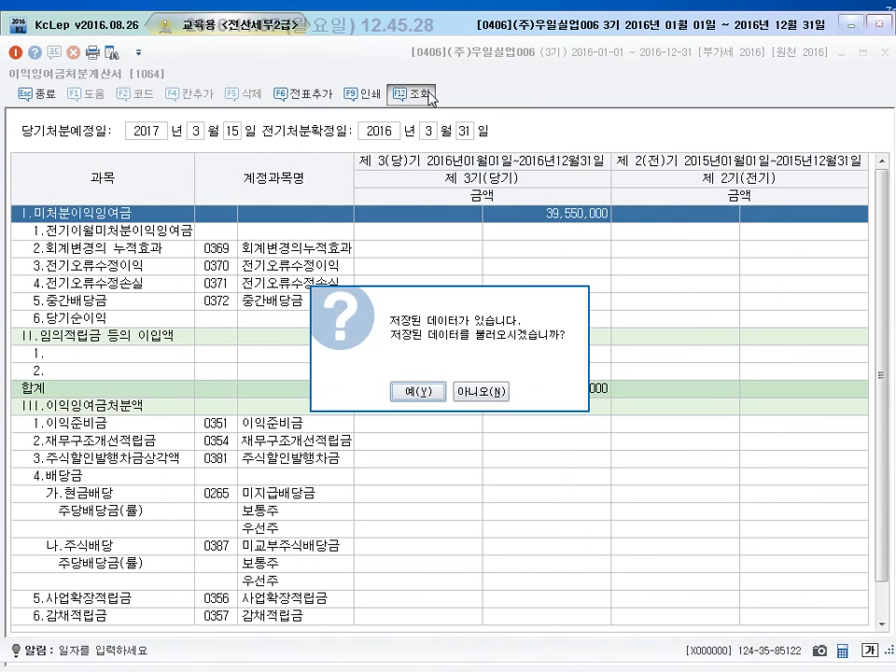
pyautogui.click(475, 391)
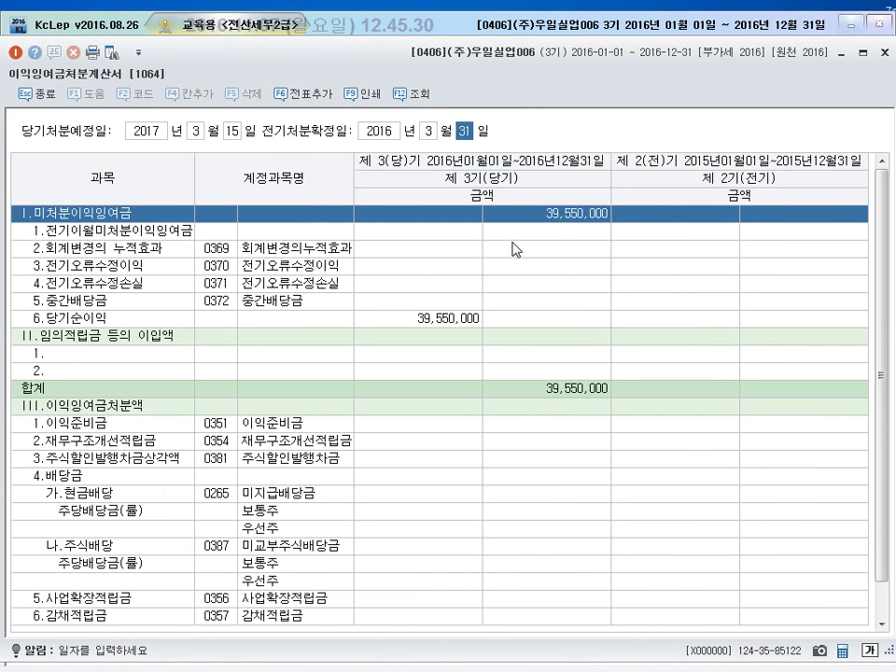
pyautogui.click(515, 234)
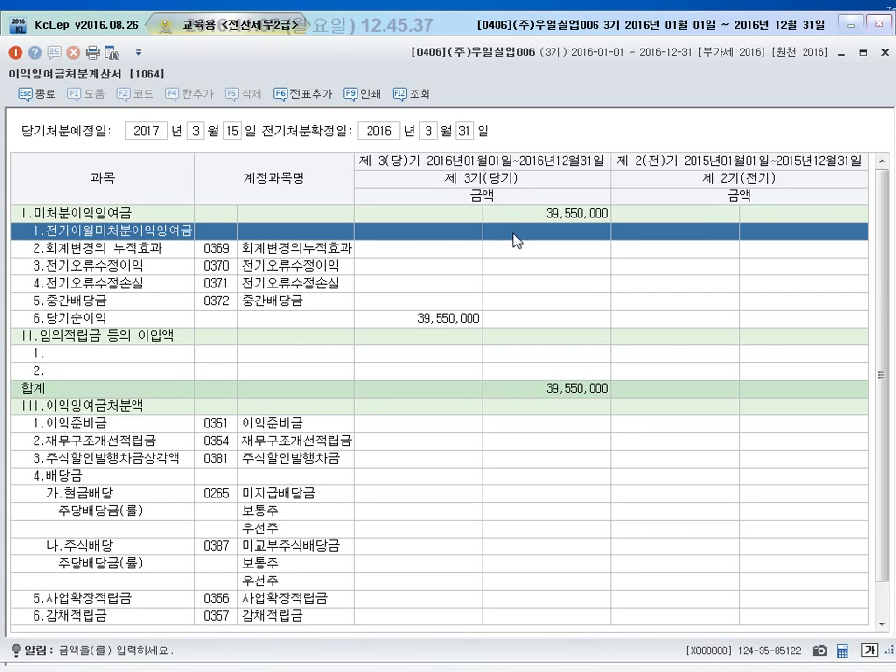
# Step: Enter 15,000,000 for 전기이월미처분이익잉여금 in 전기분잉여금처분계산서 and close the form
pyautogui.click(842, 54)
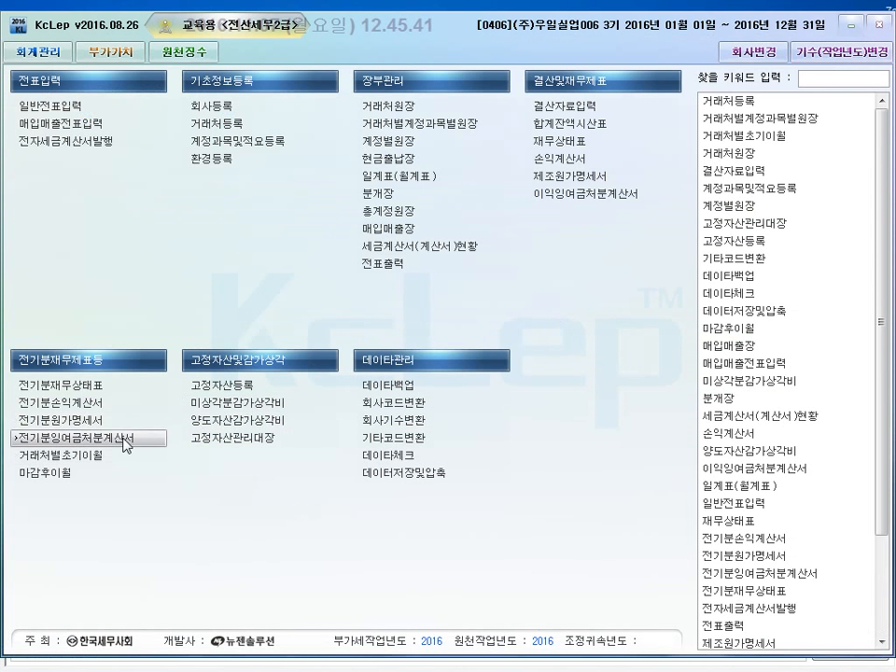
pyautogui.click(294, 401)
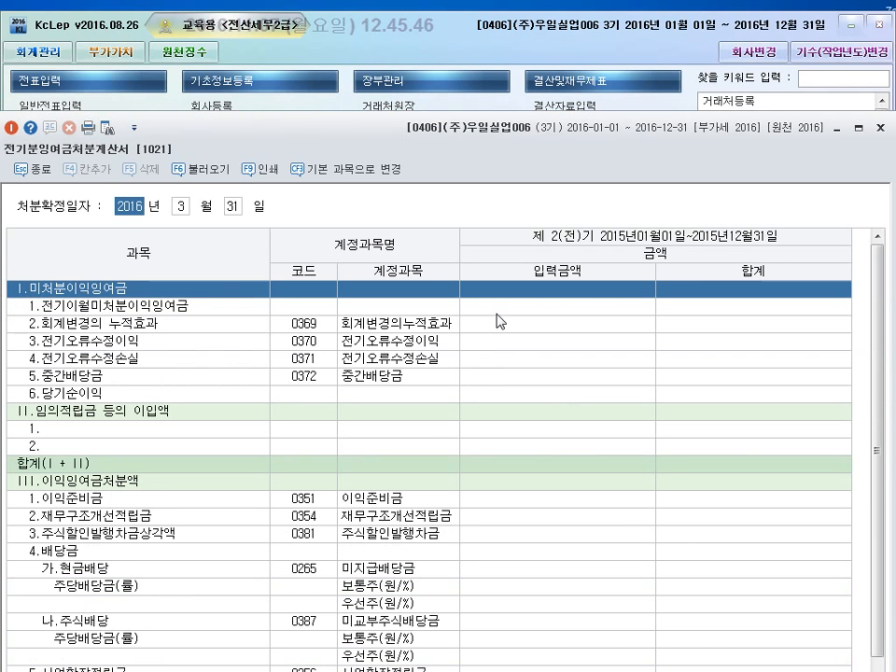
pyautogui.click(497, 313)
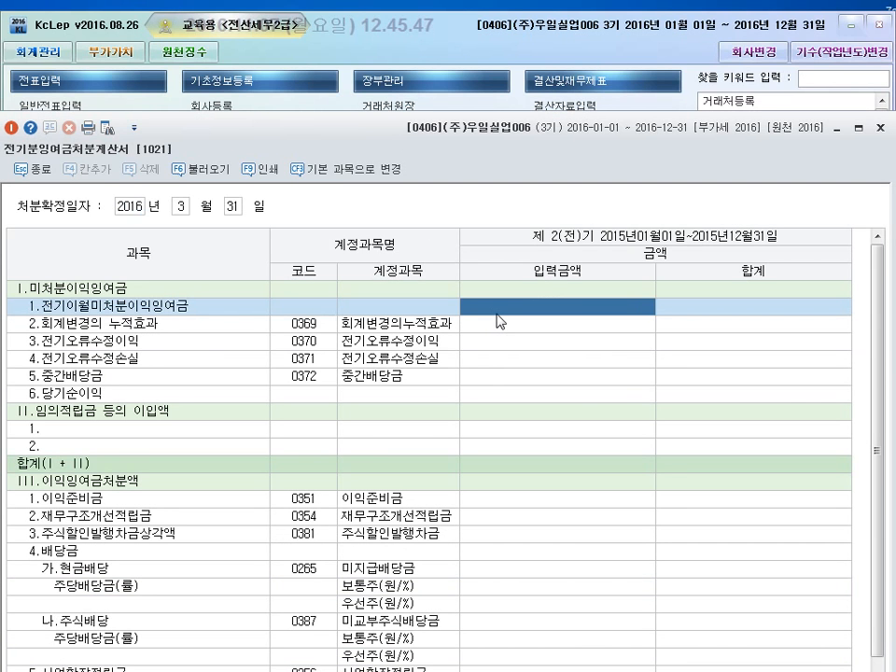
pyautogui.write('15000000')
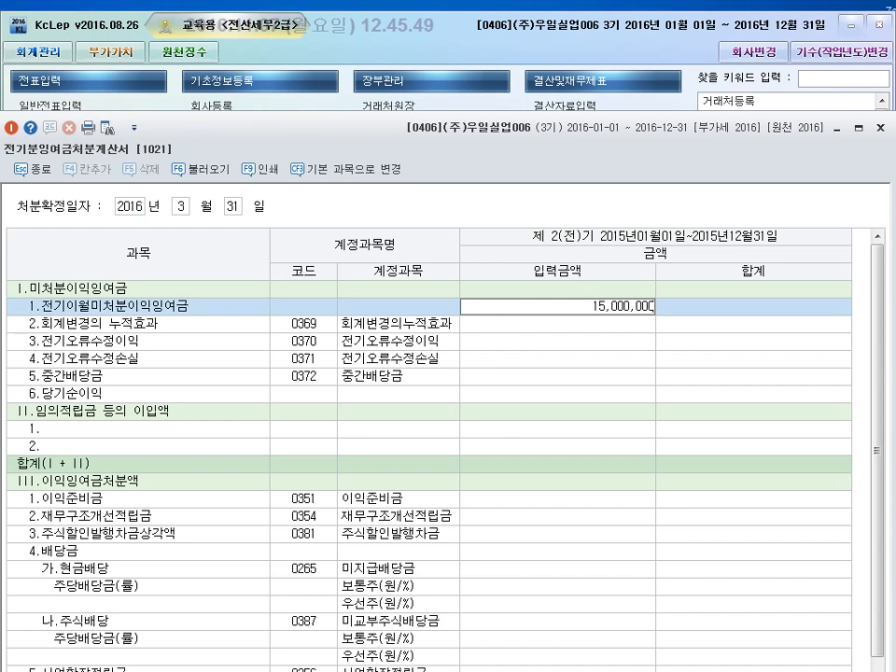
pyautogui.click(498, 321)
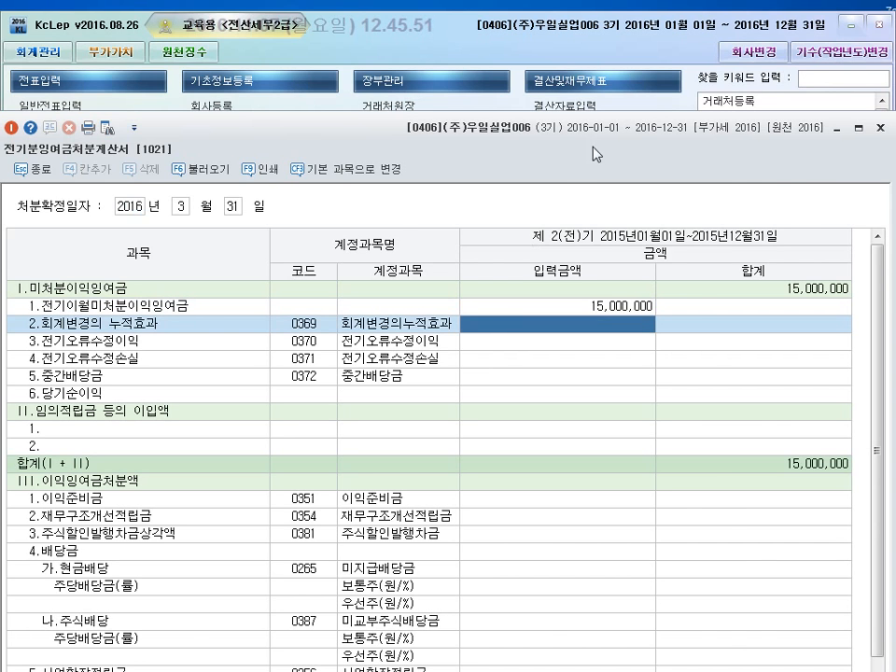
pyautogui.click(880, 127)
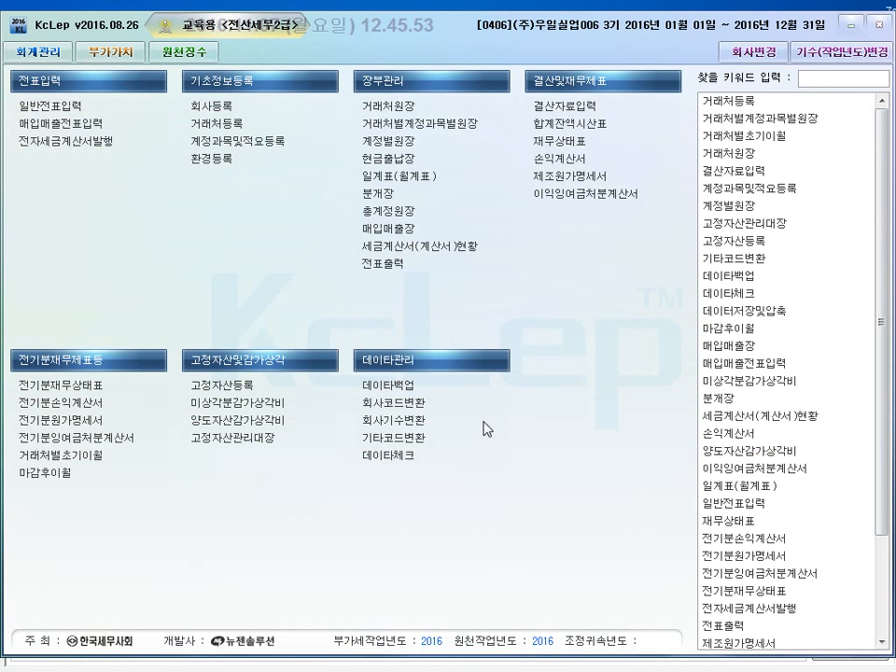
# Step: Refresh 이익잉여금처분계산서 without the saved data to bring in the prior-year 전기이월미처분이익잉여금
pyautogui.click(592, 193)
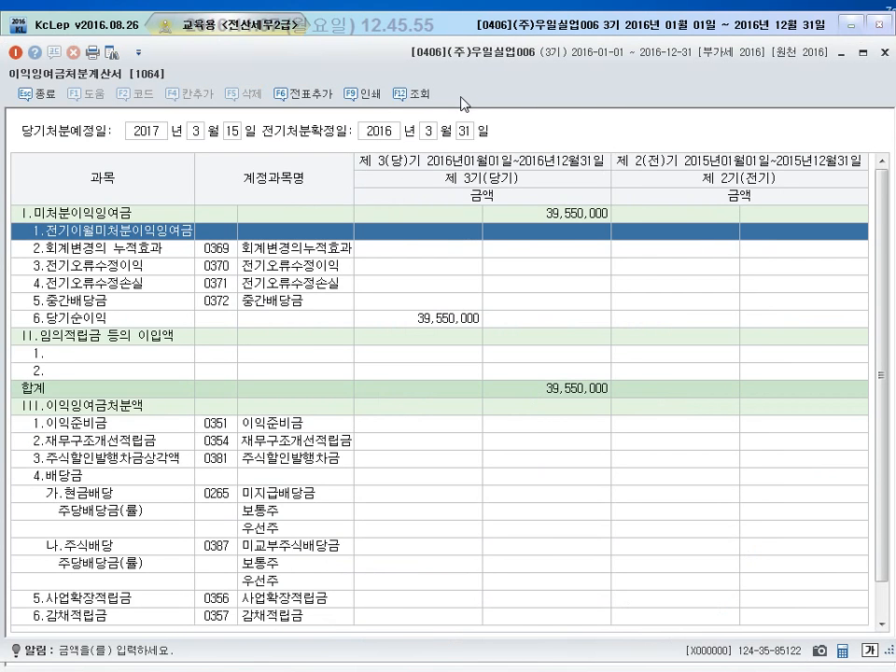
pyautogui.click(410, 94)
pyautogui.click(497, 396)
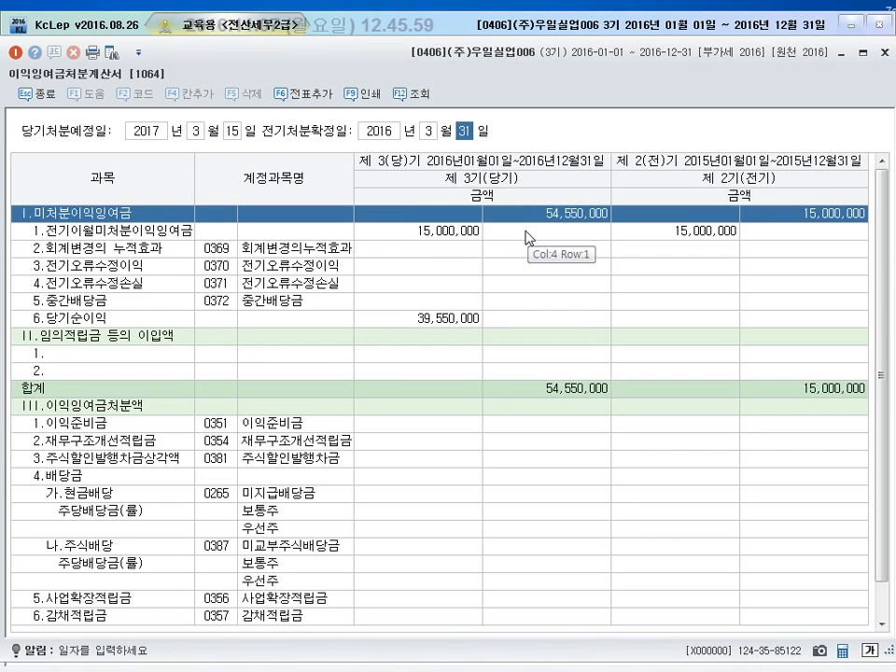
pyautogui.click(476, 231)
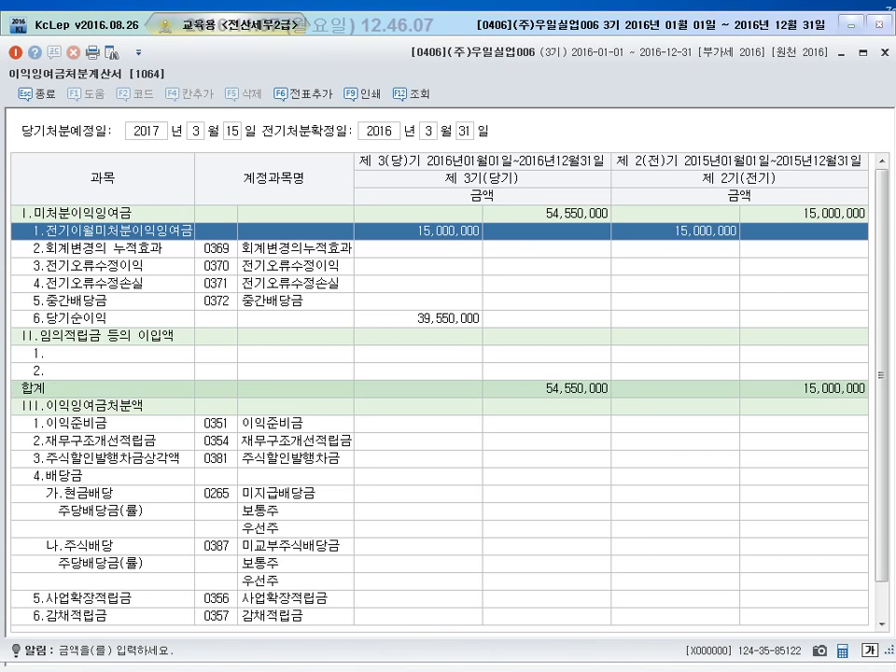
# Step: Clear the 전기이월미처분이익잉여금 amount in 전기분잉여금처분계산서 and close the form
pyautogui.press('Escape')
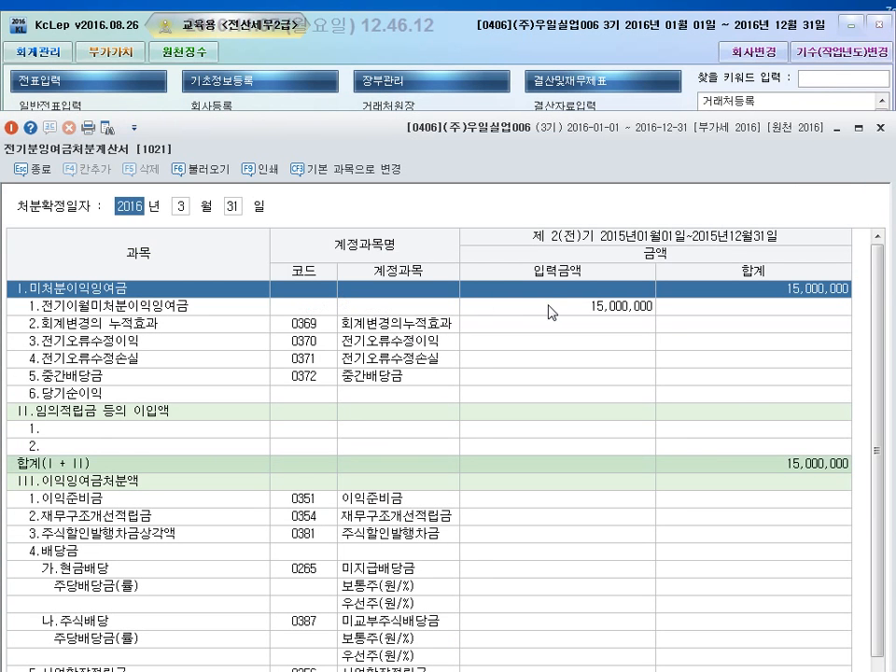
pyautogui.click(549, 307)
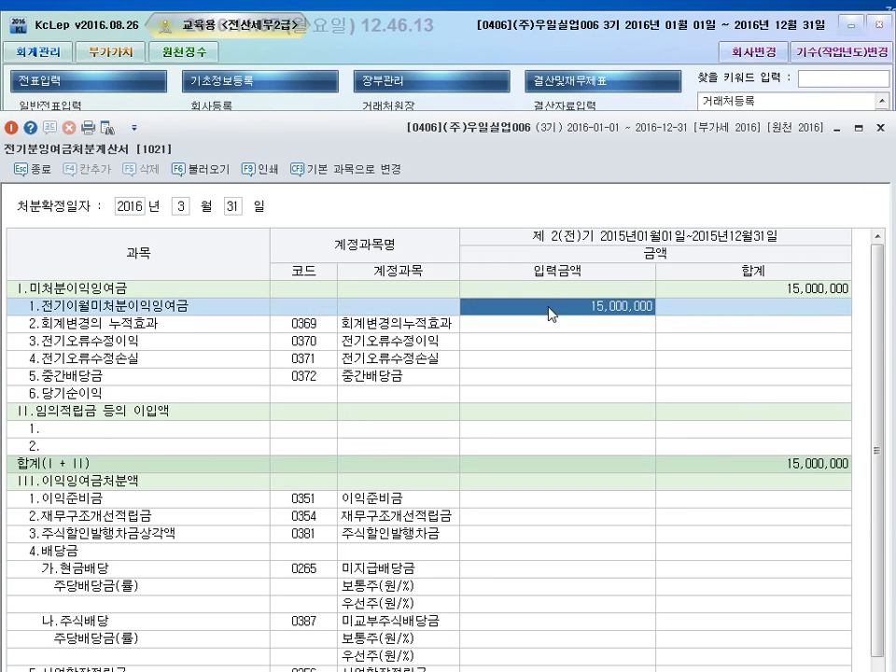
pyautogui.press('Return')
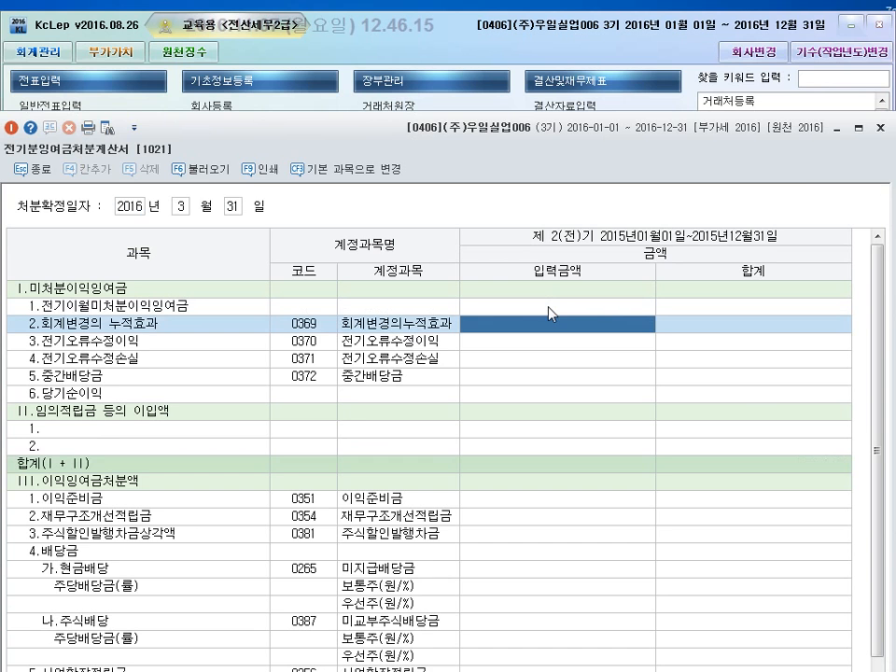
pyautogui.click(48, 171)
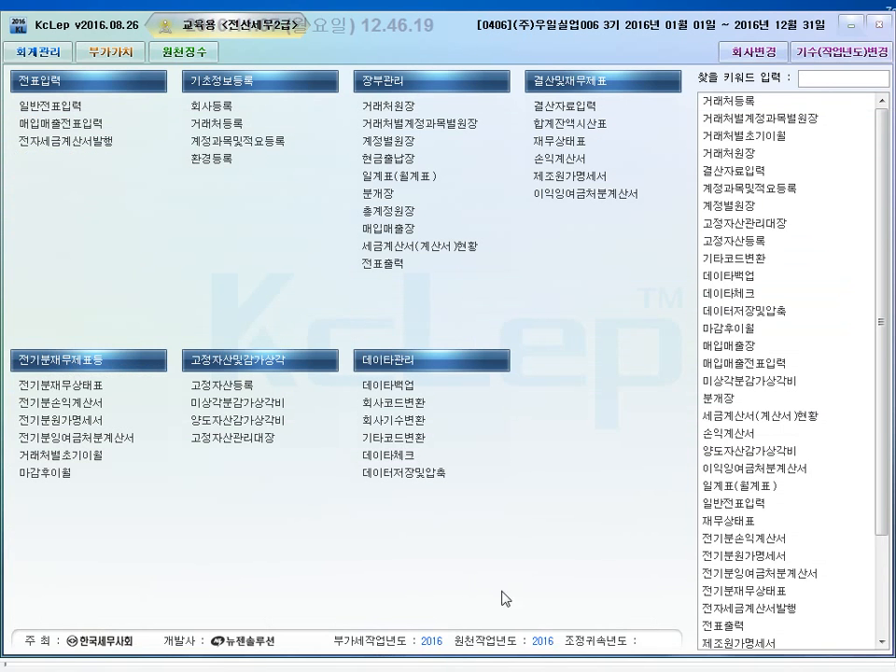
# Step: Return to 이익잉여금처분계산서 and recalculate 미처분이익잉여금 by querying without the saved data
pyautogui.click(560, 670)
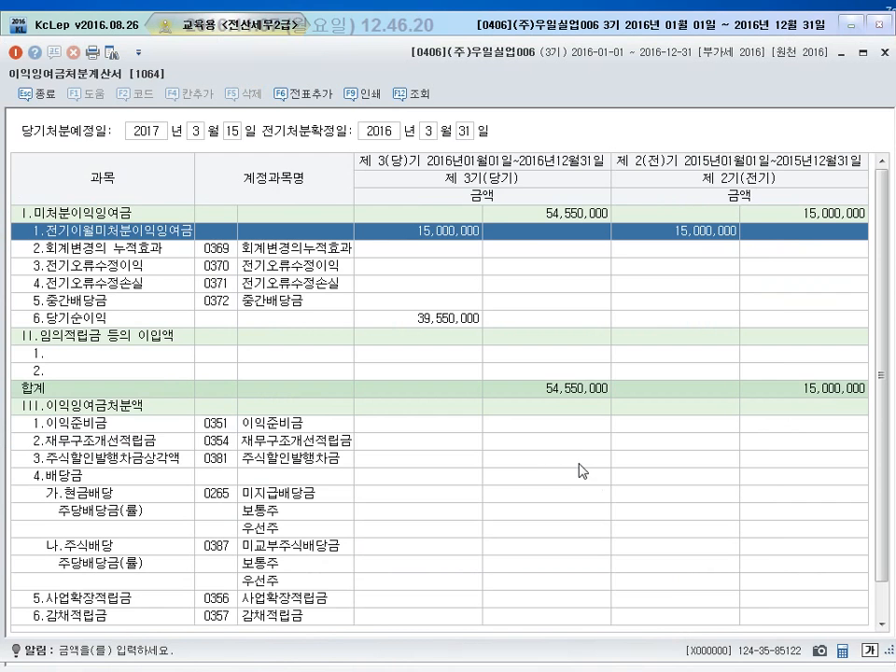
pyautogui.click(415, 94)
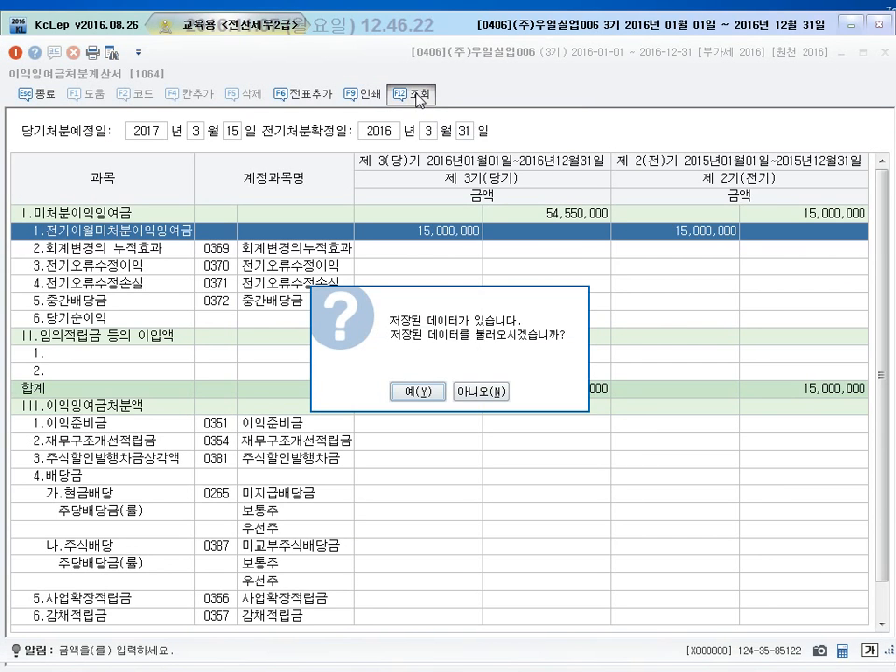
pyautogui.click(482, 392)
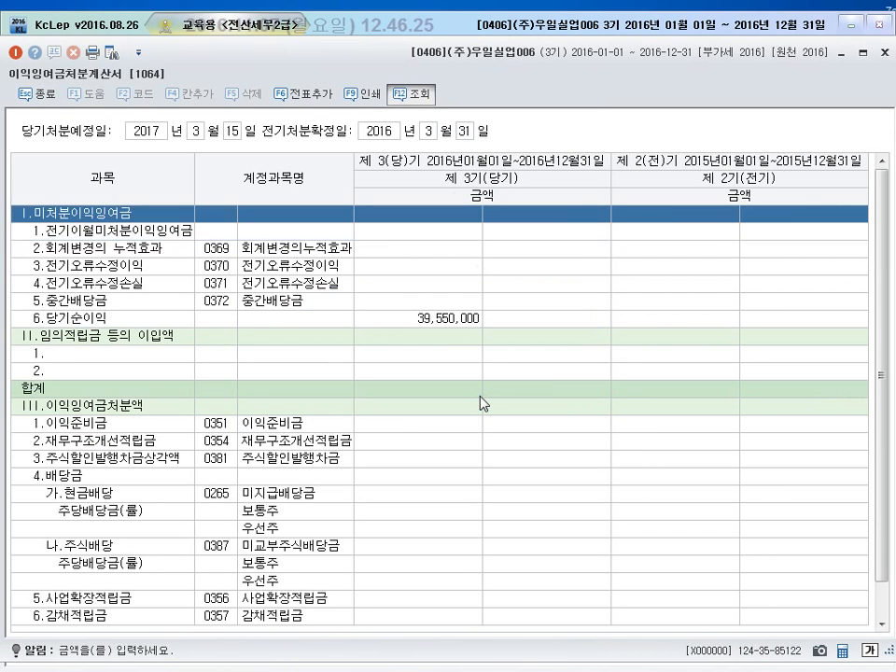
pyautogui.click(429, 318)
pyautogui.click(534, 217)
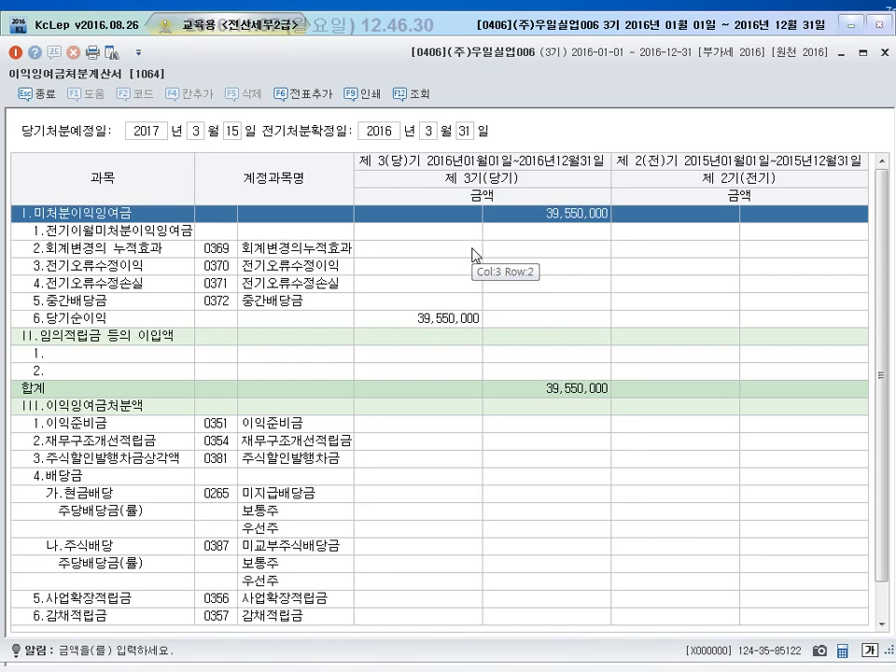
pyautogui.click(45, 230)
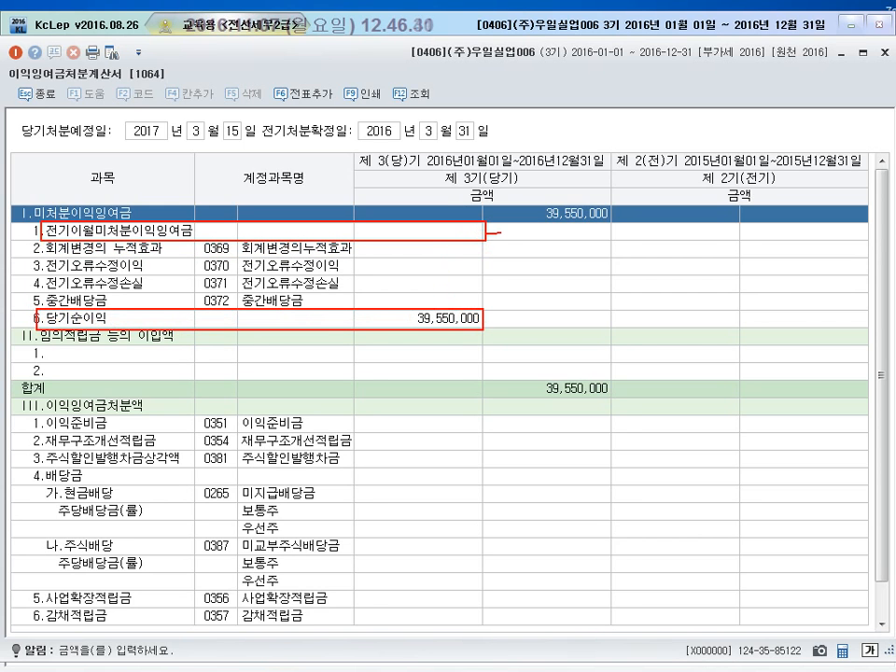
pyautogui.moveTo(501, 232)
pyautogui.mouseDown()
pyautogui.moveTo(497, 311)
pyautogui.moveTo(485, 315)
pyautogui.moveTo(572, 269)
pyautogui.moveTo(573, 236)
pyautogui.moveTo(585, 247)
pyautogui.mouseUp()
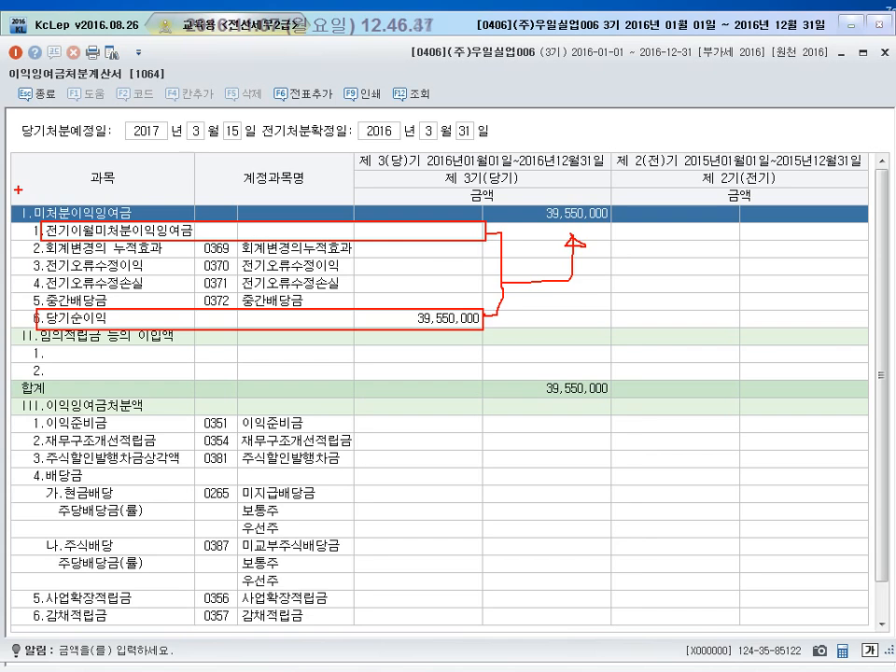
pyautogui.moveTo(12, 197)
pyautogui.mouseDown()
pyautogui.moveTo(98, 224)
pyautogui.moveTo(613, 226)
pyautogui.mouseUp()
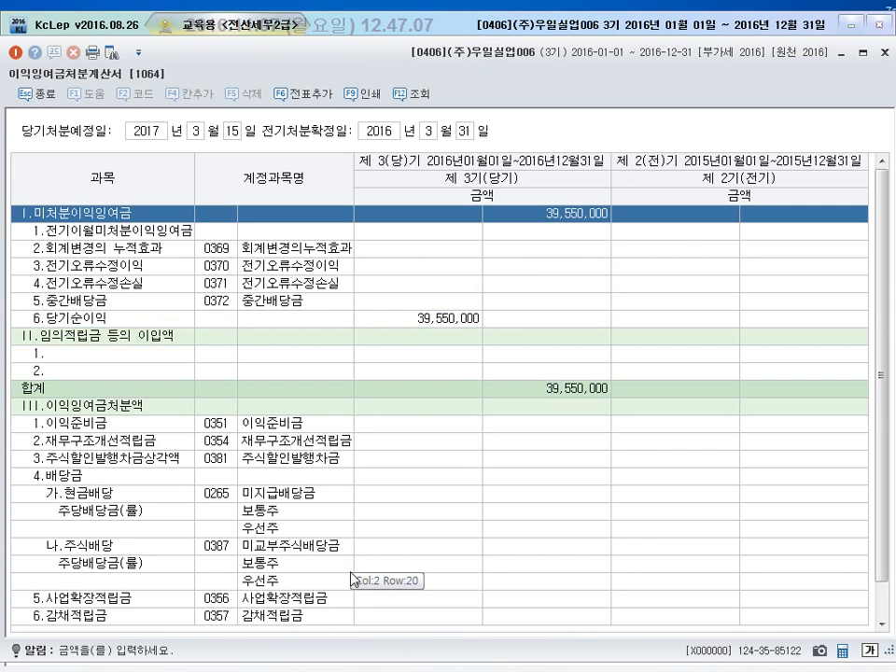
# Step: Enter 10,000,000 for 현금배당 and 20,000,000 for 주식배당 in the 제 3기(당기) column of 이익잉여금처분계산서
pyautogui.click(390, 501)
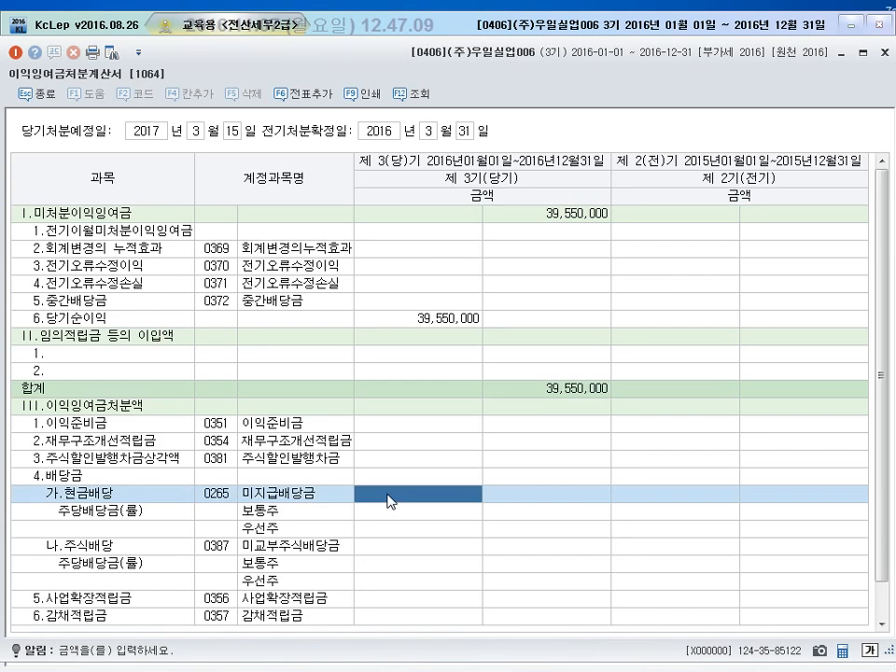
pyautogui.write('10,000,000')
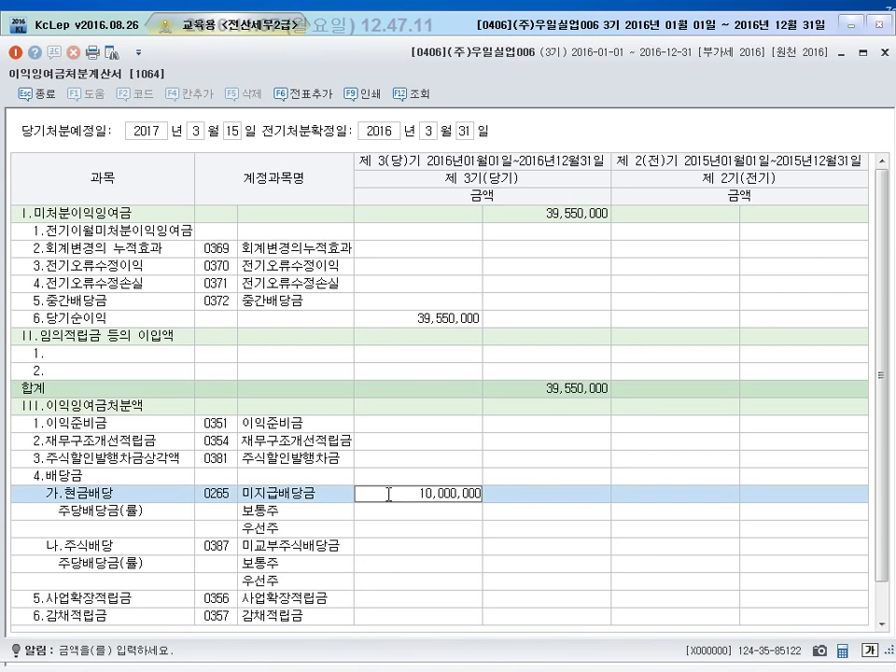
pyautogui.press('Return')
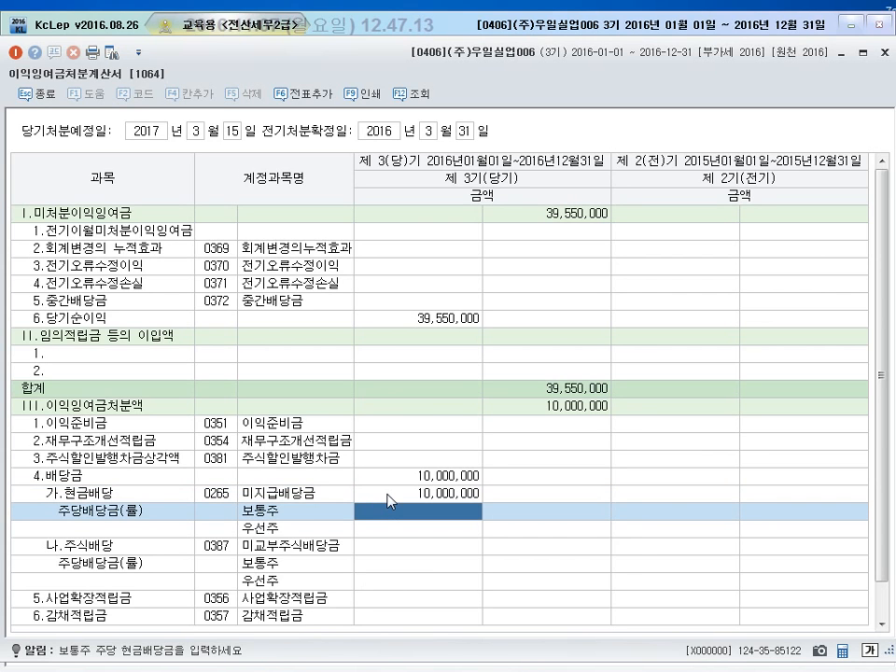
pyautogui.press('Return')
pyautogui.press('Return')
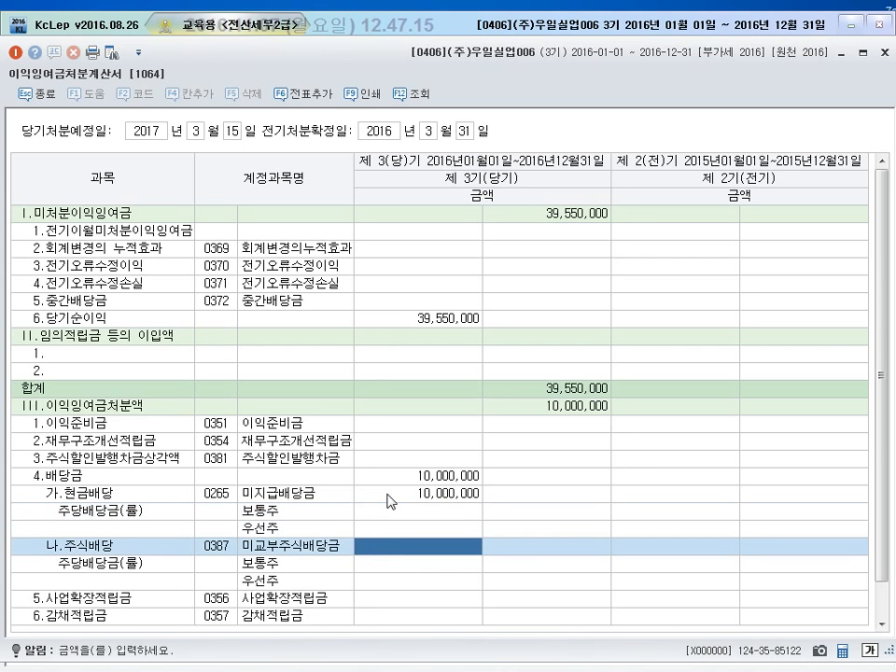
pyautogui.write('20000000')
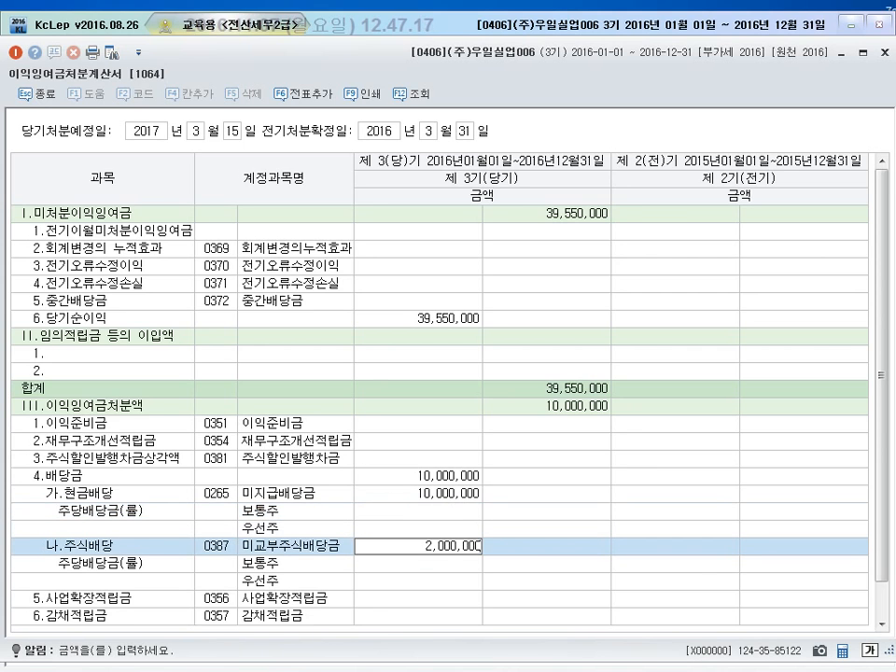
pyautogui.press('Return')
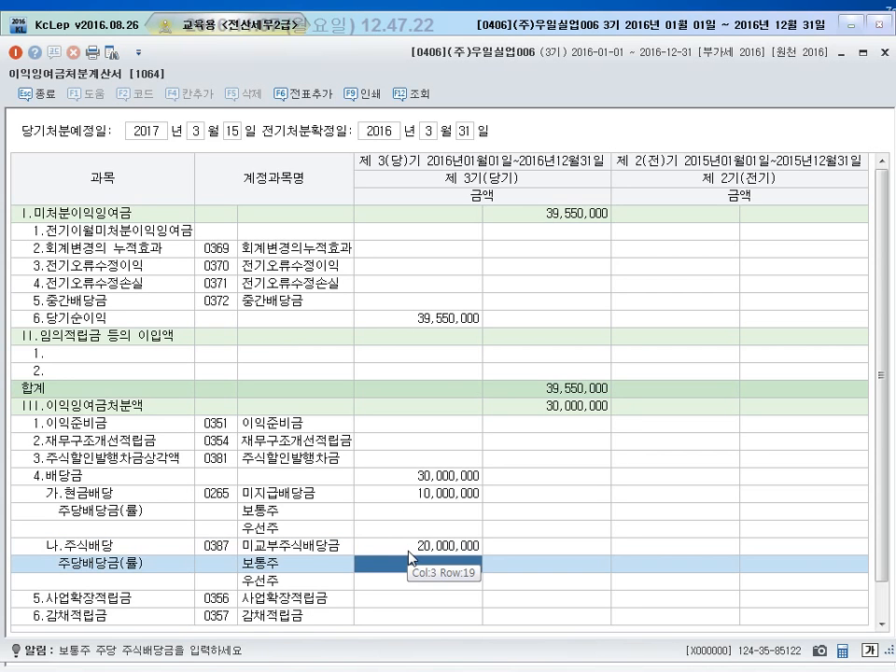
# Step: Enter 1,000,000 for 이익준비금 under 이익잉여금처분액, equal to 10% of the cash dividend
pyautogui.click(420, 492)
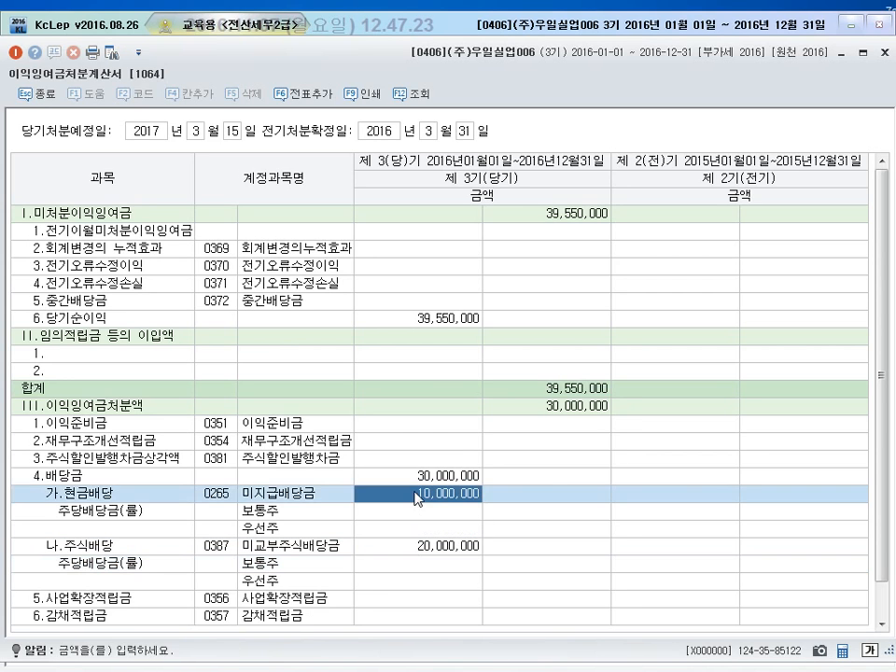
pyautogui.click(429, 426)
pyautogui.write('1000000')
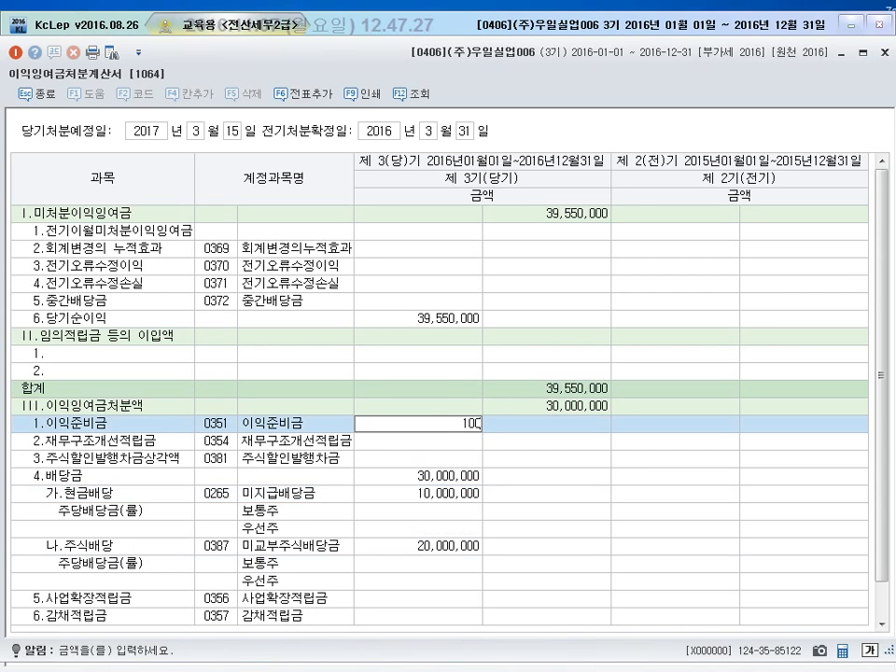
pyautogui.press('Return')
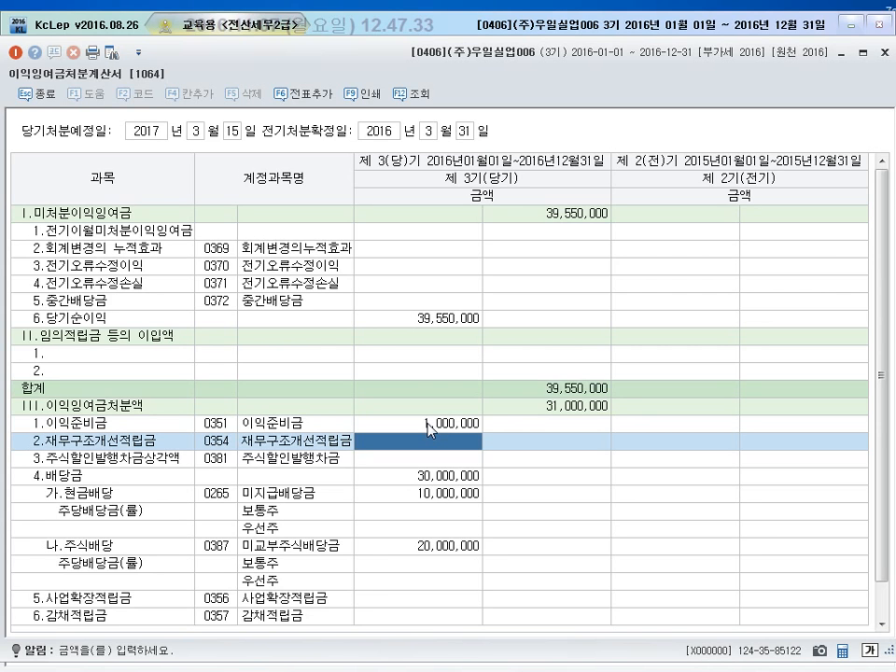
# Step: Add the 이익잉여금처분계산서 entries as vouchers with 전표추가 and close the statement
pyautogui.click(308, 94)
pyautogui.click(452, 380)
pyautogui.click(883, 52)
# Step: Query 재무상태표 for December 2016, examine 미처분이익잉여금 in the equity section, and close the statement
pyautogui.click(585, 146)
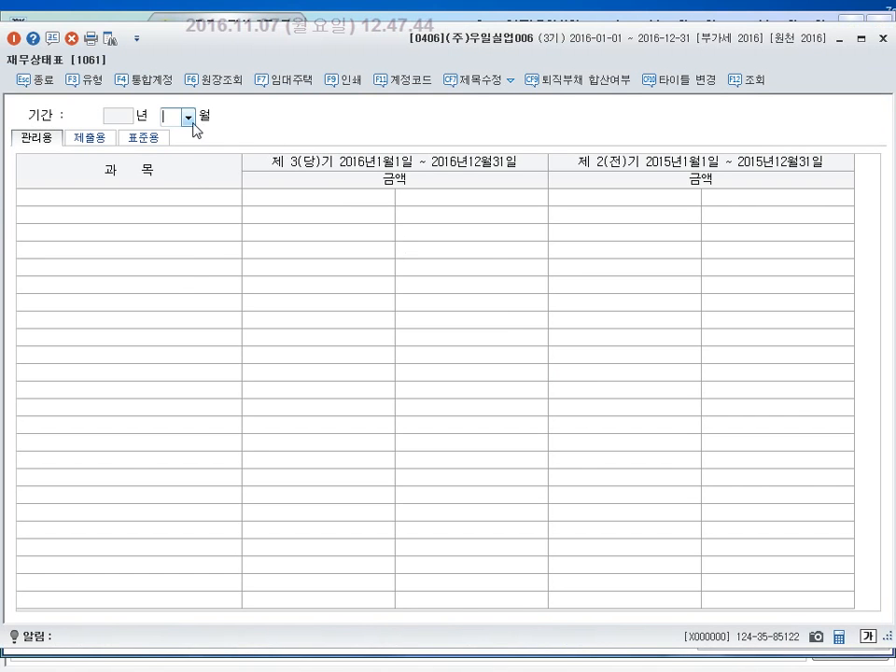
pyautogui.click(192, 121)
pyautogui.click(175, 267)
pyautogui.click(288, 361)
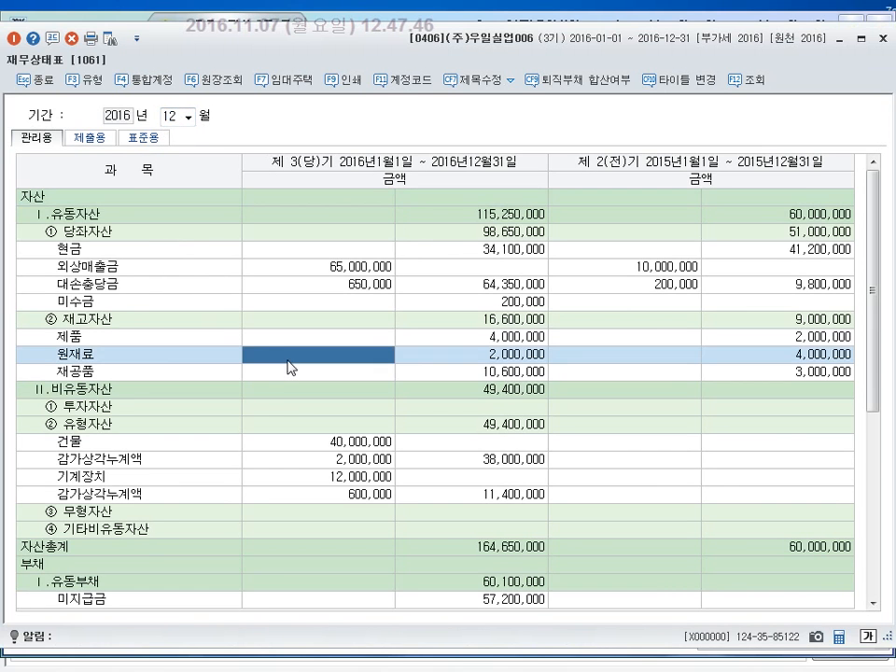
pyautogui.scroll(-6, 266, 506)
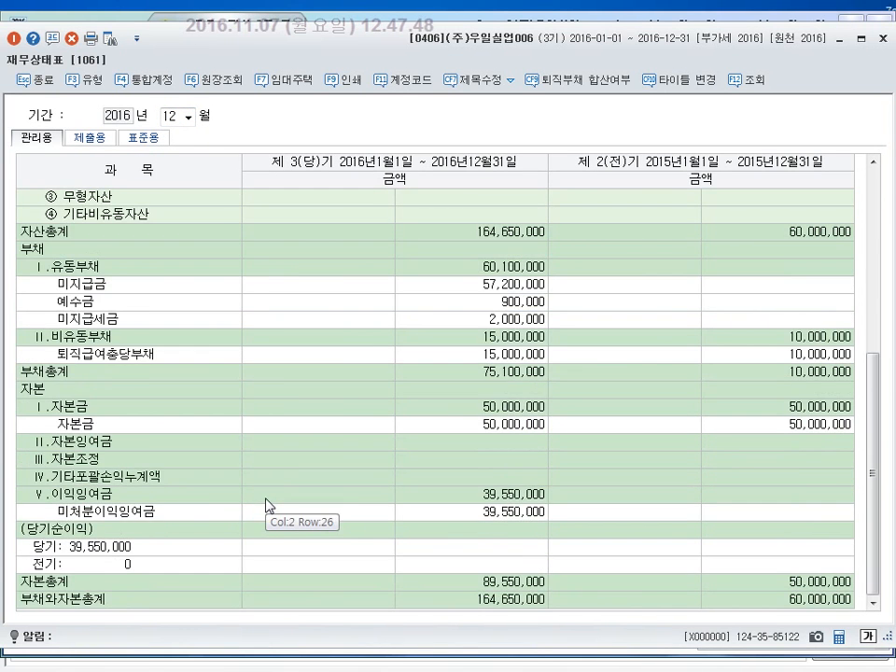
pyautogui.click(290, 519)
pyautogui.click(466, 516)
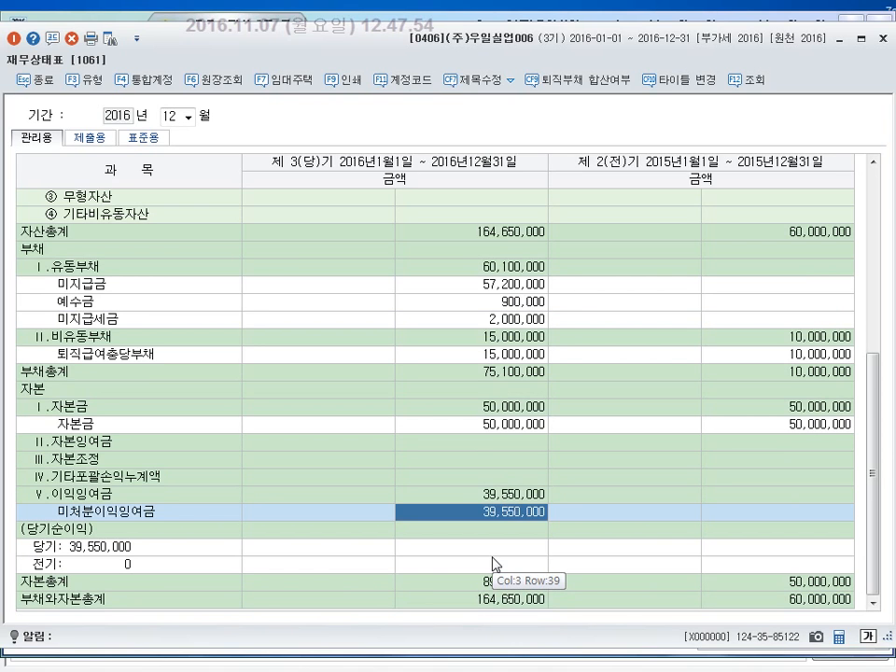
pyautogui.click(44, 84)
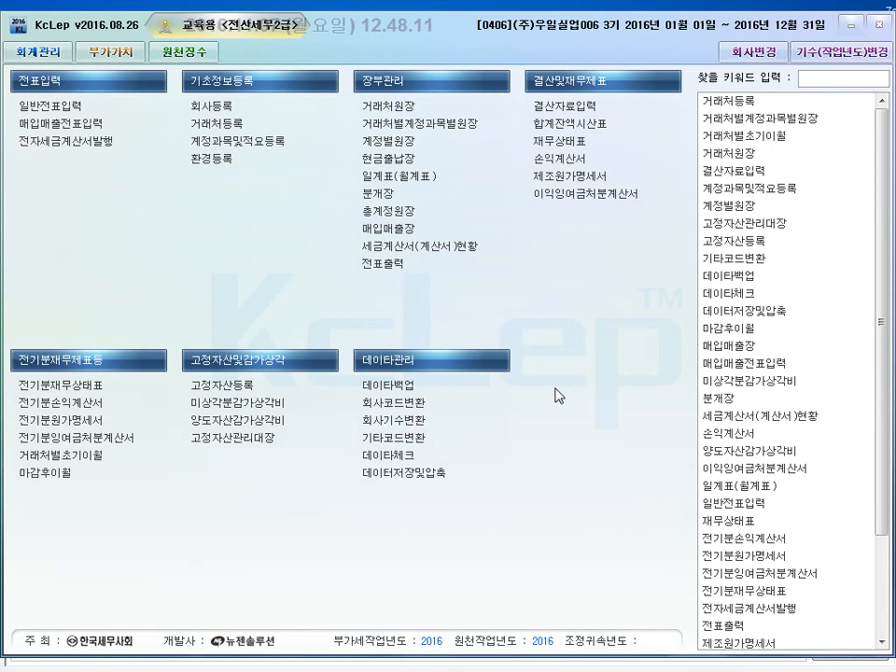
# Step: Run 마감후이월 to close 제3기 (2016) and carry balances over to 제4기 (2017), and close the form
pyautogui.click(66, 476)
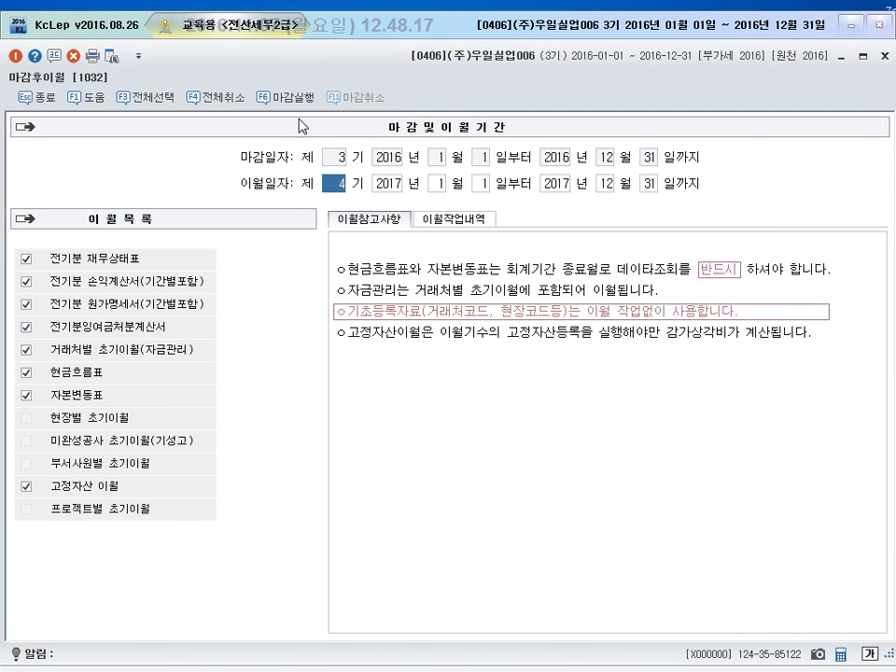
pyautogui.click(300, 110)
pyautogui.click(403, 403)
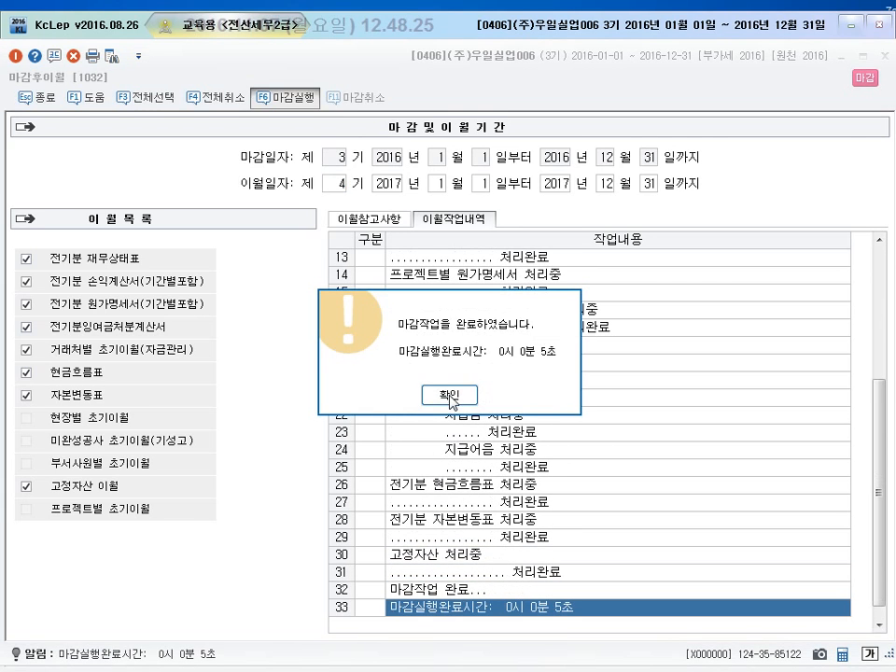
pyautogui.click(453, 394)
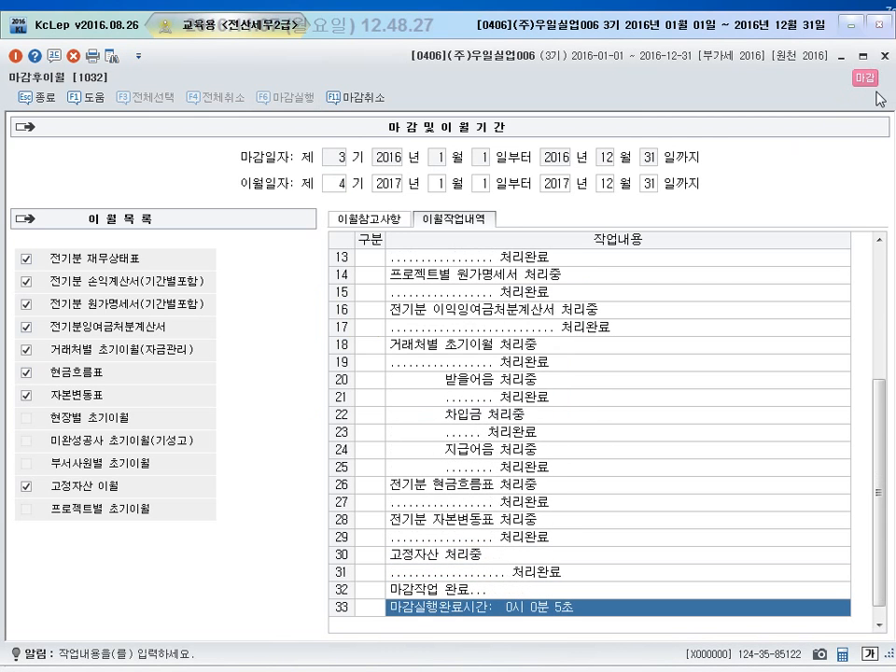
pyautogui.click(886, 56)
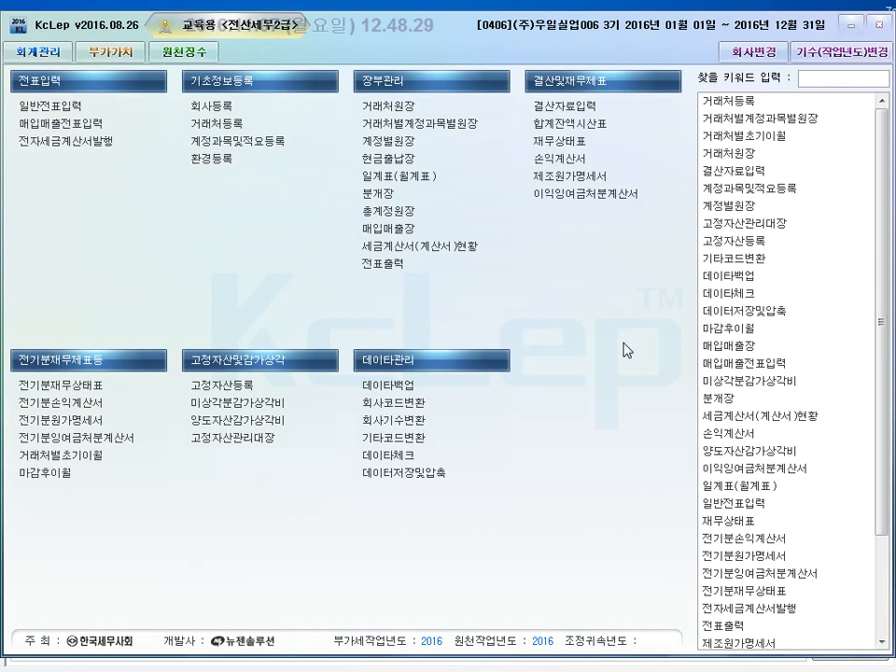
# Step: Change the 회계연도 of (주)우일실업006 to 제4기, 2017-01-01 to 2017-12-31, in 회사등록 and close the form
pyautogui.click(222, 112)
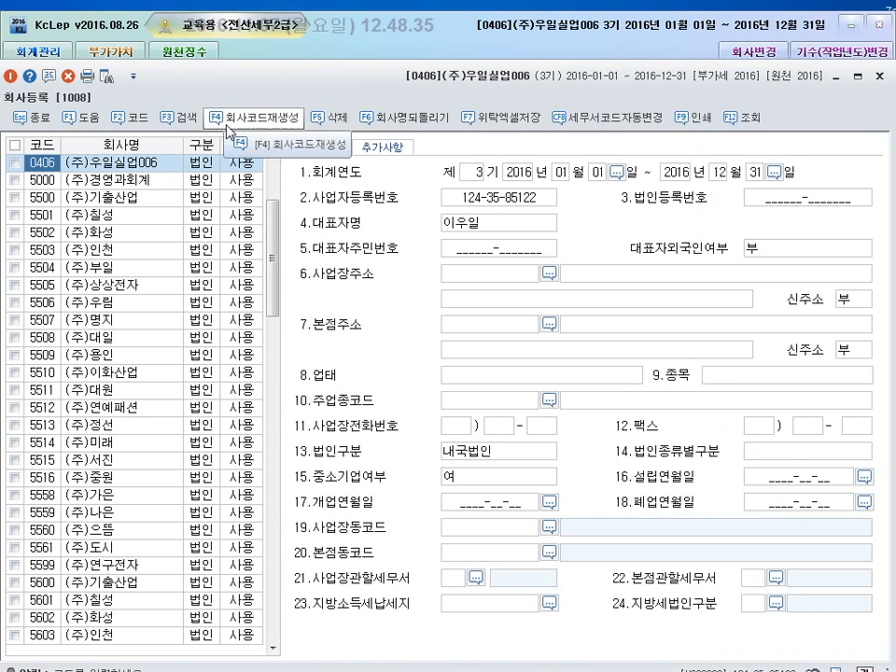
pyautogui.click(478, 172)
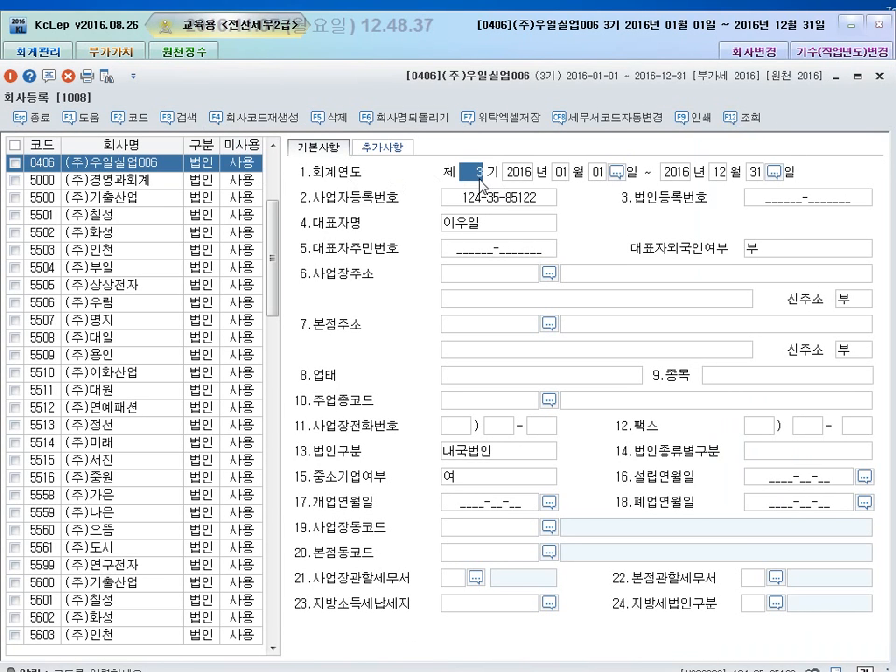
pyautogui.write('4')
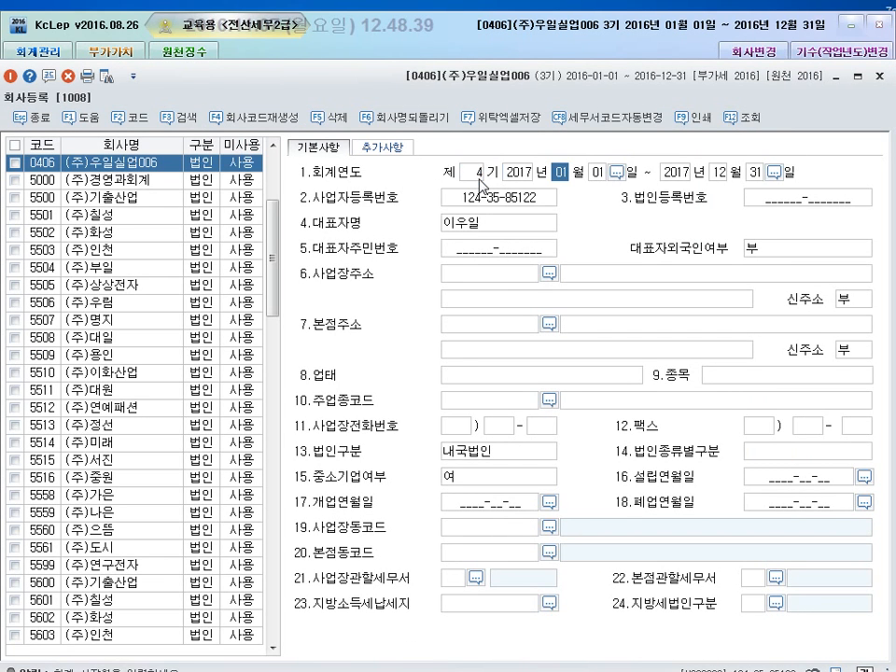
pyautogui.press('Return')
pyautogui.press('Return')
pyautogui.press('Return')
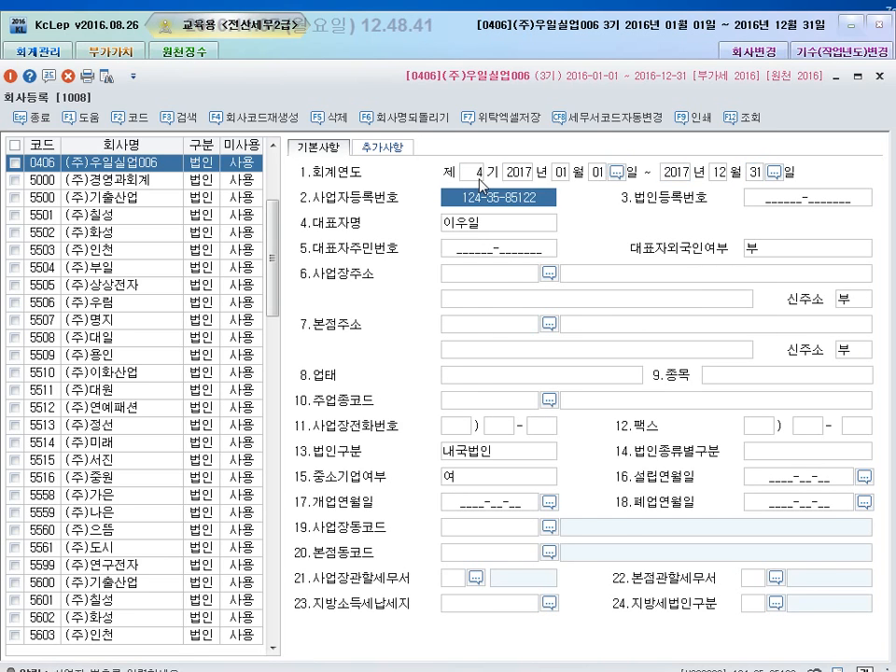
pyautogui.press('Down')
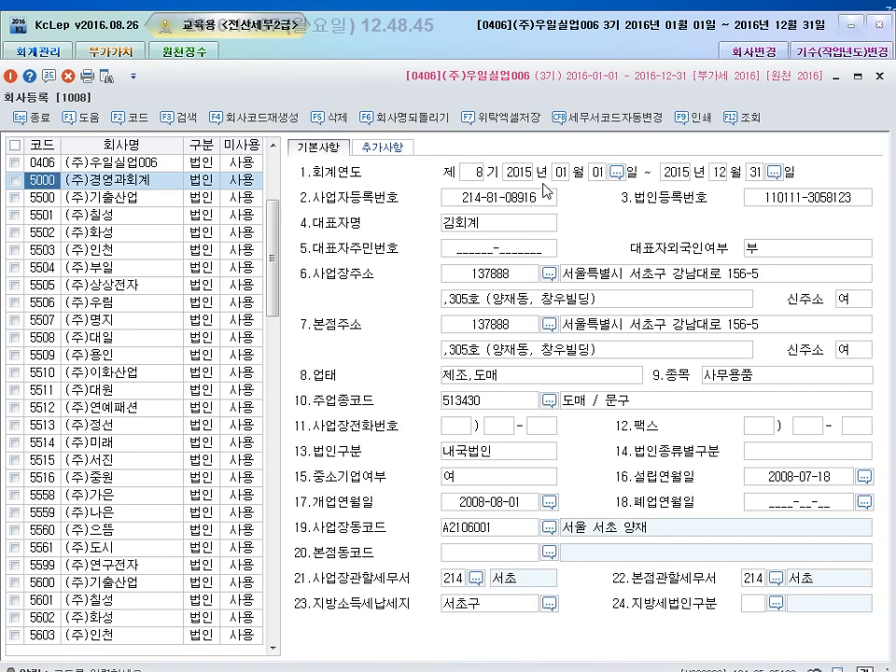
pyautogui.click(27, 119)
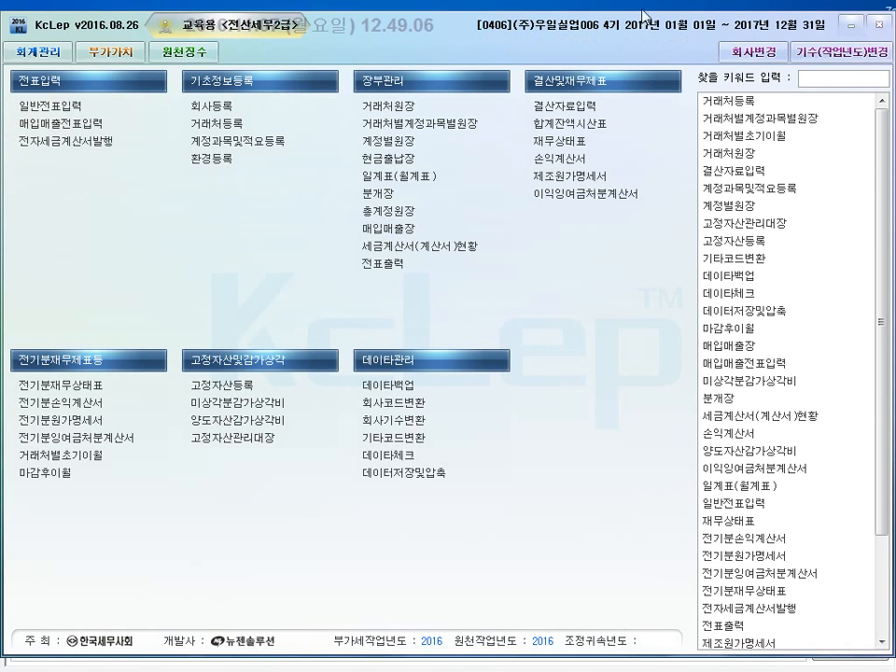
# Step: Open 전기분재무상태표 for 제4기 and examine the carried-over balances, focusing on the 0375 이월이익잉여금 amount
pyautogui.click(97, 385)
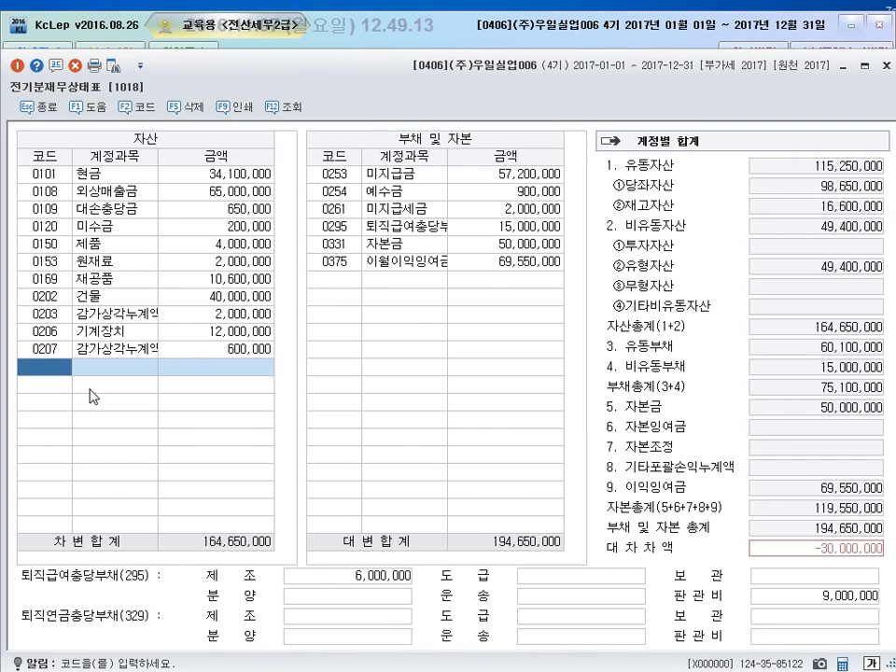
pyautogui.click(56, 177)
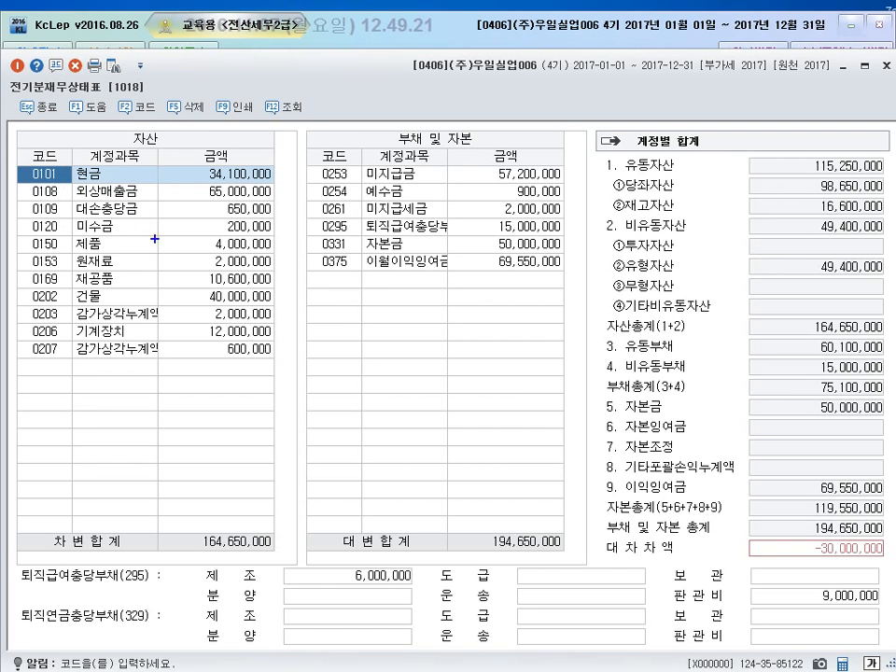
pyautogui.moveTo(306, 250); pyautogui.dragTo(569, 281)
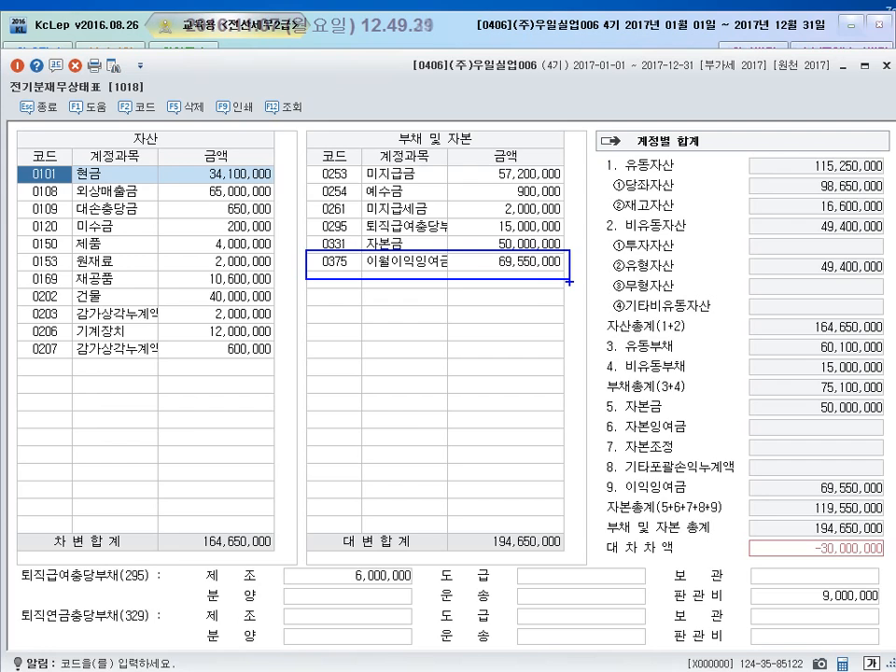
pyautogui.moveTo(481, 257)
pyautogui.mouseDown()
pyautogui.moveTo(515, 288)
pyautogui.moveTo(516, 275)
pyautogui.mouseUp()
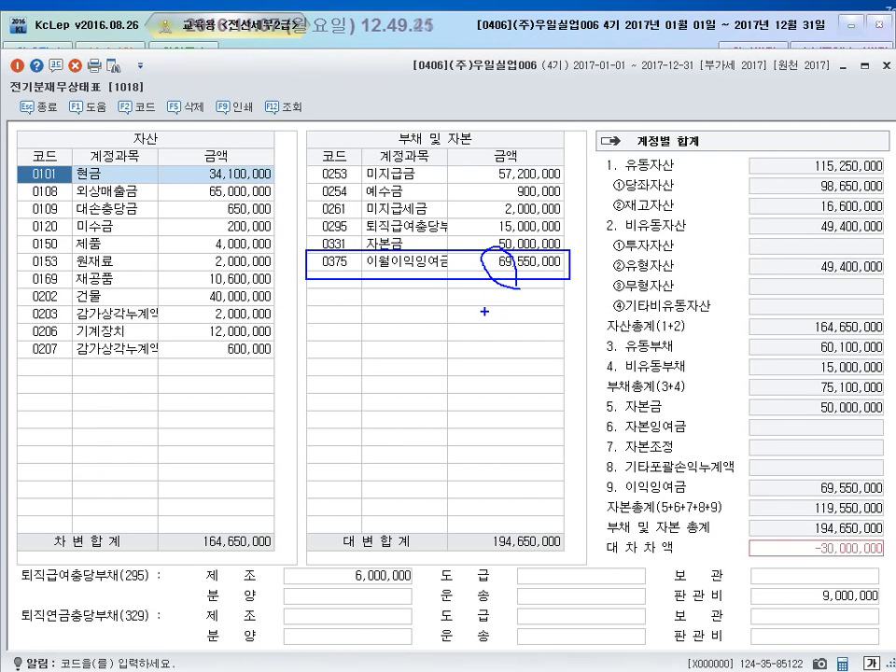
pyautogui.moveTo(483, 311)
pyautogui.mouseDown()
pyautogui.moveTo(483, 333)
pyautogui.moveTo(516, 316)
pyautogui.moveTo(515, 328)
pyautogui.moveTo(537, 323)
pyautogui.moveTo(551, 299)
pyautogui.mouseUp()
pyautogui.moveTo(563, 299)
pyautogui.mouseDown()
pyautogui.moveTo(567, 315)
pyautogui.moveTo(563, 299)
pyautogui.mouseUp()
pyautogui.moveTo(580, 296)
pyautogui.mouseDown()
pyautogui.moveTo(583, 313)
pyautogui.moveTo(603, 296)
pyautogui.mouseUp()
pyautogui.moveTo(431, 370); pyautogui.dragTo(698, 292)
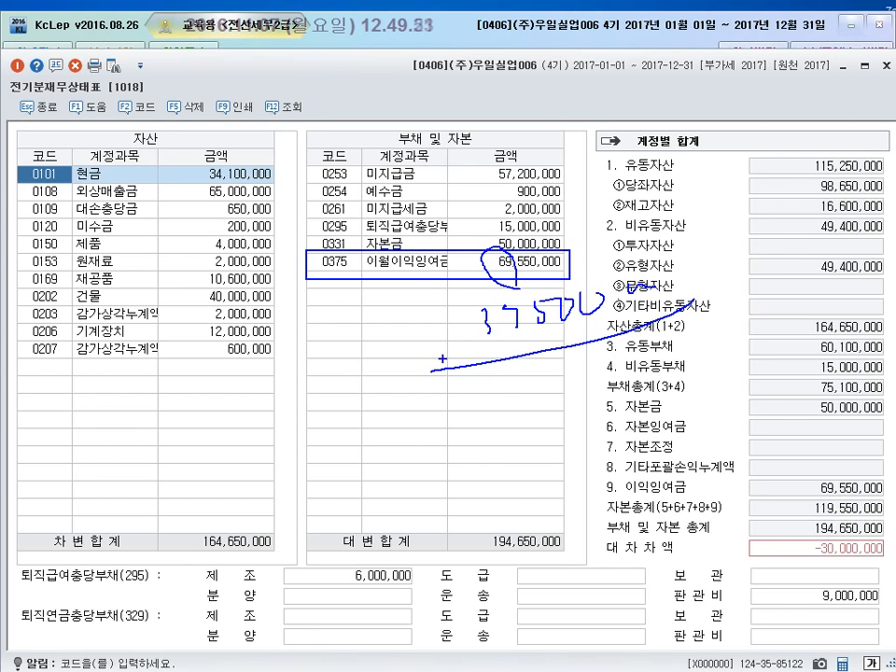
pyautogui.moveTo(427, 271)
pyautogui.mouseDown()
pyautogui.moveTo(523, 204)
pyautogui.moveTo(653, 265)
pyautogui.mouseUp()
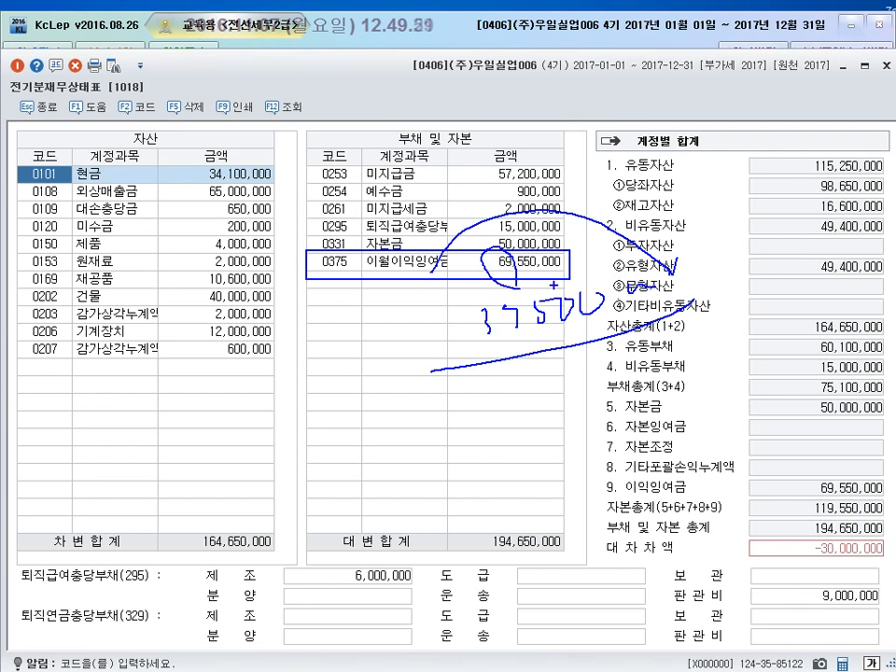
pyautogui.press('Escape')
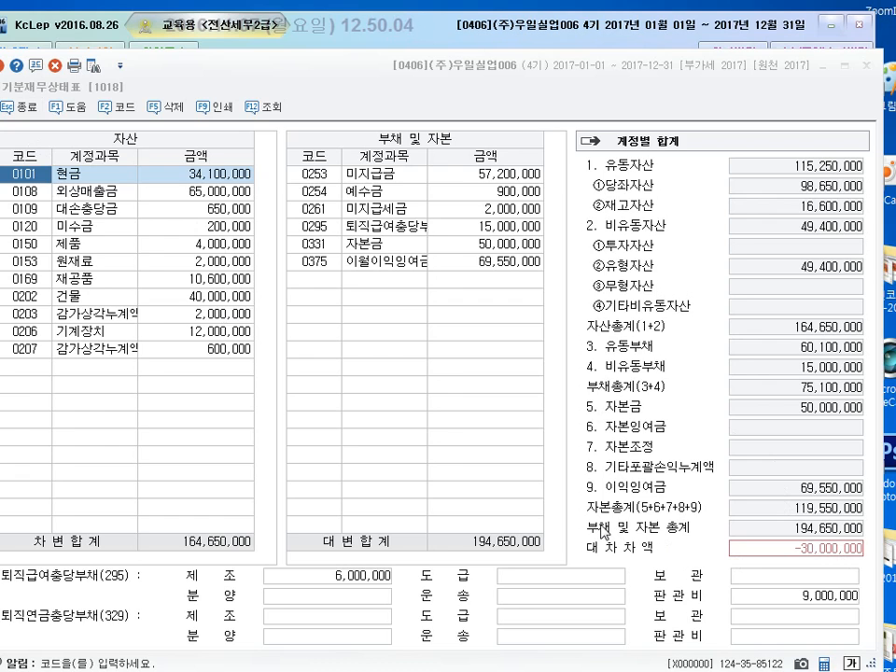
# Step: Examine the 대차차액 in the 계정별 합계 section of 전기분재무상태표
pyautogui.hotkey('ctrl', '2')
pyautogui.moveTo(572, 520)
pyautogui.mouseDown()
pyautogui.moveTo(803, 563)
pyautogui.moveTo(865, 563)
pyautogui.mouseUp()
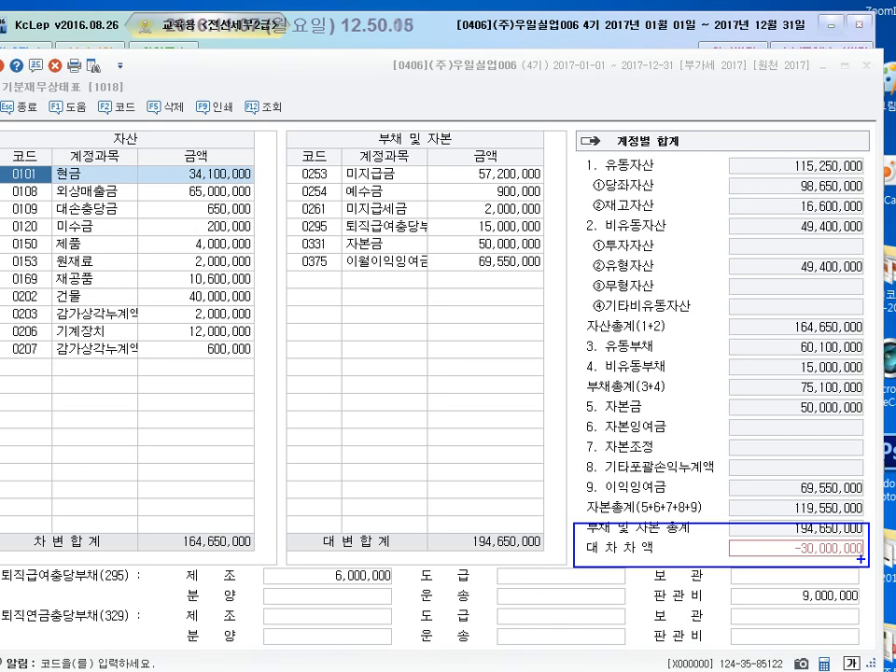
pyautogui.press('Escape')
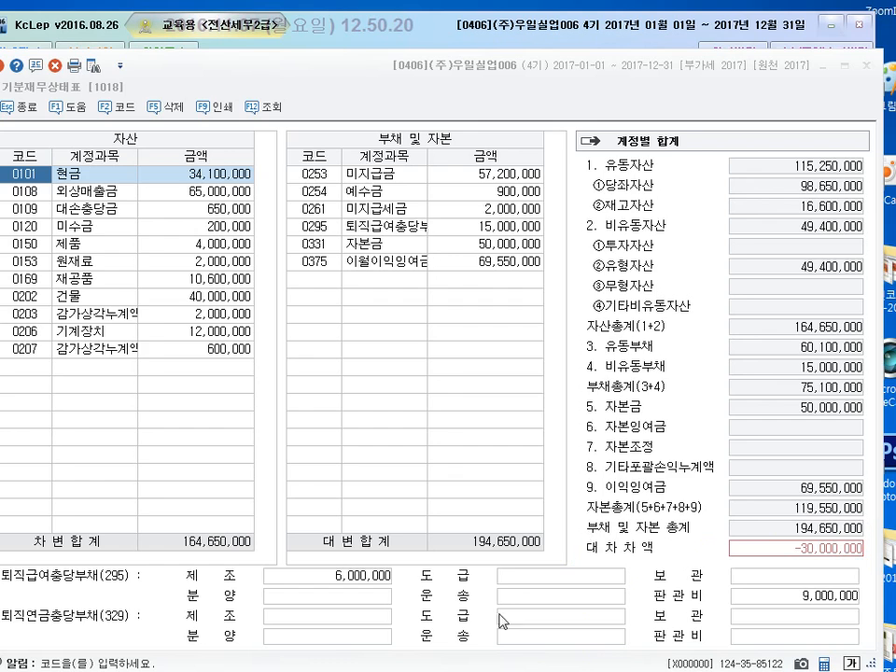